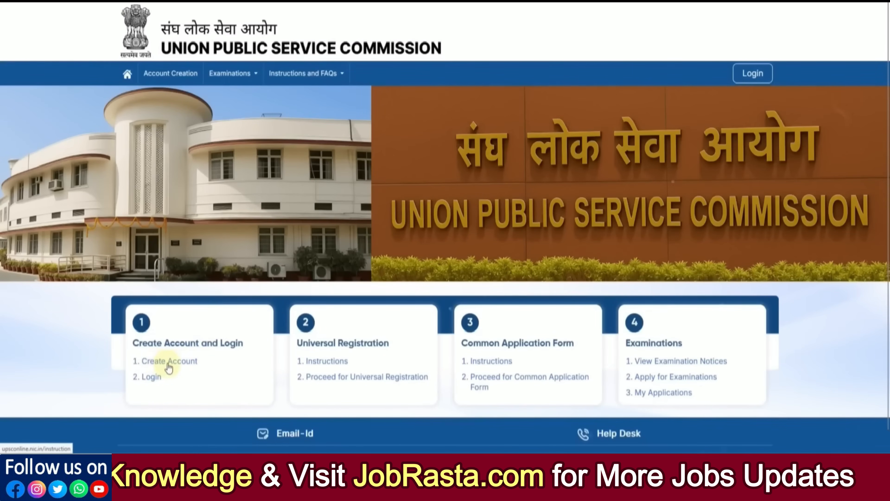
Open account creation, accept the declaration on the account instructions and proceed to e-mail verification
click(163, 363)
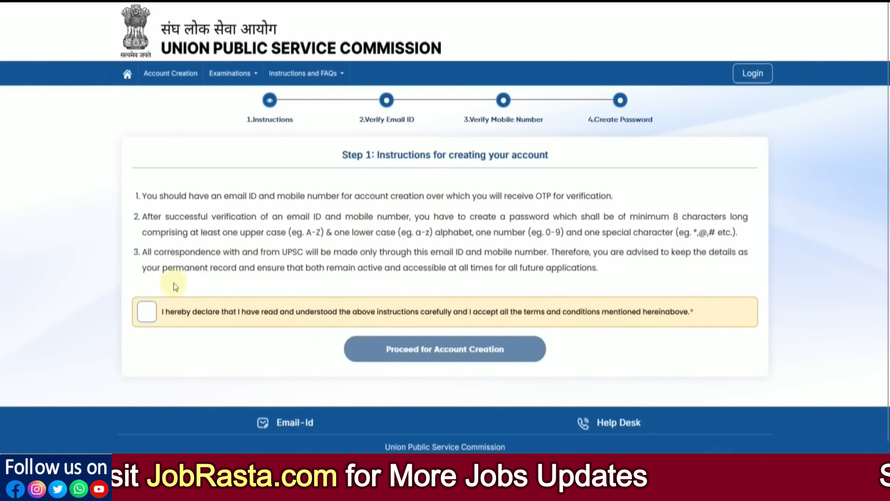
click(144, 317)
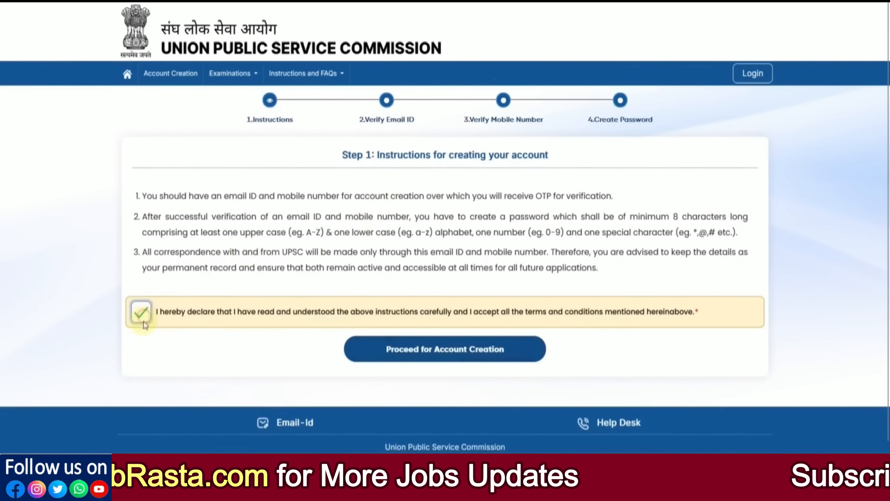
click(424, 358)
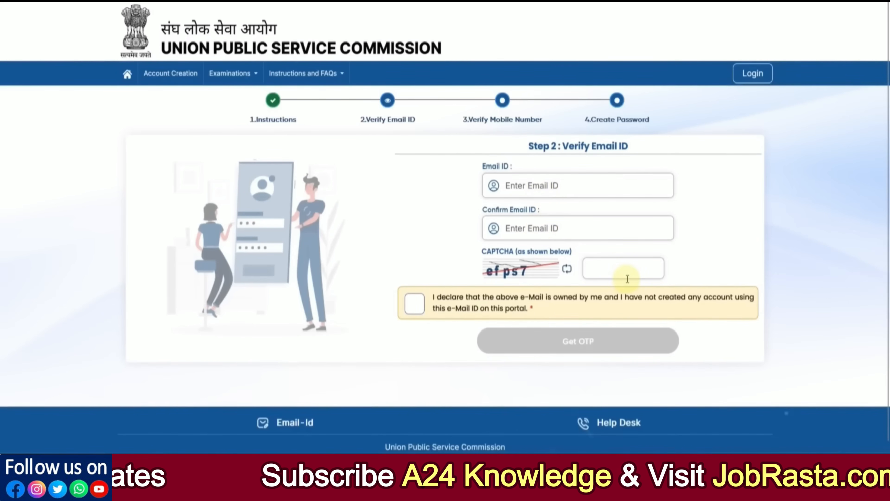
Tick the ownership declarations for the e-mail ID and the mobile number in their verification steps
click(414, 304)
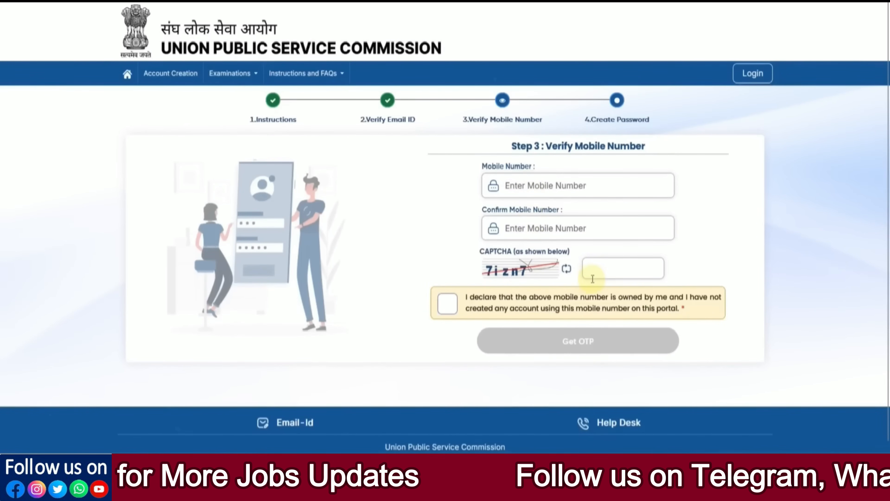
click(443, 307)
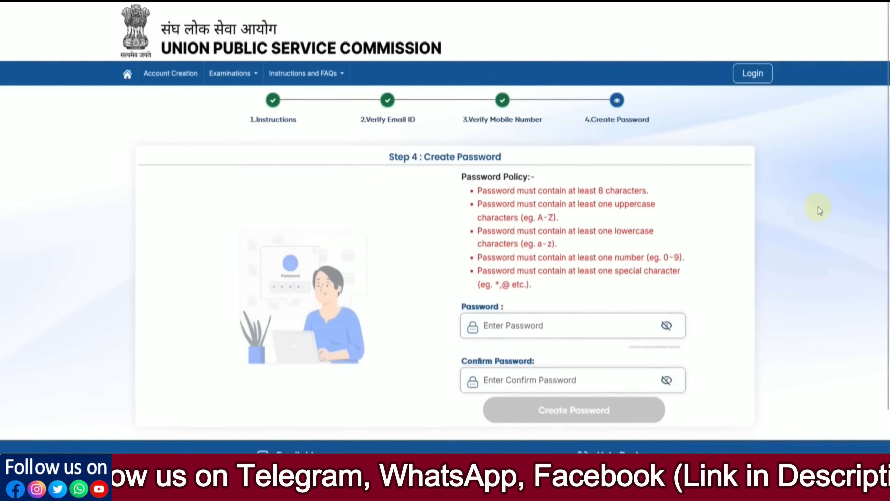
Review the password policy and enter a new account password in the Password field, with its characters shown
key(ctrl+plus)
scroll(819, 207, down, 3)
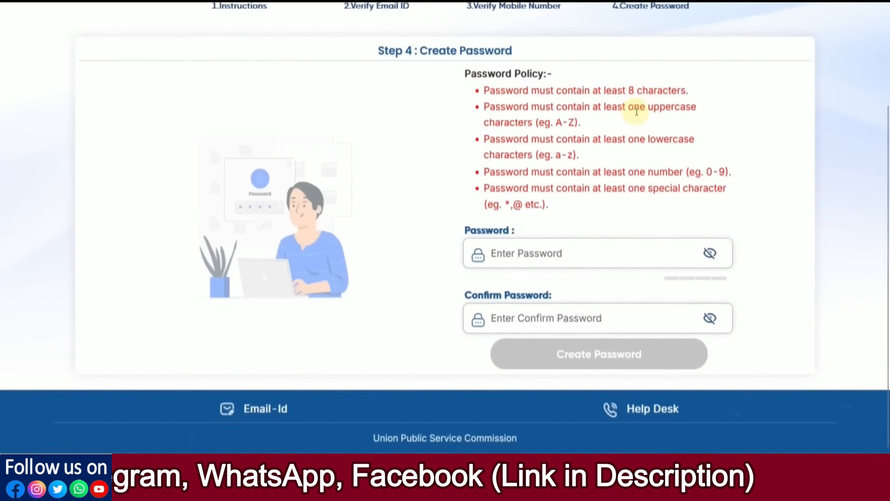
drag(640, 110, 663, 138)
click(648, 171)
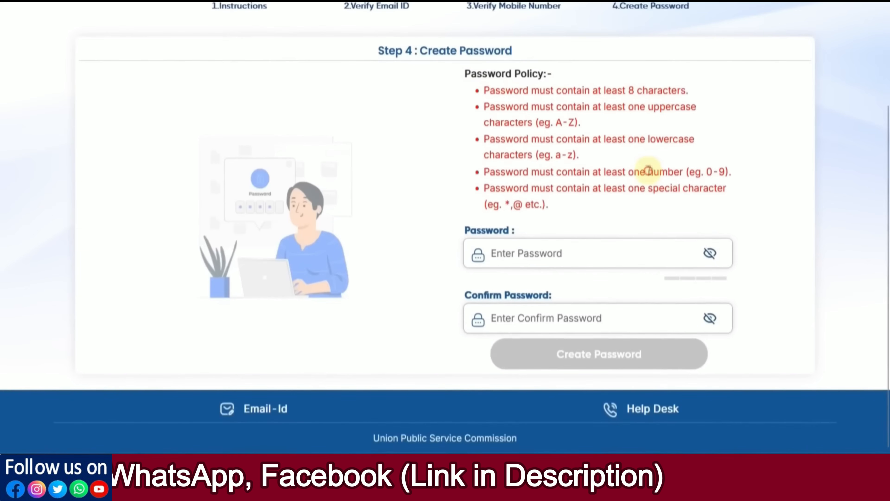
click(527, 253)
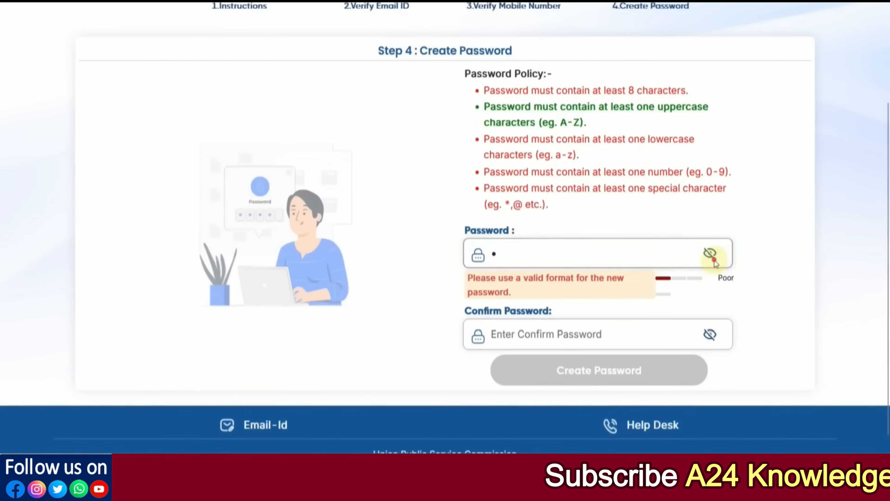
click(711, 258)
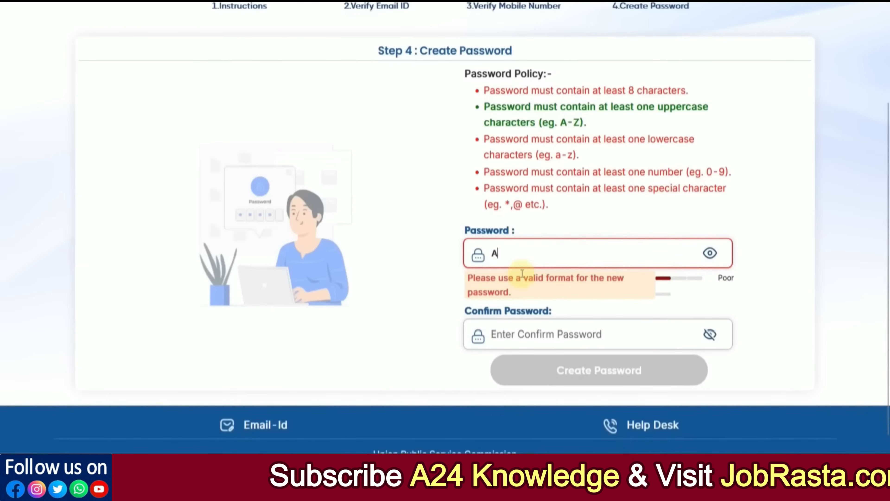
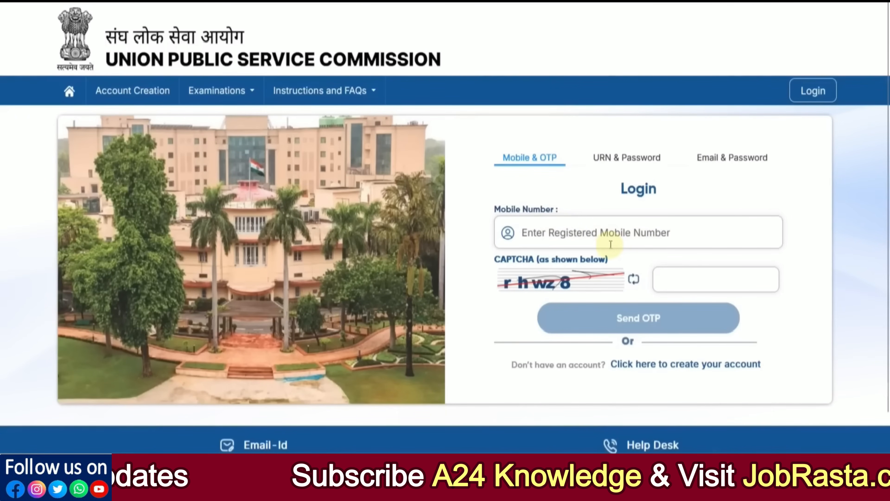
Examine the URN & Password and Email & Password login methods, and return to Mobile & OTP
click(628, 167)
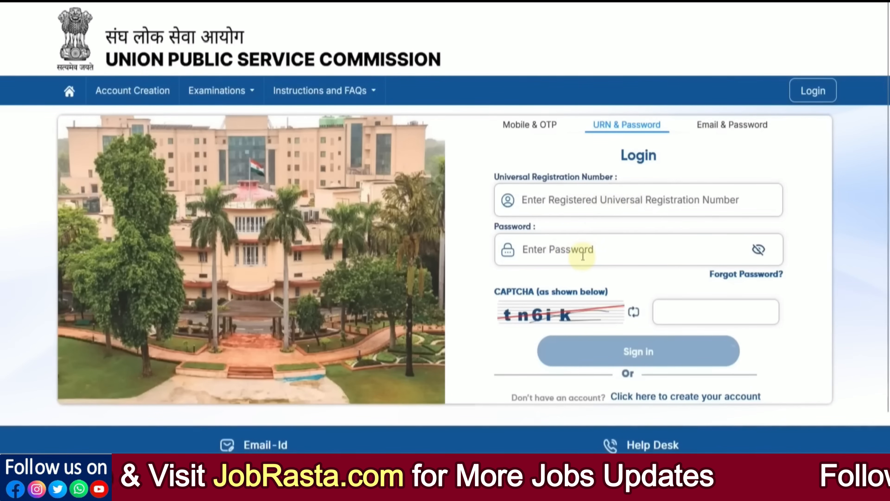
click(729, 126)
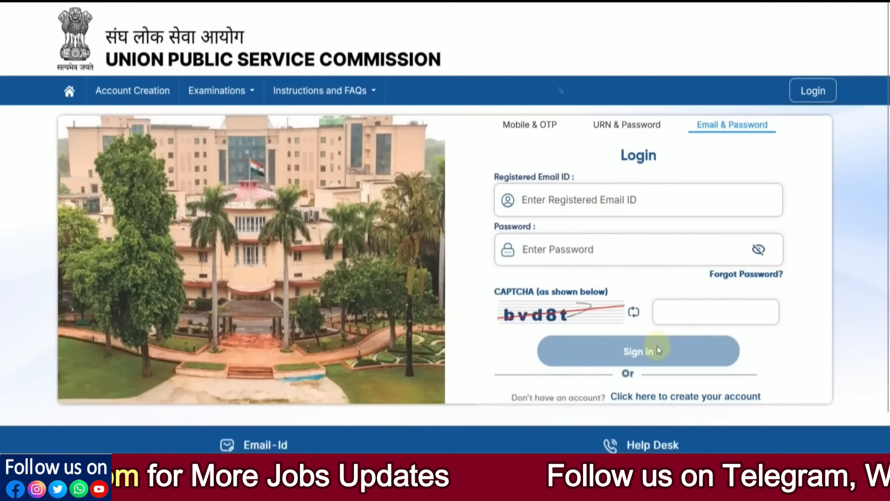
click(624, 125)
click(538, 126)
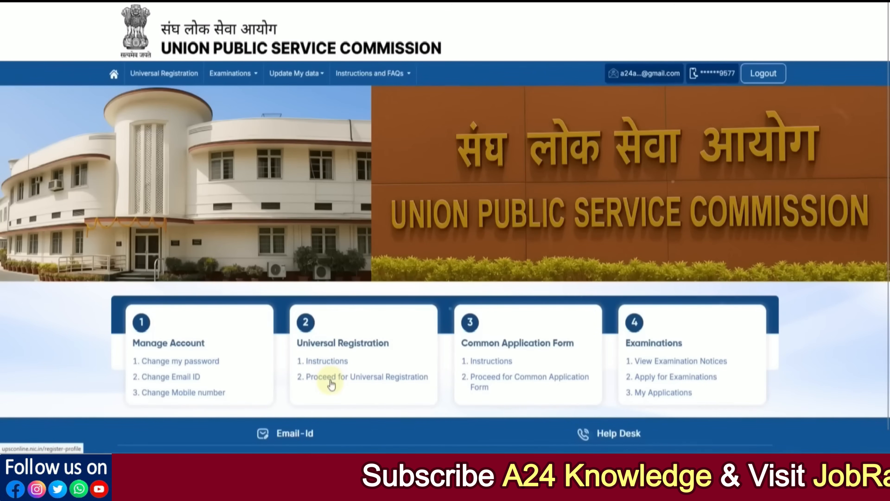
Read the Universal Registration instructions through the Aadhaar and Mobile Number section and proceed to the Identity Profile form
click(322, 364)
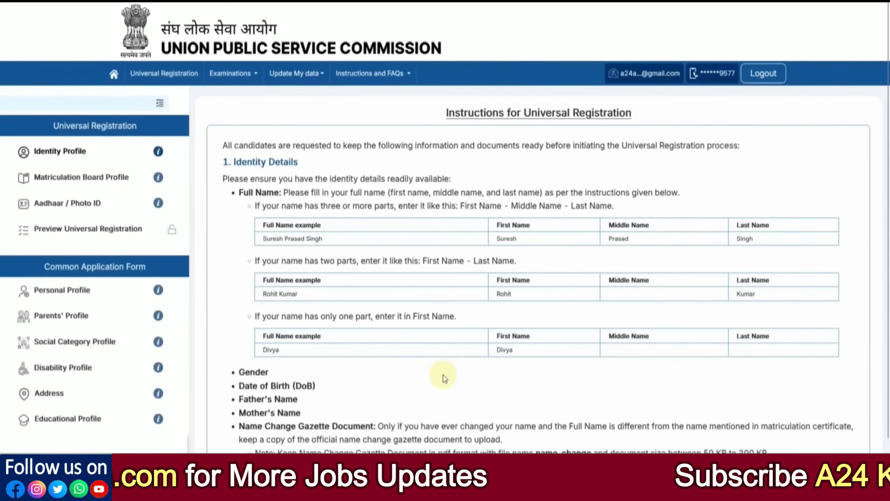
scroll(443, 375, down, 7)
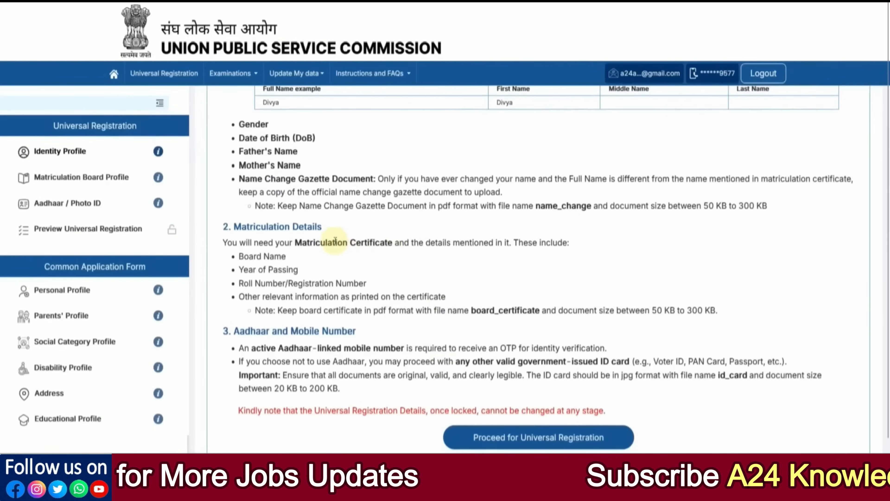
scroll(332, 236, down, 1)
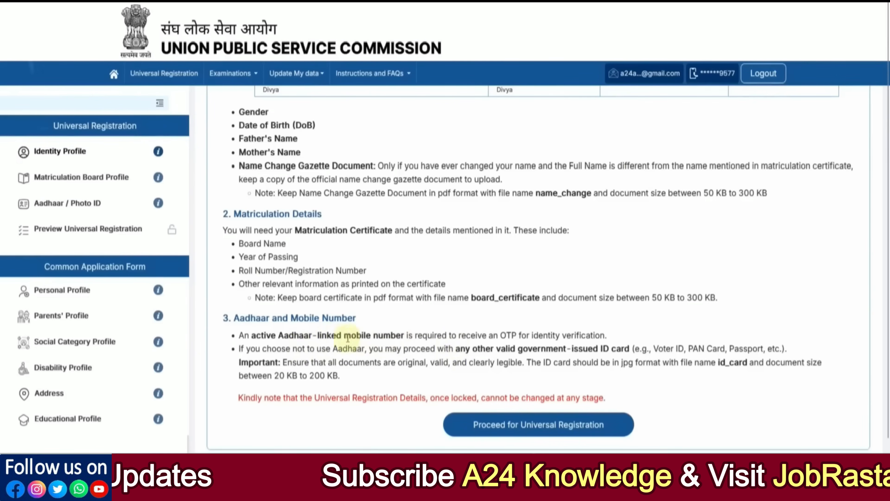
drag(304, 335, 379, 336)
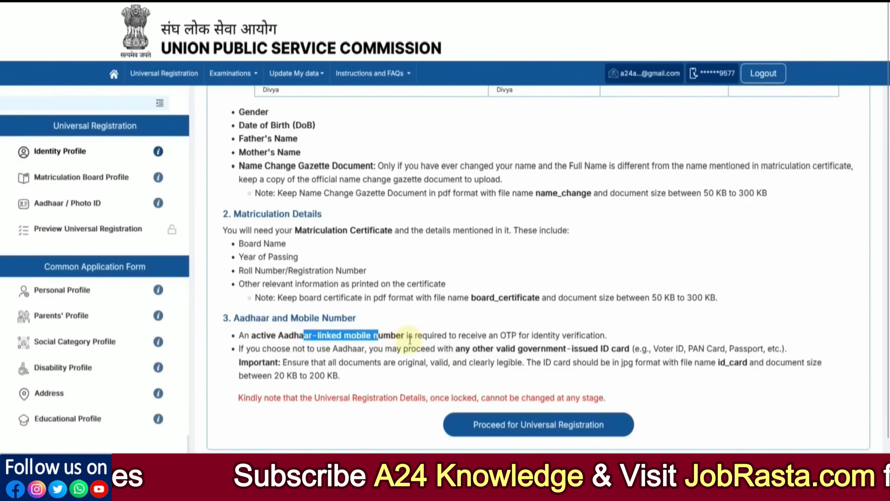
click(411, 339)
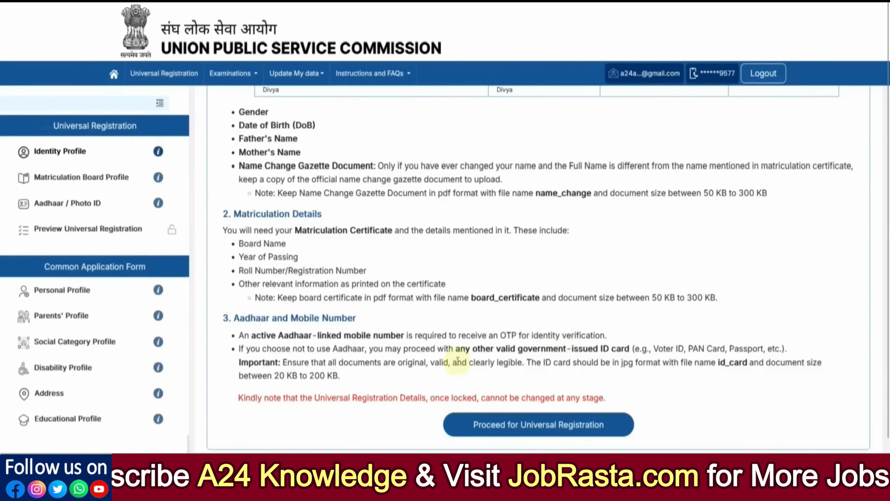
click(527, 429)
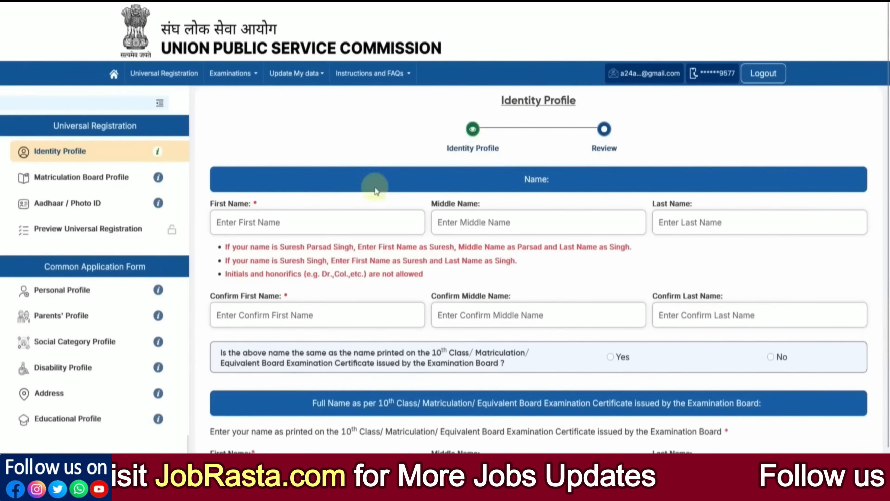
Enter the candidate's first name and last name in the Name section, leaving the middle name blank
click(273, 220)
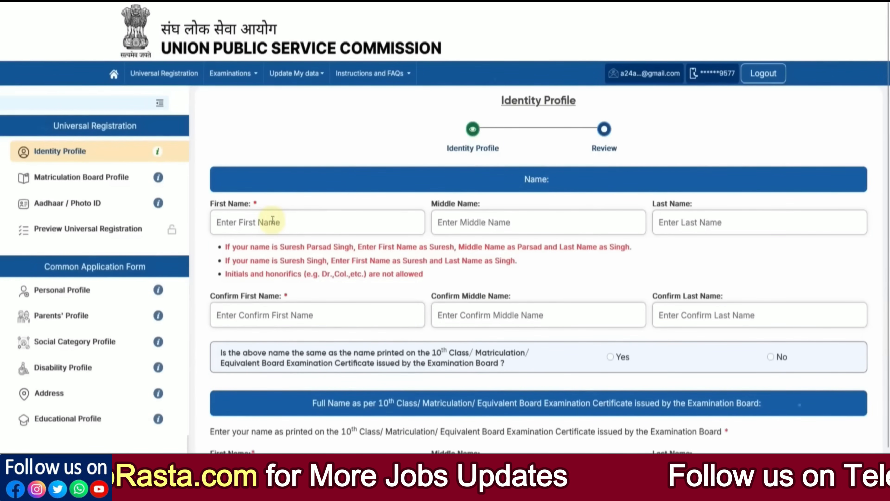
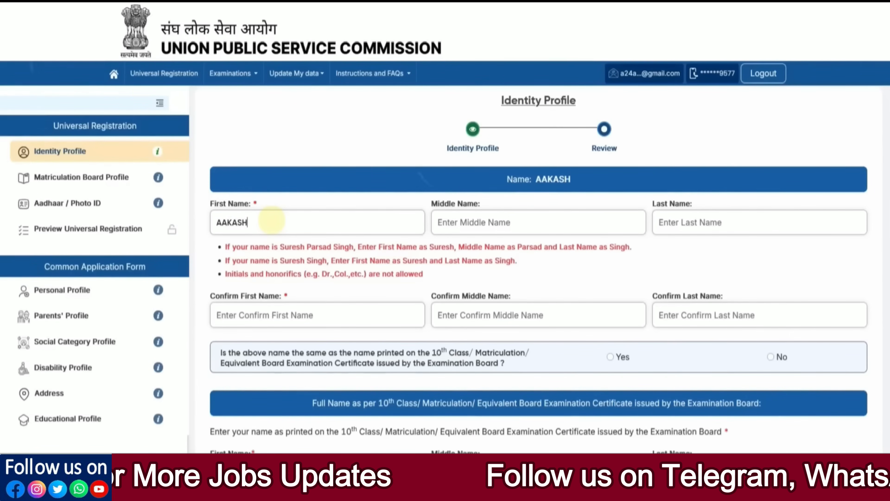
key(Tab)
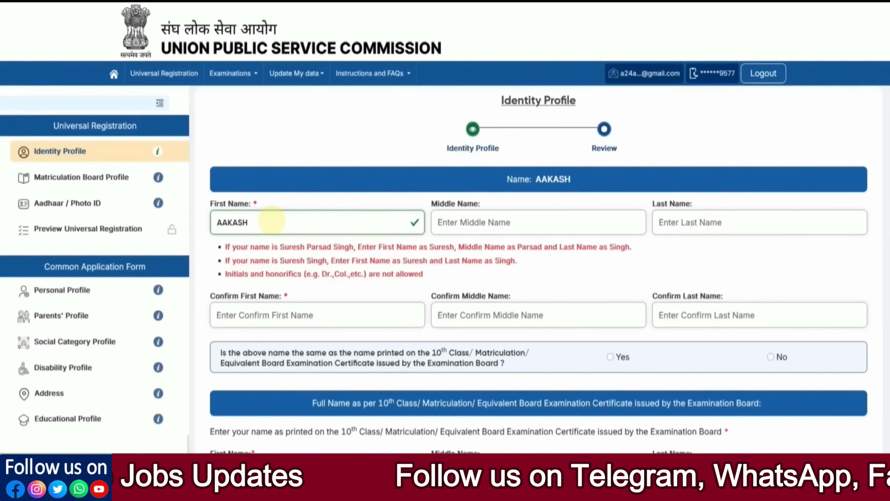
key(Tab)
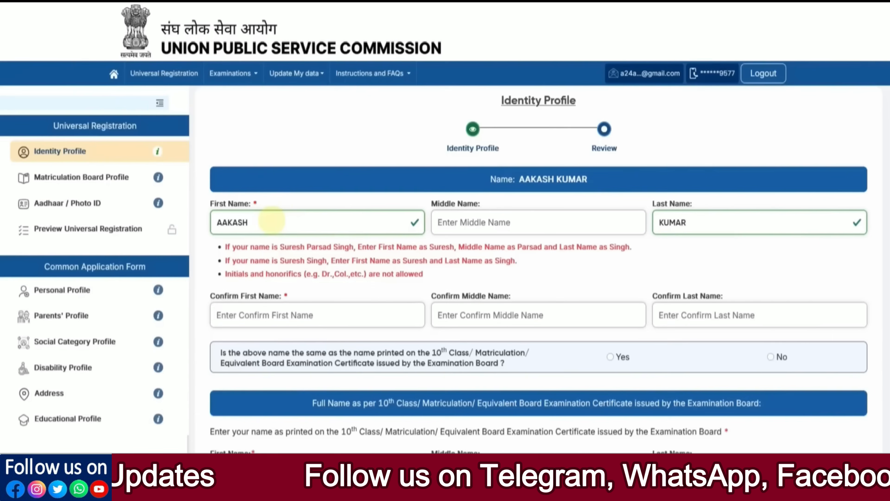
Repeat the candidate's first and last name in the confirmation fields, leaving the confirm middle name blank
click(291, 308)
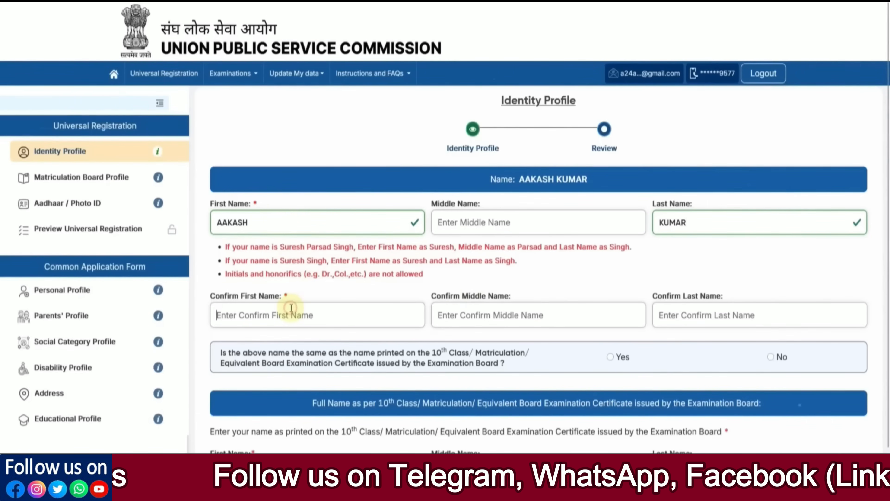
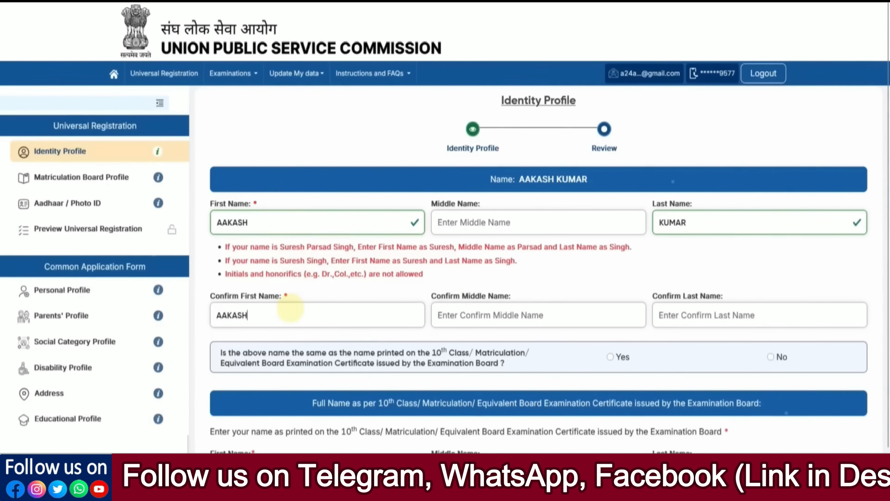
key(Tab)
key(Tab)
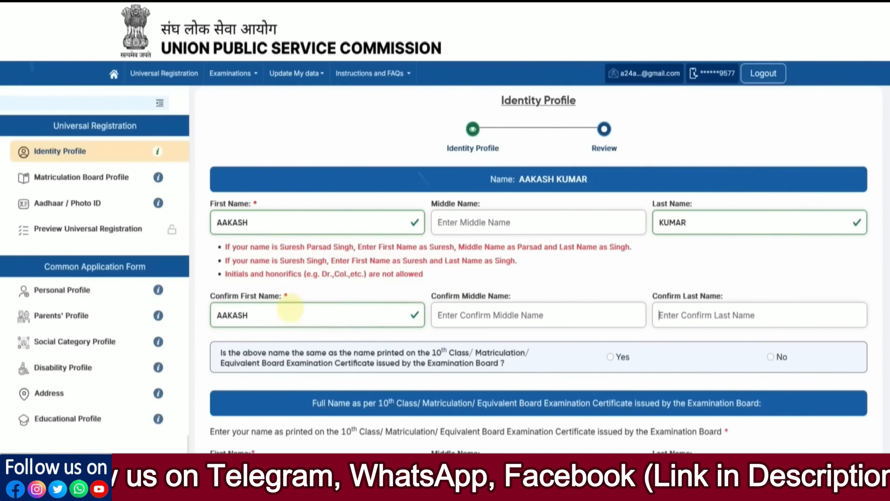
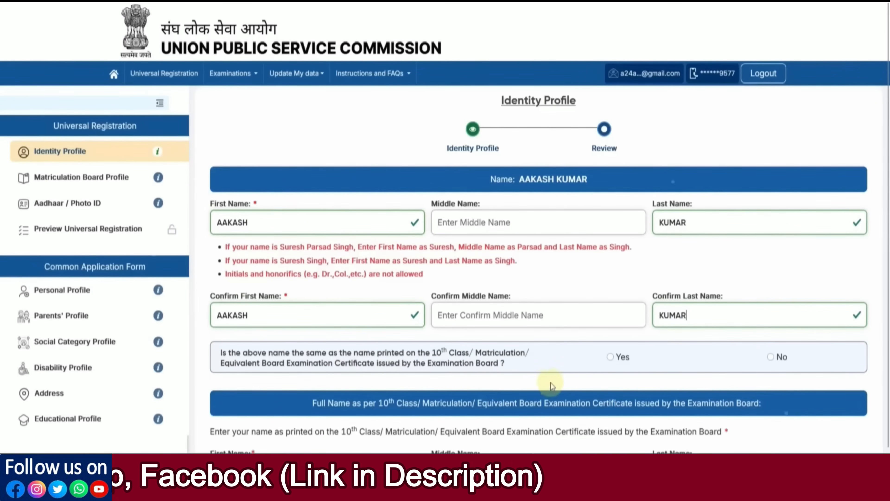
Check what answering No to the certificate name question requires, and set the answer to Yes
click(611, 357)
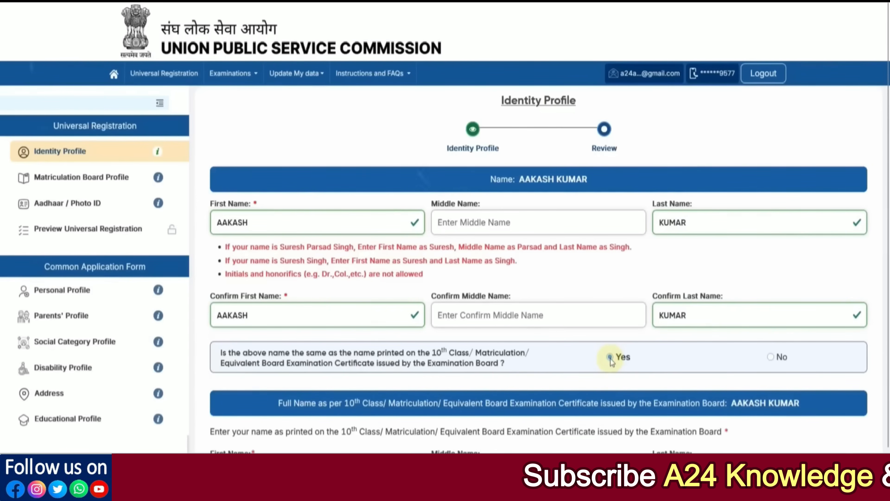
click(771, 358)
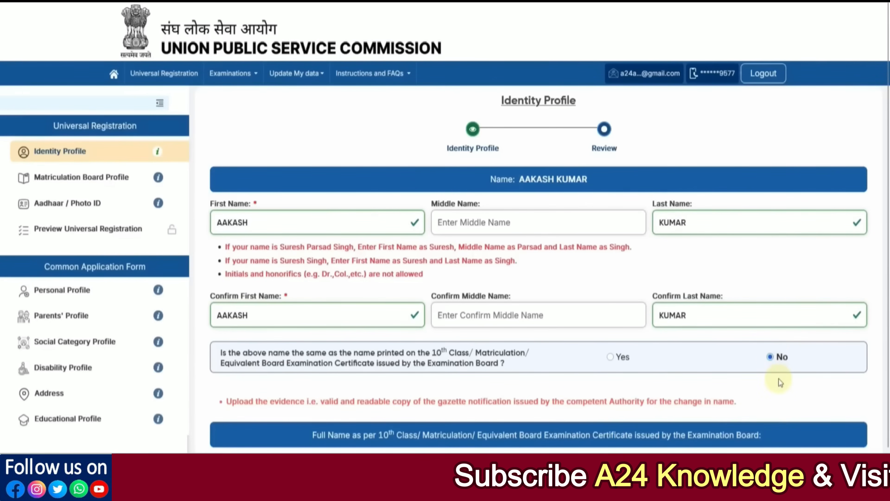
scroll(775, 375, down, 2)
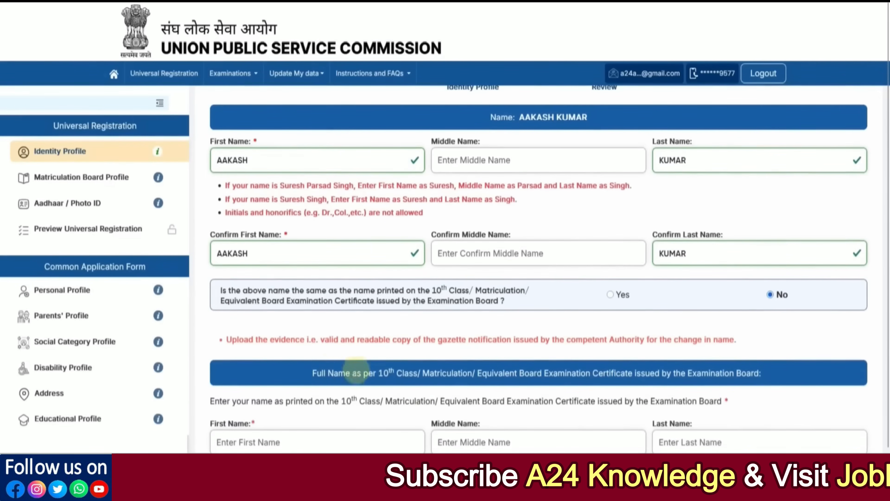
scroll(262, 296, down, 2)
drag(259, 278, 298, 278)
drag(439, 277, 496, 278)
click(496, 277)
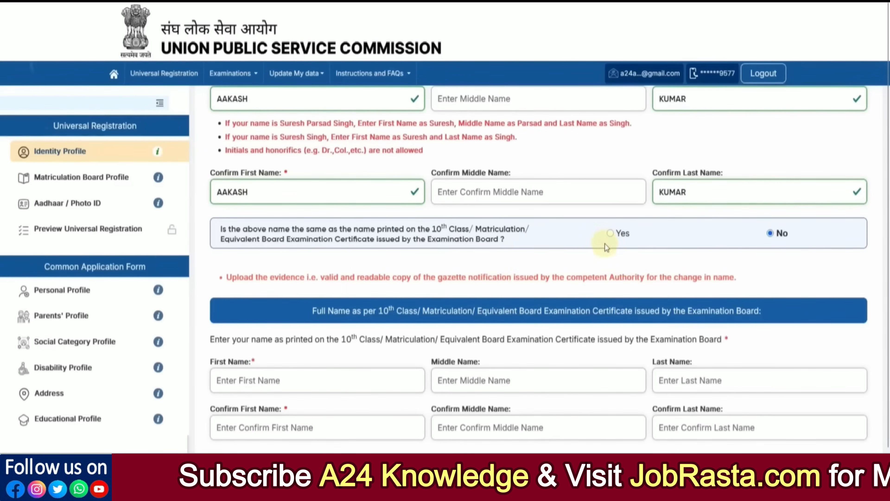
click(610, 234)
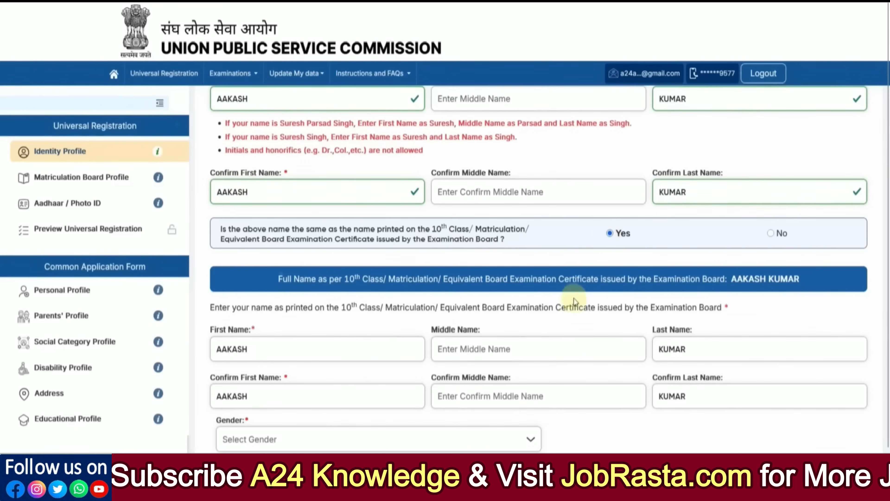
Set both the gender and the confirm gender of the candidate to Male
scroll(574, 308, down, 3)
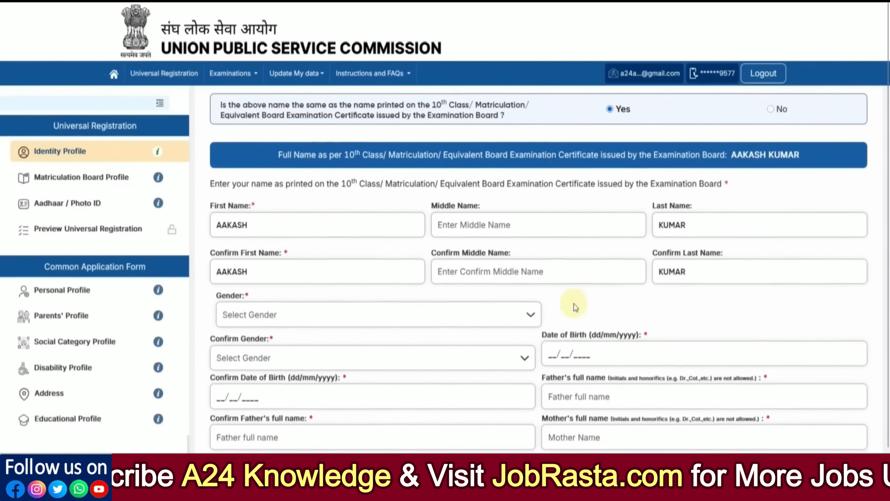
scroll(574, 304, down, 2)
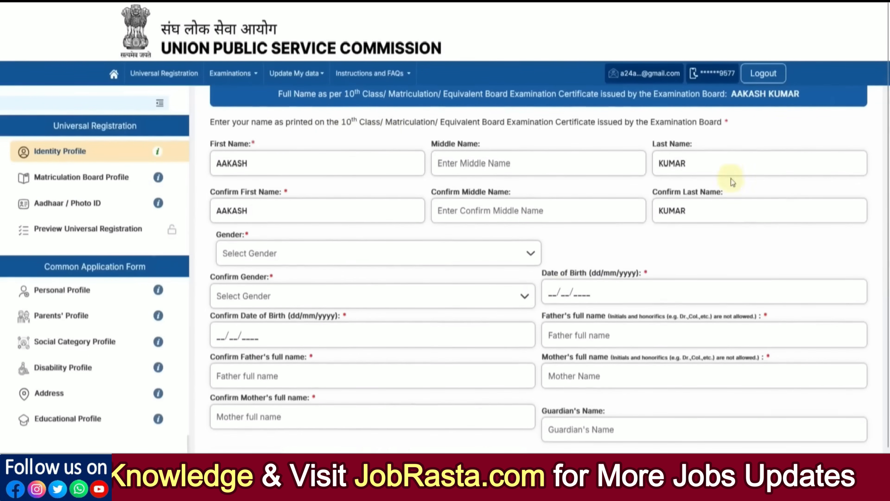
scroll(463, 192, down, 2)
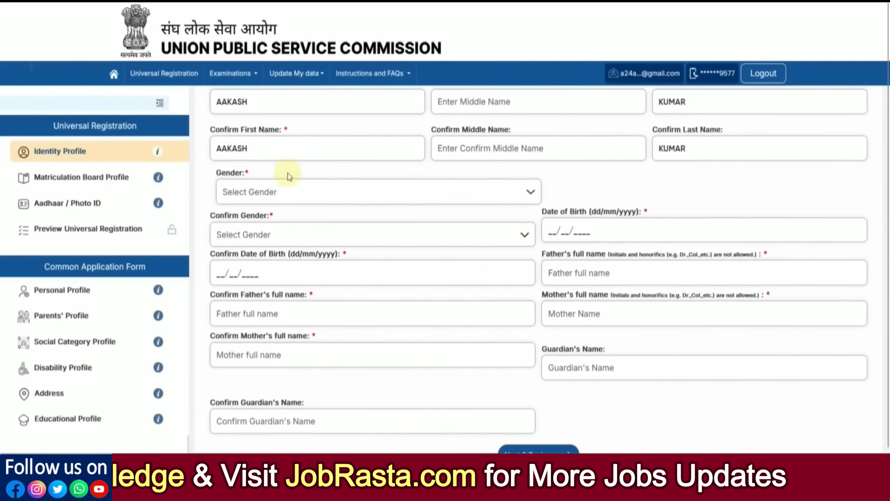
click(269, 199)
click(258, 219)
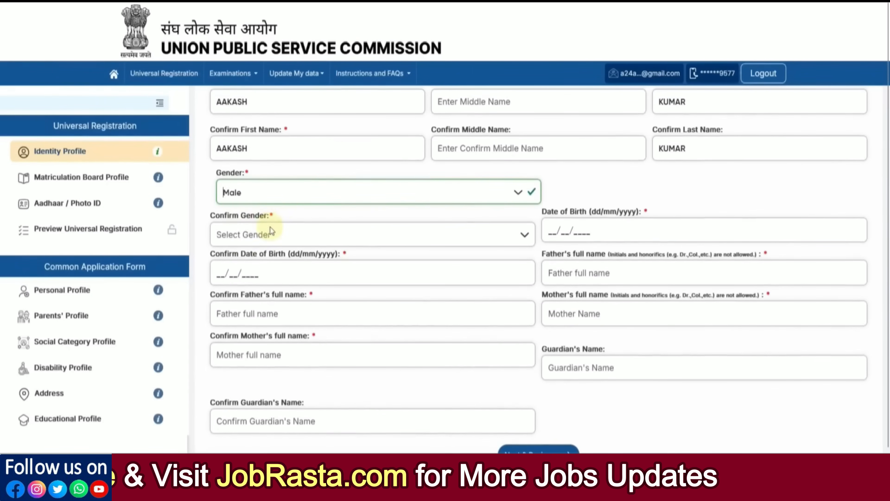
click(234, 242)
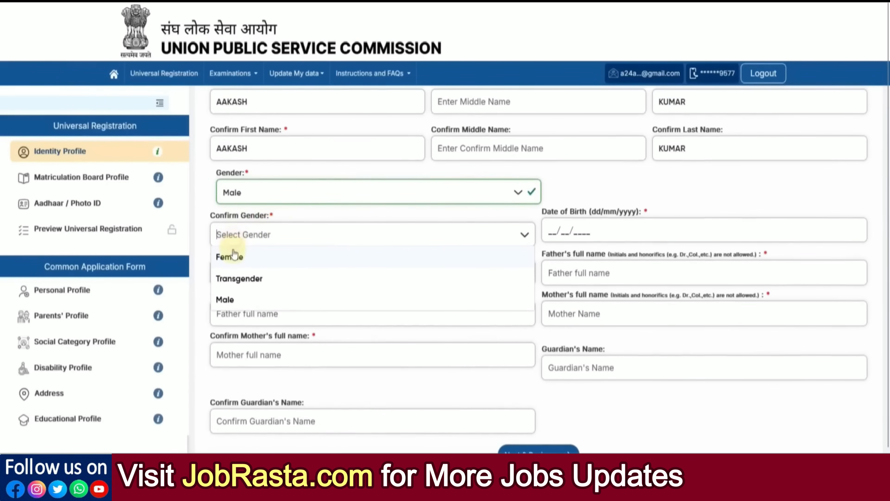
click(228, 300)
Enter the candidate's date of birth in dd/mm/yyyy format in the Date of Birth field
click(555, 231)
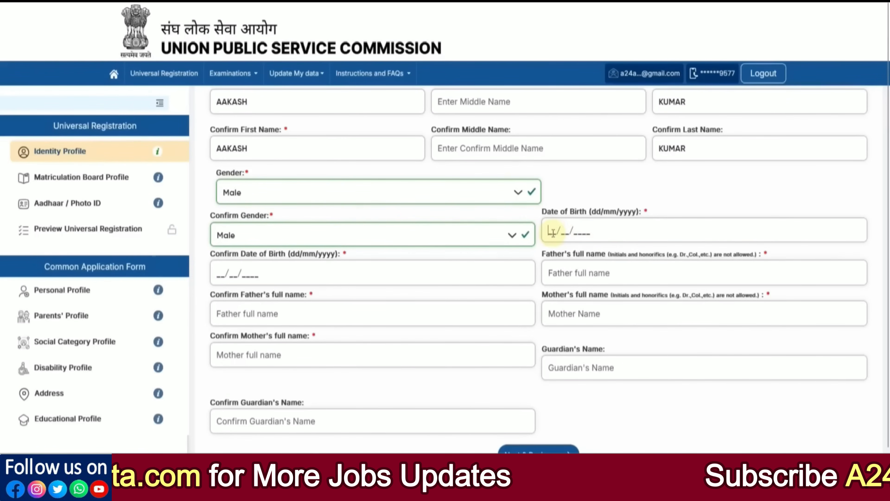
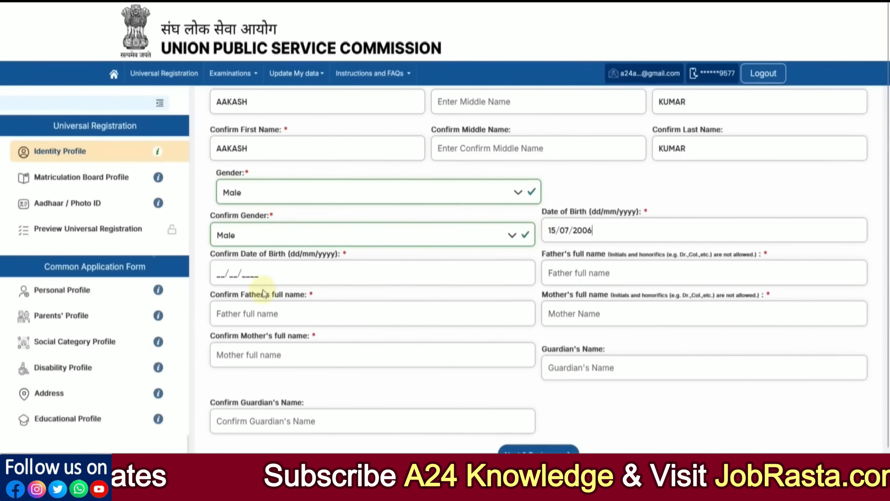
click(219, 274)
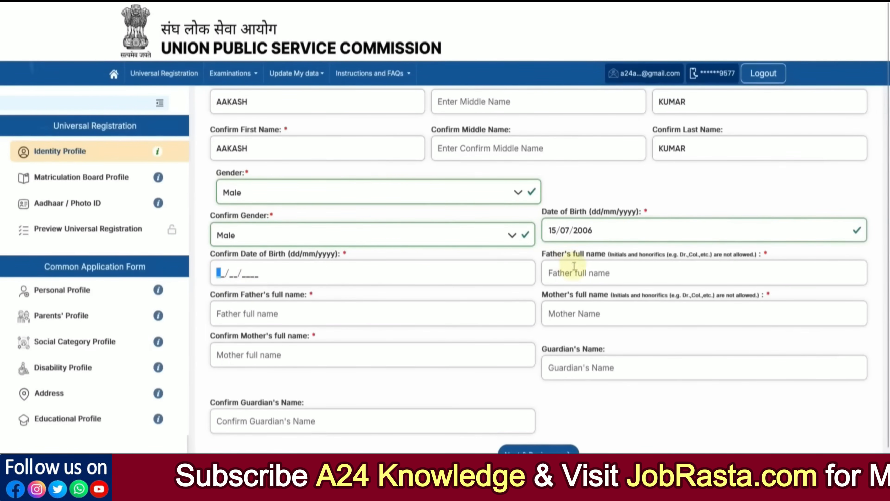
Enter the father's full name and repeat it in the father's name confirmation field
click(572, 275)
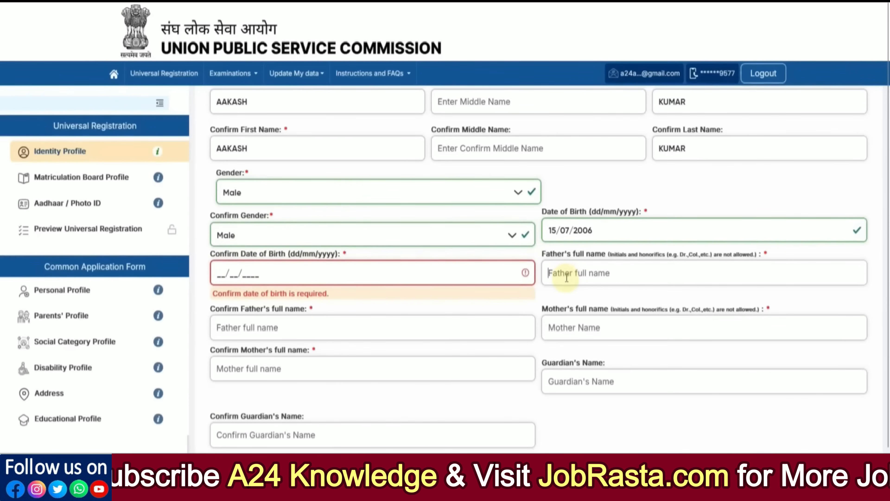
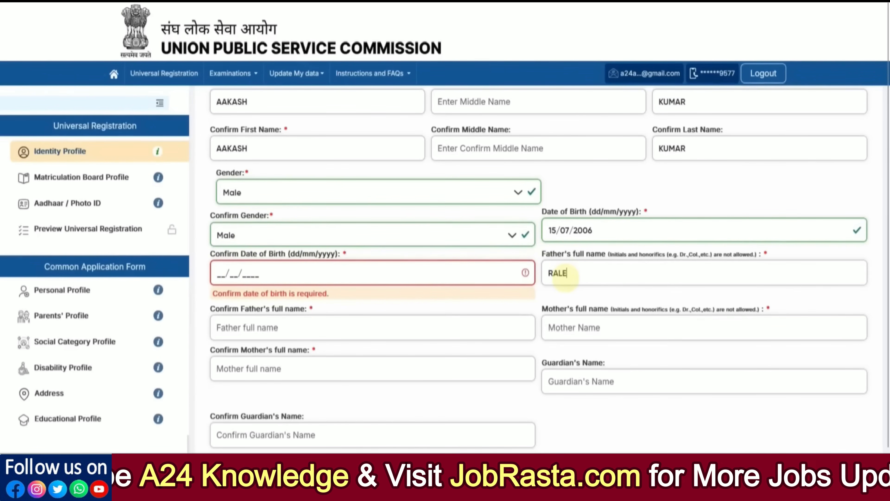
key(Tab)
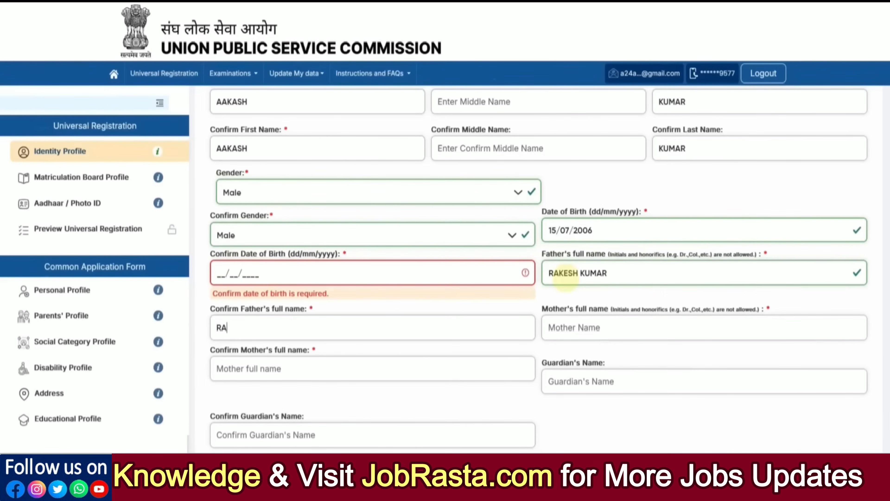
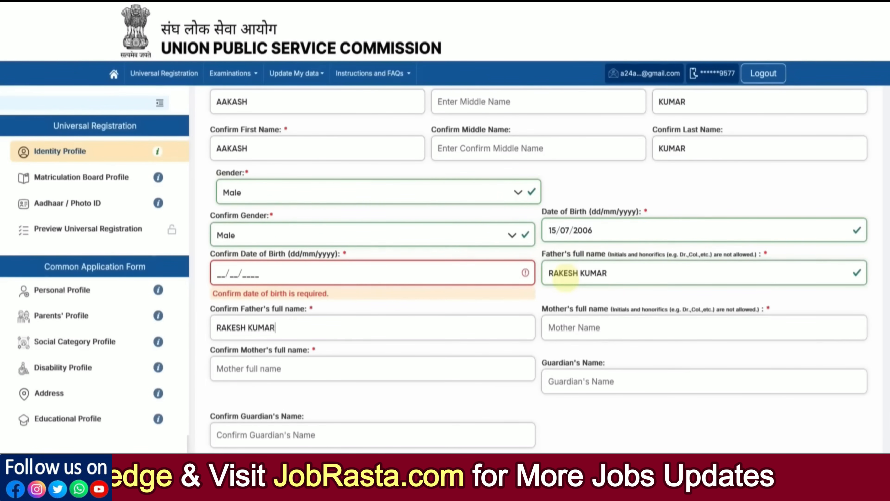
Repeat the candidate's date of birth in the Confirm Date of Birth field
click(222, 272)
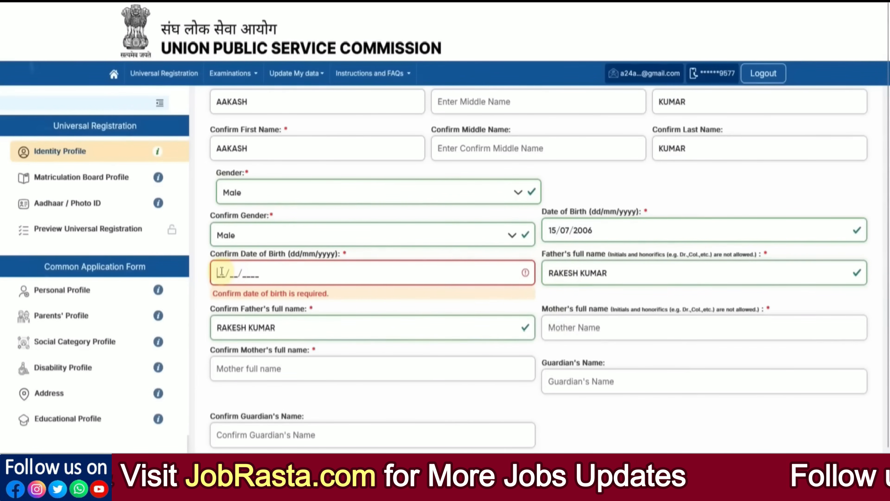
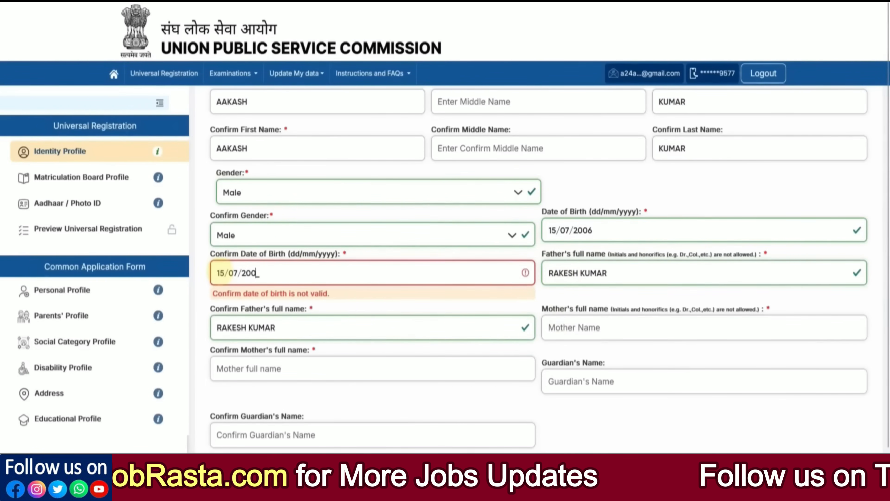
Enter the mother's full name in its field and confirmation field, leave the guardian's name blank, and submit the Identity Profile
click(557, 314)
text(R)
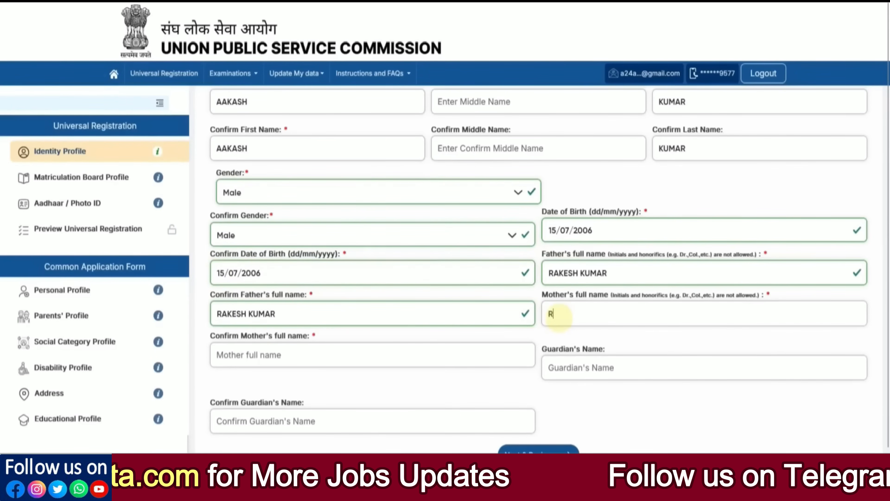
text(EENA)
key(Tab)
text(REE)
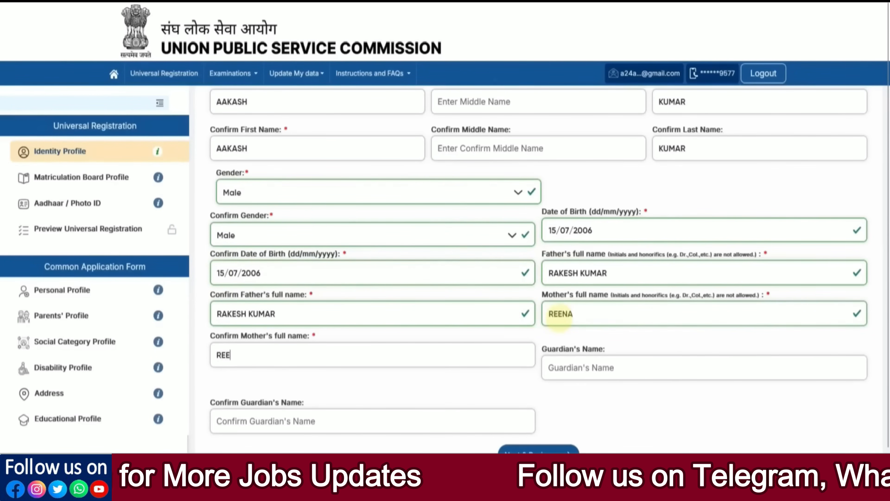
text(NA)
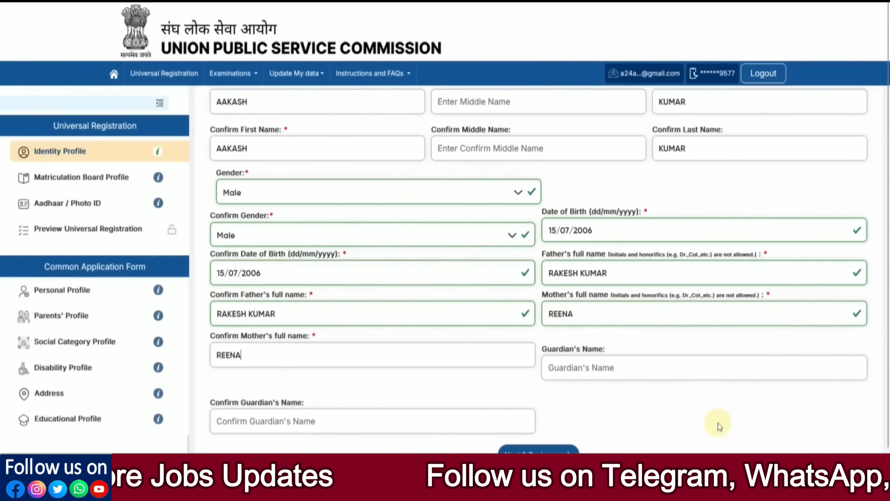
scroll(629, 401, down, 1)
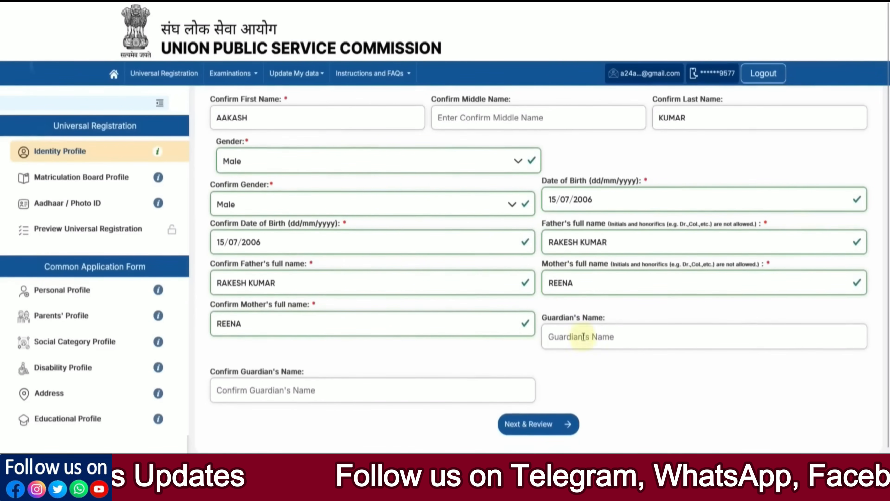
click(532, 433)
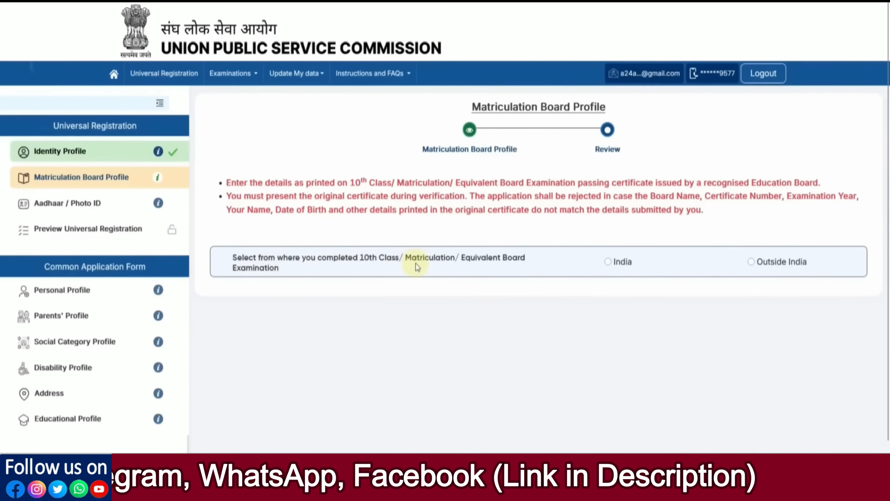
Choose India as the place where 10th Class was completed and set the passout State/UT to Rajasthan
click(609, 262)
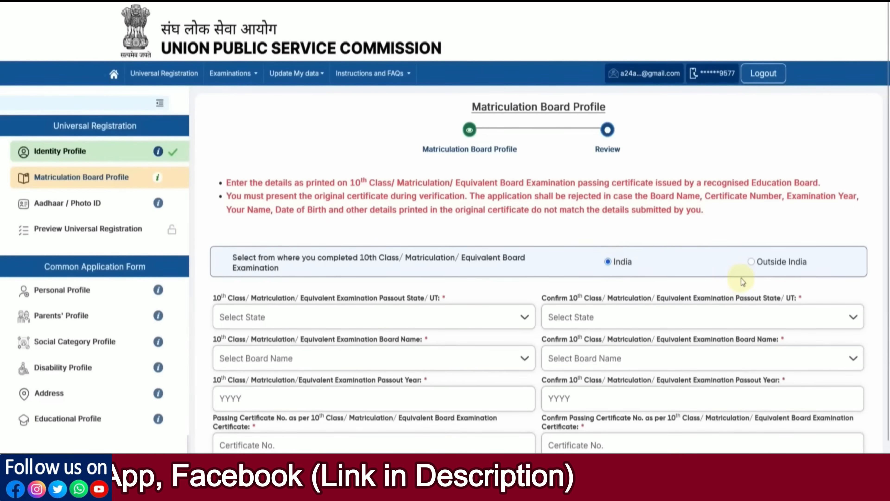
scroll(633, 269, down, 2)
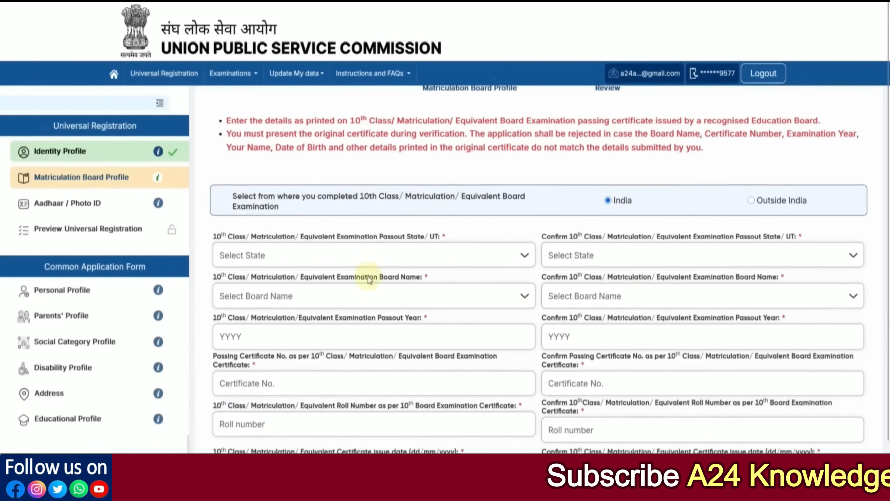
scroll(351, 273, down, 1)
scroll(315, 273, down, 1)
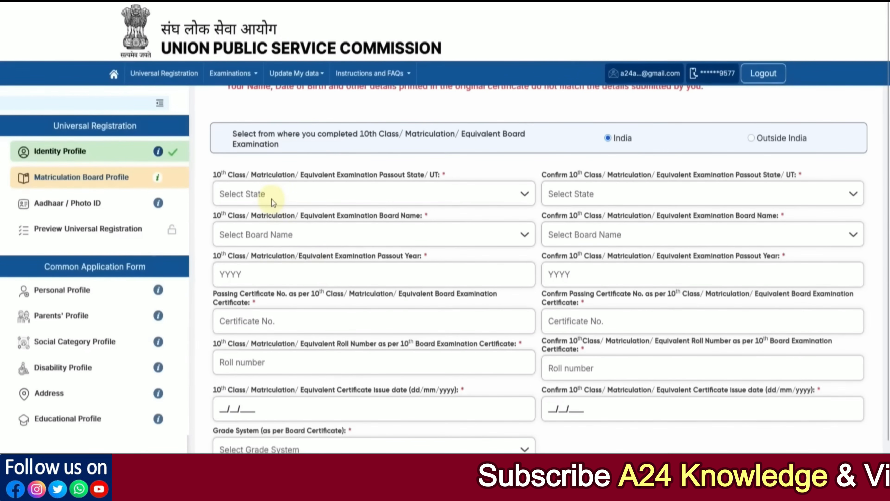
click(271, 200)
scroll(284, 256, down, 4)
scroll(284, 261, down, 5)
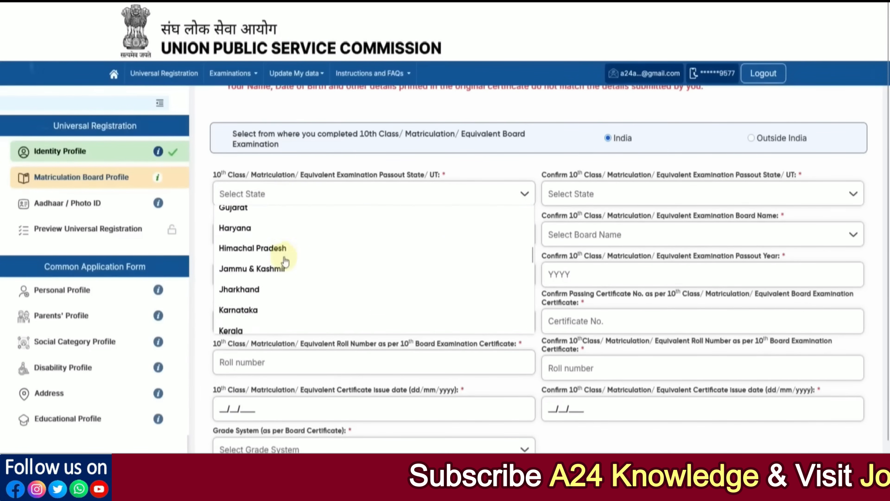
scroll(284, 263, down, 4)
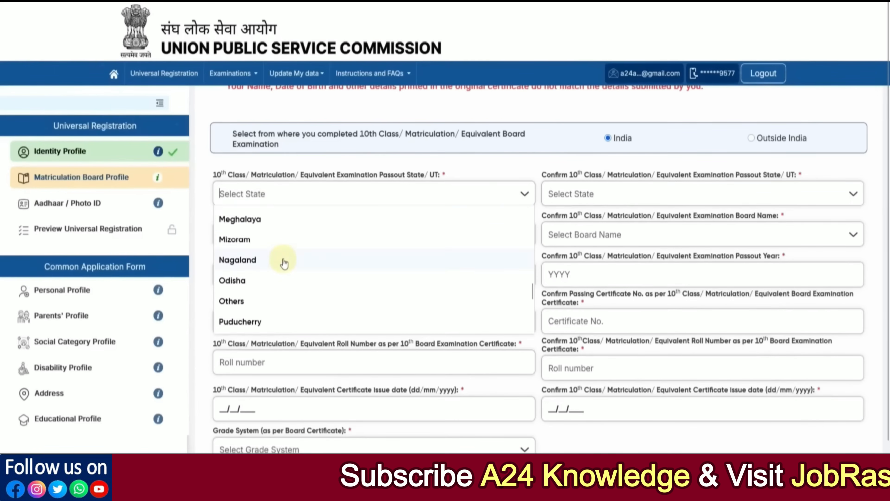
click(277, 300)
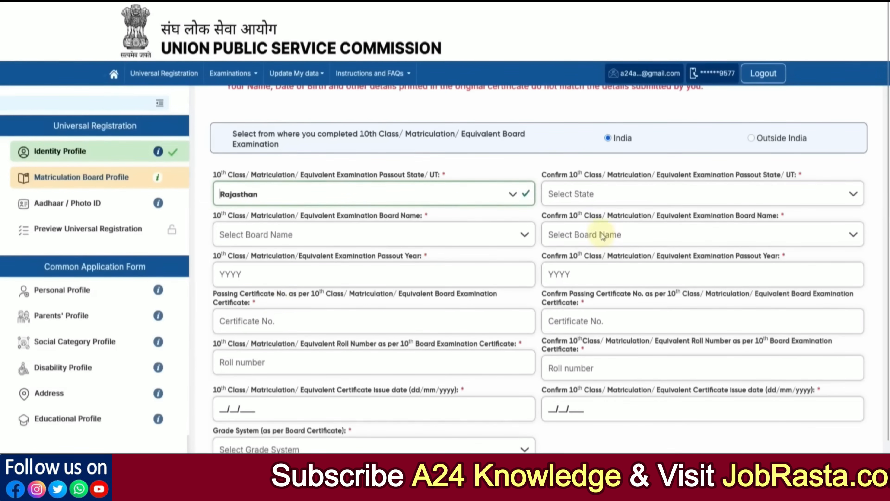
Confirm the 10th Class passout State/UT as Rajasthan
click(580, 197)
scroll(582, 277, down, 5)
scroll(585, 279, down, 6)
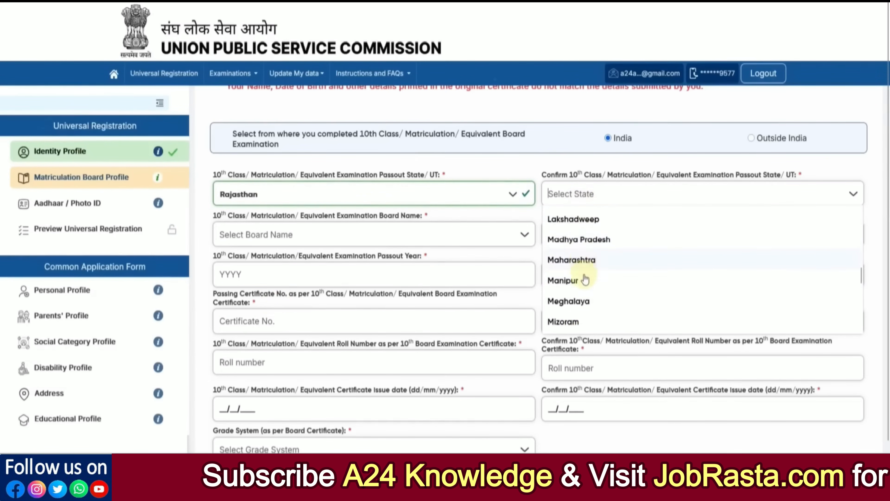
click(582, 280)
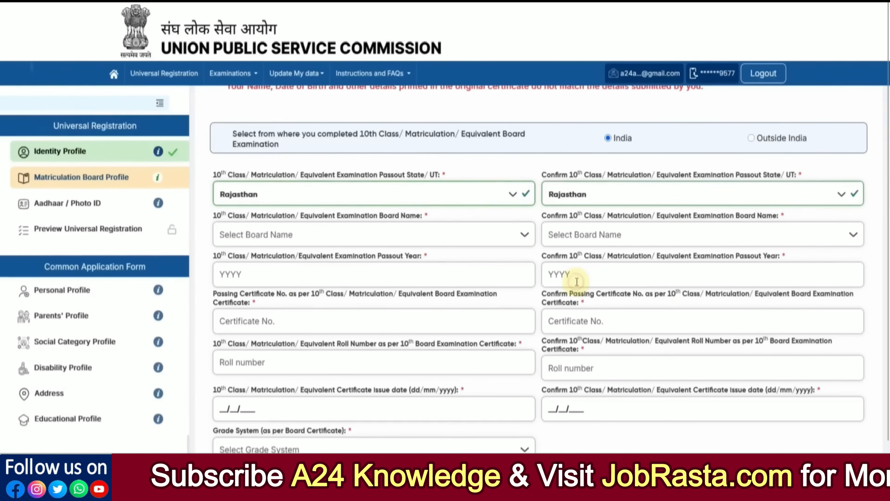
Set the 10th Class examination board name and its confirmation to Board of Secondary Education Rajasthan
click(308, 241)
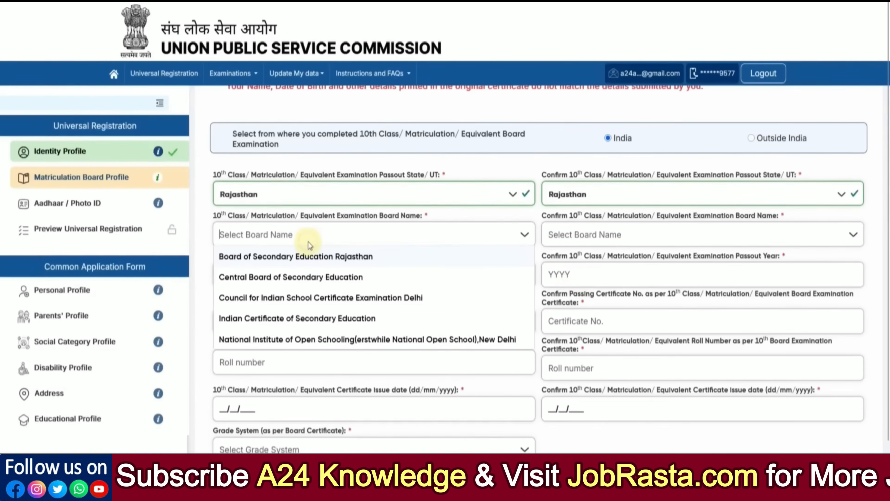
click(319, 261)
click(550, 242)
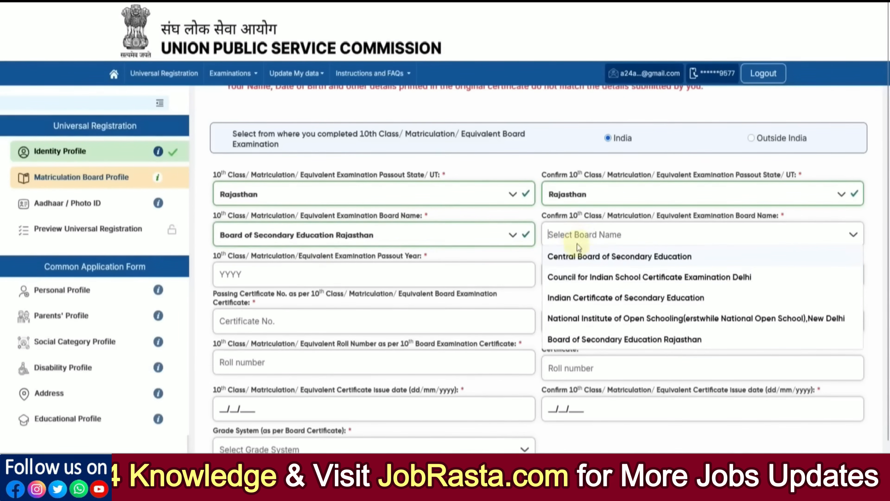
click(601, 338)
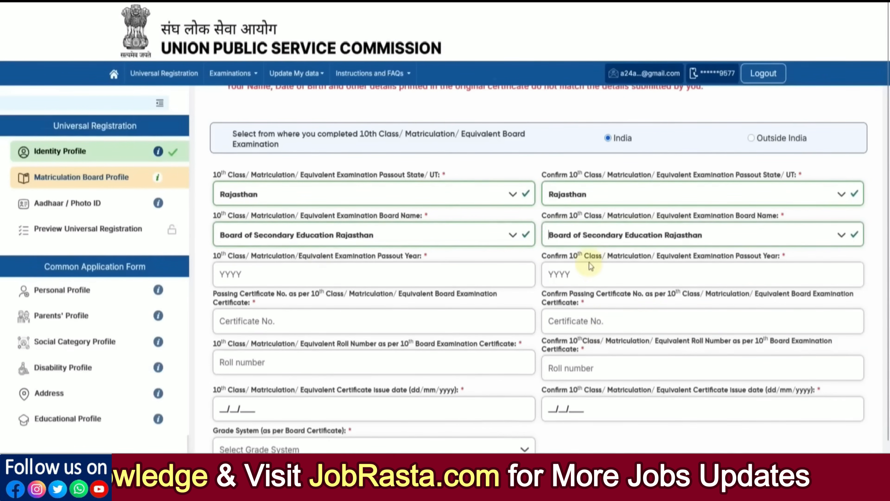
Enter 2023 as the 10th Class passout year and repeat it in the confirmation field
scroll(487, 243, down, 2)
click(230, 212)
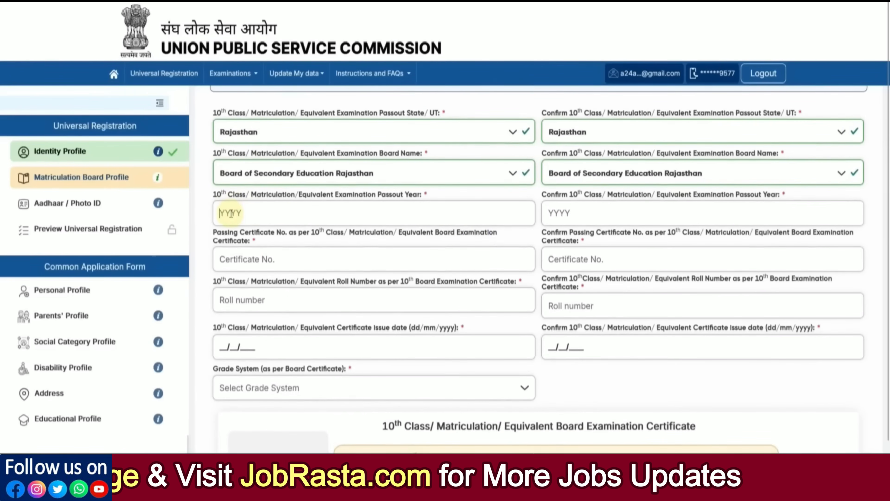
text(2)
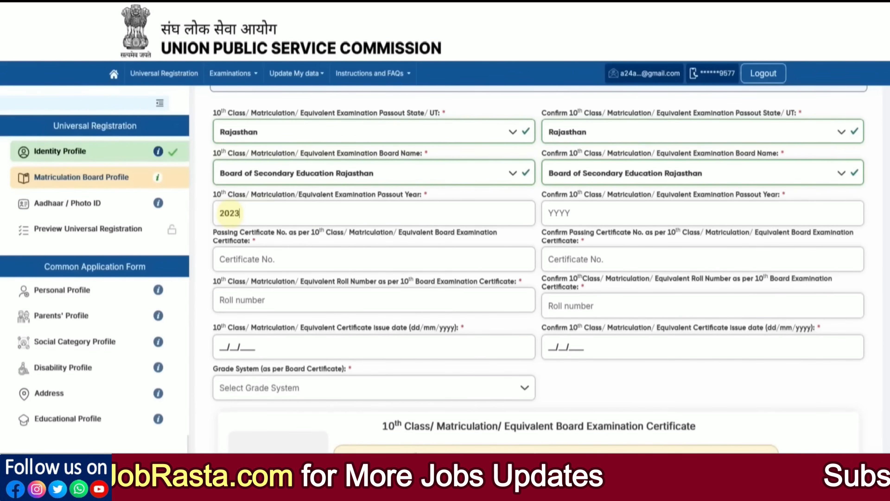
text(023)
click(569, 216)
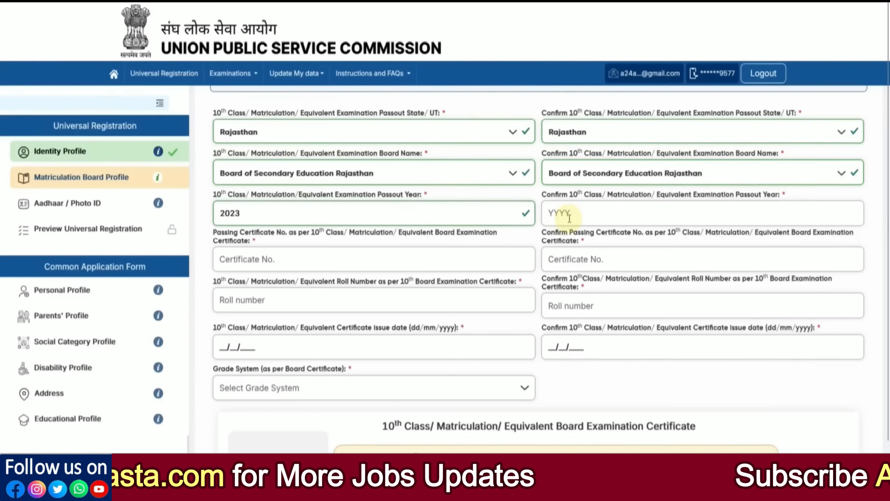
text(2023)
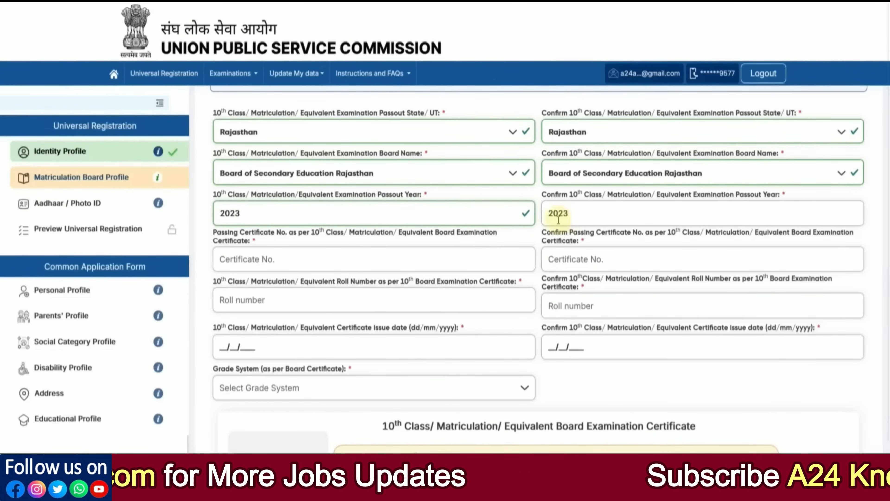
Enter the 10th Class passing certificate number and repeat it in the confirmation field
click(263, 261)
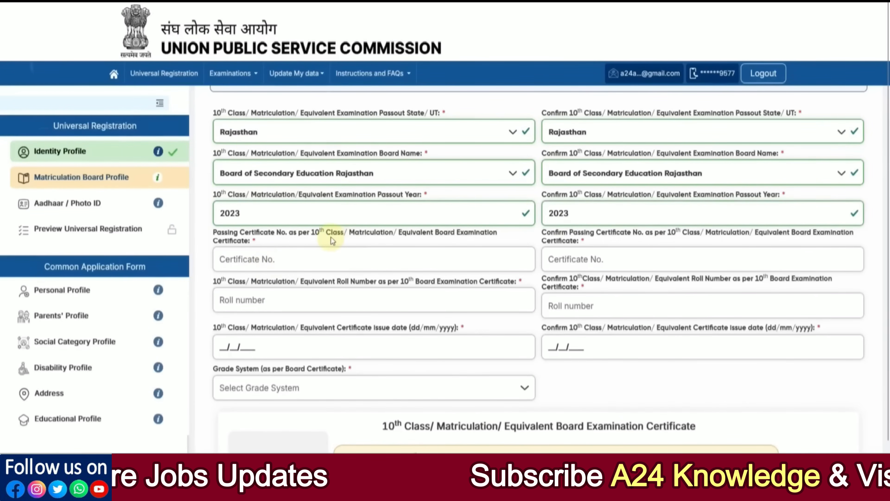
click(345, 234)
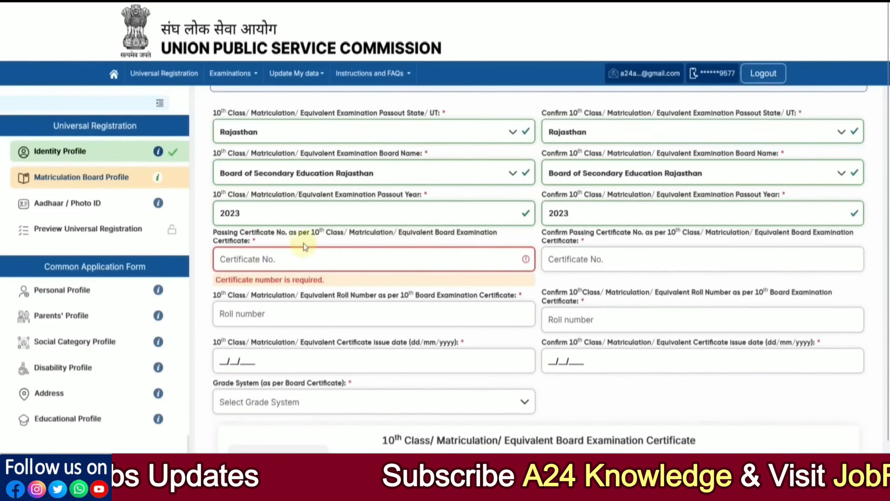
click(242, 255)
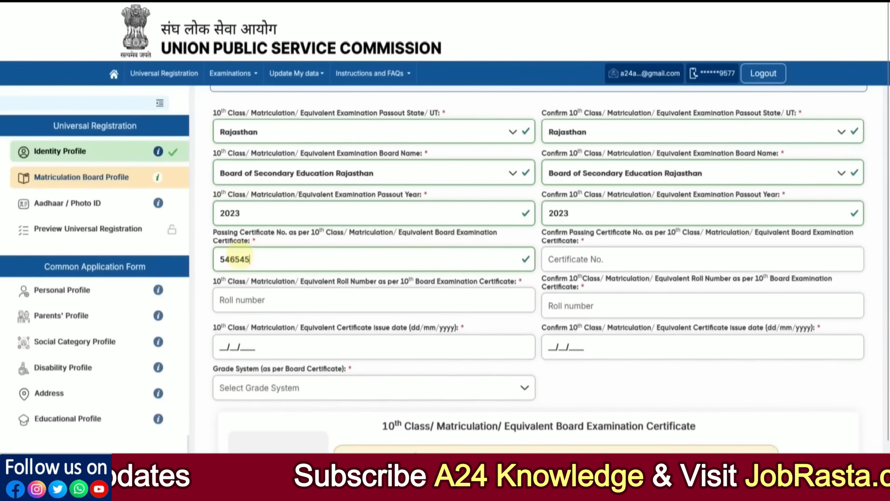
click(571, 265)
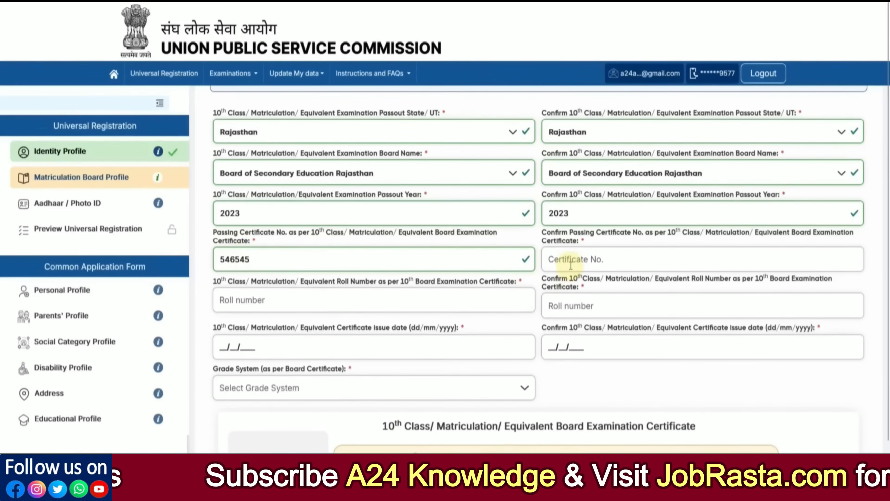
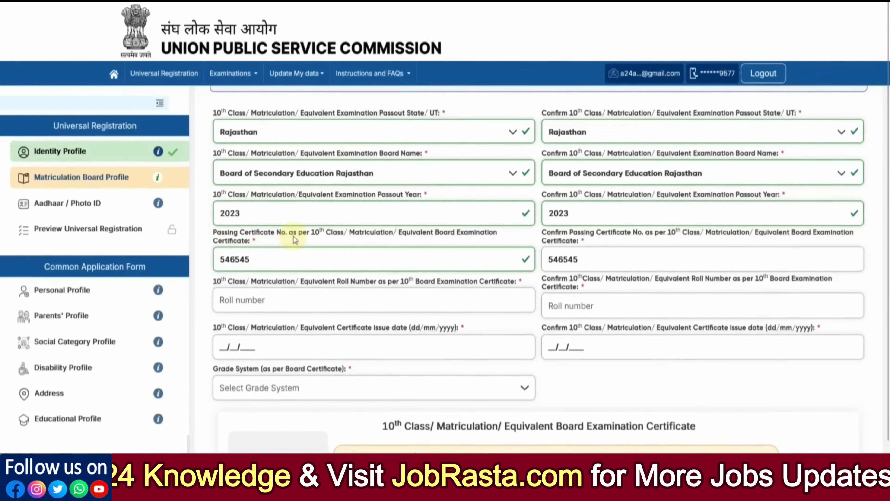
key(shift+Tab)
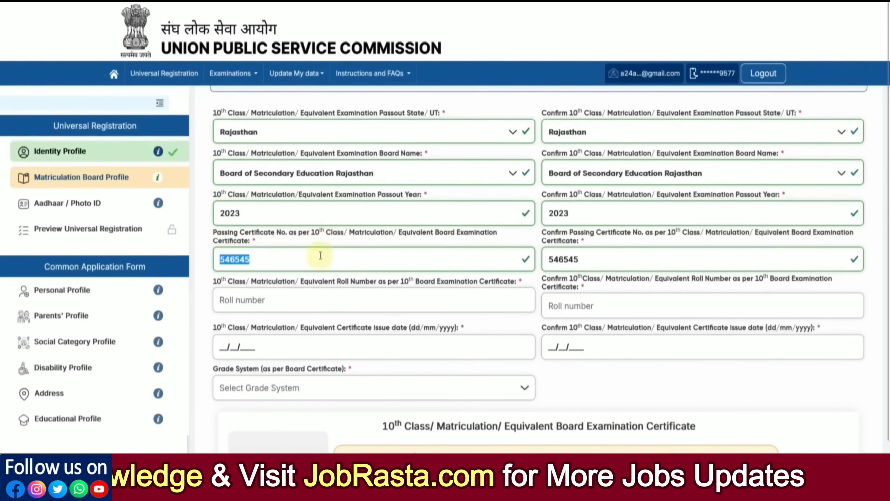
click(257, 301)
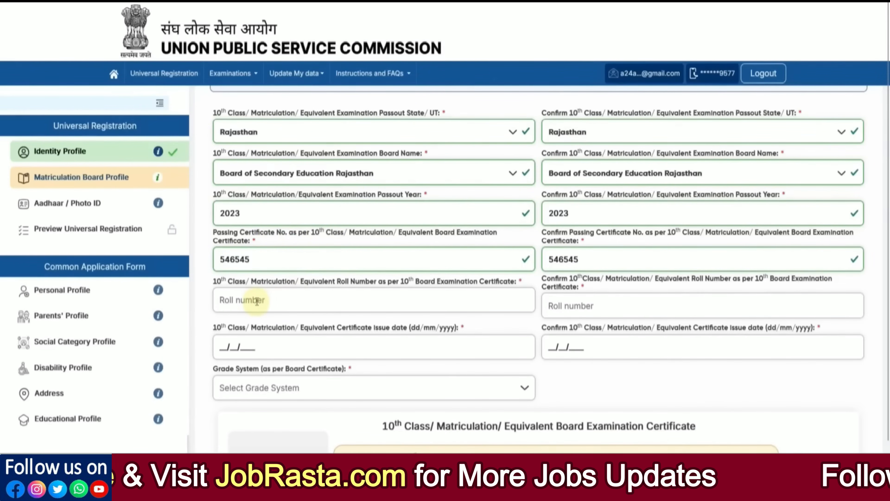
scroll(316, 306, down, 2)
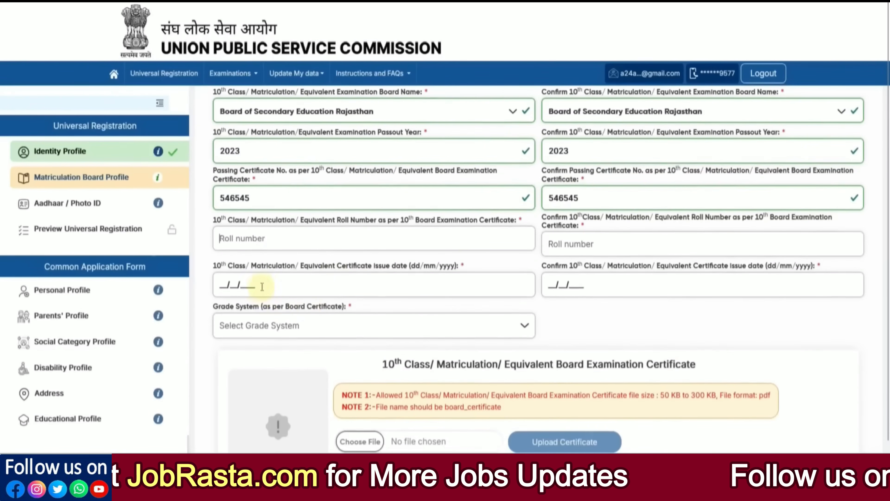
click(353, 268)
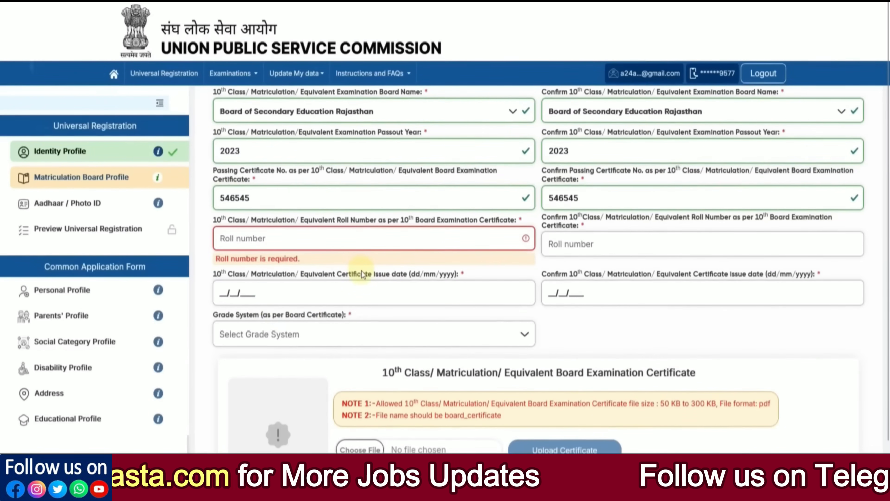
drag(380, 275, 390, 276)
click(391, 275)
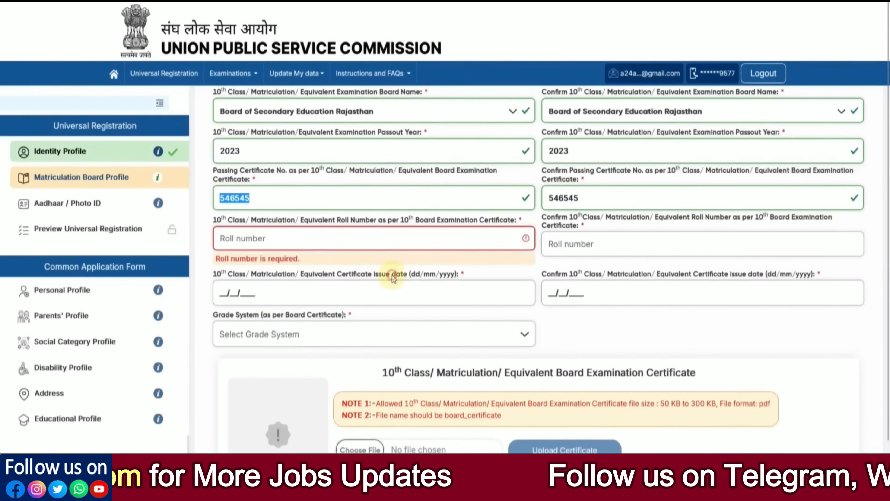
Set the 10th Class certificate issue date to 14/06/2023
click(236, 295)
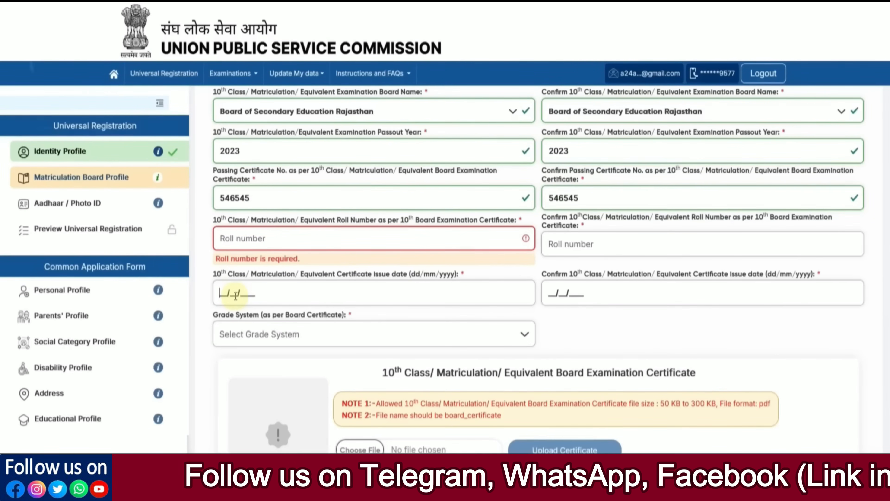
text(14/)
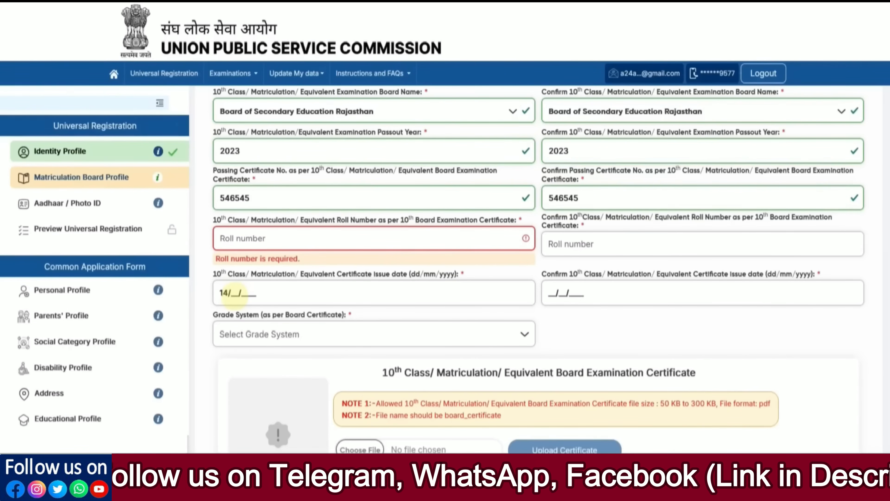
text(06/2)
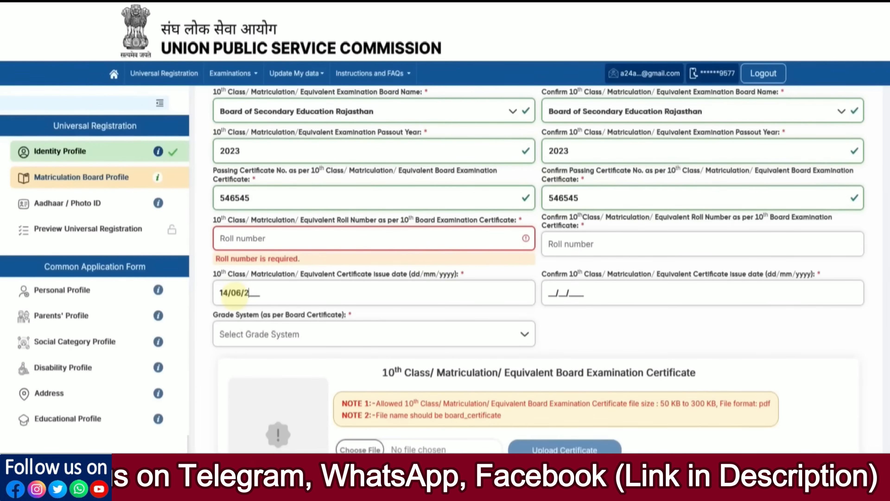
text(023)
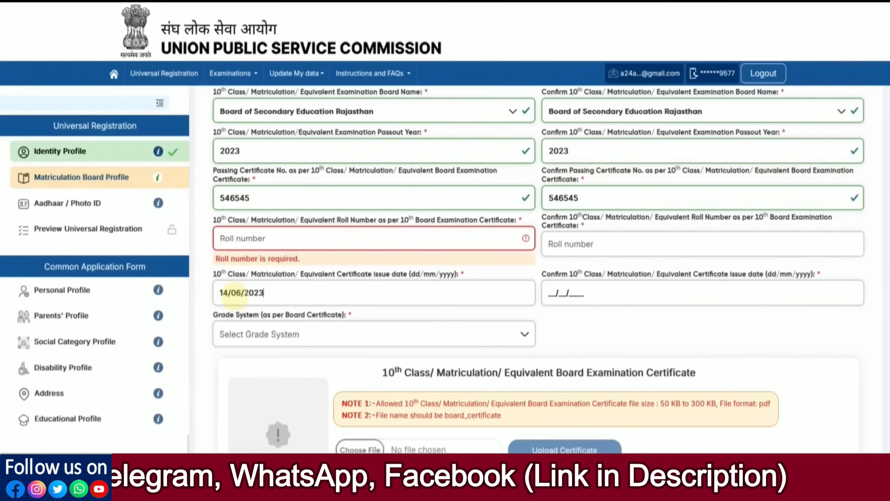
click(575, 332)
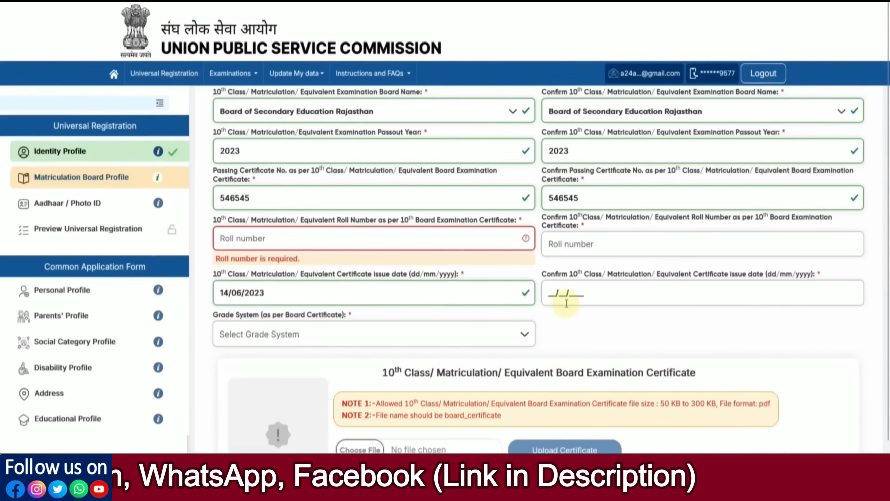
Try the grade systems CGPA/ Scale 10, Percentage(%) Marks, pass-only certificate without marks and GPA/ Scale 4, and open the GPA grade choices
scroll(338, 339, down, 3)
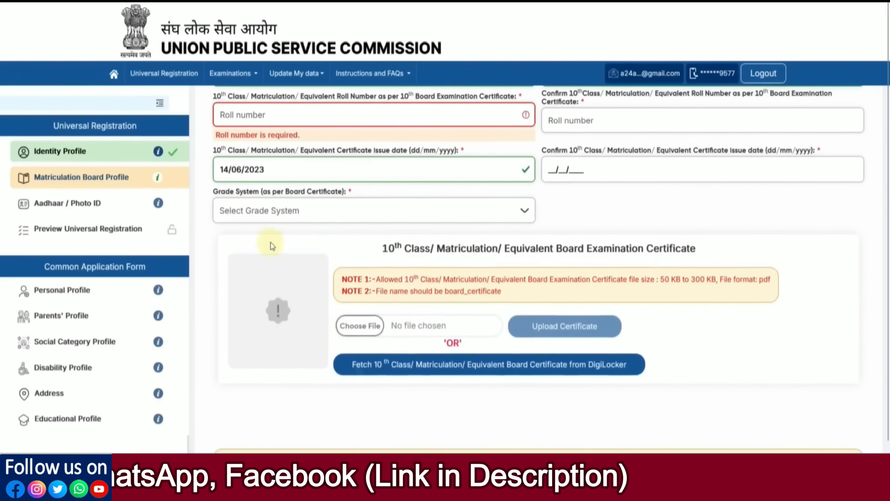
click(270, 218)
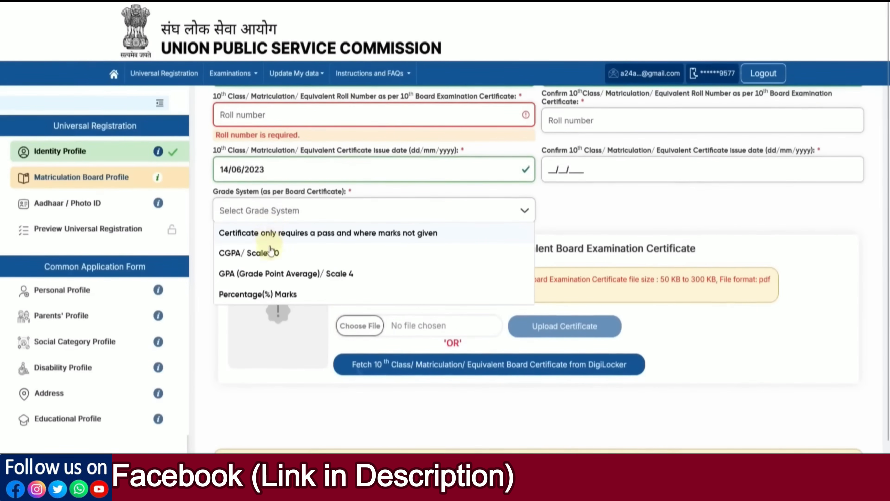
click(255, 262)
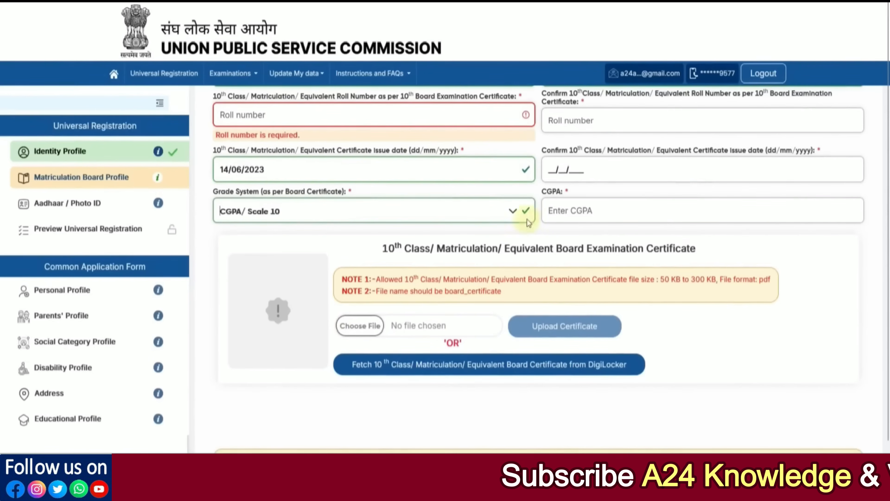
click(382, 212)
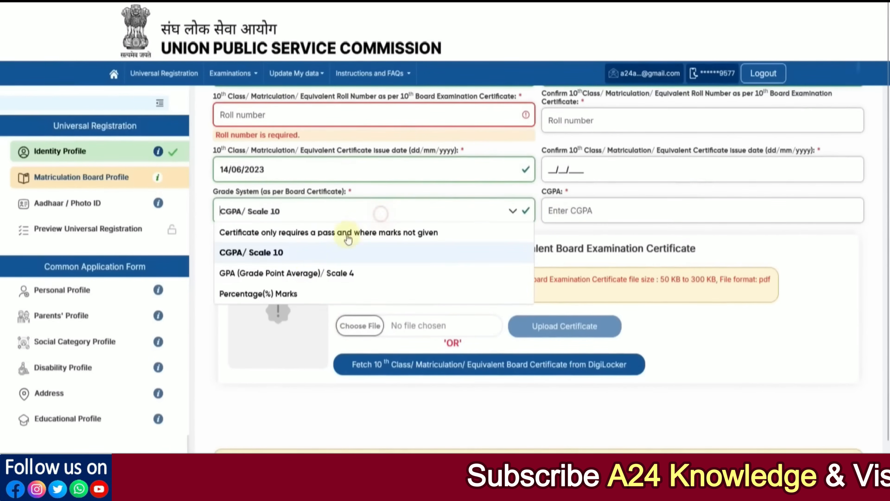
click(278, 295)
click(411, 220)
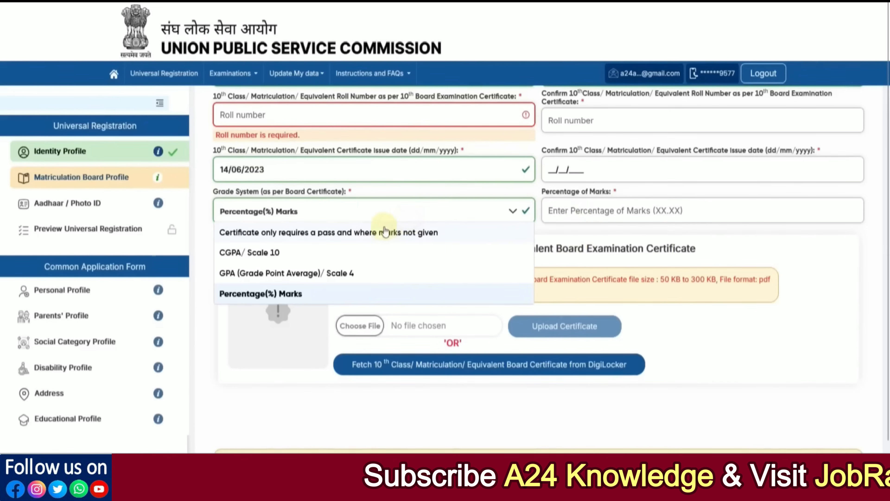
click(319, 241)
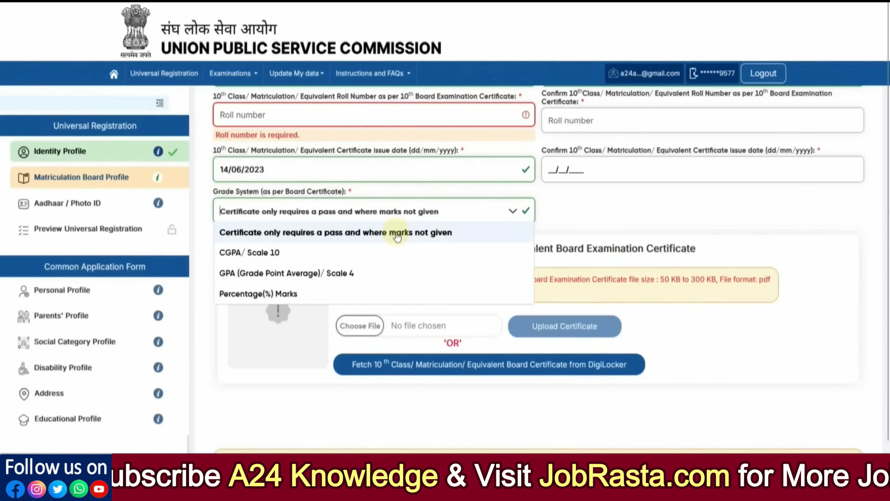
click(329, 277)
click(561, 215)
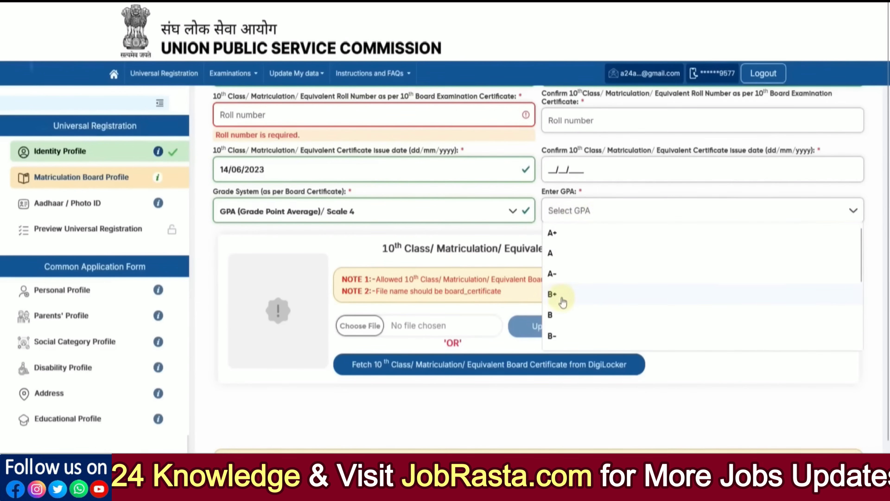
Set the grade system to Percentage(%) Marks and enter 80.00 as the percentage of marks
click(328, 211)
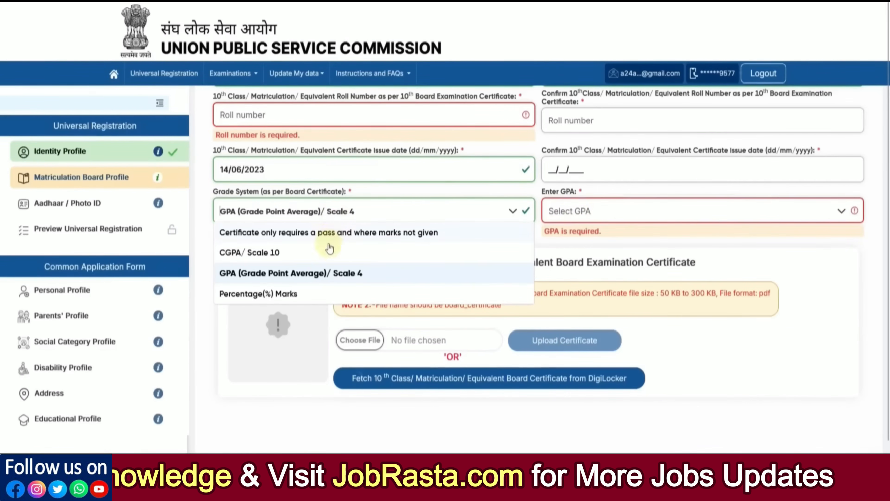
click(318, 292)
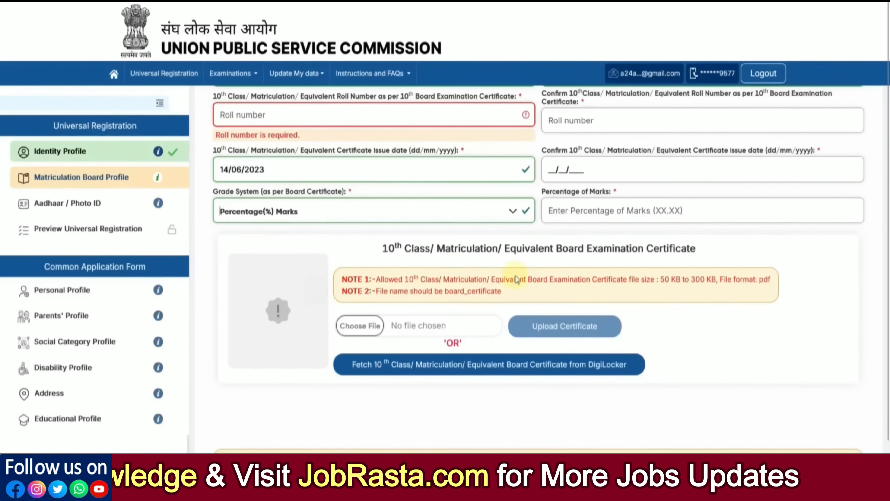
click(573, 212)
text(80.00)
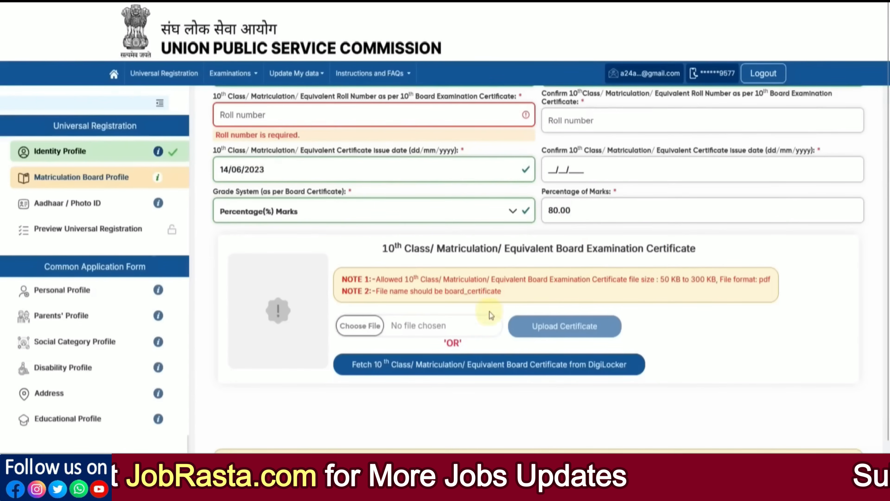
Copy the required file name board_certificate from the note about the 10th Class certificate upload
drag(410, 254, 490, 254)
click(533, 255)
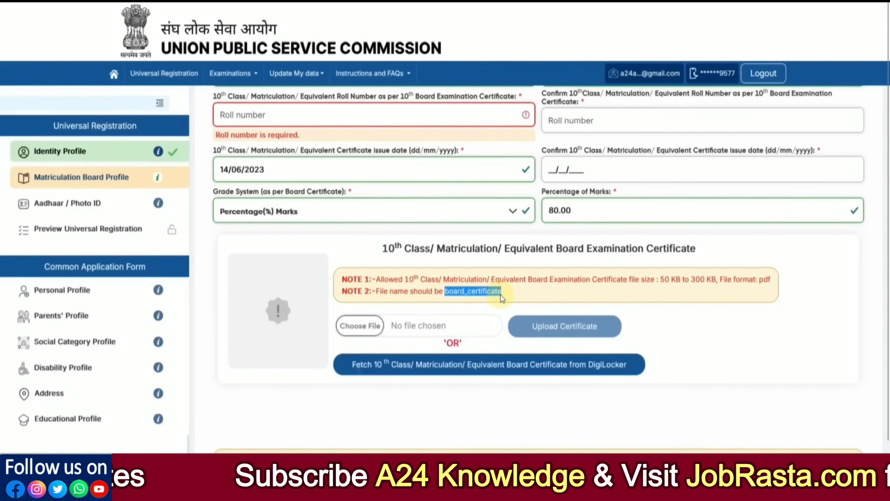
right_click(473, 295)
click(486, 304)
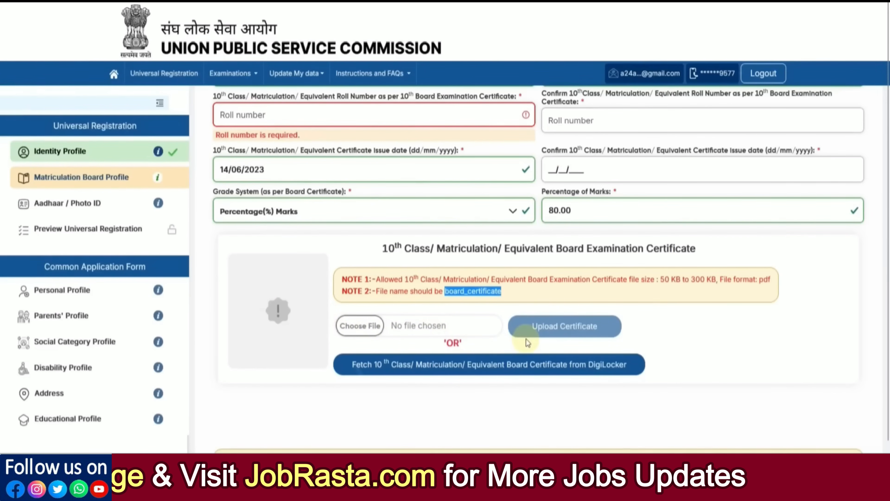
Upload board_certificate.pdf as the 10th Class board examination certificate
scroll(526, 339, down, 2)
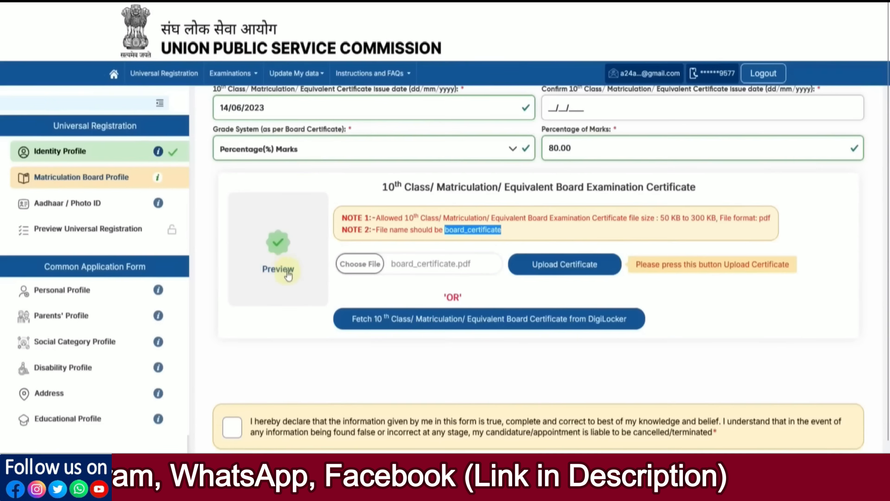
click(549, 268)
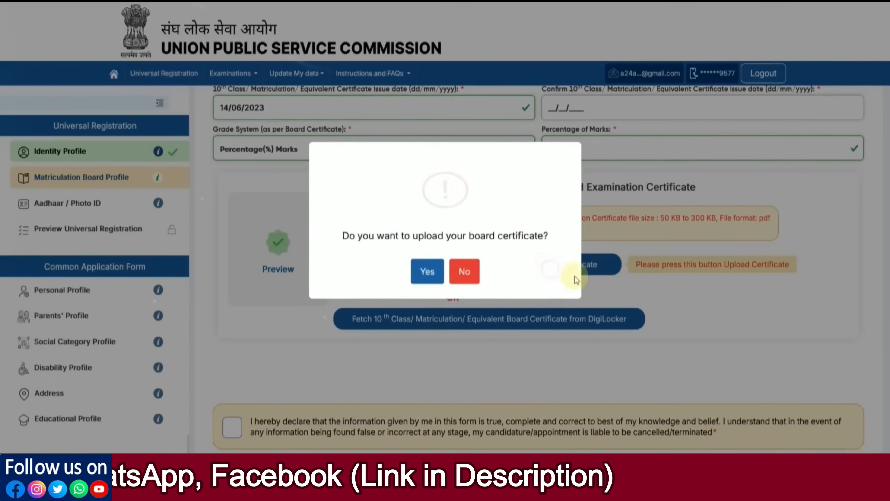
click(427, 271)
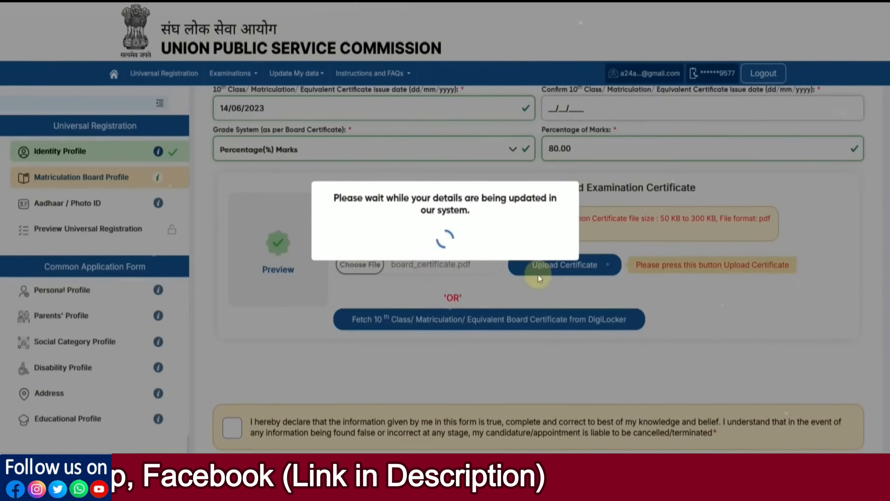
click(445, 277)
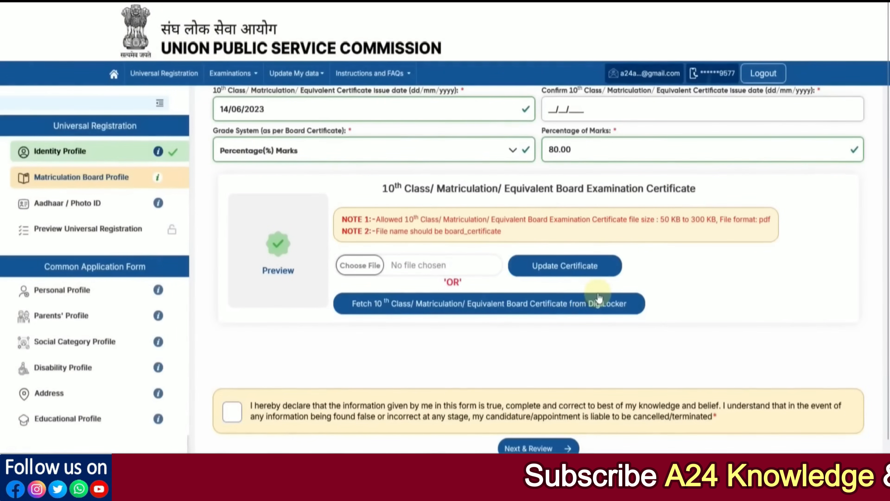
scroll(468, 331, down, 1)
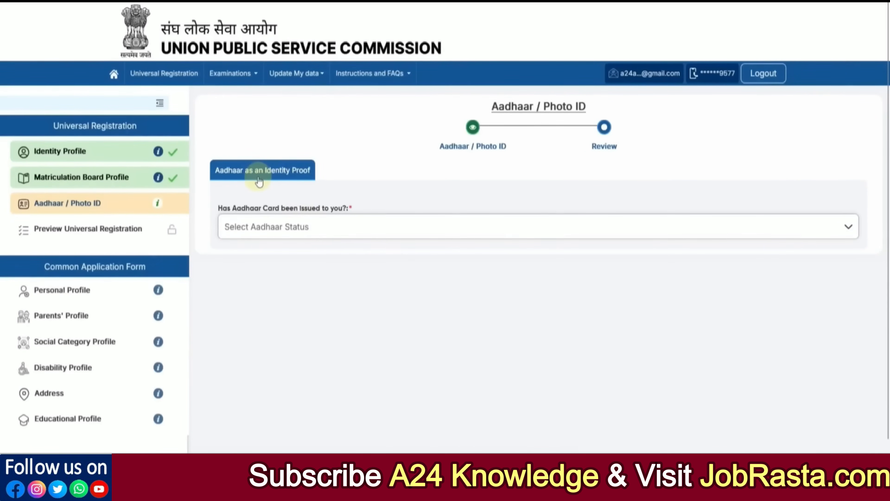
Declare that an Aadhaar card has been issued with consent to proceed for verification, and accept the Aadhaar consent statement
click(308, 228)
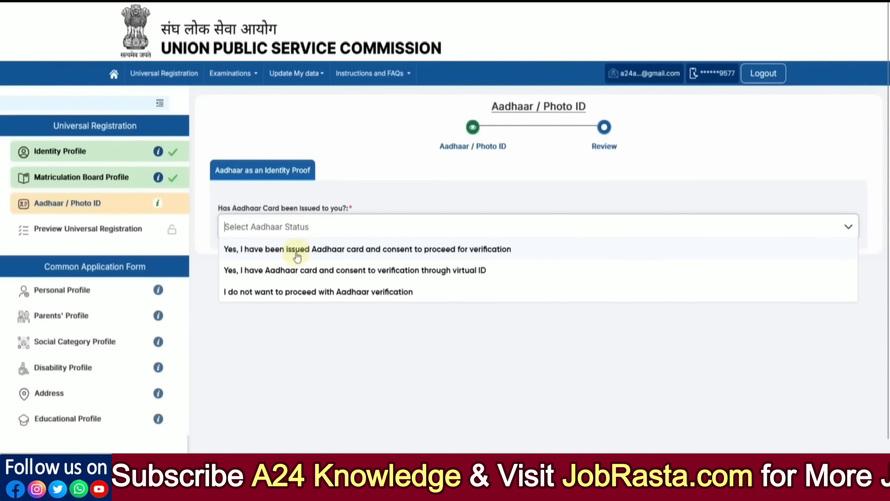
click(313, 250)
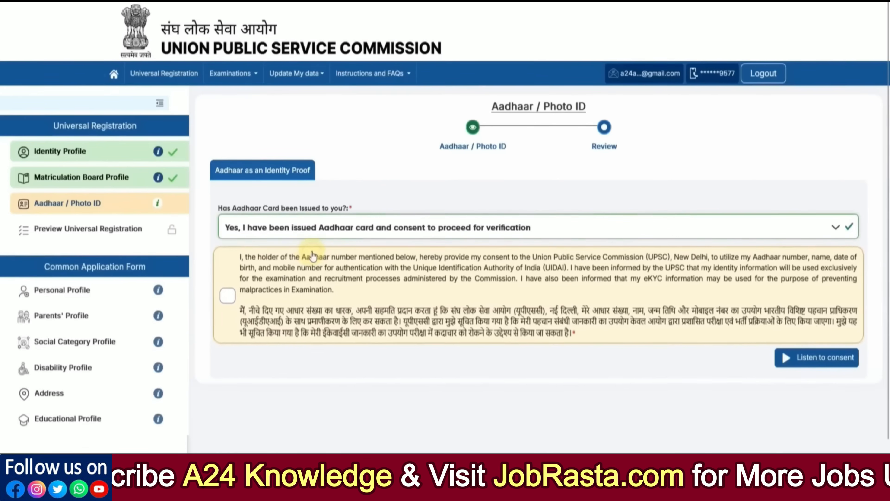
click(226, 296)
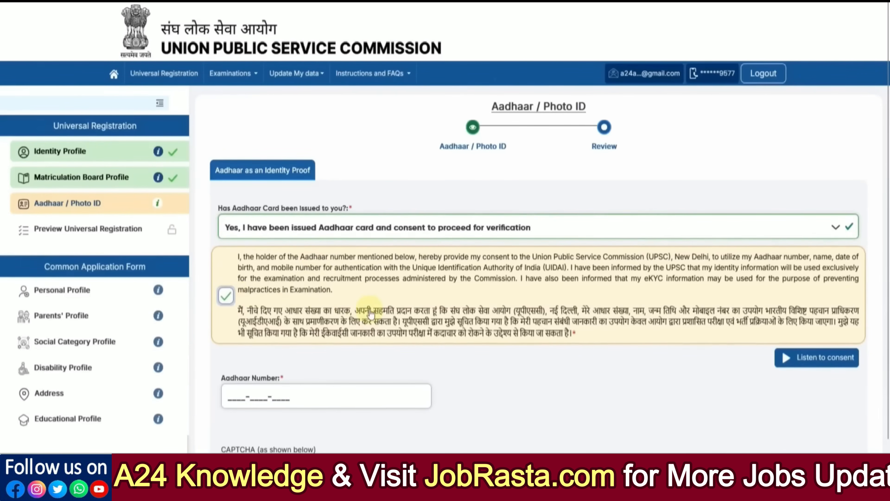
Switch the Aadhaar declaration to verification through virtual ID and accept the Virtual ID consent statement
scroll(287, 318, down, 2)
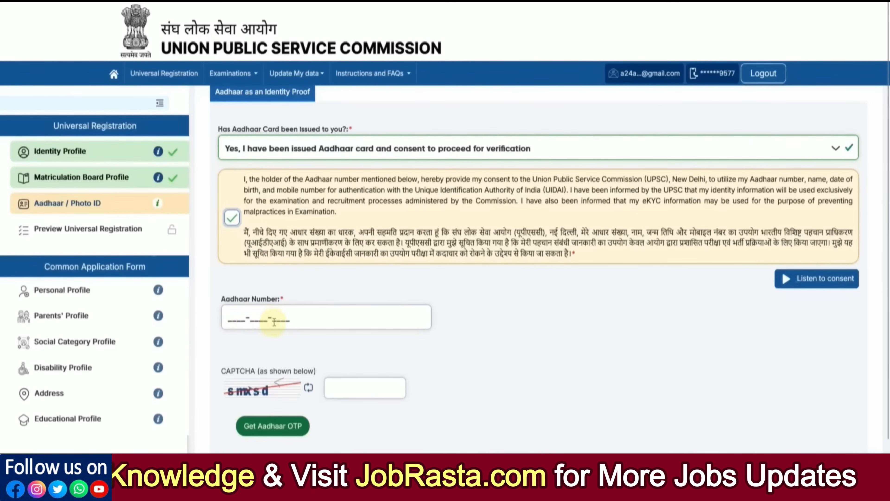
scroll(349, 327, down, 1)
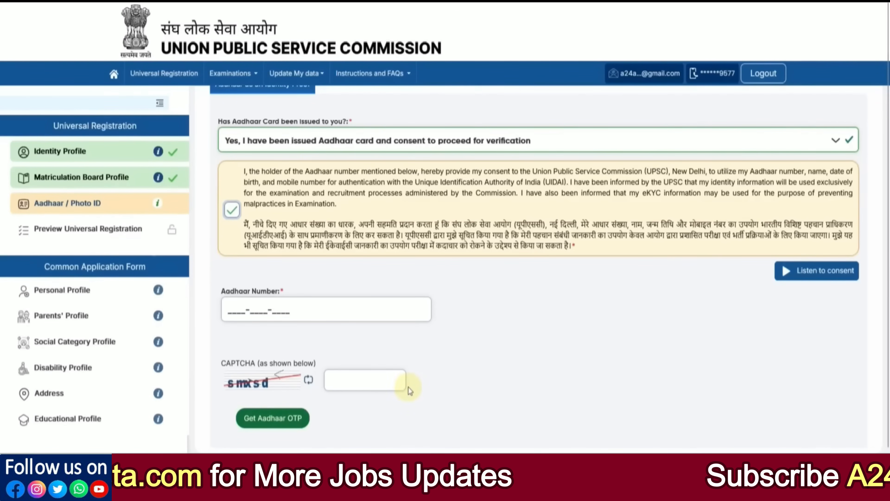
click(272, 144)
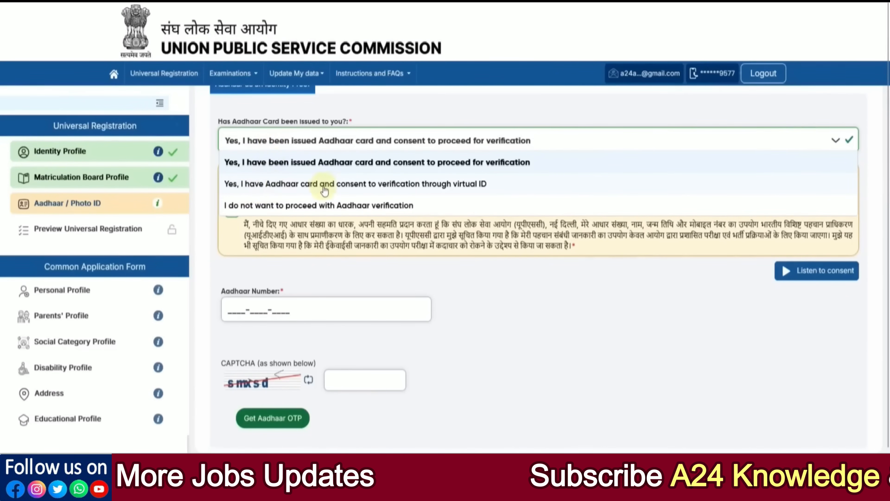
click(379, 183)
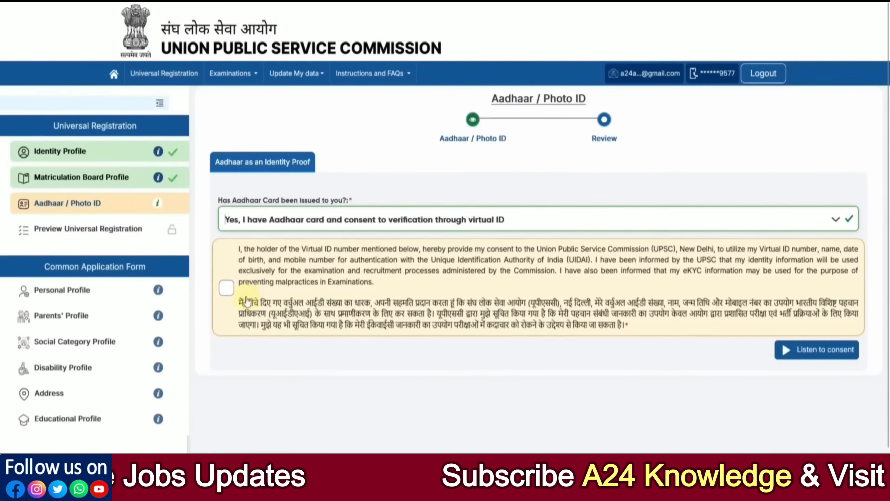
click(226, 291)
scroll(253, 316, down, 2)
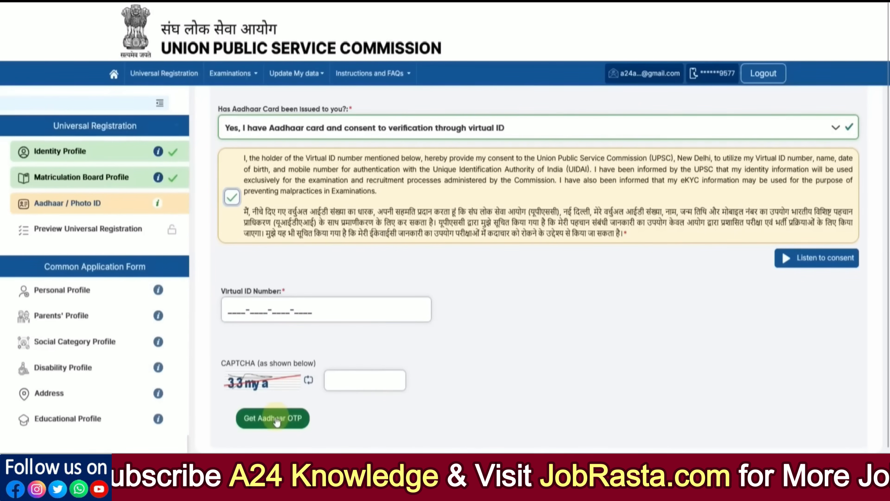
Change the Aadhaar declaration to not proceeding with Aadhaar verification and acknowledge the information message
click(263, 132)
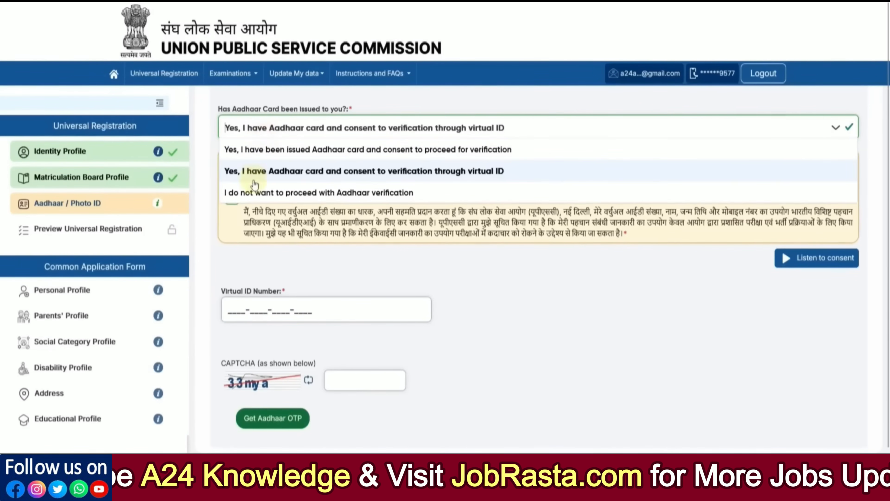
click(254, 195)
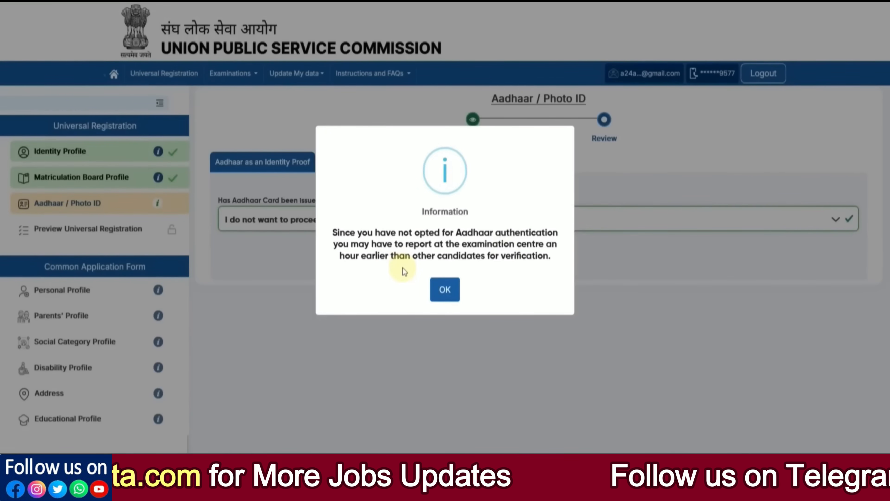
click(444, 289)
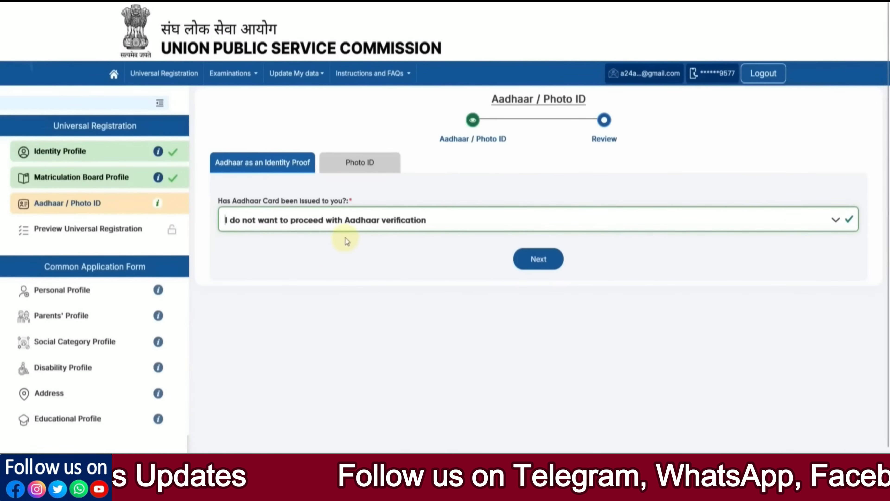
click(338, 227)
click(310, 284)
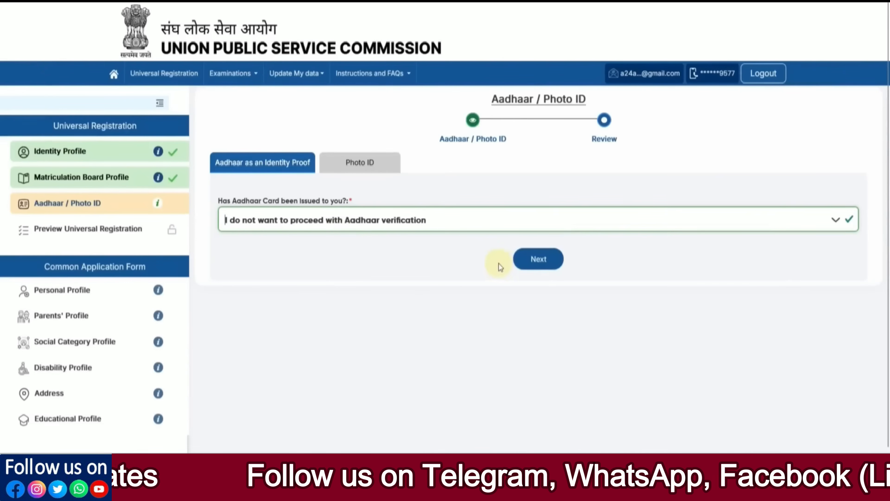
Switch to the Photo ID section and select Valid PAN Card as the identity card
click(354, 167)
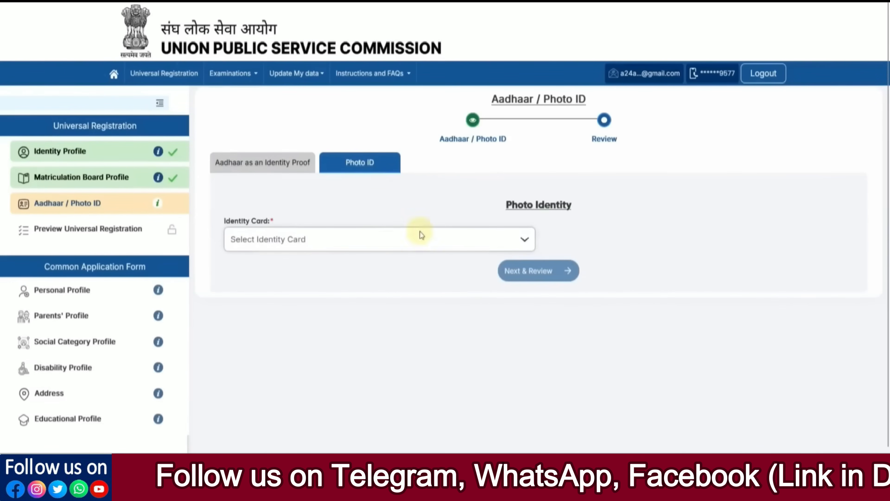
click(348, 249)
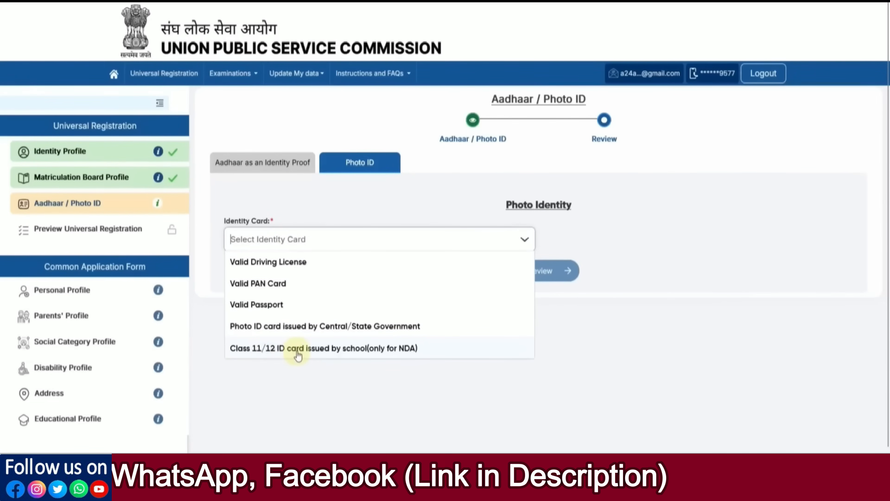
click(281, 284)
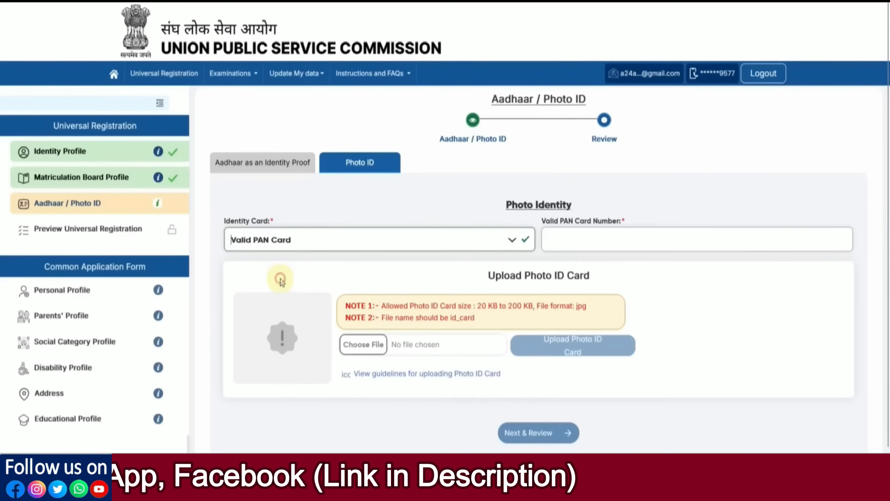
scroll(664, 291, down, 1)
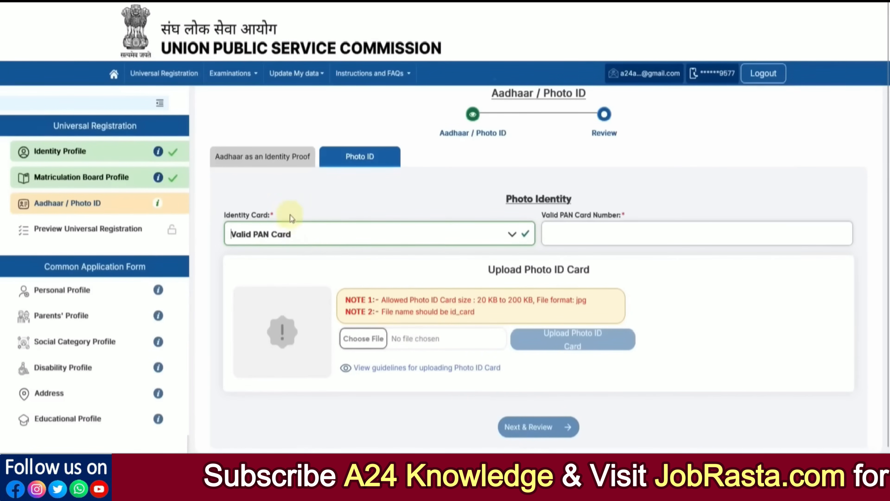
Return to Aadhaar as the identity proof and declare that an Aadhaar card has been issued with consent to proceed for verification
click(272, 164)
click(265, 219)
click(262, 261)
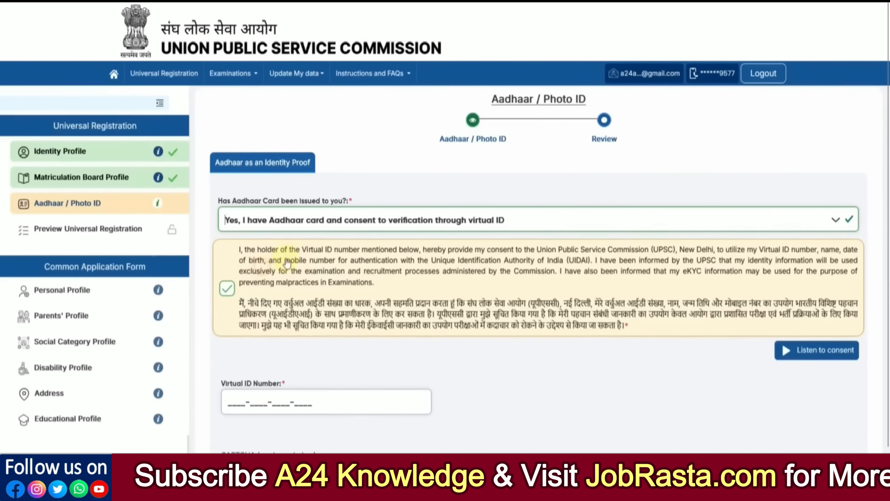
click(266, 213)
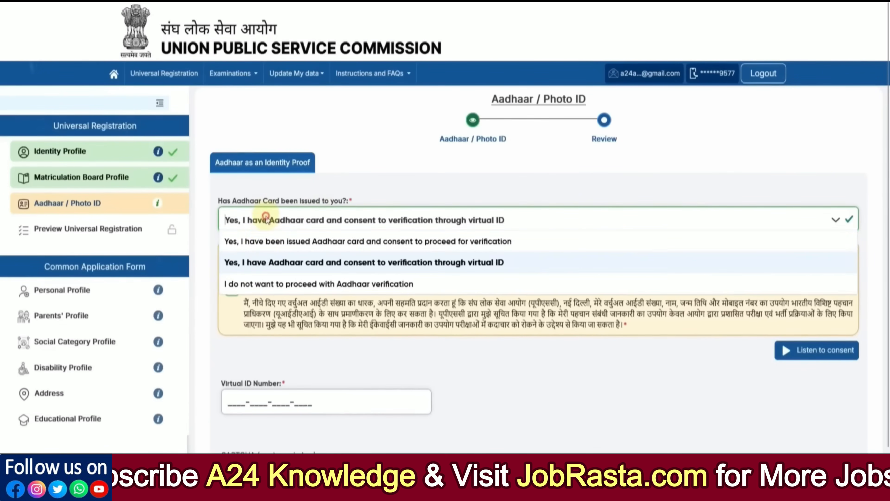
click(265, 241)
Lock and submit the previewed Universal Registration
scroll(232, 312, down, 2)
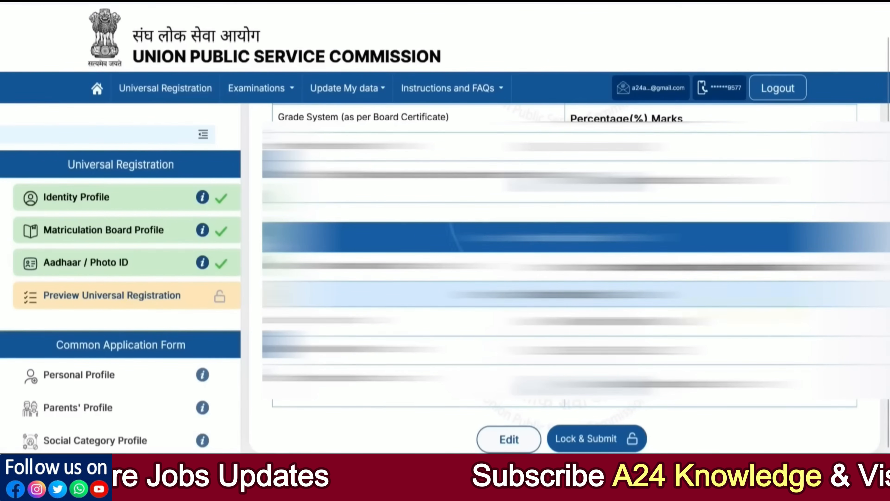
click(582, 438)
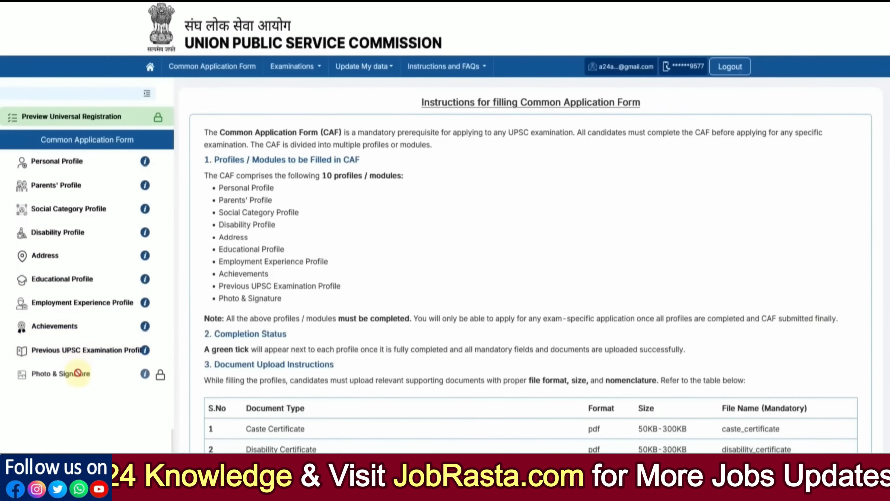
Review the Common Application Form instructions and document upload requirements, and proceed to the form
scroll(427, 273, down, 1)
scroll(426, 270, down, 6)
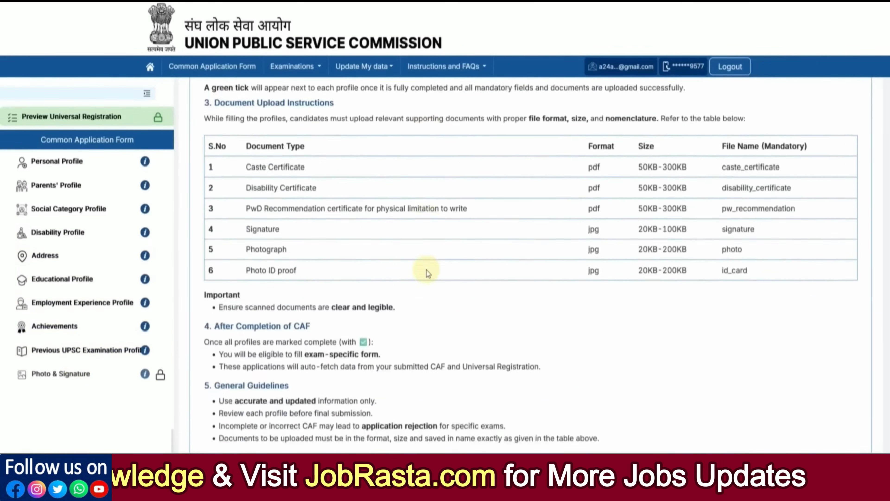
scroll(426, 270, up, 3)
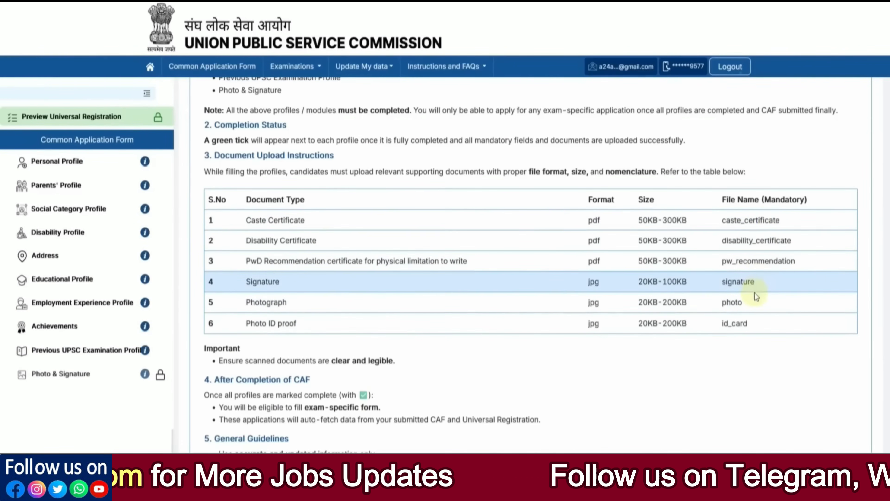
scroll(417, 337, down, 3)
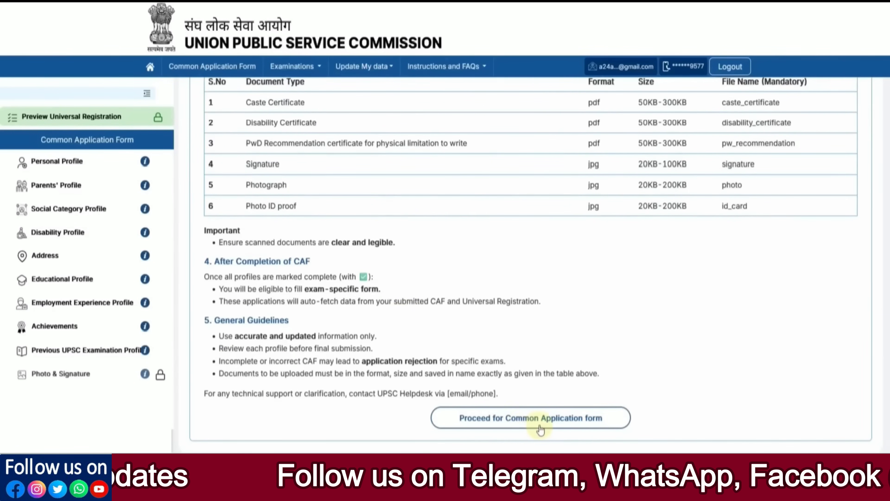
click(518, 423)
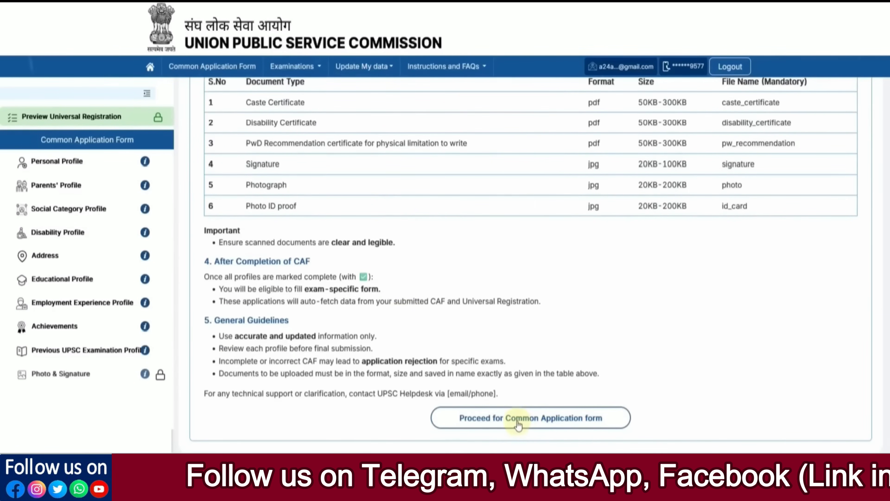
Set the nationality to Citizen of India and the minority status to No in the Personal Profile
click(237, 194)
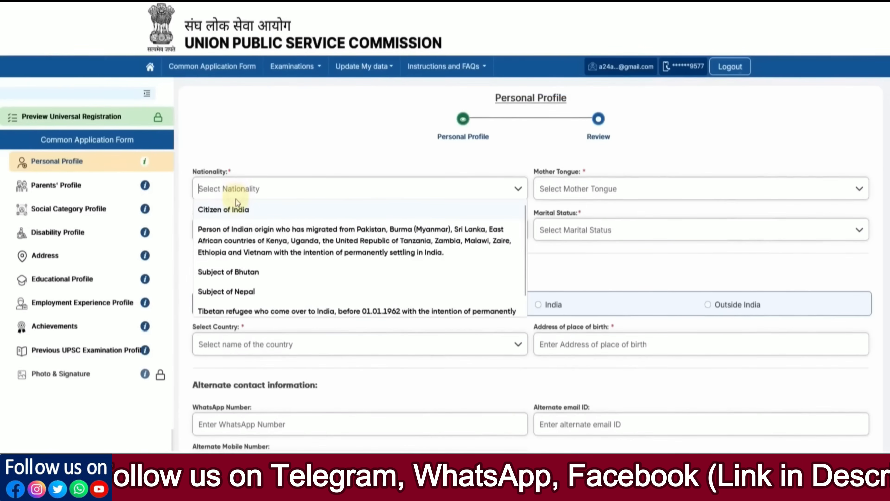
click(235, 207)
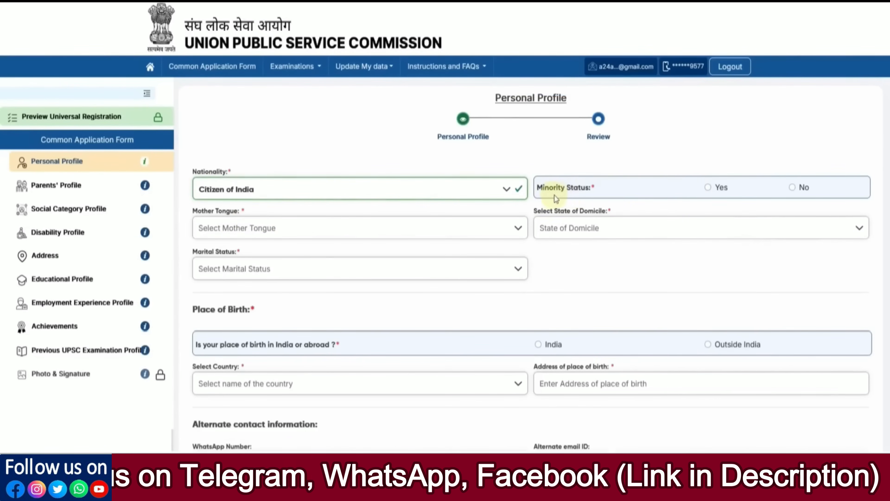
click(708, 188)
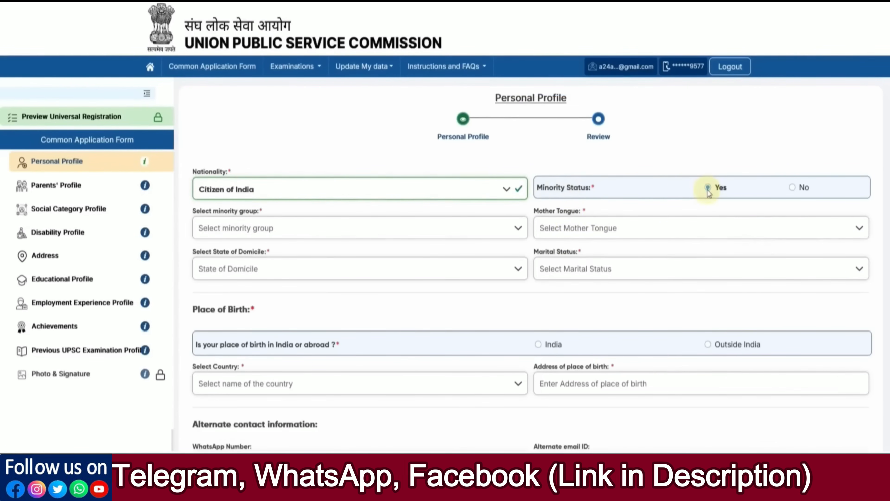
click(329, 230)
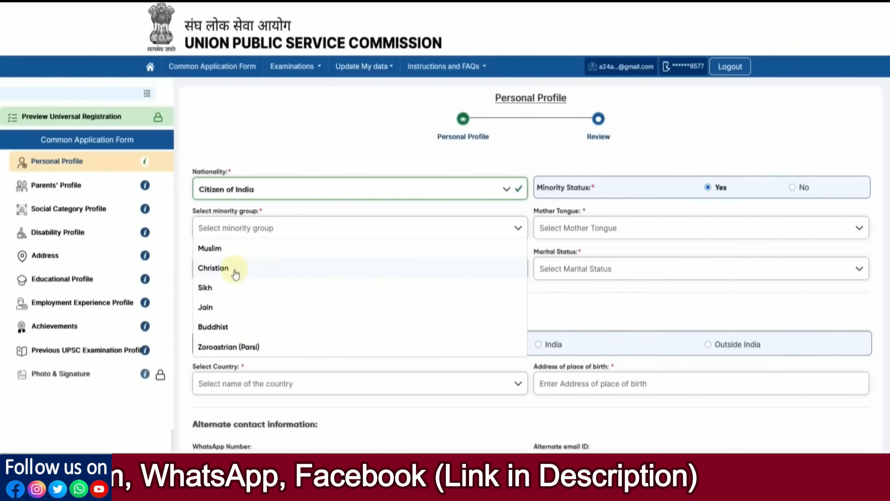
click(793, 188)
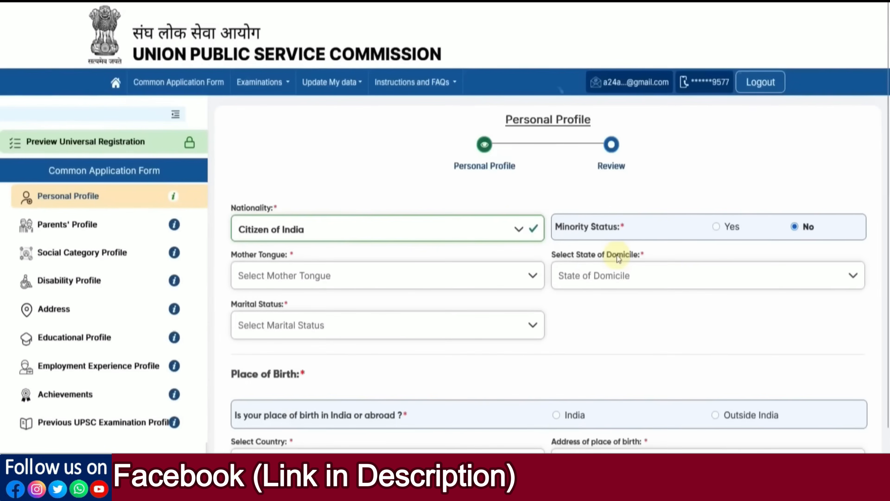
Select Hindi as the mother tongue in the Personal Profile
scroll(507, 214, down, 2)
click(381, 212)
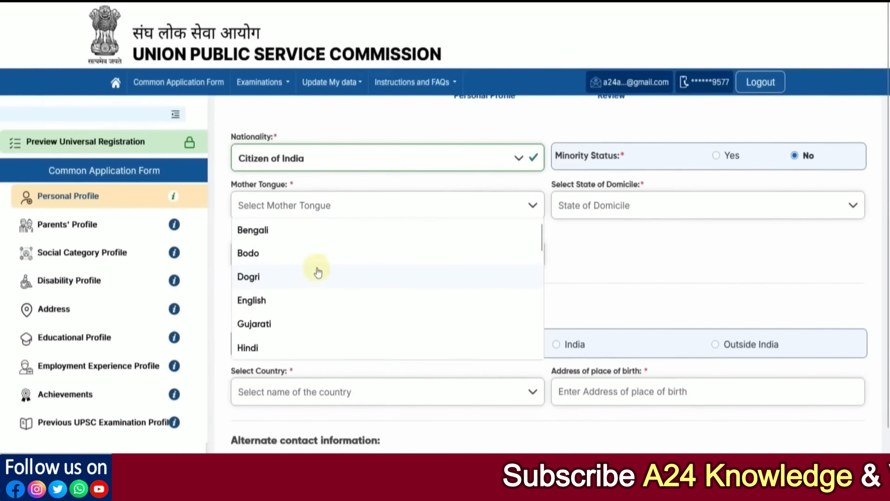
click(304, 348)
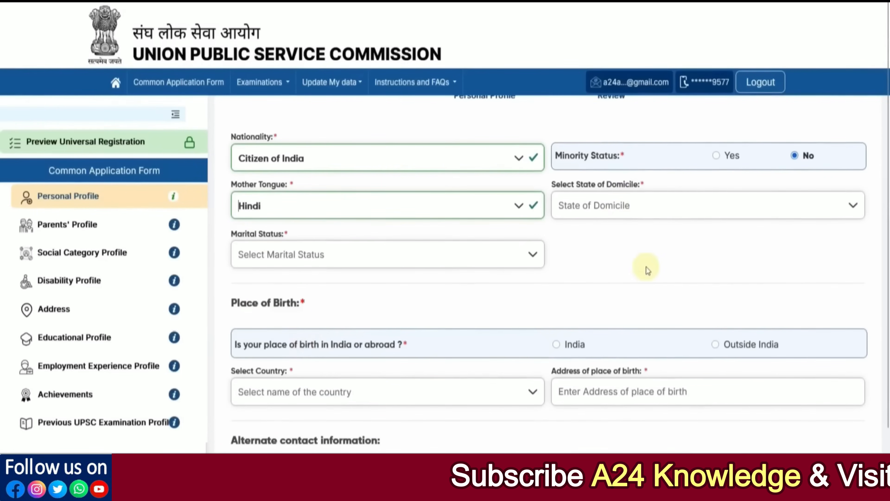
Set the state of domicile to Rajasthan and the marital status to Unmarried
click(605, 210)
scroll(606, 258, down, 8)
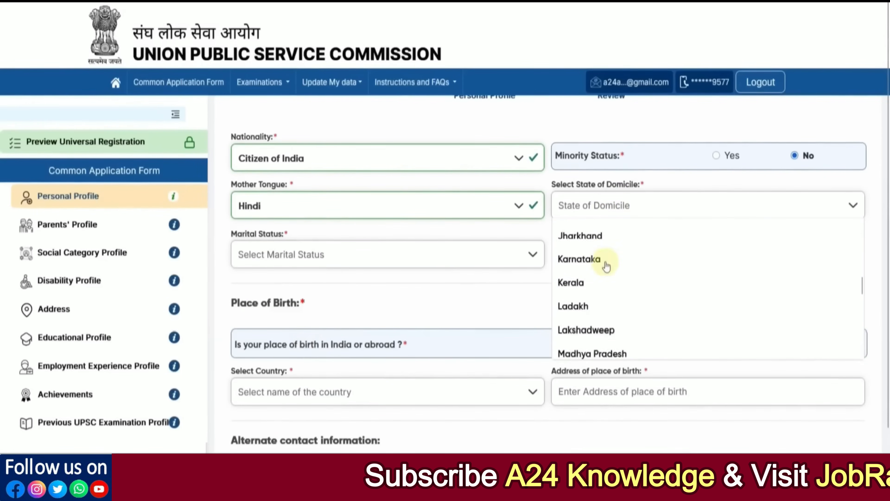
scroll(606, 266, down, 5)
click(584, 347)
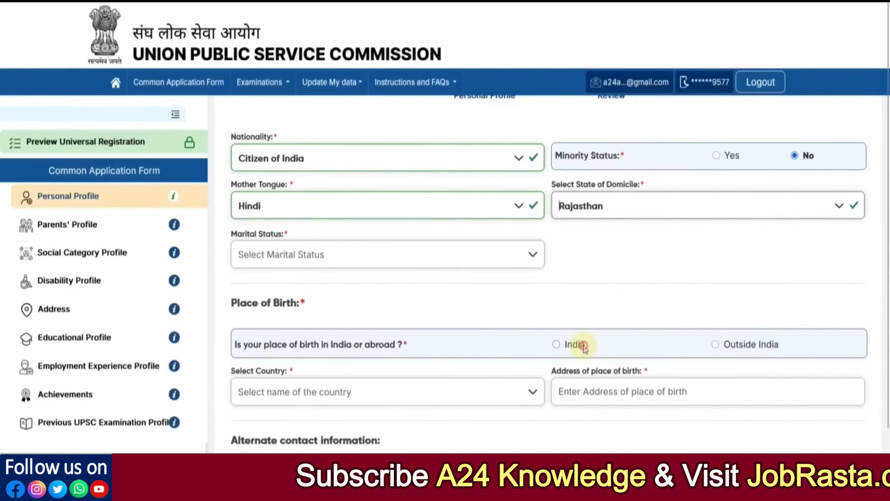
click(354, 255)
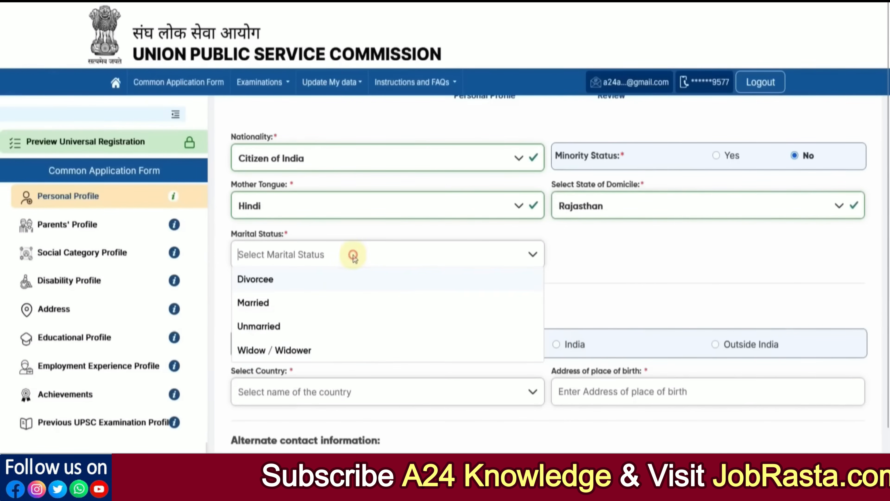
click(300, 330)
Set the place of birth to India and choose Rajasthan as the birth state
scroll(613, 295, down, 3)
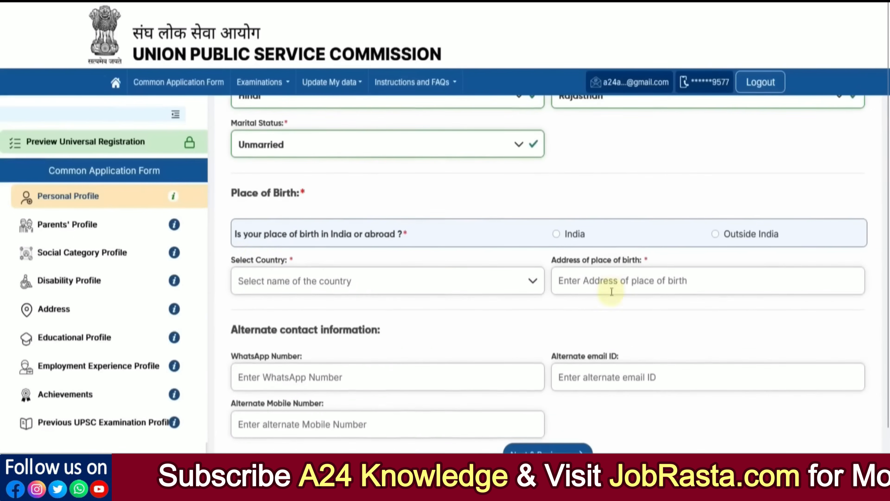
click(558, 238)
click(322, 275)
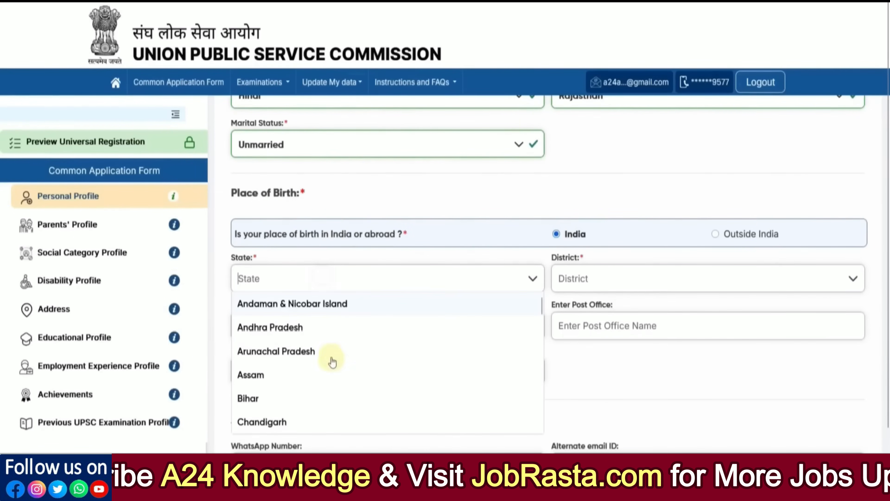
scroll(330, 350, down, 15)
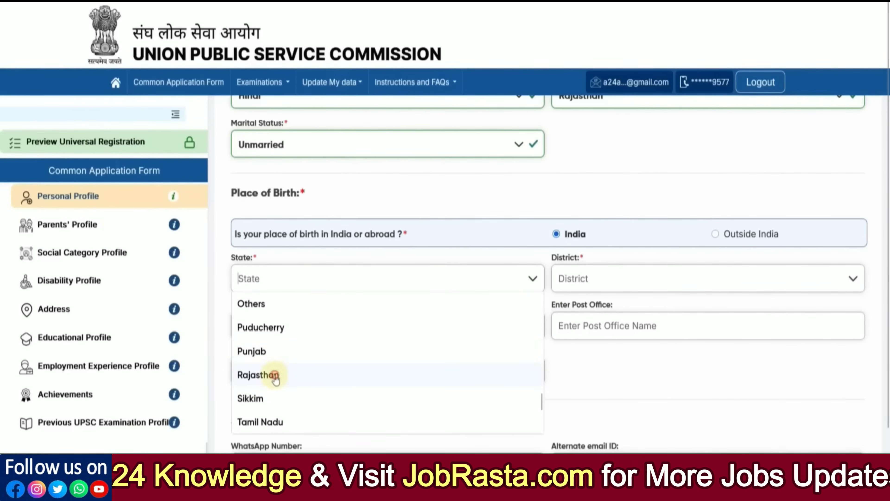
click(274, 375)
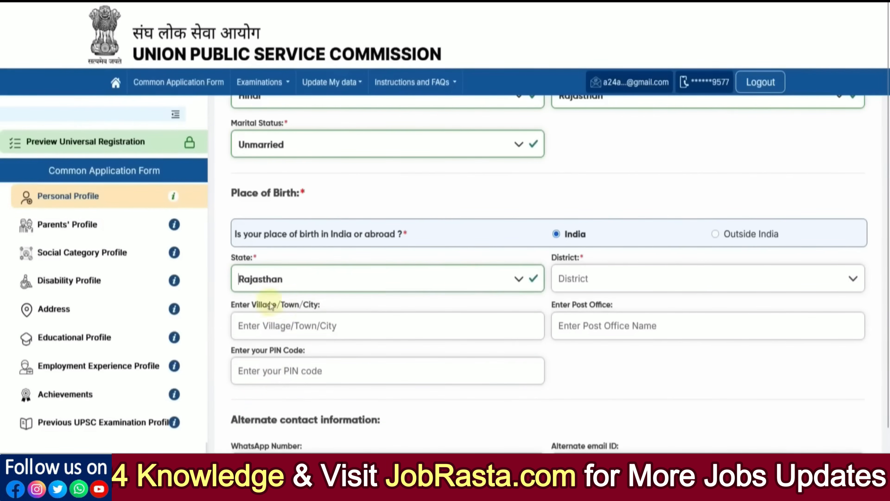
Set the birth district, town and post office to Alwar, enter the postal PIN code, and submit the Personal Profile for review
click(574, 282)
click(569, 322)
scroll(324, 311, down, 2)
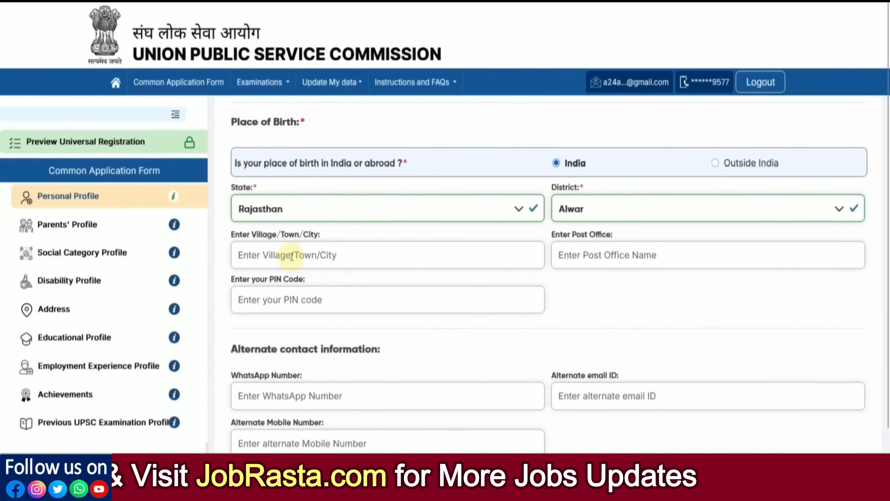
text(AIWA)
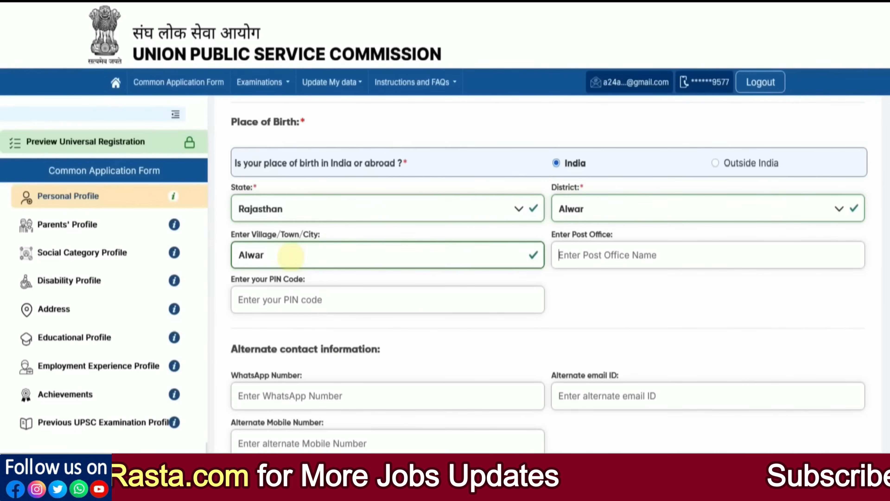
text(Alwar)
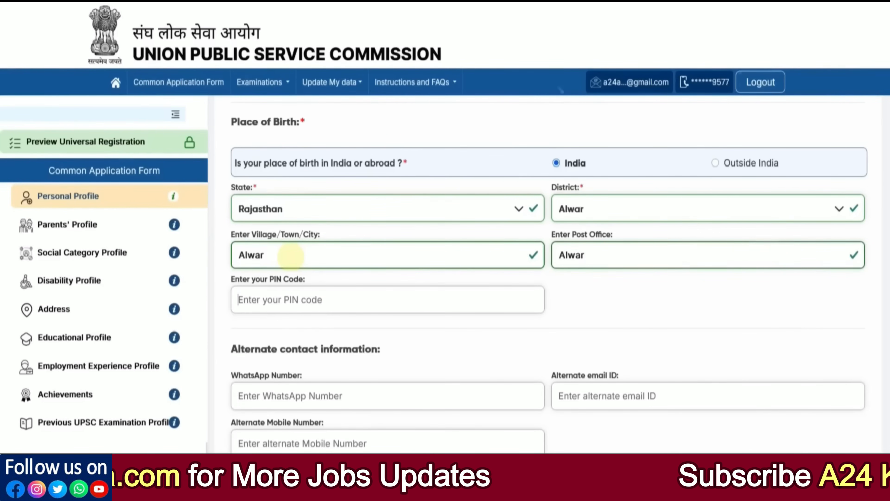
text(301001)
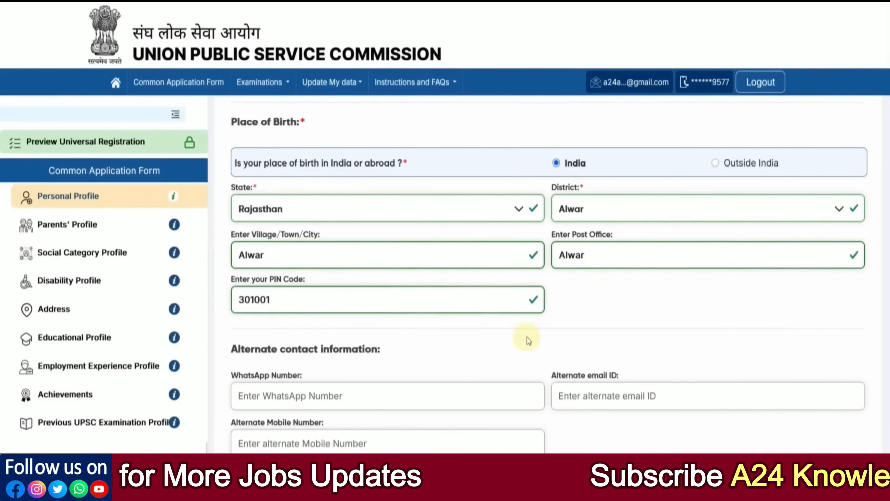
scroll(565, 318, down, 1)
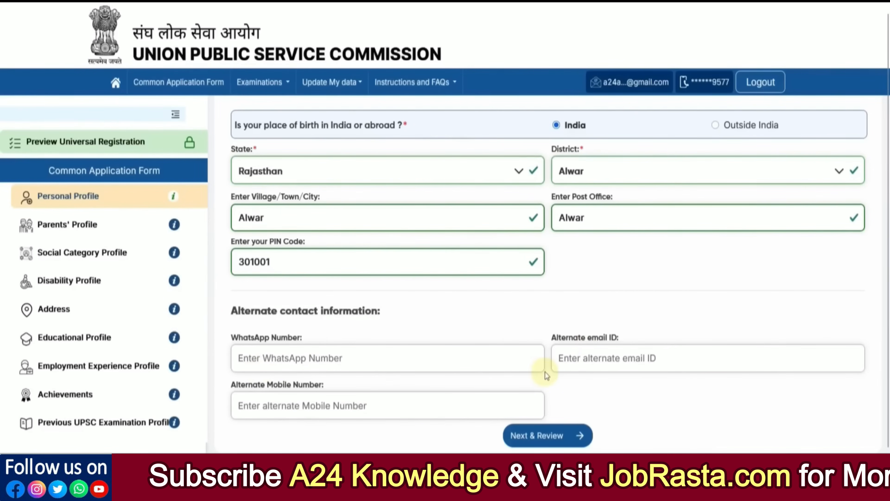
click(543, 443)
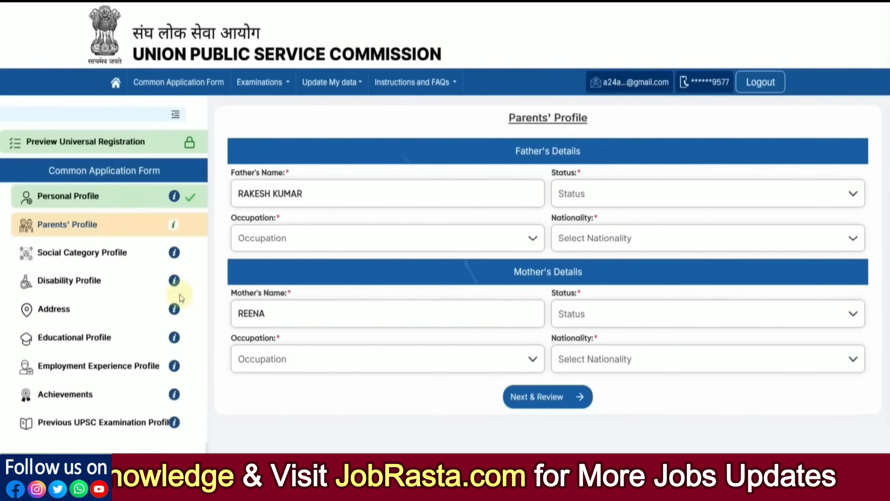
Set the father's status to Alive and his occupation to Self Employed in the Parents' Profile
click(590, 199)
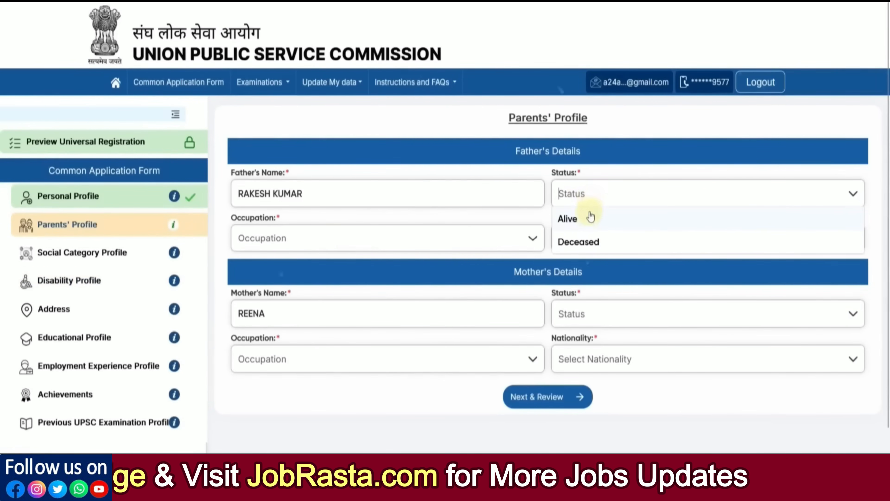
click(572, 220)
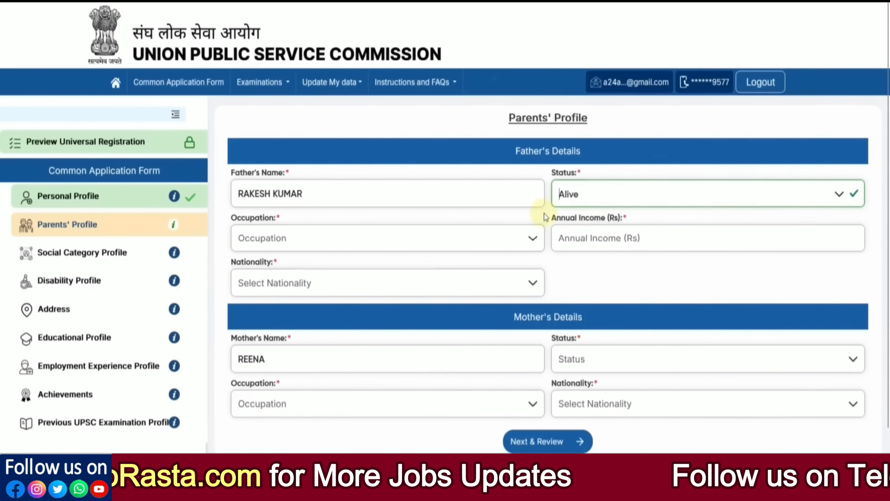
click(323, 231)
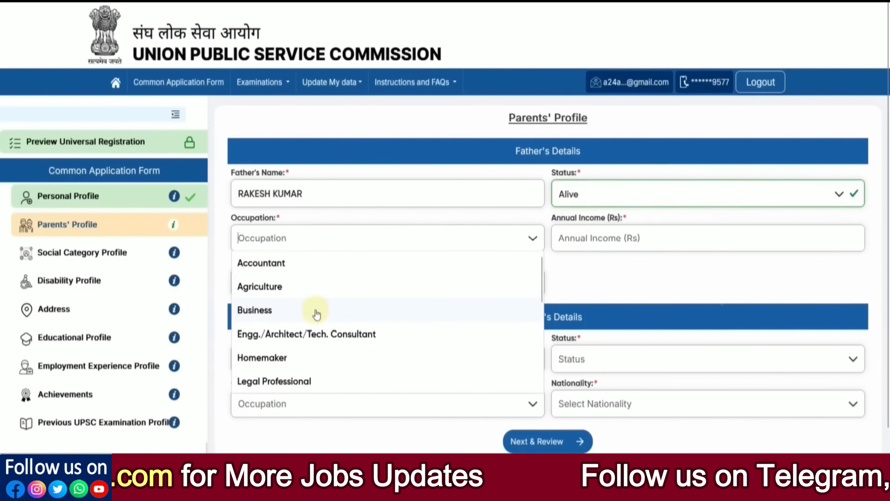
scroll(316, 313, down, 2)
scroll(314, 312, down, 2)
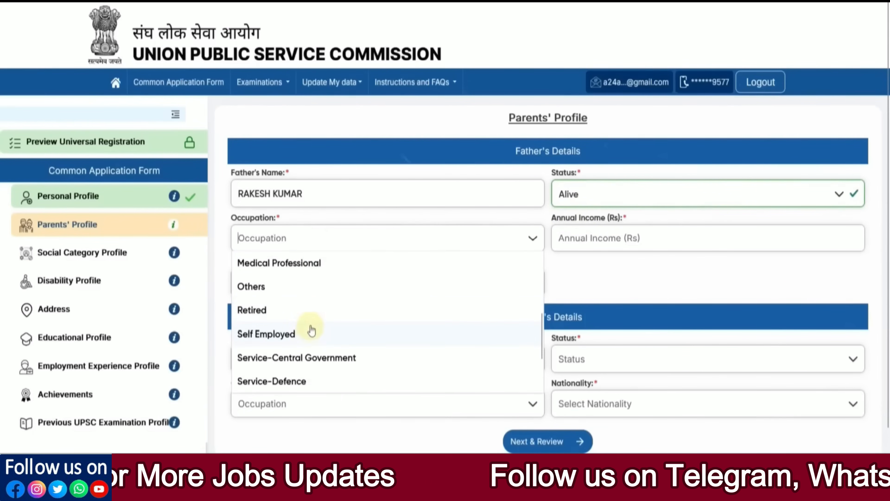
click(309, 333)
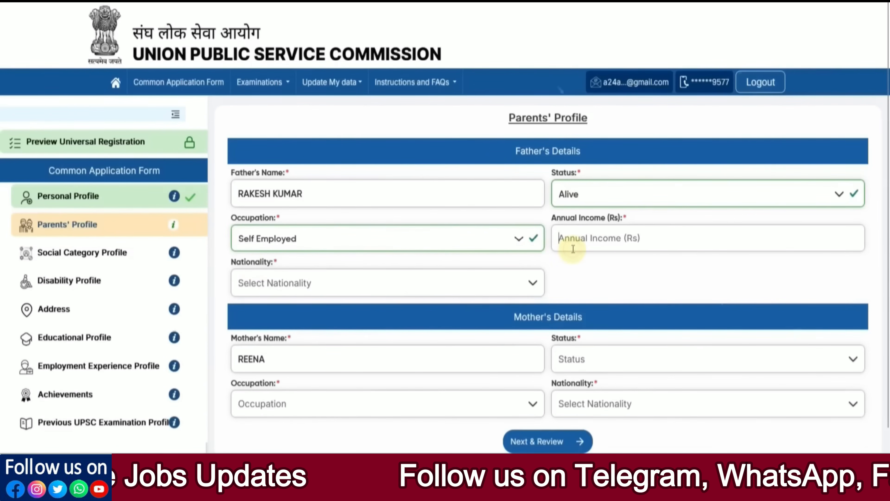
Enter 250000 as the father's annual income and set his nationality to Citizen of India
text(250)
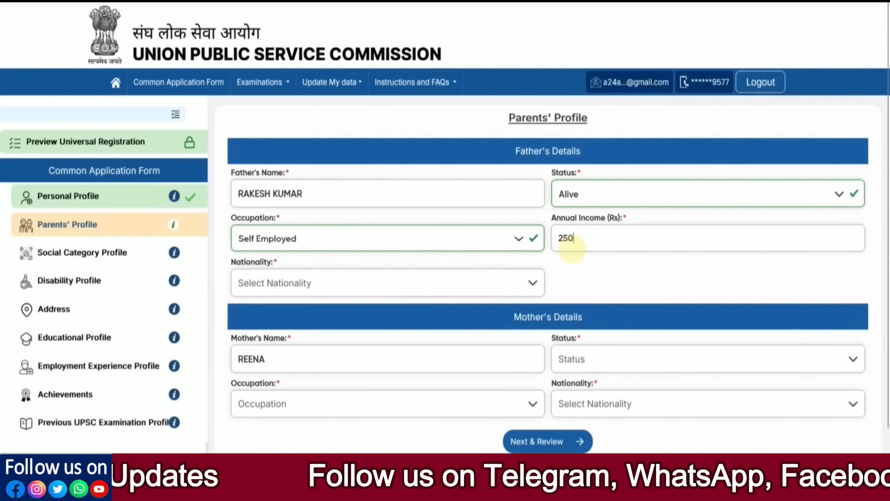
text(000)
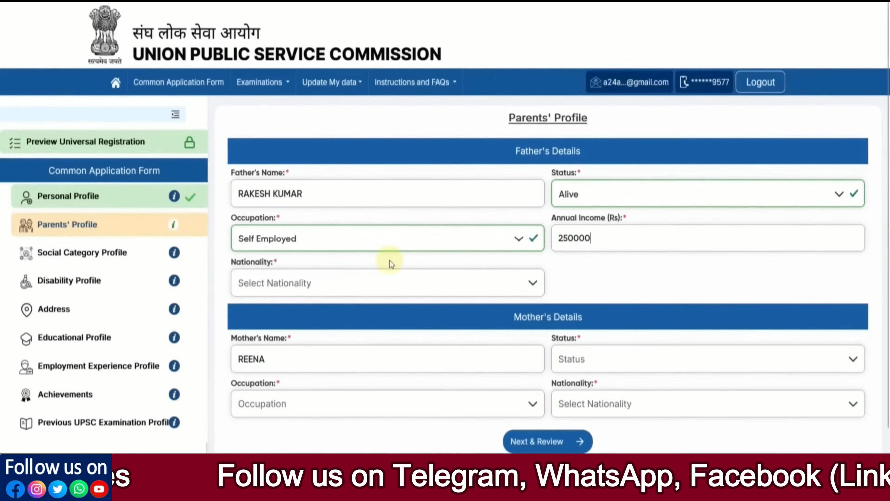
click(347, 283)
click(335, 309)
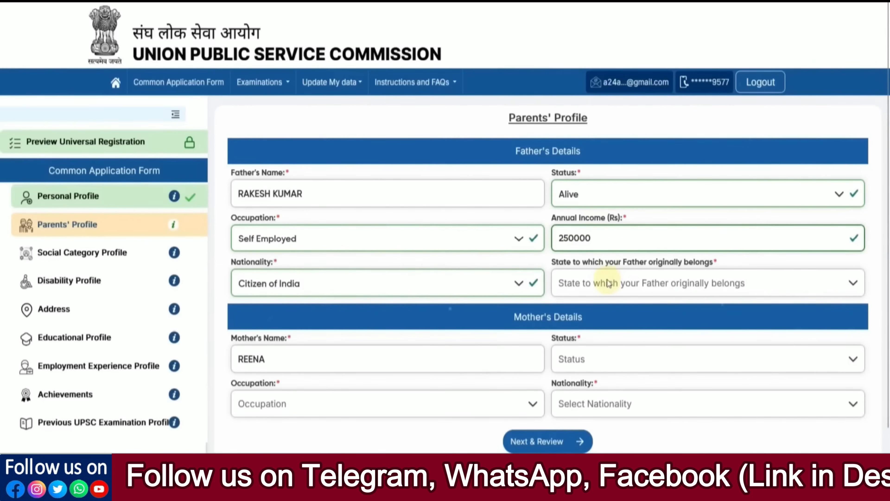
Choose Rajasthan as the father's state of origin and Alwar as his district of origin
click(609, 283)
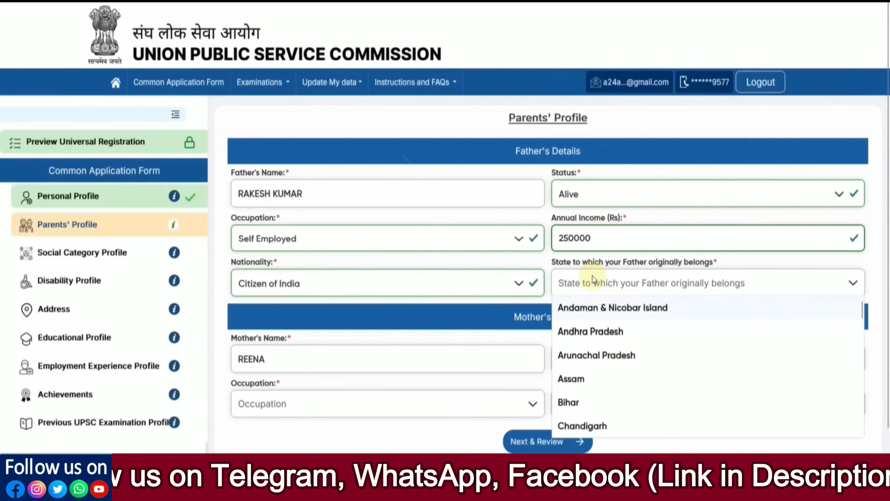
scroll(613, 374, down, 12)
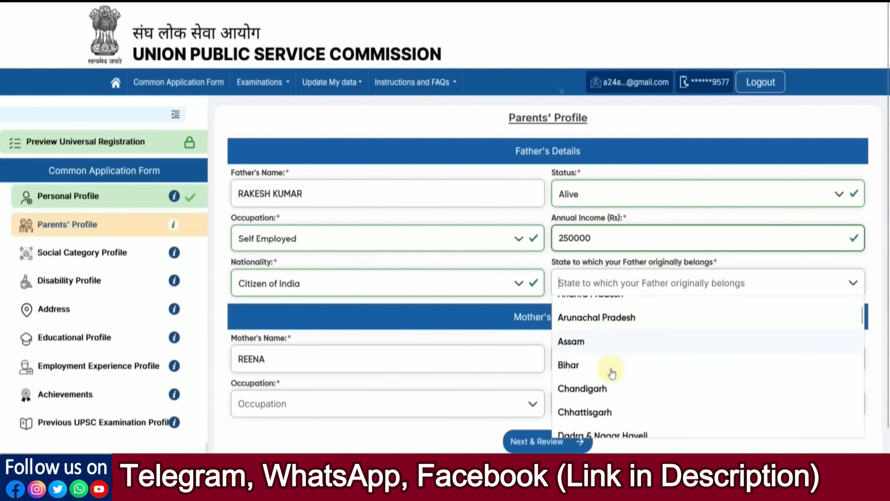
scroll(613, 376, down, 5)
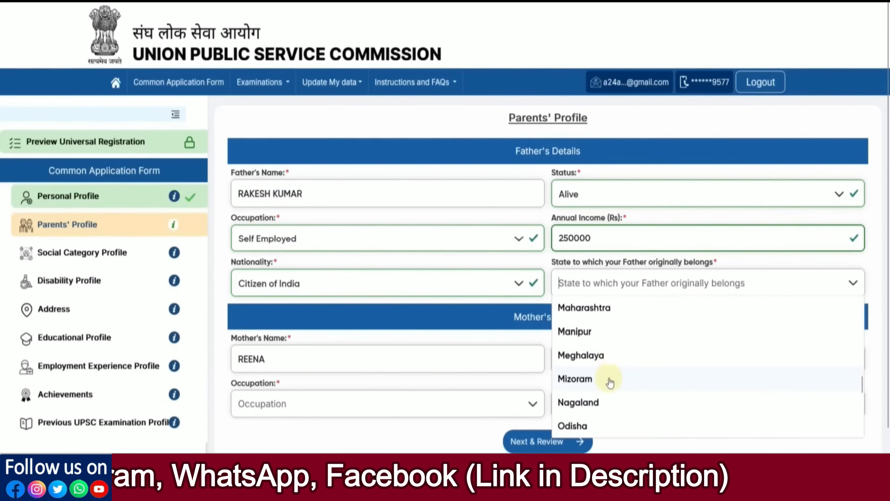
click(597, 385)
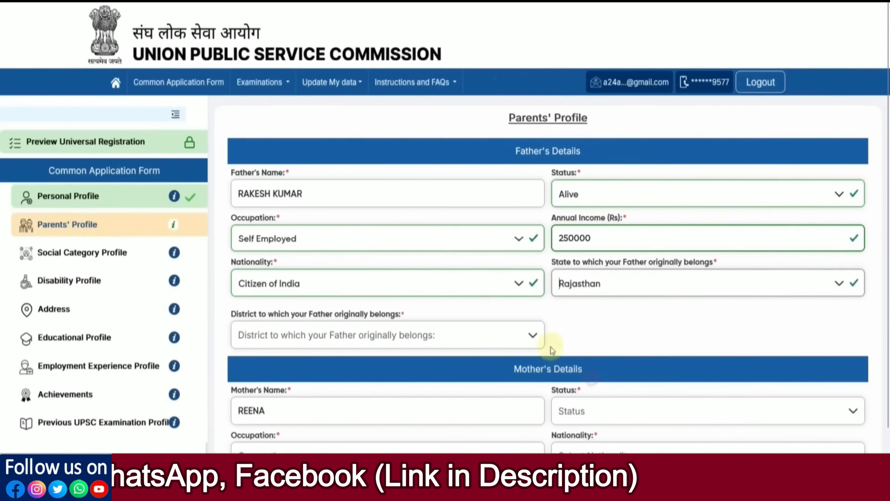
click(372, 343)
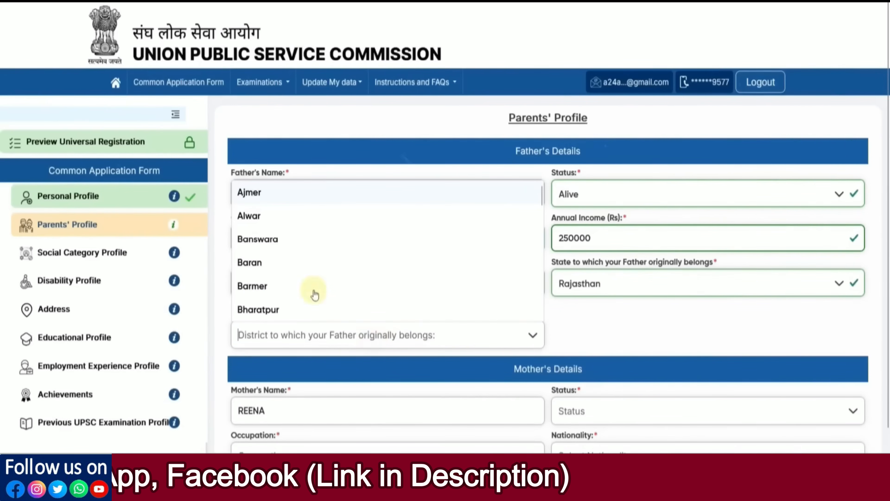
click(272, 221)
Set the mother's status to Alive and her occupation to Others
scroll(589, 330, down, 1)
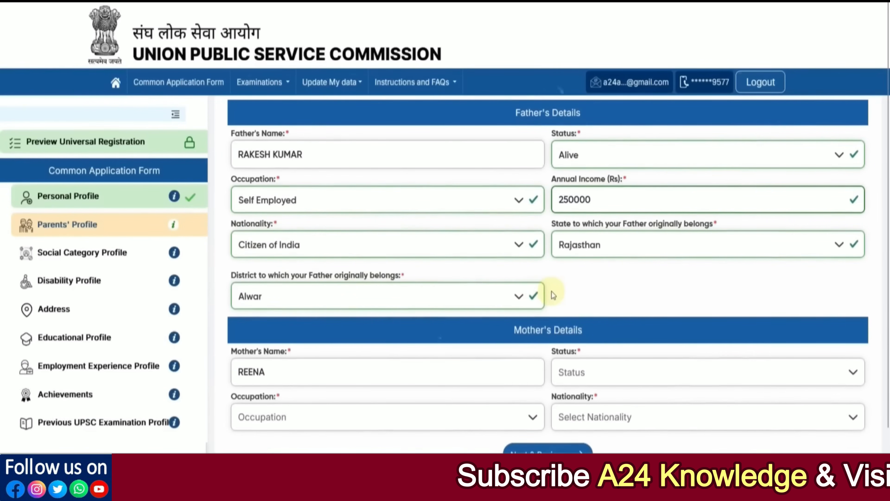
scroll(661, 302, down, 1)
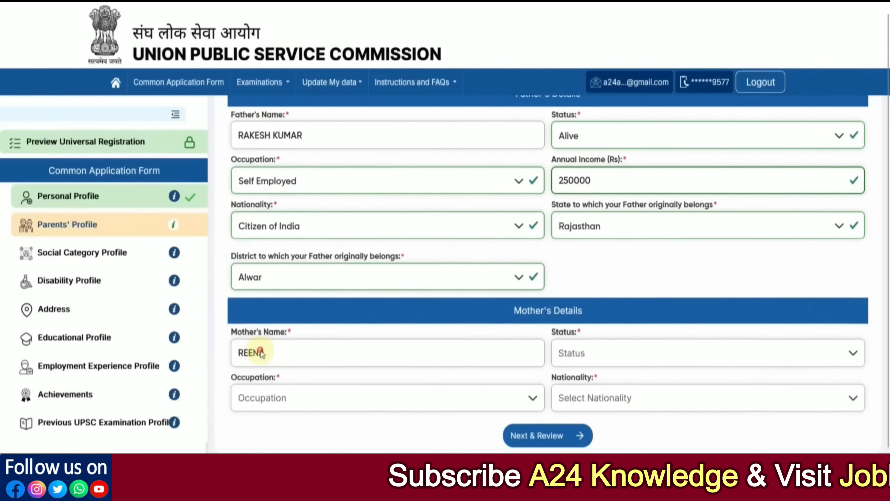
click(610, 354)
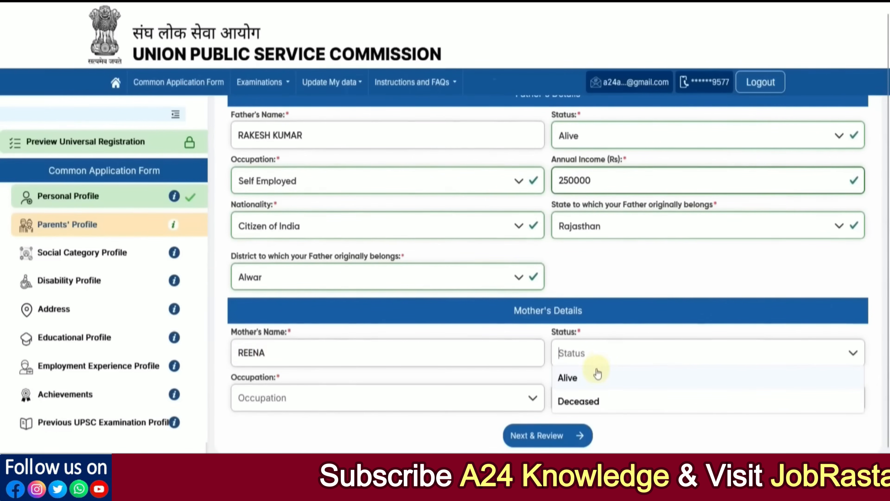
click(592, 378)
scroll(290, 354, down, 1)
click(270, 352)
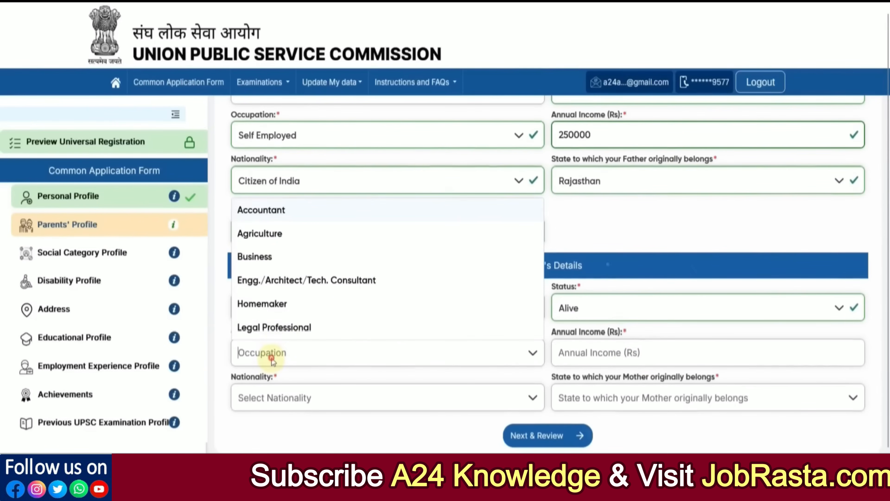
scroll(342, 270, down, 5)
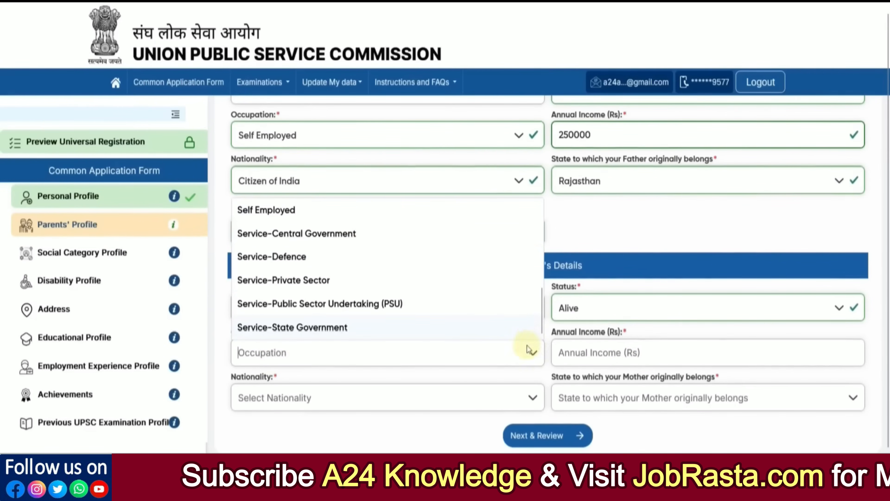
drag(544, 328, 526, 284)
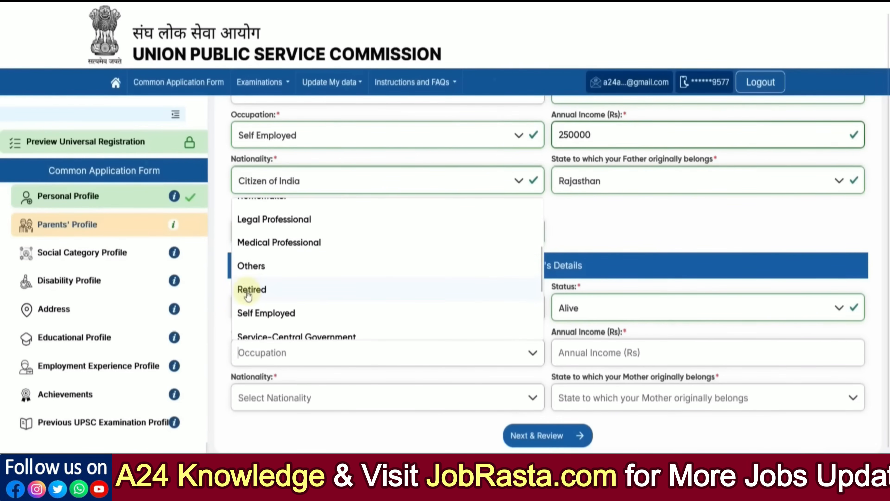
click(249, 265)
Enter 0 as the mother's annual income and set her nationality to Citizen of India
scroll(448, 318, down, 1)
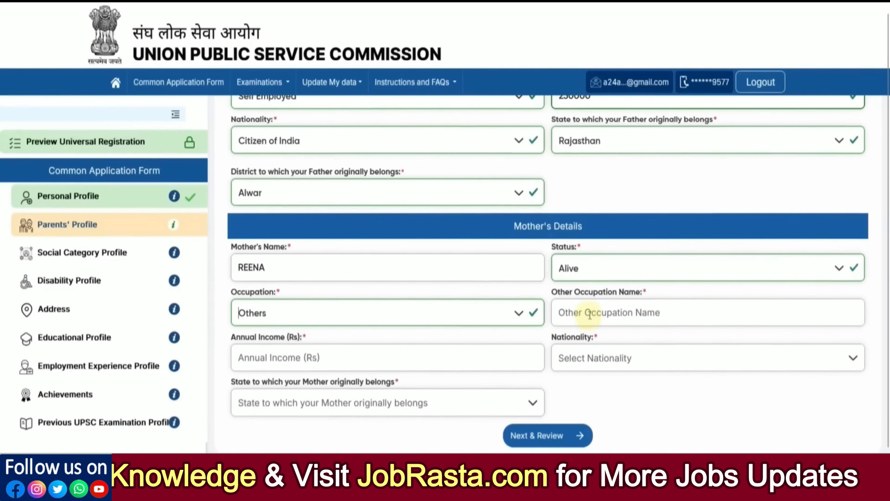
click(588, 312)
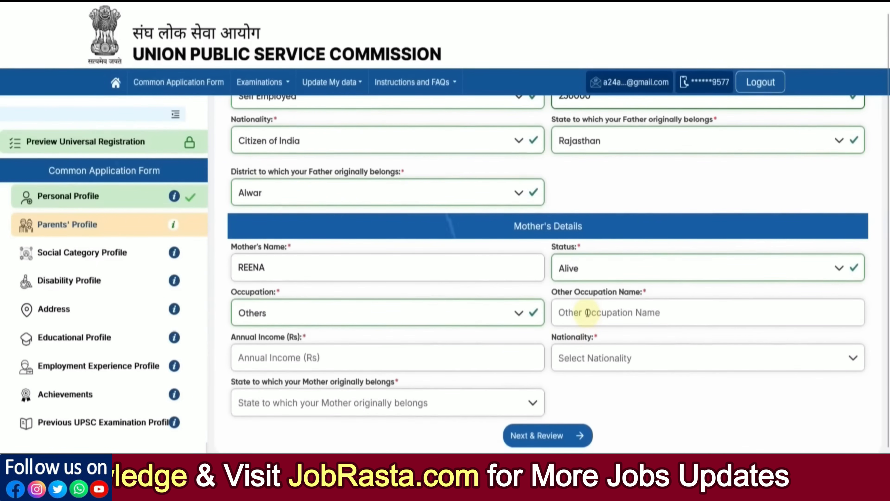
click(274, 358)
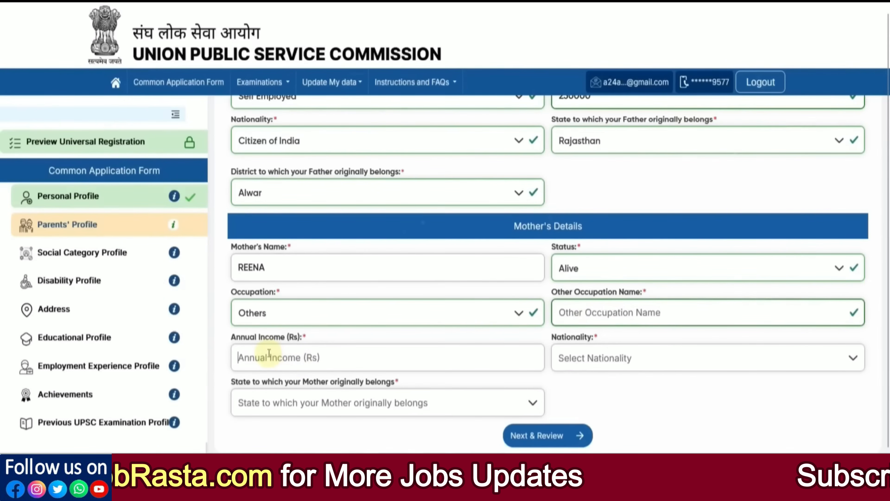
text(0)
click(557, 397)
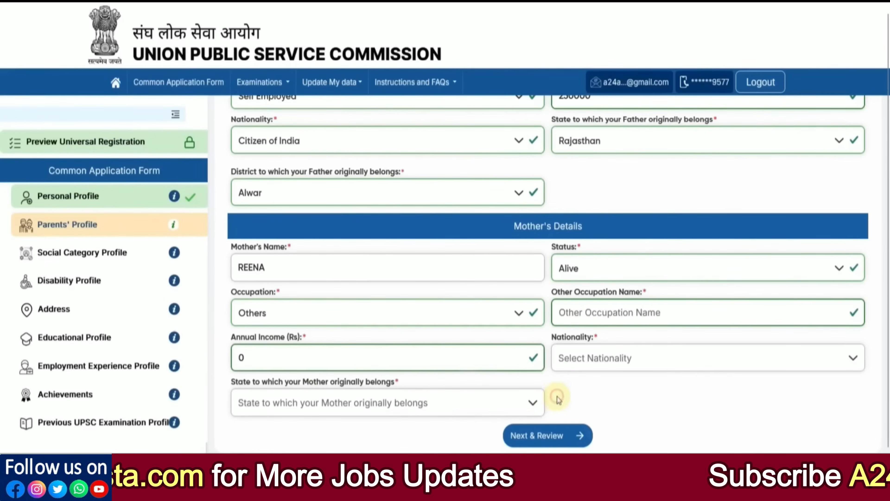
click(594, 358)
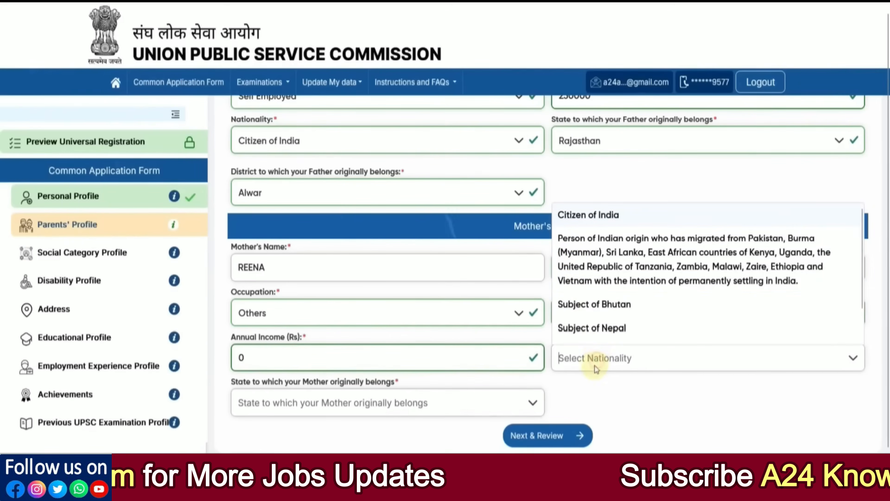
click(587, 215)
Choose Uttar Pradesh as the mother's state of origin and Agra as her district of origin
click(370, 393)
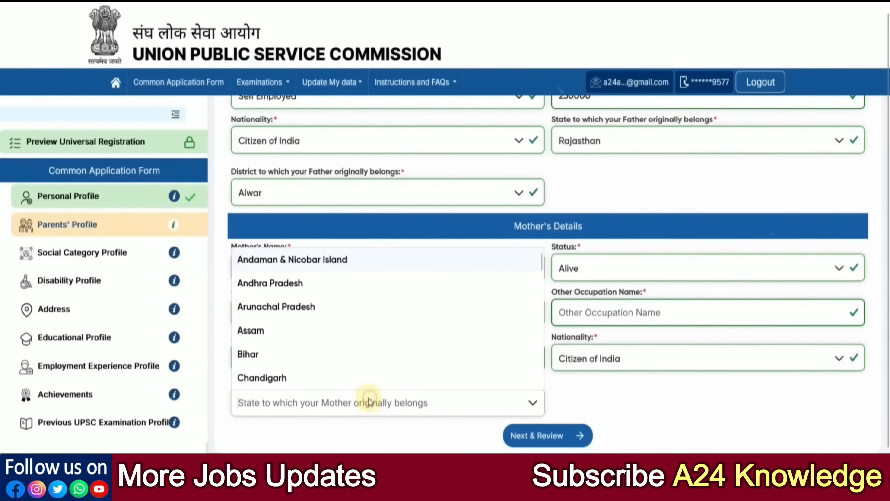
scroll(336, 330, down, 15)
click(336, 330)
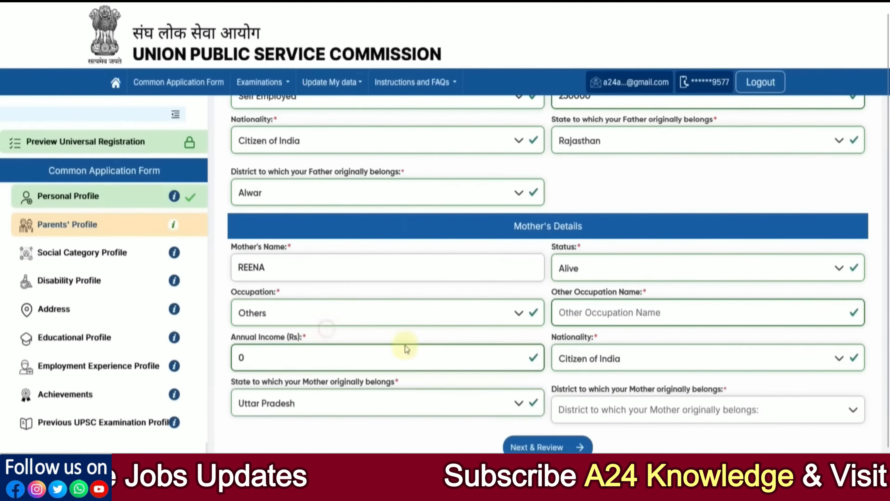
click(590, 409)
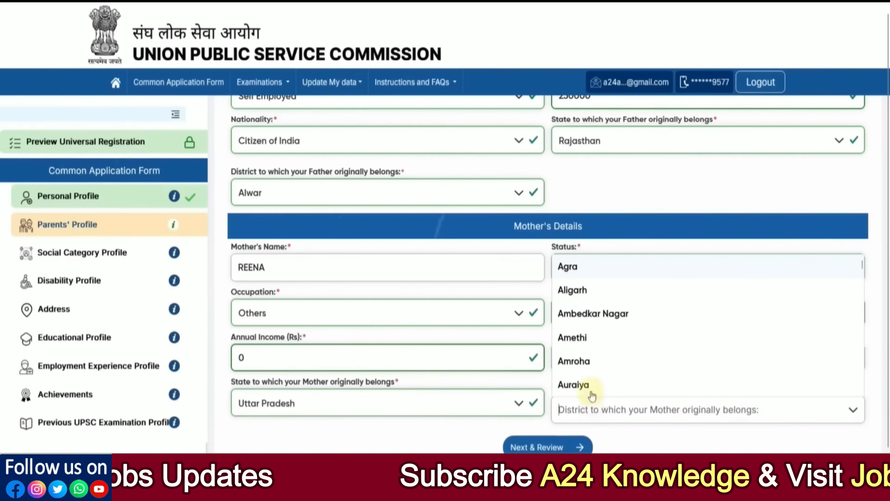
click(571, 266)
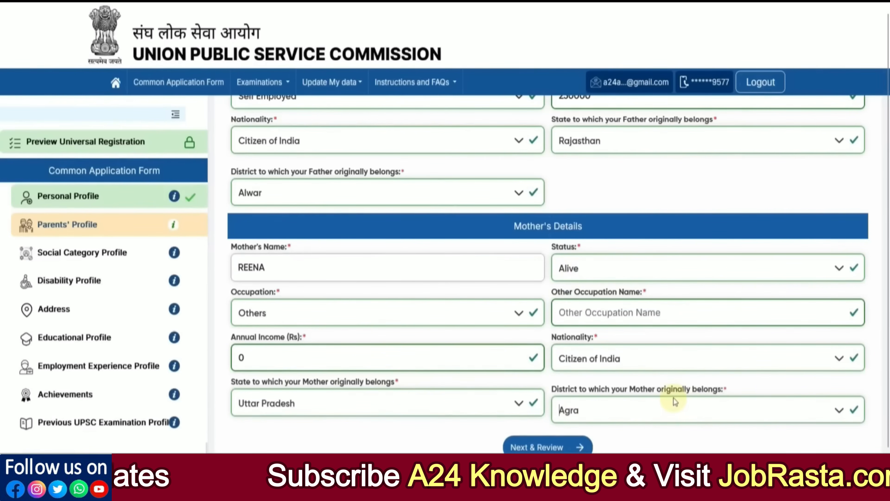
scroll(649, 403, down, 1)
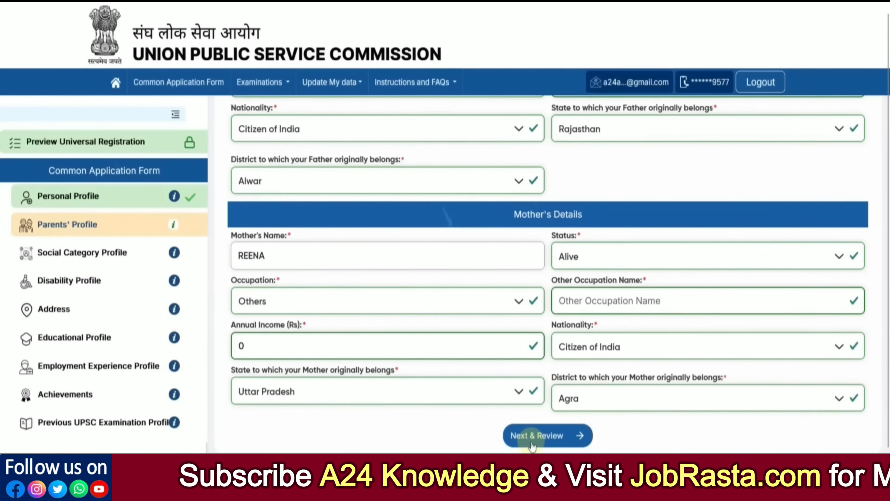
Submit the Parents' Profile, then set the community to SC in the Social Category Profile and look over its certificate fields
click(551, 443)
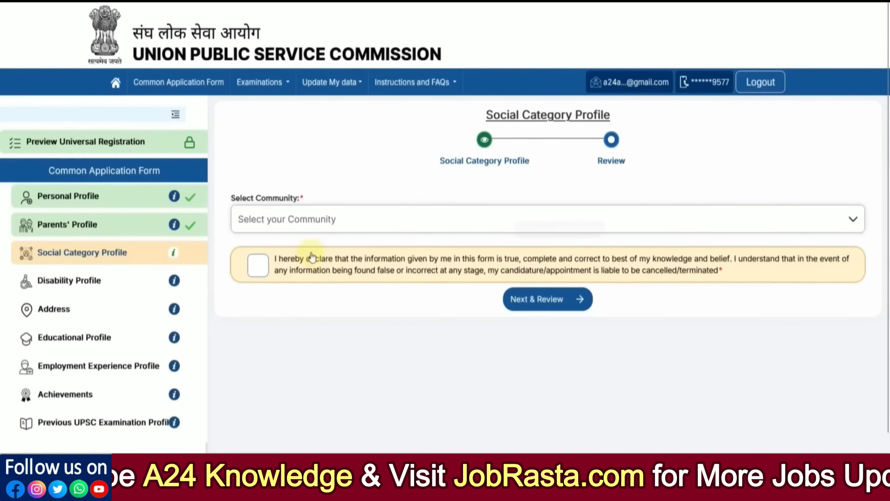
click(269, 225)
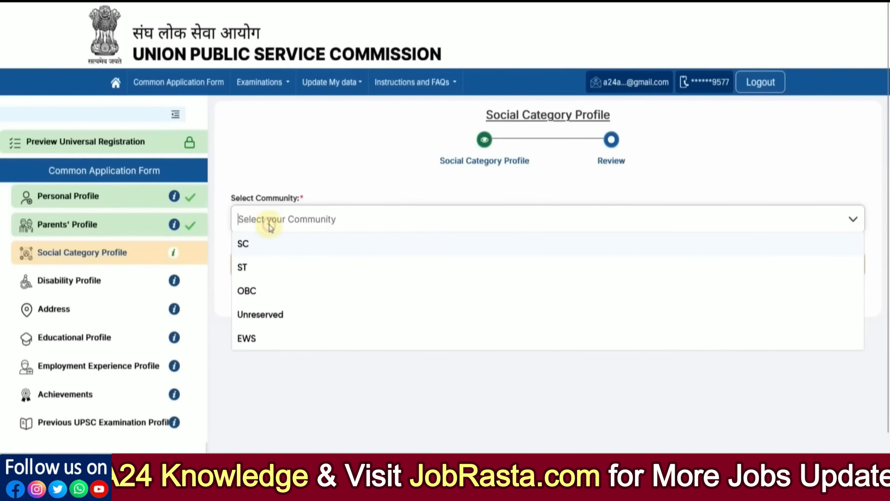
click(261, 245)
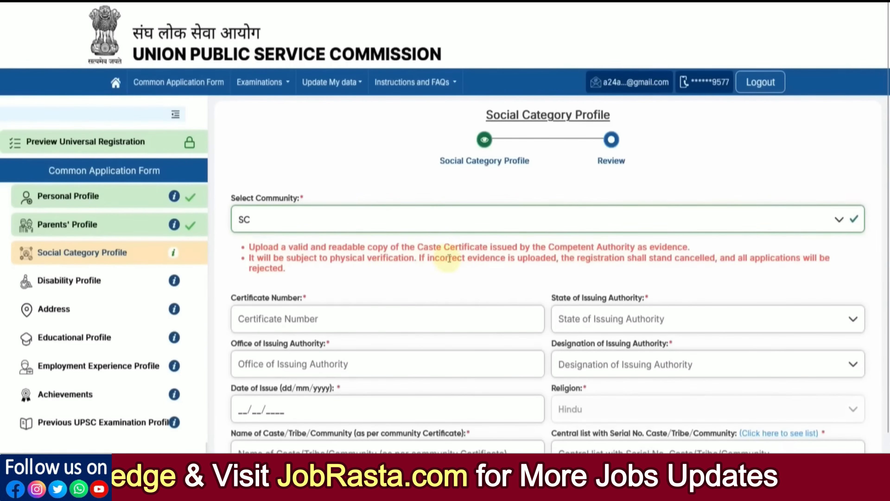
scroll(524, 268, down, 6)
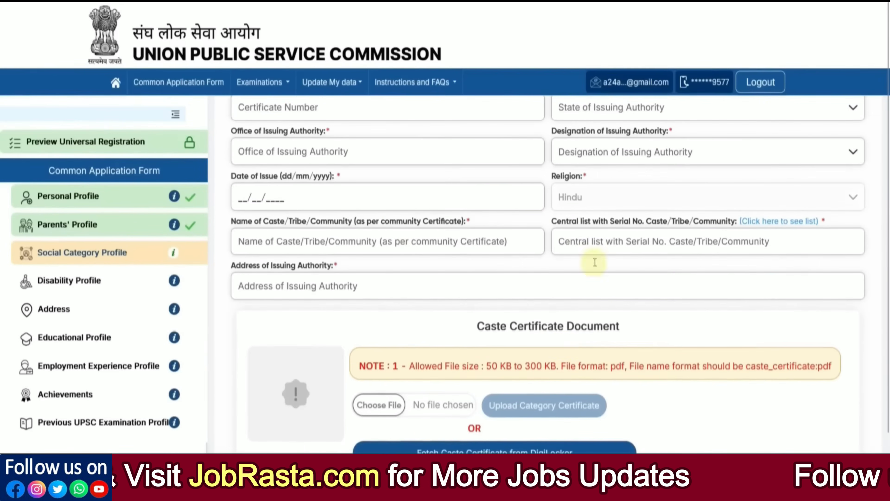
scroll(490, 373, up, 5)
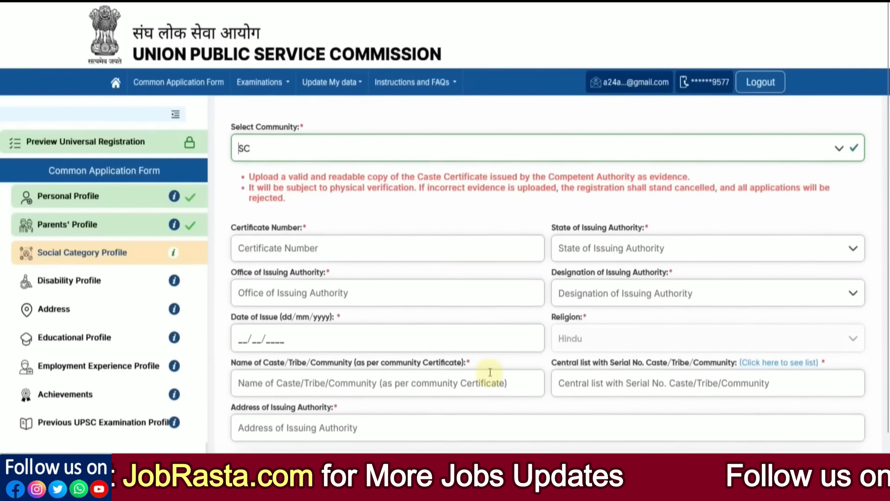
Switch the community to ST and look over the certificate fields for that category
click(290, 151)
click(278, 197)
scroll(632, 298, down, 2)
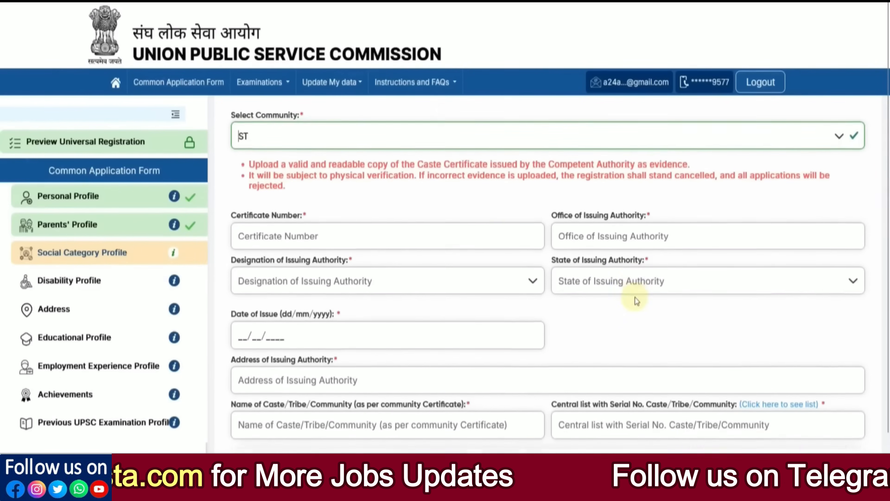
scroll(437, 312, up, 2)
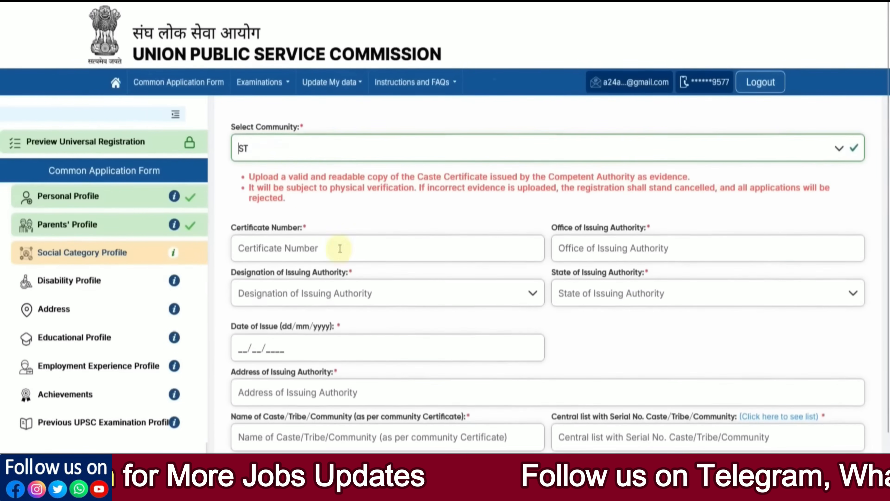
Set the community to OBC and answer No to belonging to the creamy layer
click(274, 149)
click(273, 215)
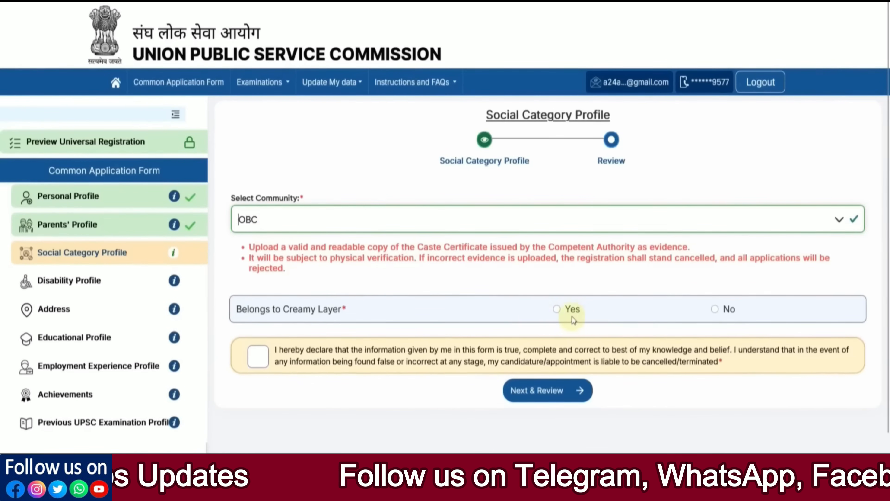
click(717, 309)
scroll(659, 316, down, 4)
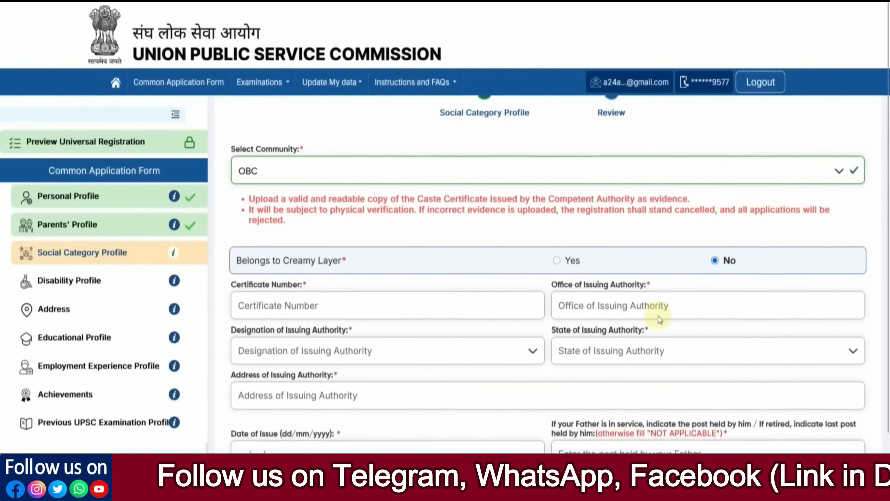
Enter the certificate number of the OBC caste certificate
click(287, 210)
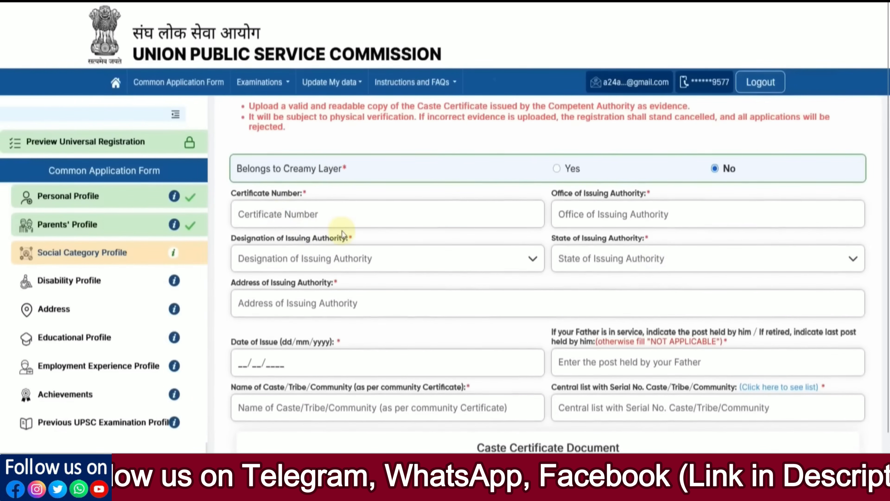
click(591, 217)
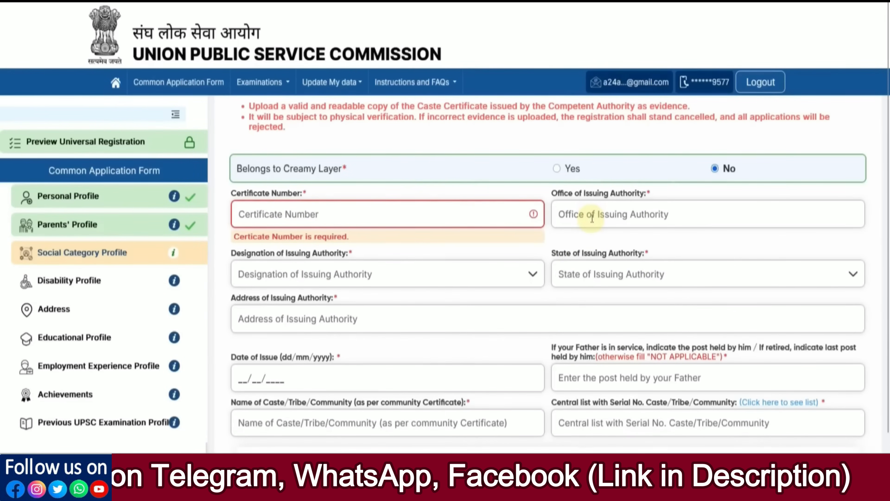
click(270, 215)
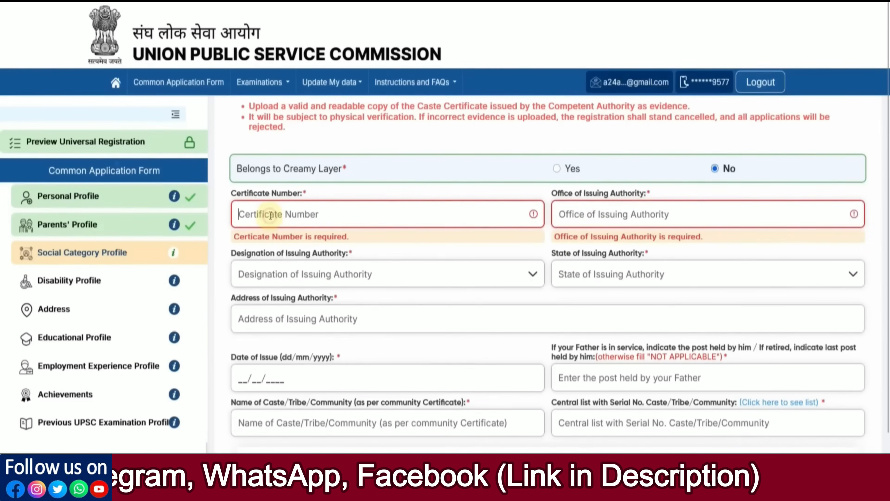
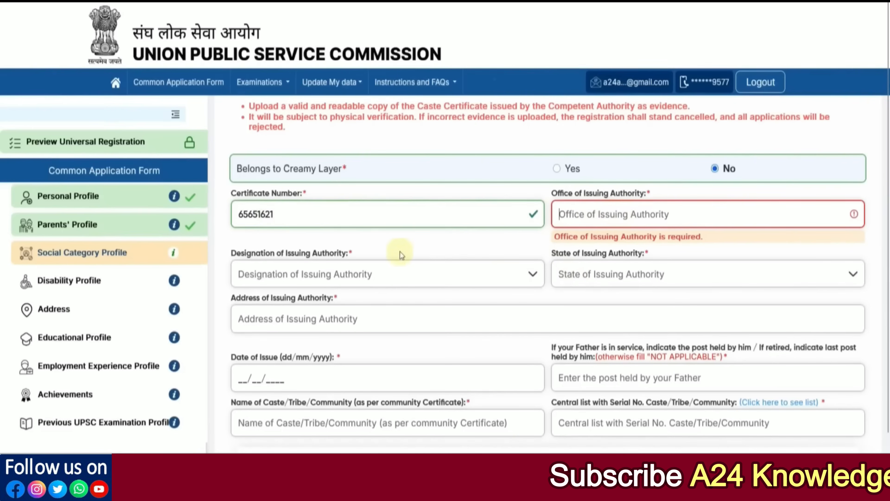
Set the designation of the issuing authority to Collector and its state to Rajasthan
click(356, 274)
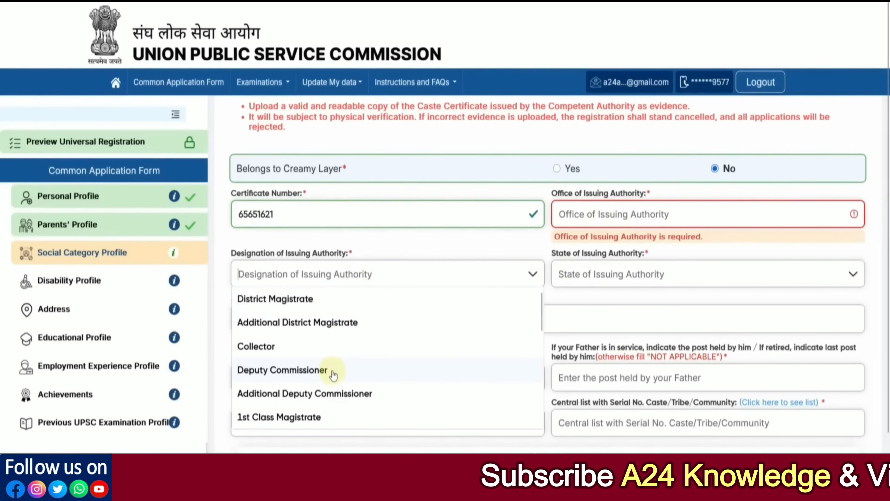
click(324, 349)
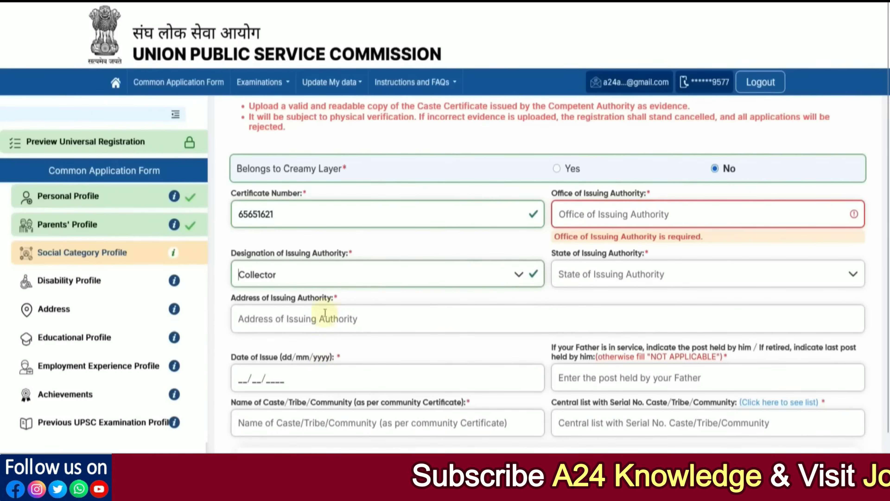
click(594, 214)
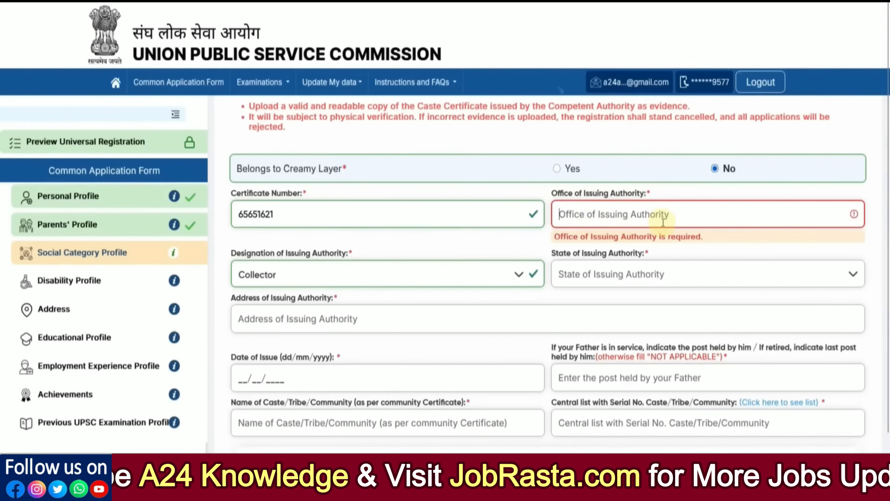
click(606, 279)
scroll(612, 333, down, 10)
scroll(614, 341, down, 5)
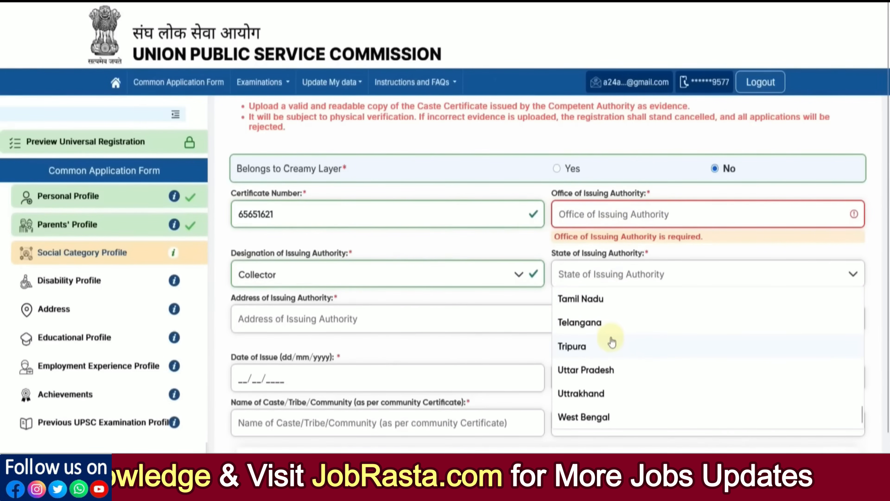
scroll(596, 365, down, 2)
scroll(590, 301, up, 2)
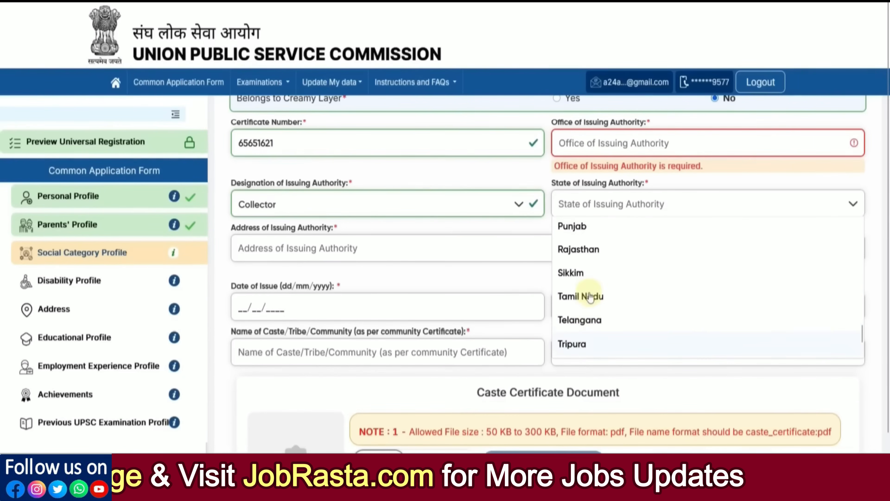
click(582, 254)
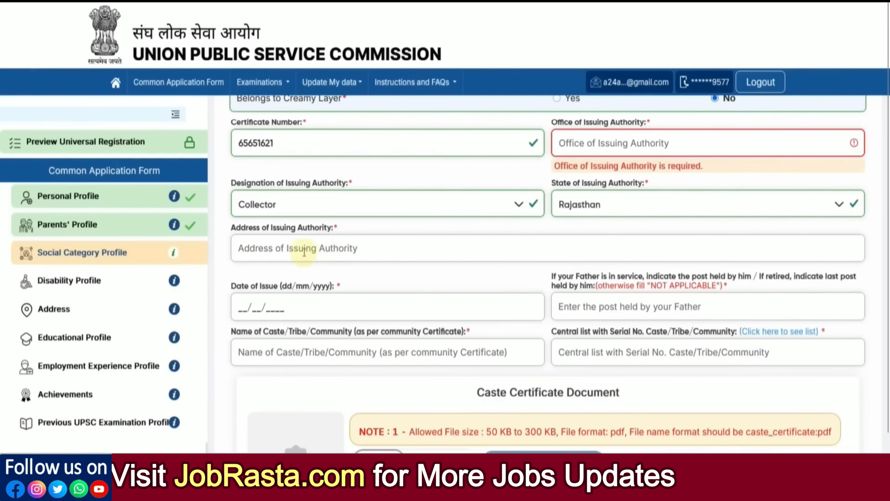
click(287, 267)
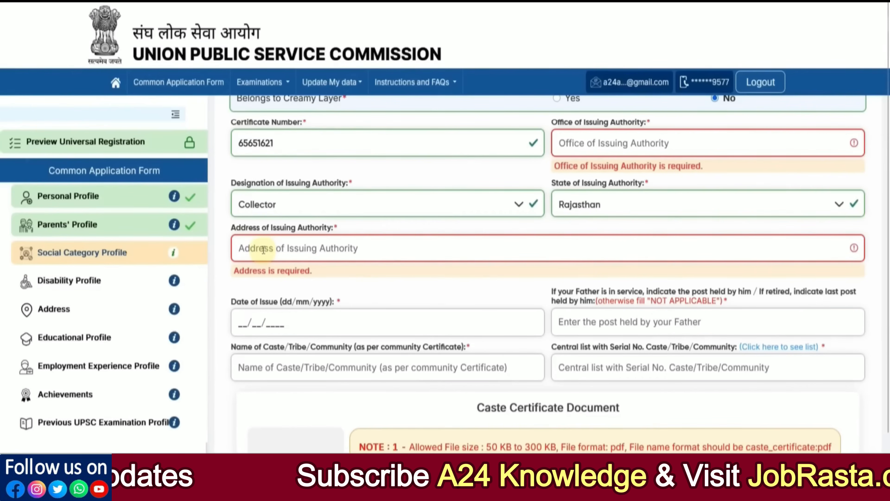
click(264, 250)
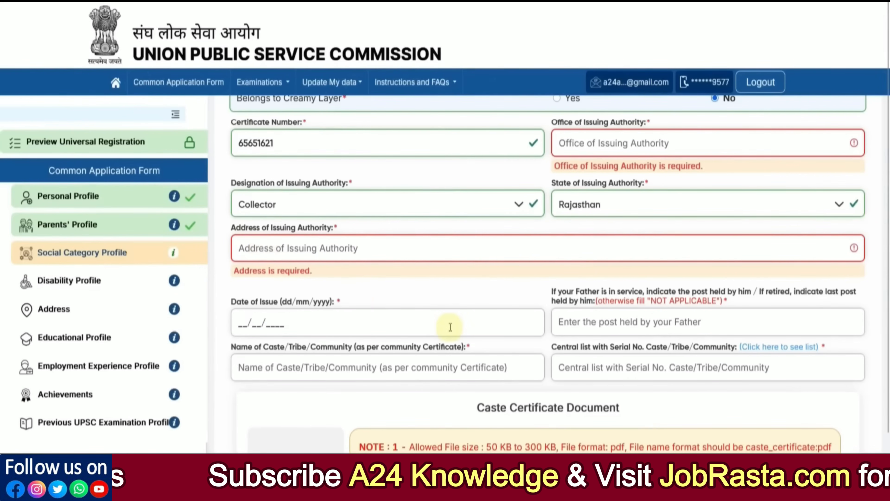
scroll(448, 326, down, 2)
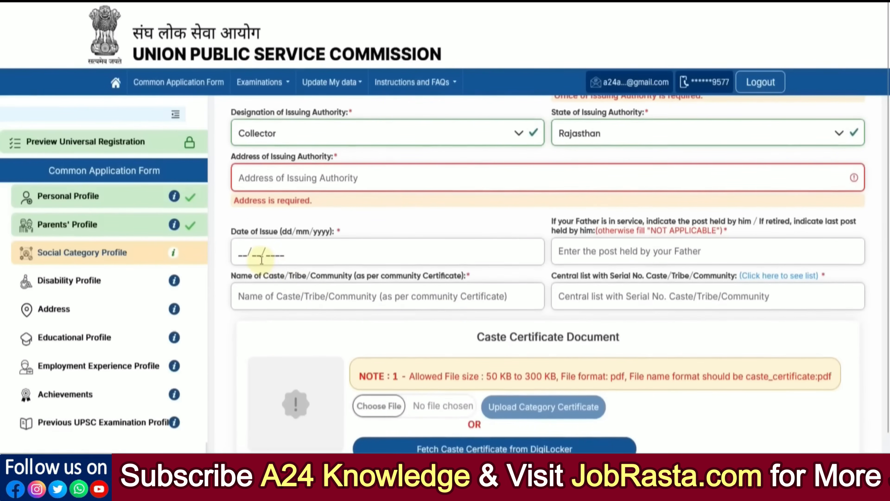
click(245, 255)
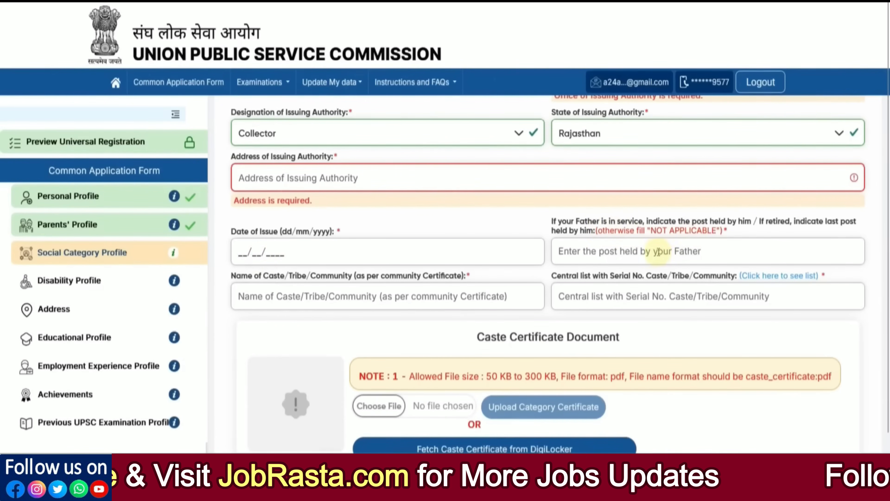
Enter NOT APPLICABLE as the post held by the father
click(651, 252)
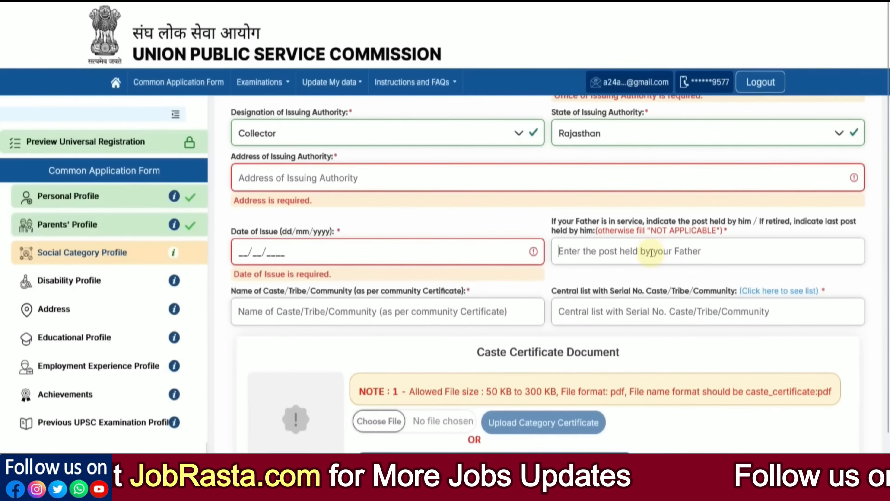
text(NOT APPLICABLE)
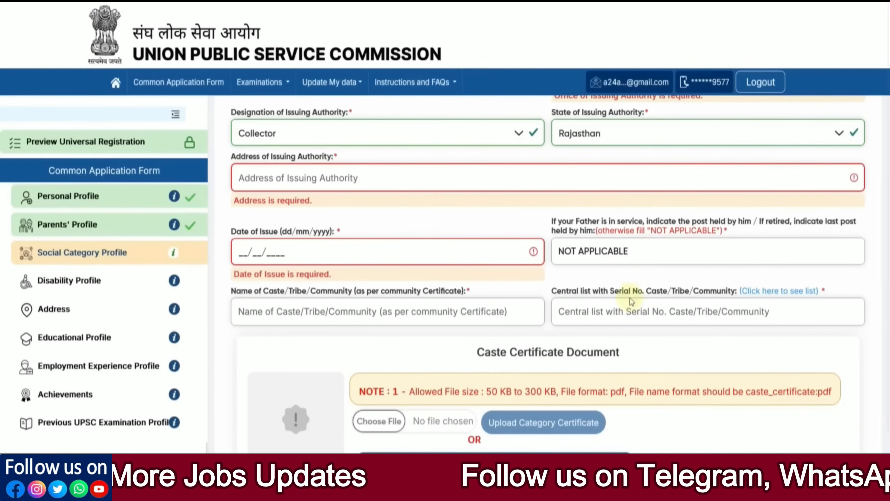
click(392, 327)
click(322, 315)
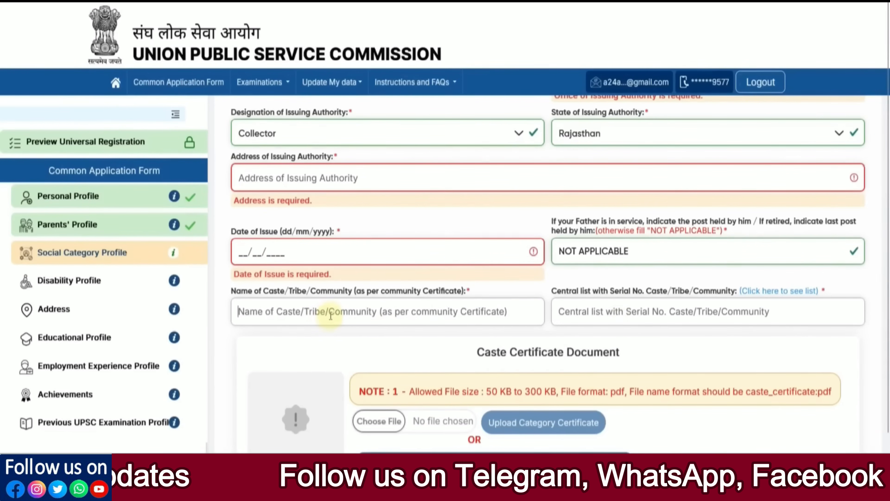
drag(385, 291, 450, 295)
click(311, 316)
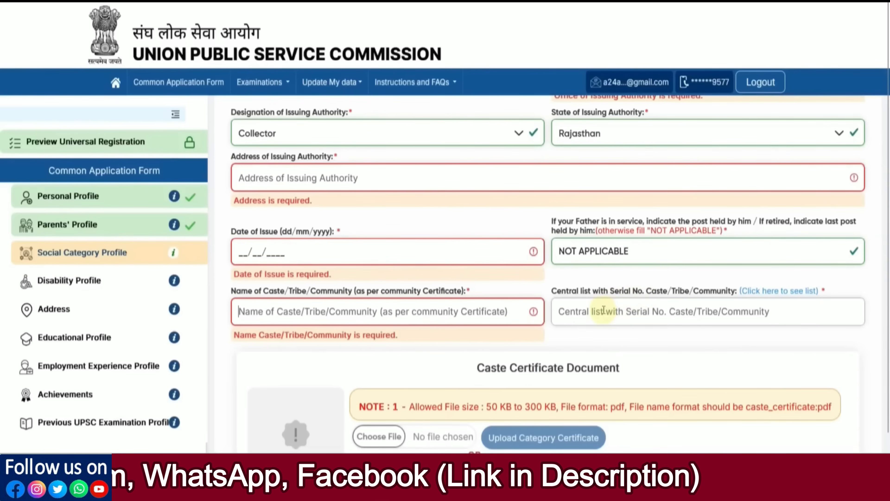
Open the linked central list of OBCs past the security warning and look through the caste entries for Rajasthan
click(595, 312)
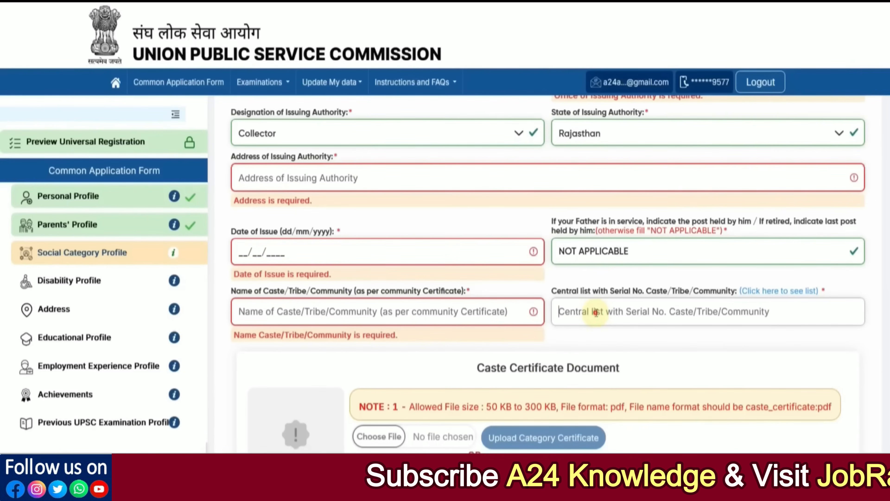
click(770, 294)
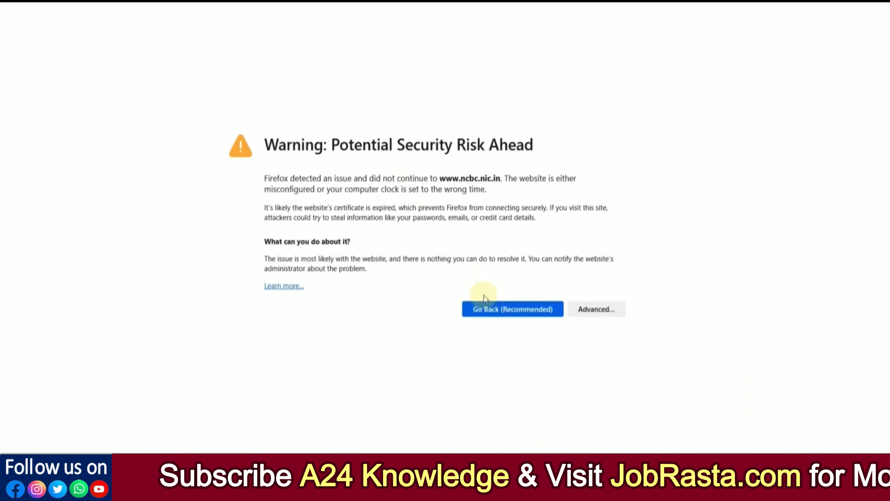
click(596, 309)
scroll(516, 343, down, 2)
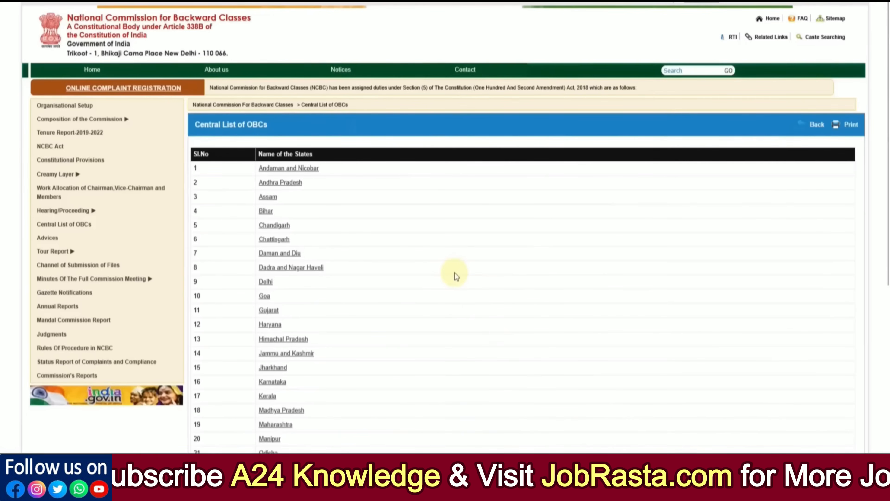
scroll(351, 216, down, 1)
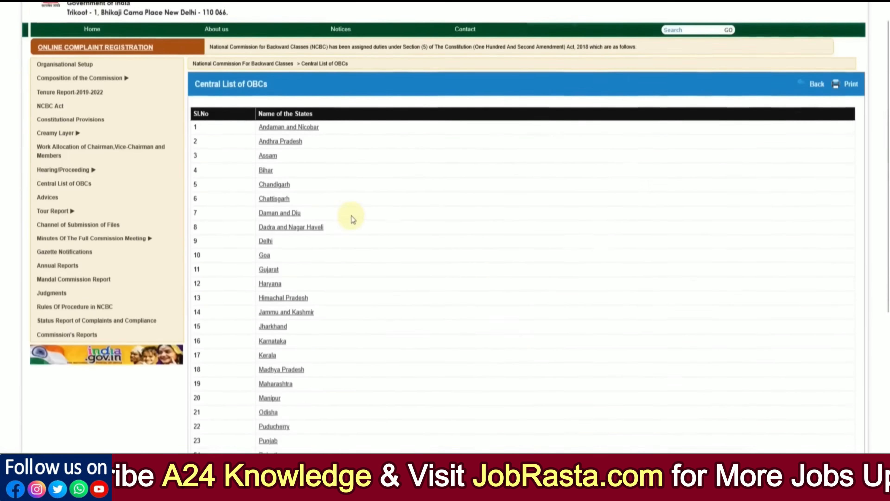
scroll(351, 215, down, 4)
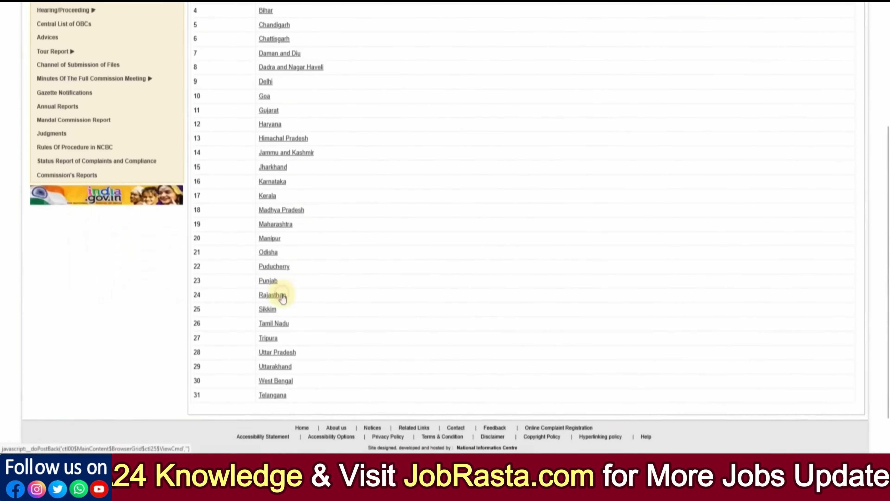
click(282, 296)
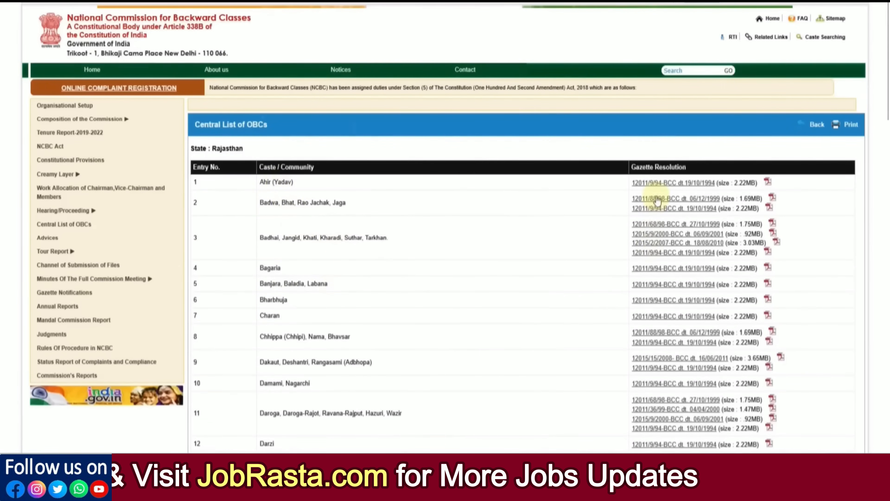
scroll(656, 259, down, 6)
scroll(662, 265, down, 9)
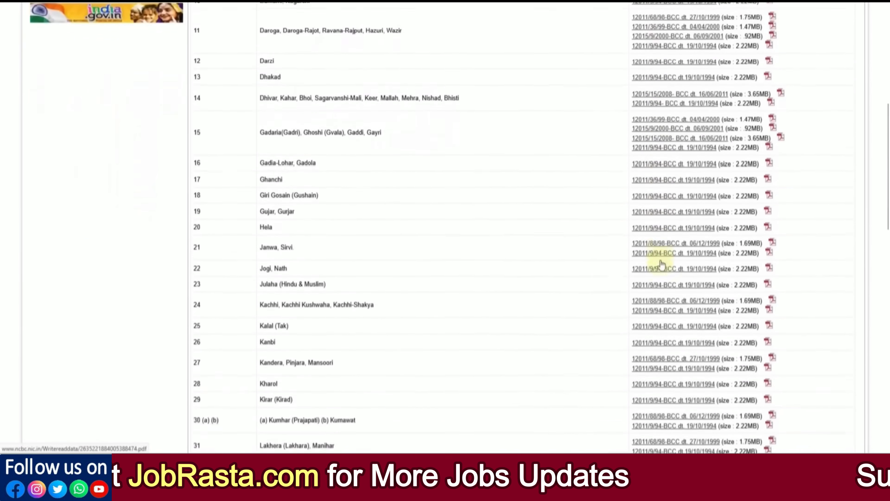
scroll(661, 264, down, 3)
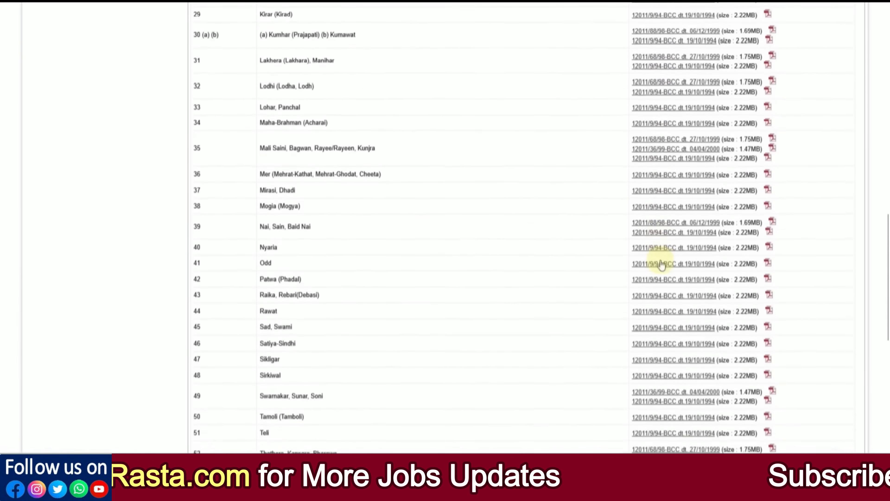
Return to the caste certificate upload in the form and try to choose the file cast_certificate
scroll(661, 257, up, 12)
scroll(665, 254, up, 3)
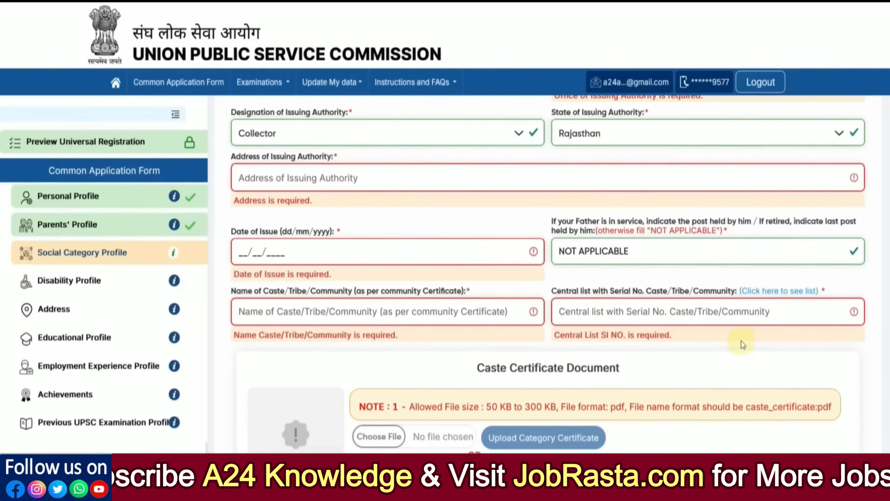
scroll(681, 328, down, 4)
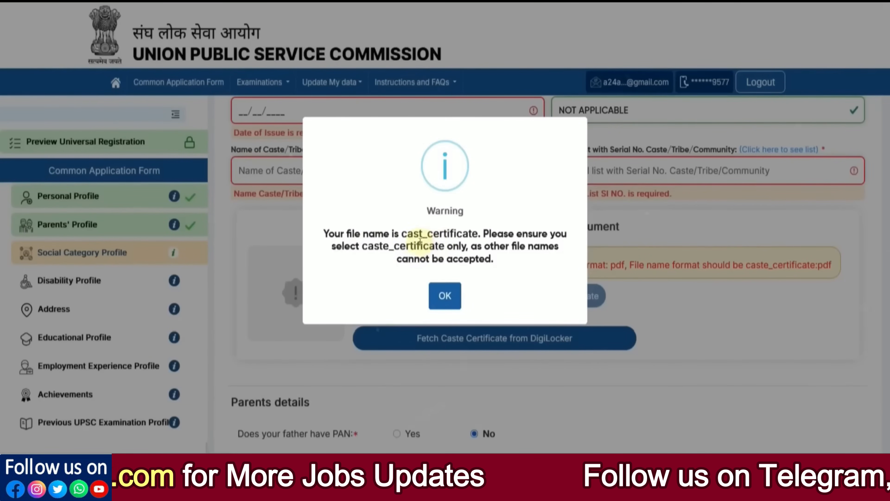
click(442, 296)
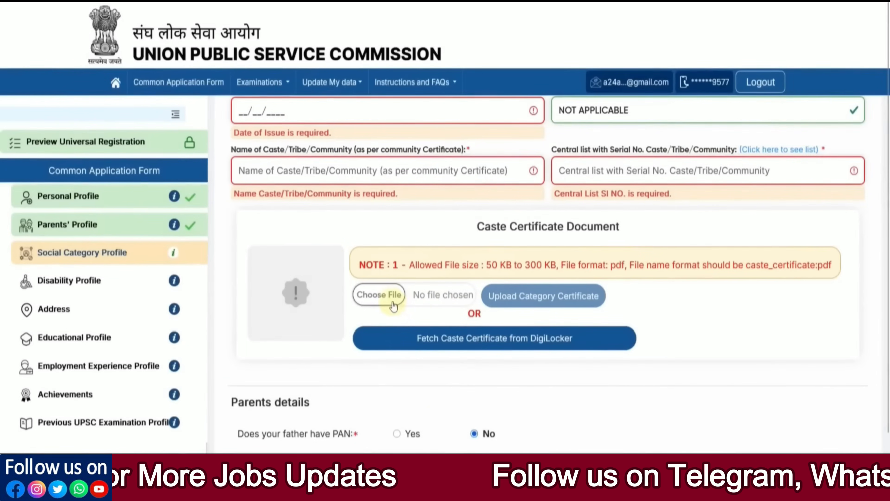
Rename the PDF file cast_certificate to caste_certificate while choosing the caste certificate document
click(387, 296)
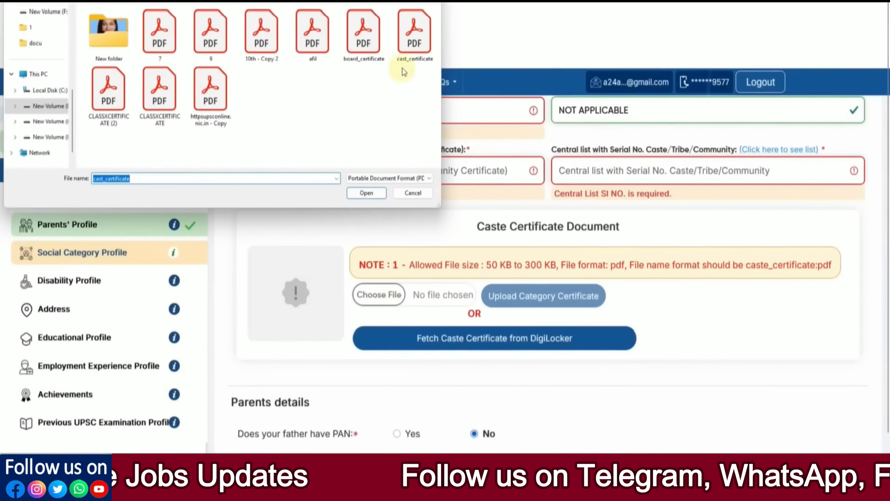
click(411, 50)
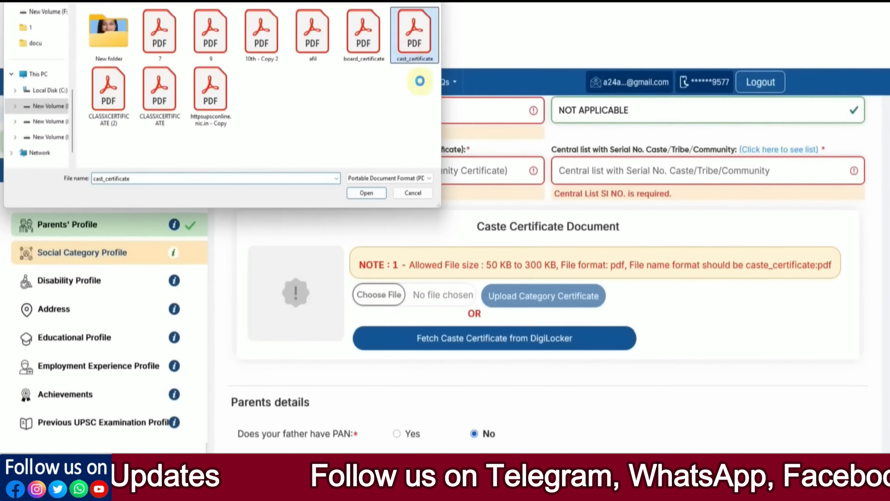
right_click(419, 83)
click(431, 332)
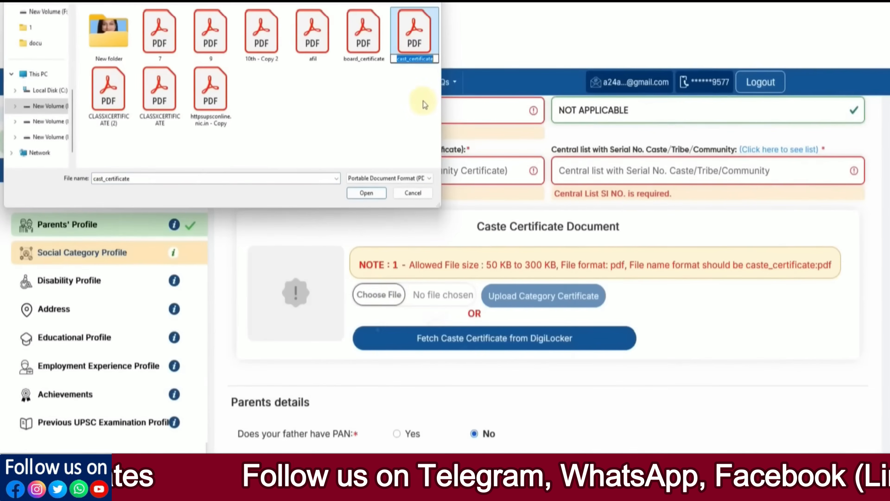
click(407, 61)
text(e)
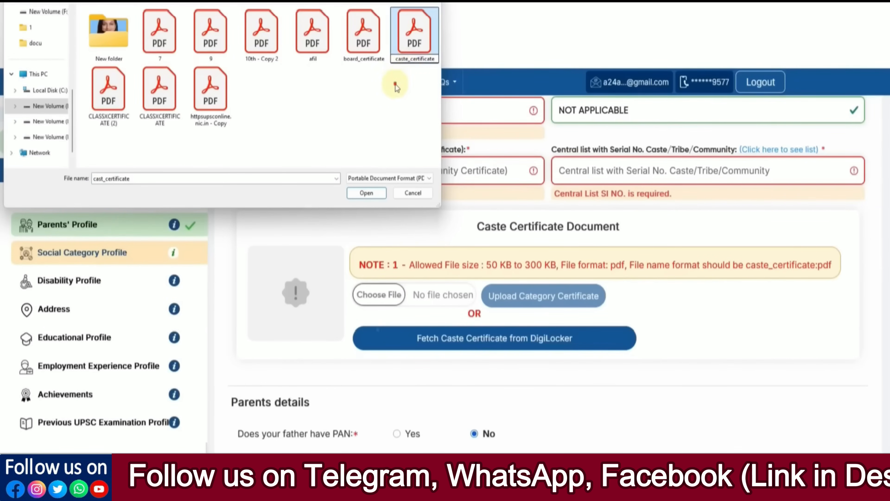
key(Return)
Choose the file caste_certificate and upload it as the category certificate
double_click(415, 50)
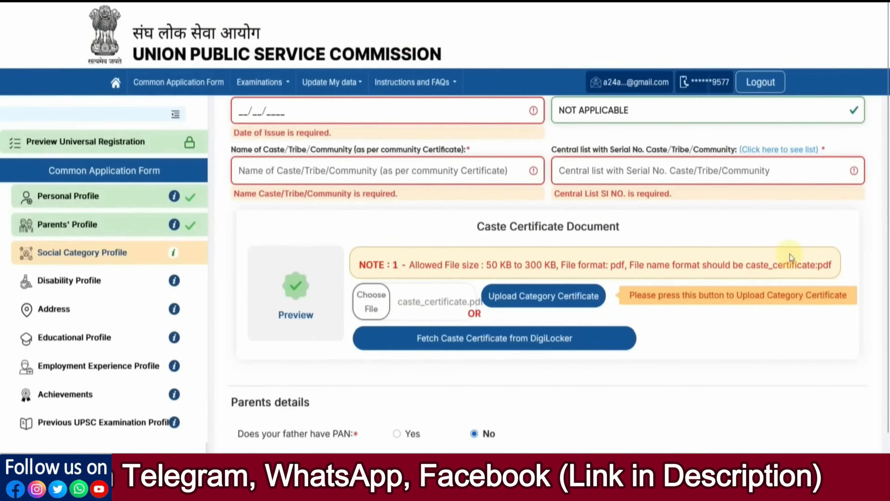
click(541, 298)
click(434, 283)
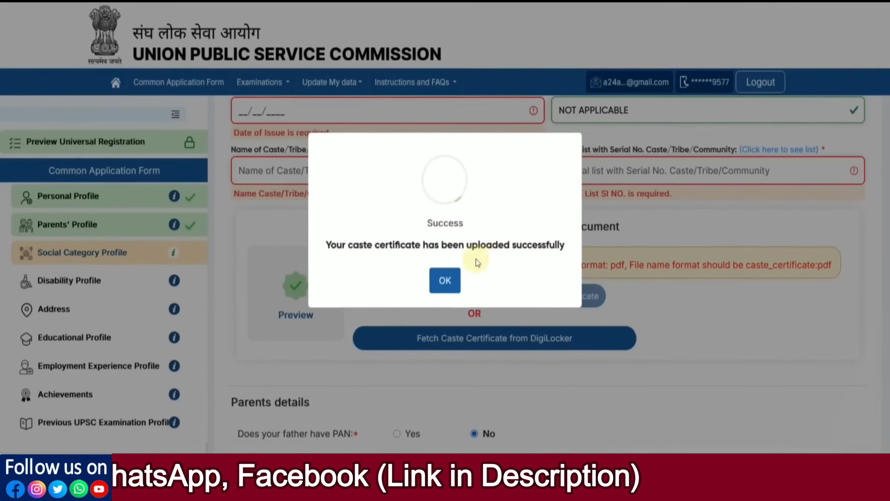
click(445, 281)
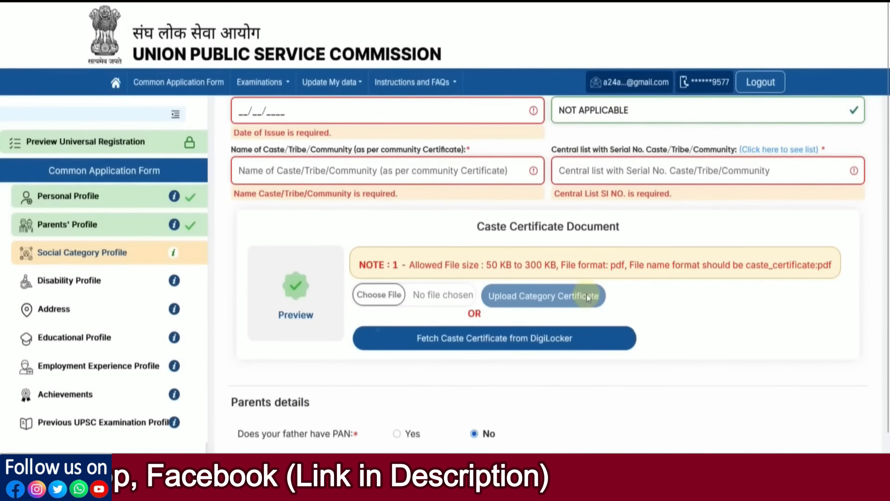
Answer Yes to both the PAN and the Aadhaar number questions for the father and the mother
scroll(587, 294, down, 2)
scroll(610, 315, down, 3)
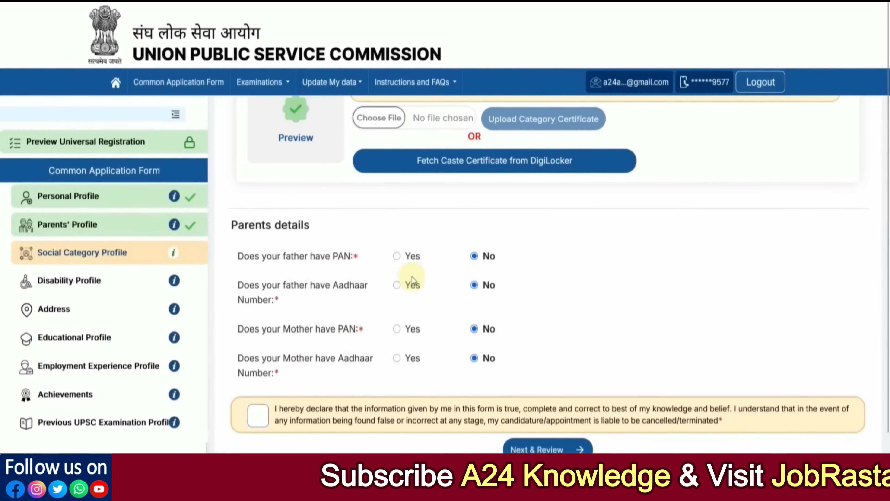
click(398, 257)
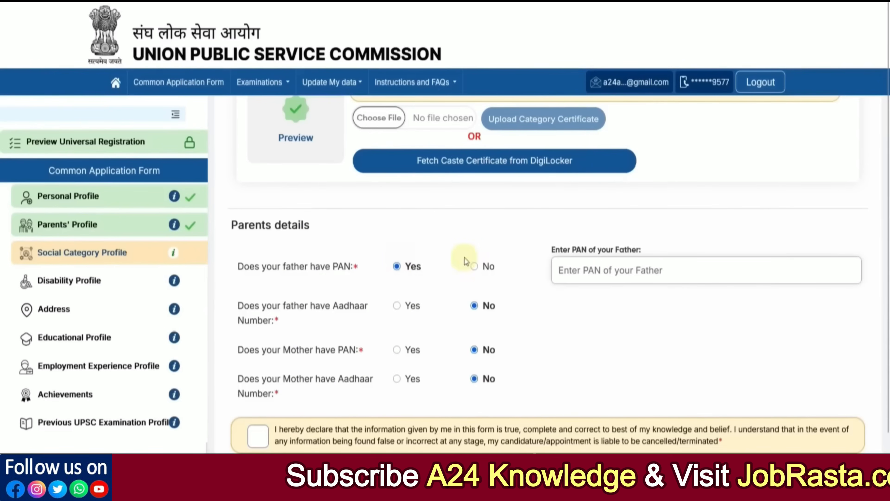
click(397, 308)
scroll(428, 338, down, 1)
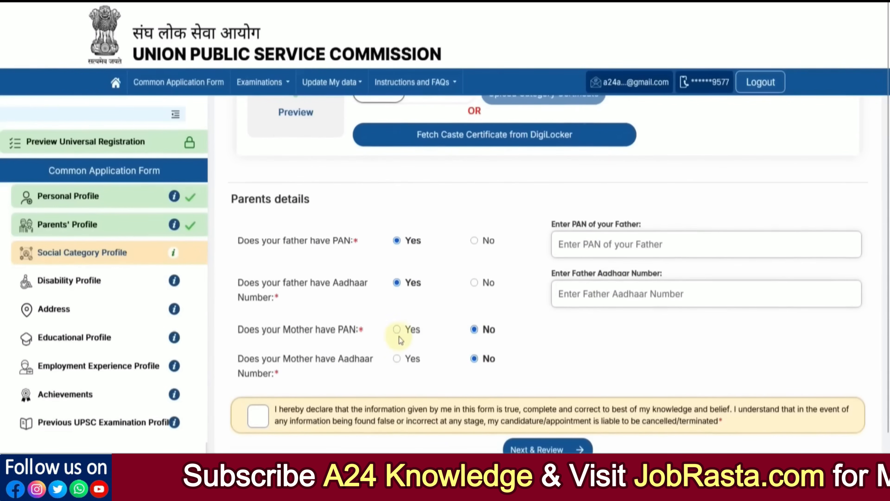
click(398, 339)
click(397, 379)
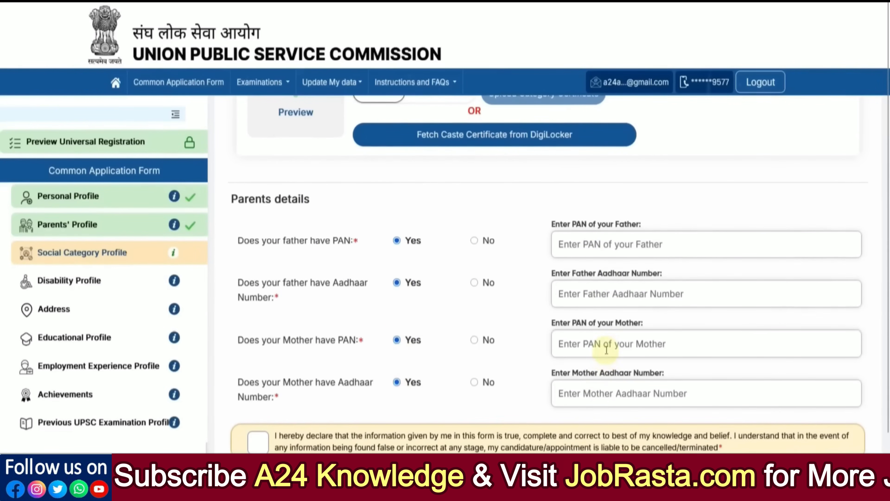
Accept the declaration of the Social Category Profile and submit the section through its review
scroll(615, 375, down, 1)
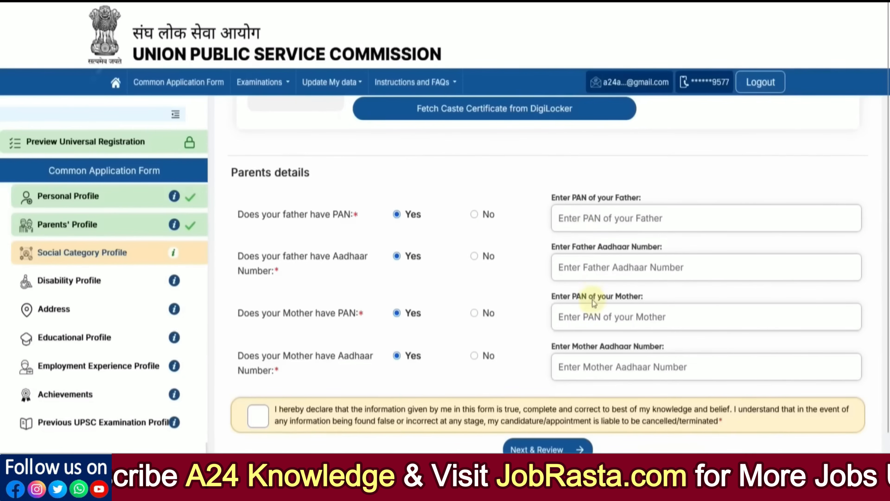
scroll(599, 336, down, 1)
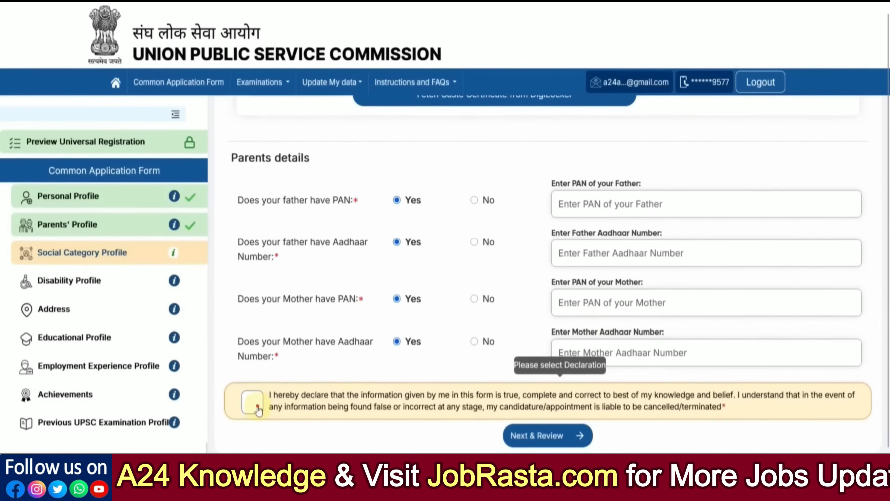
click(257, 409)
click(538, 443)
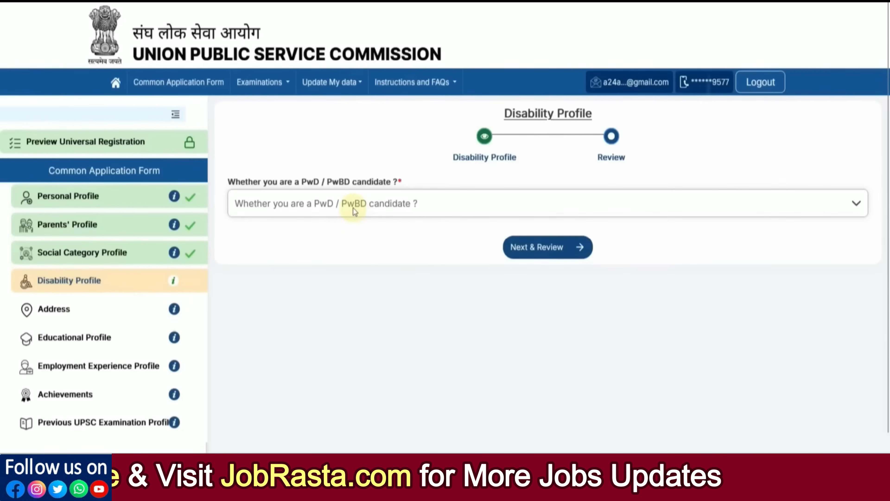
Mark the candidate as PwD/PwBD with a disability of 40% or above
click(354, 208)
click(302, 252)
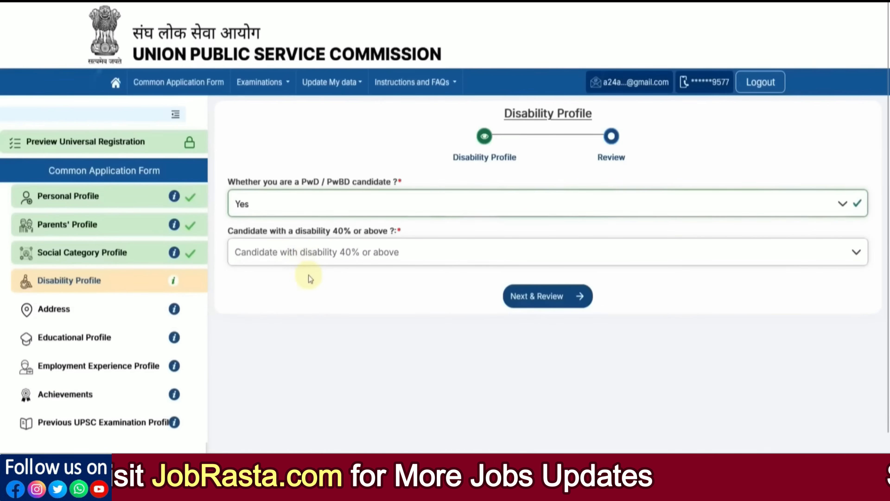
click(304, 261)
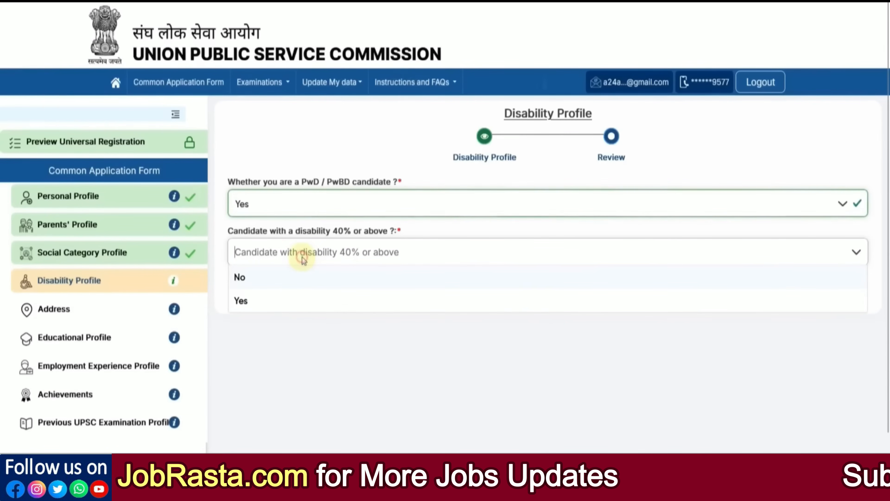
click(294, 305)
scroll(392, 328, down, 2)
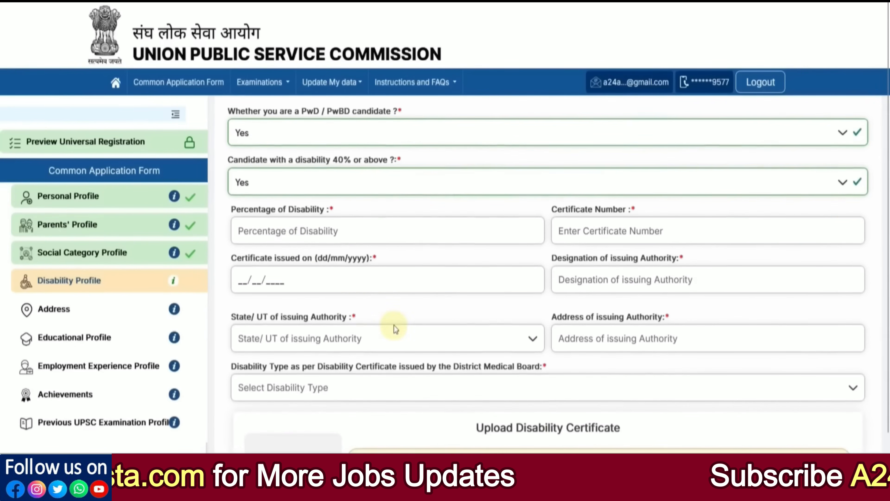
Examine the disability certificate fields, disability types, upload requirements and follow-up questions of the Disability Profile
click(333, 241)
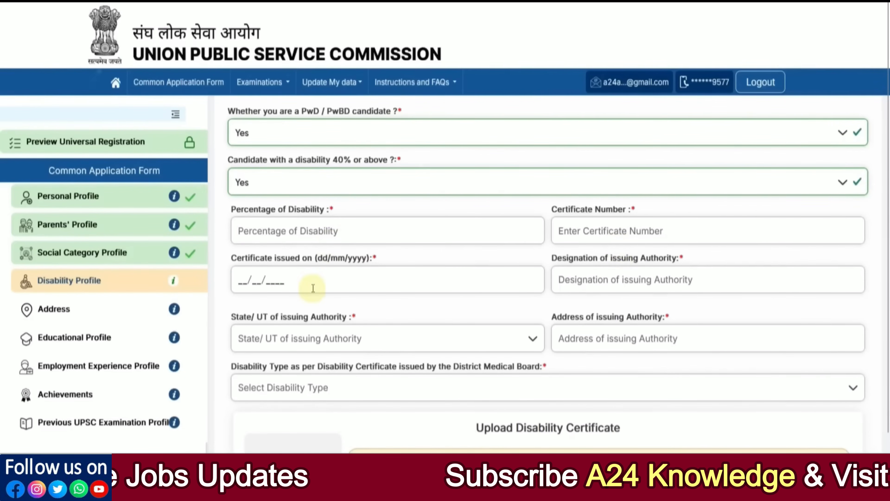
click(589, 283)
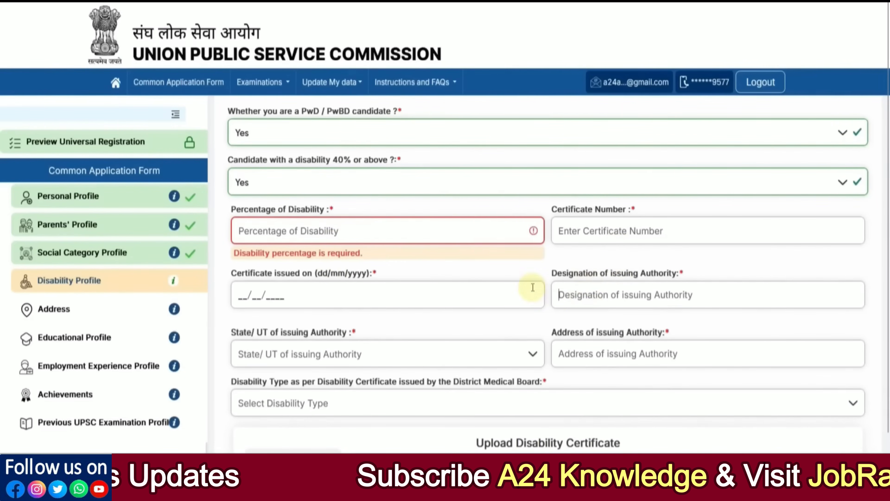
scroll(380, 263, down, 3)
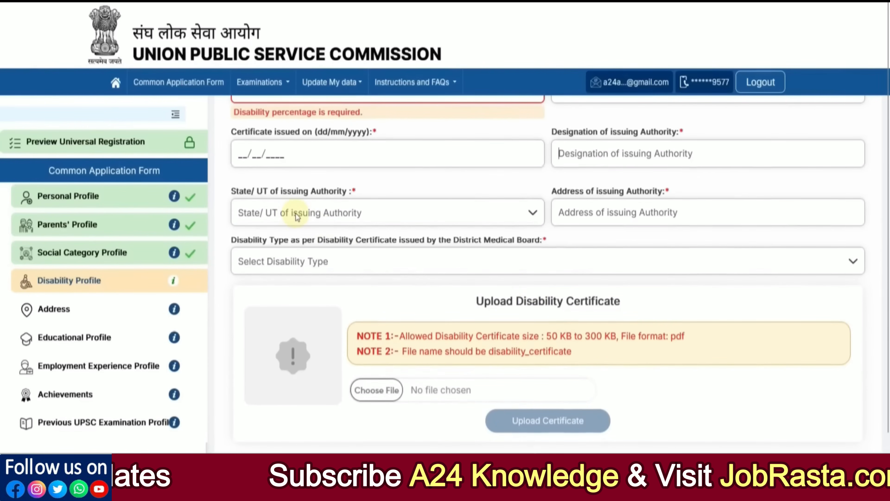
click(434, 258)
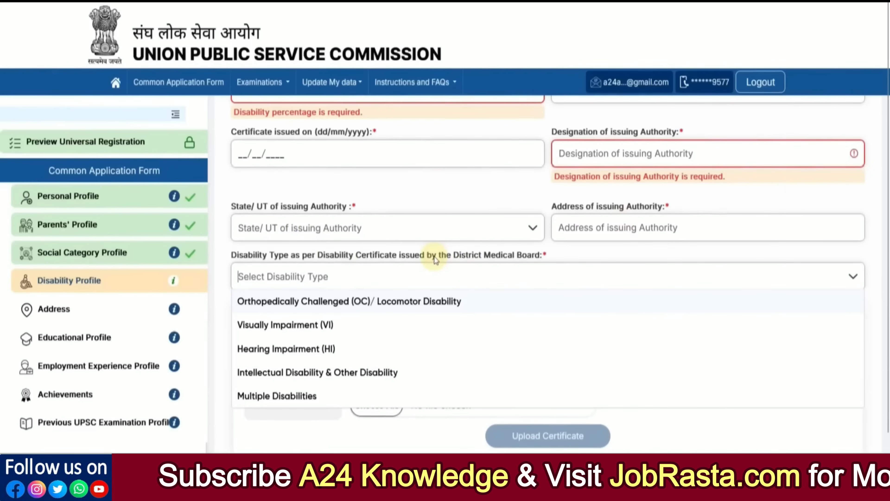
click(342, 430)
scroll(498, 341, down, 4)
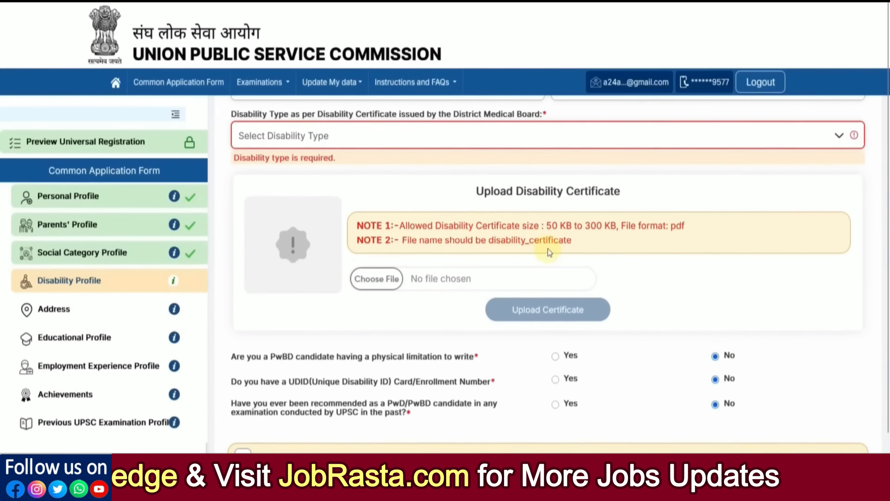
scroll(548, 248, down, 1)
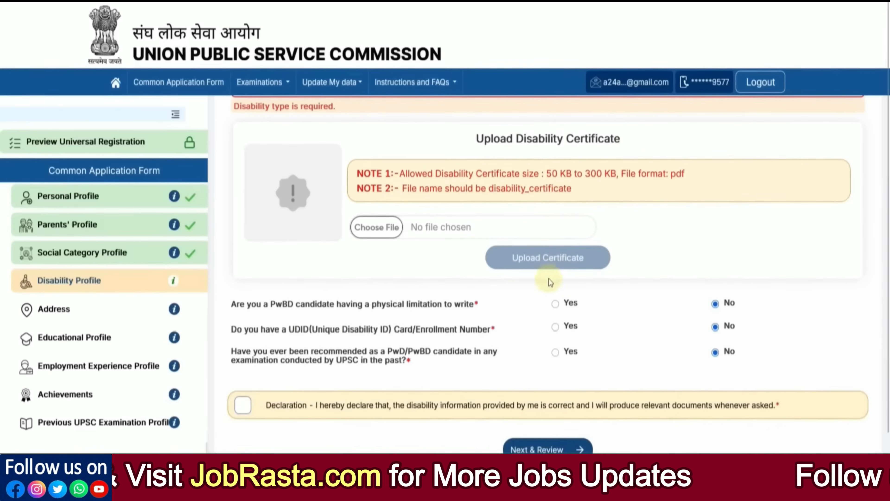
scroll(493, 275, down, 1)
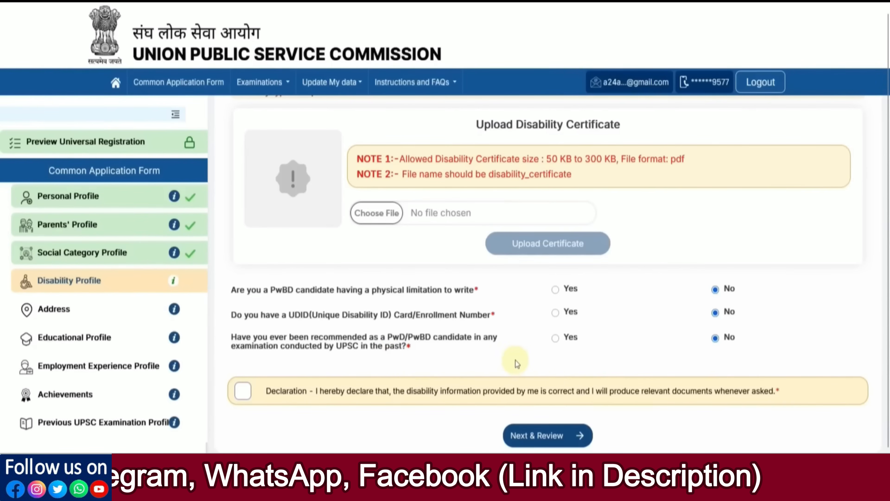
Set the PwD/PwBD candidate answer to No, accept the declaration and submit the Disability Profile through its review
scroll(527, 358, up, 10)
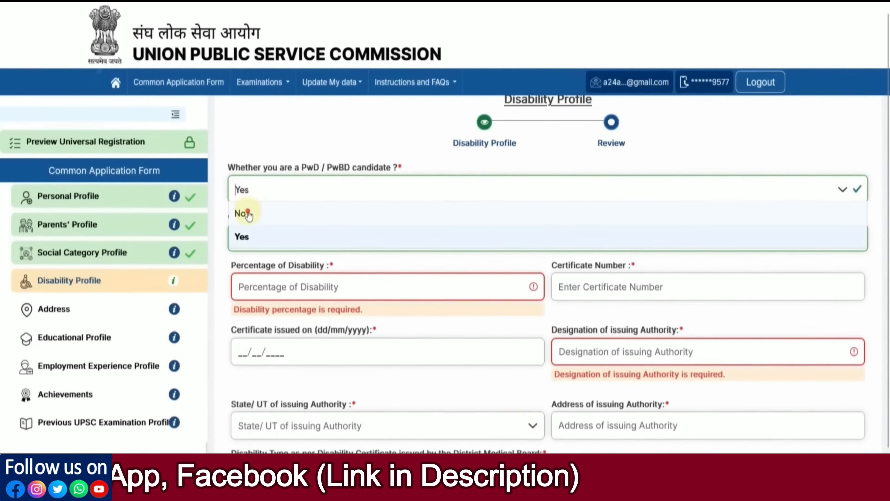
click(242, 212)
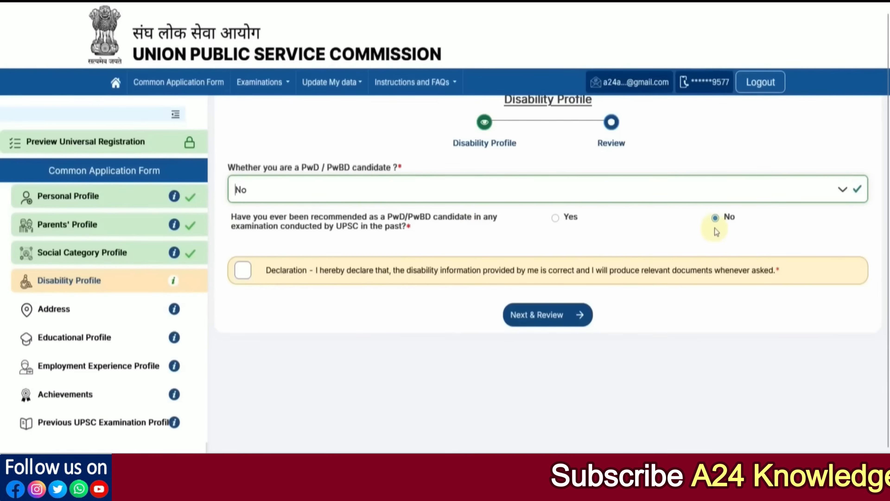
click(243, 271)
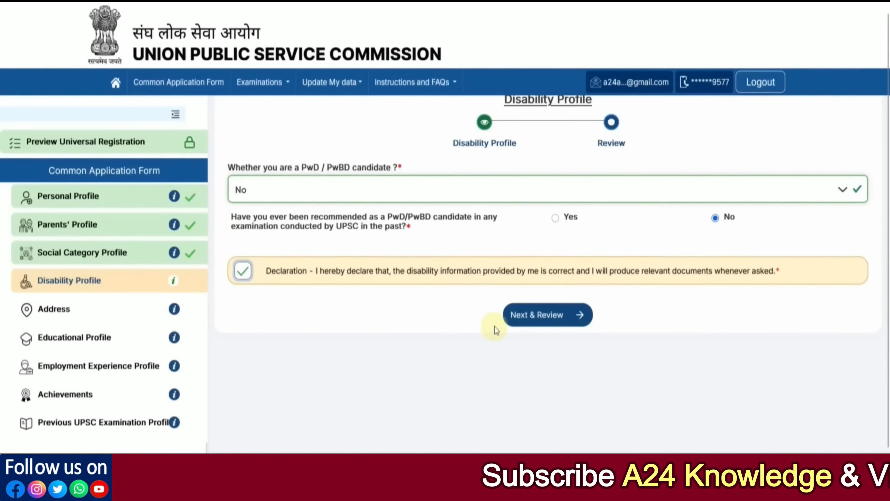
click(542, 324)
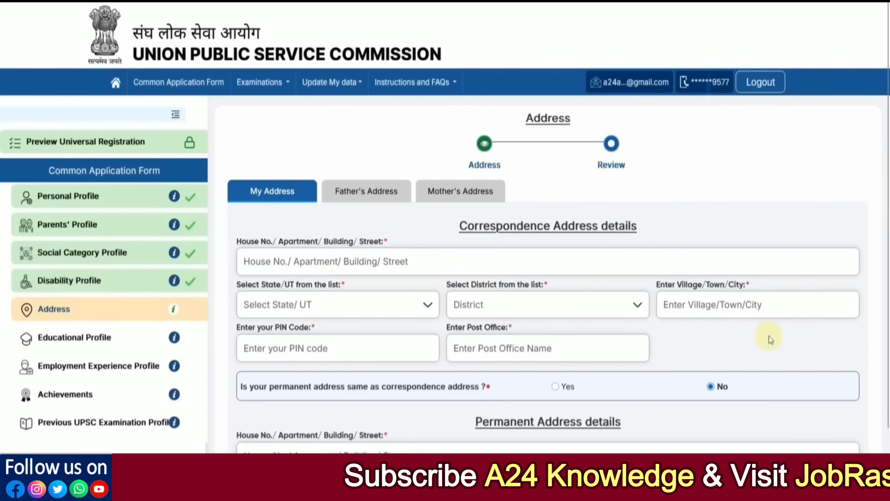
Set the correspondence address state to Rajasthan and its district to Alwar, and look over the permanent address fields
scroll(770, 337, down, 2)
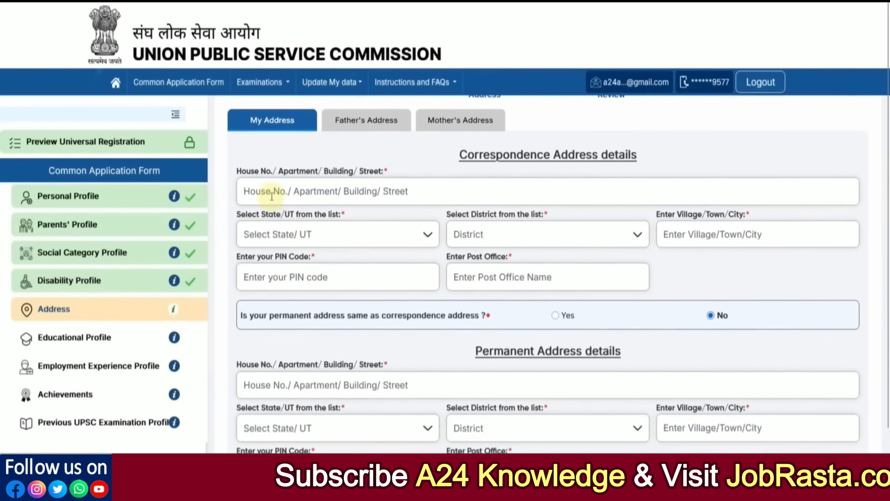
click(362, 234)
scroll(346, 306, down, 5)
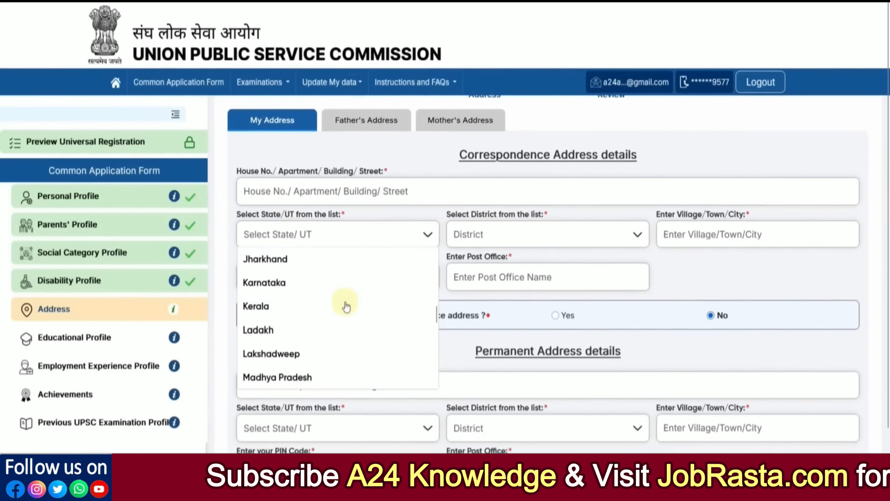
scroll(346, 306, down, 5)
click(295, 330)
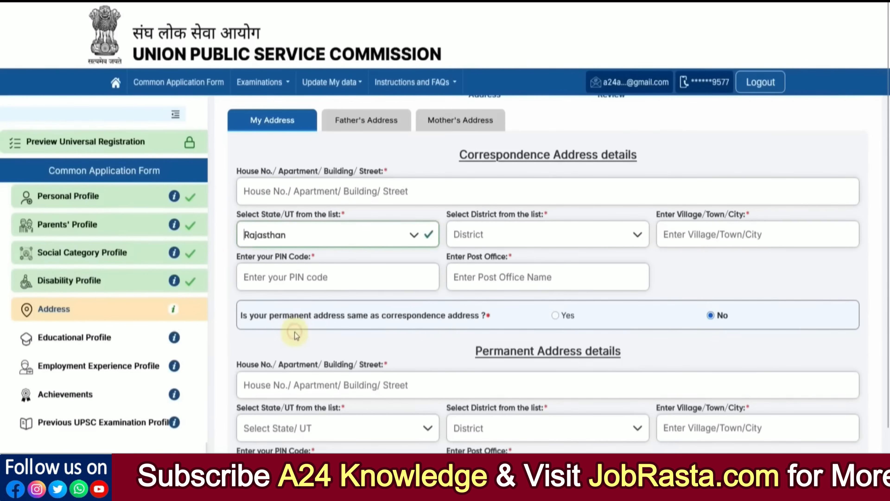
click(502, 234)
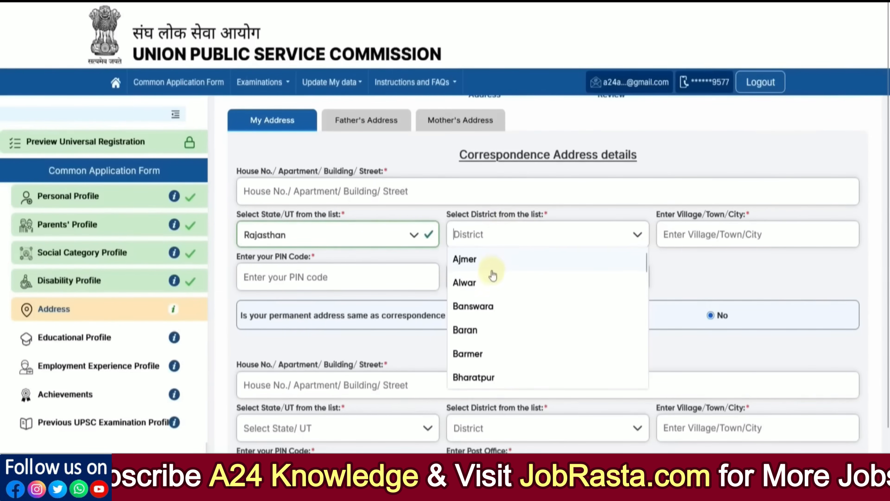
click(489, 279)
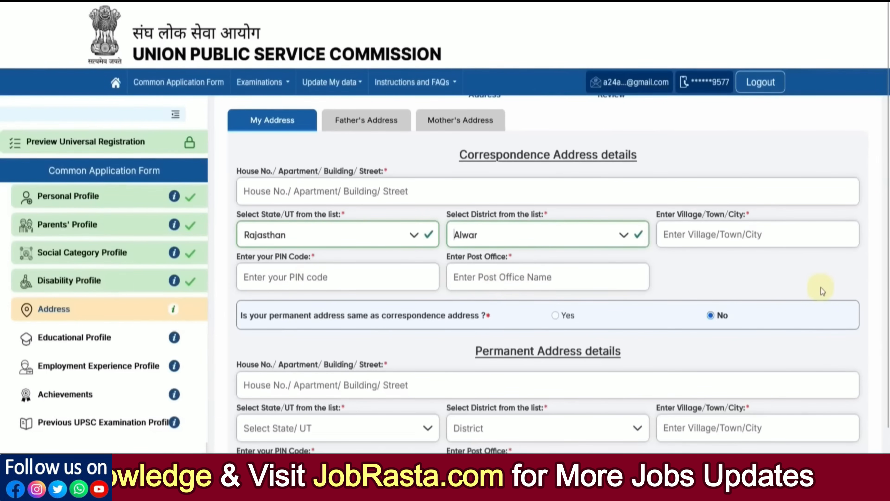
scroll(706, 326, down, 2)
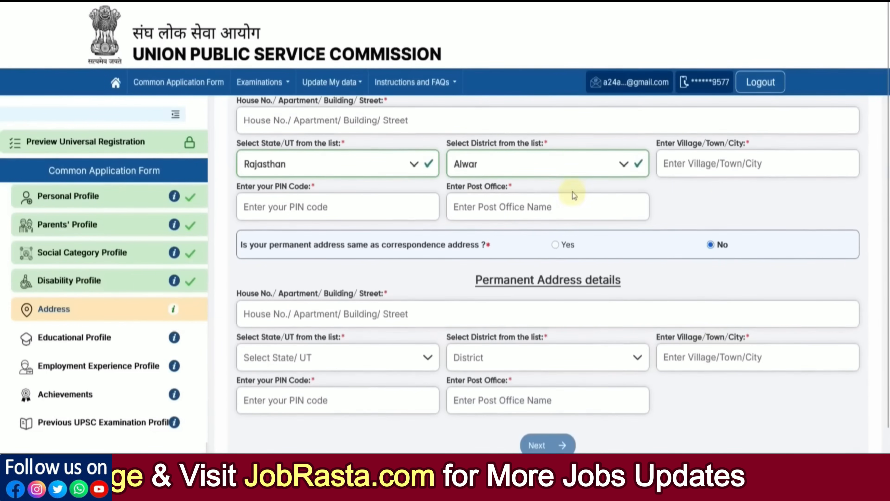
scroll(586, 284, down, 1)
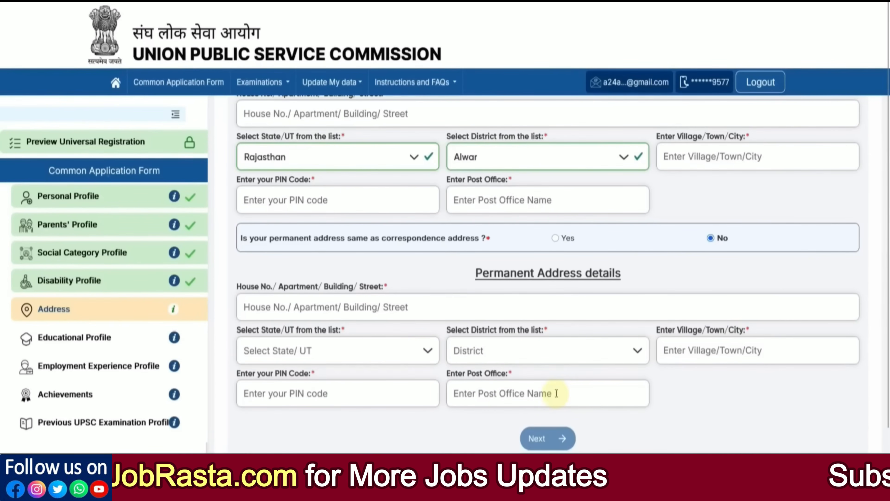
Mark the father's address as the same as the correspondence address and the mother's address as the same as the father's
scroll(557, 393, up, 2)
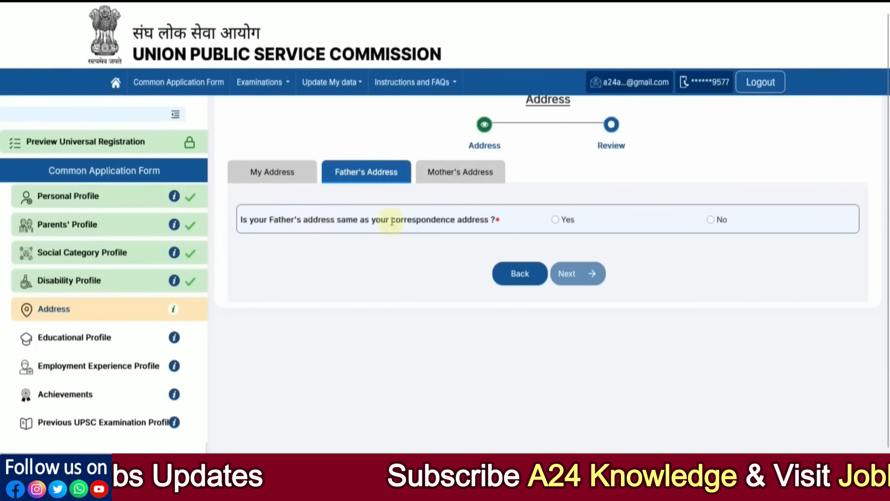
click(556, 220)
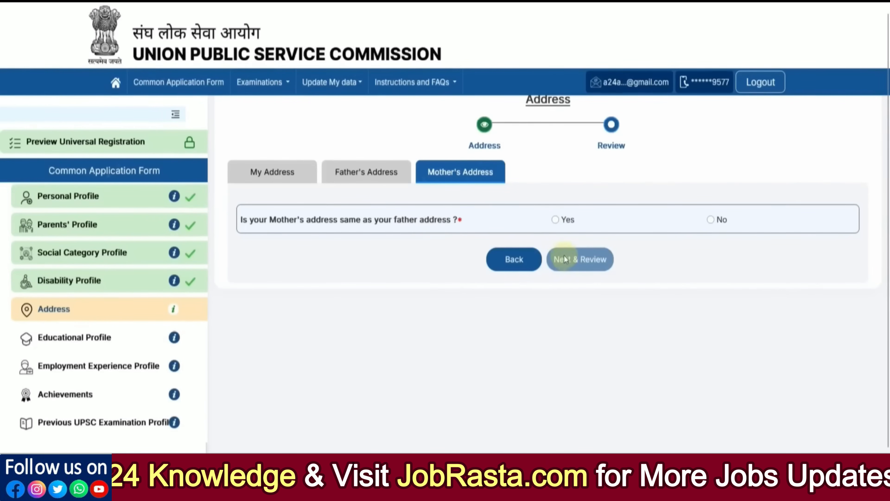
click(557, 220)
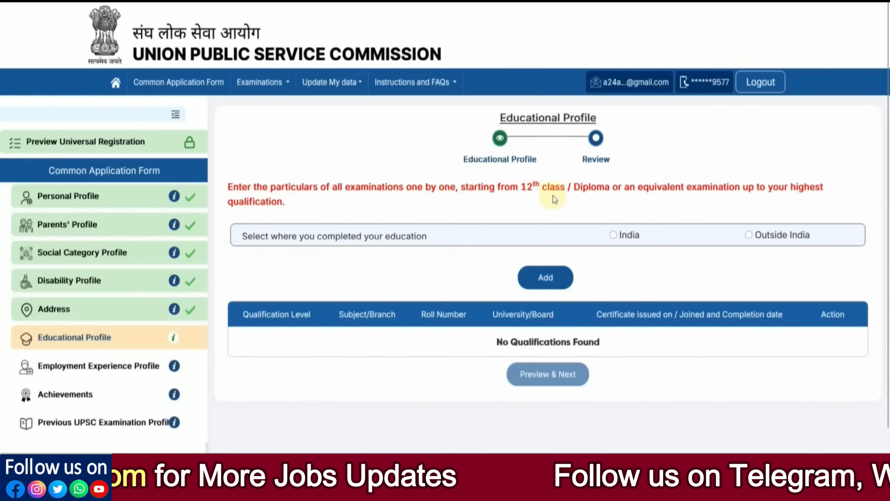
Start a qualification entry for education in India, with Higher Secondary (10+2) as the level and Appearing as the status
click(613, 235)
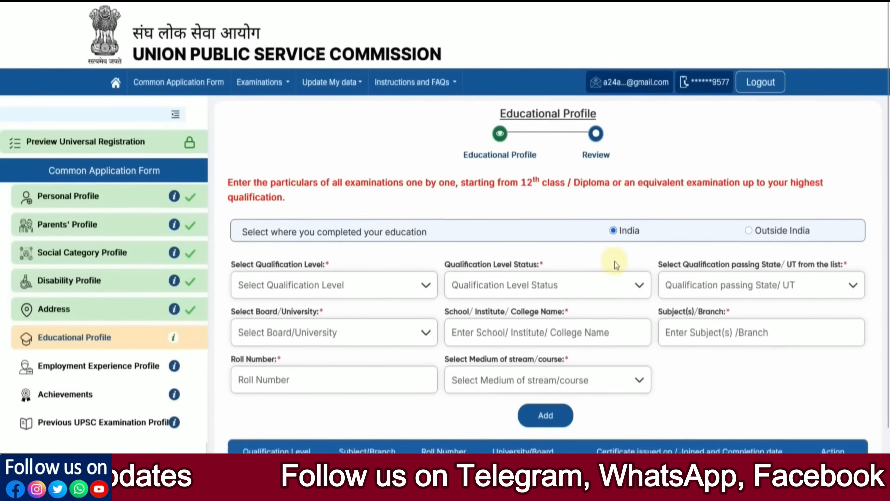
scroll(615, 261, down, 2)
click(351, 219)
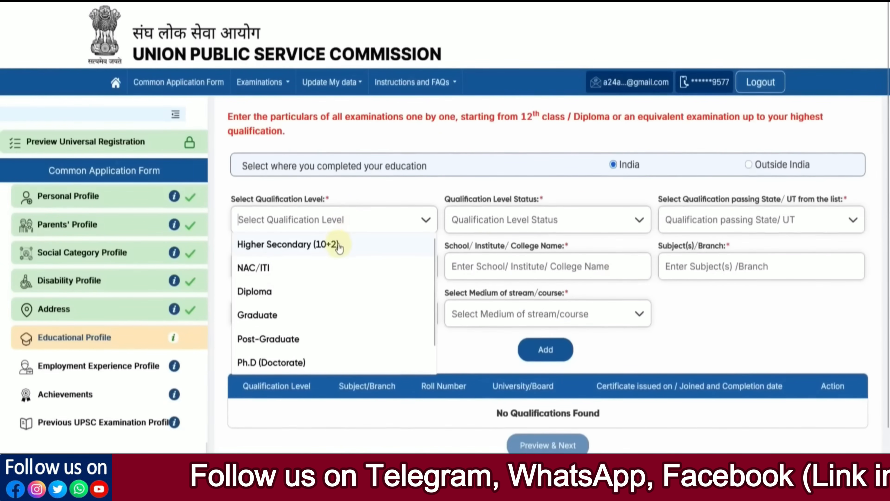
scroll(335, 259, down, 1)
scroll(315, 253, up, 1)
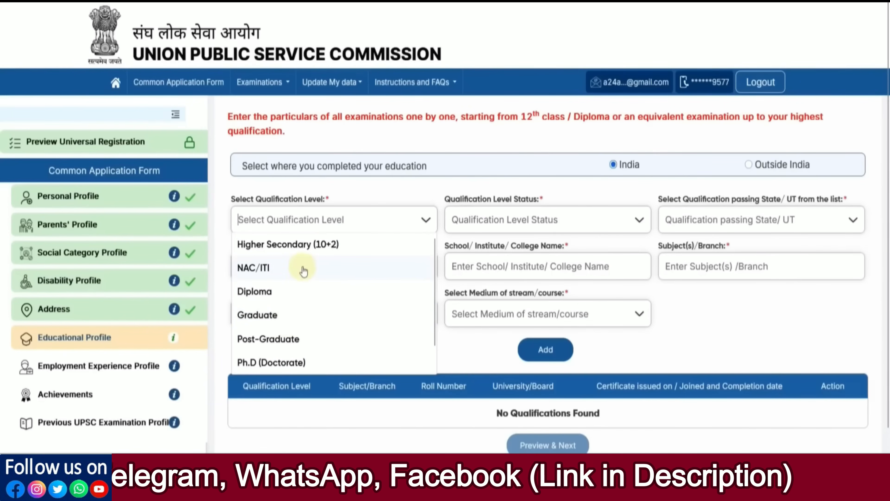
click(299, 245)
click(526, 228)
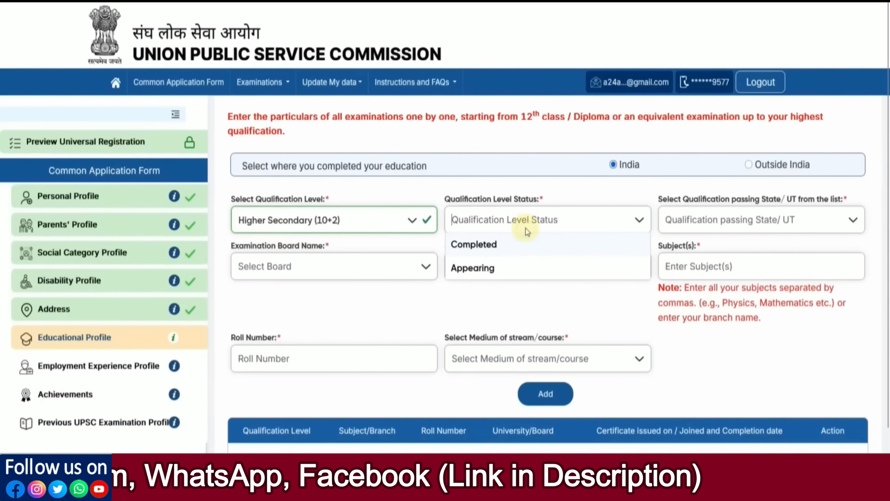
click(489, 267)
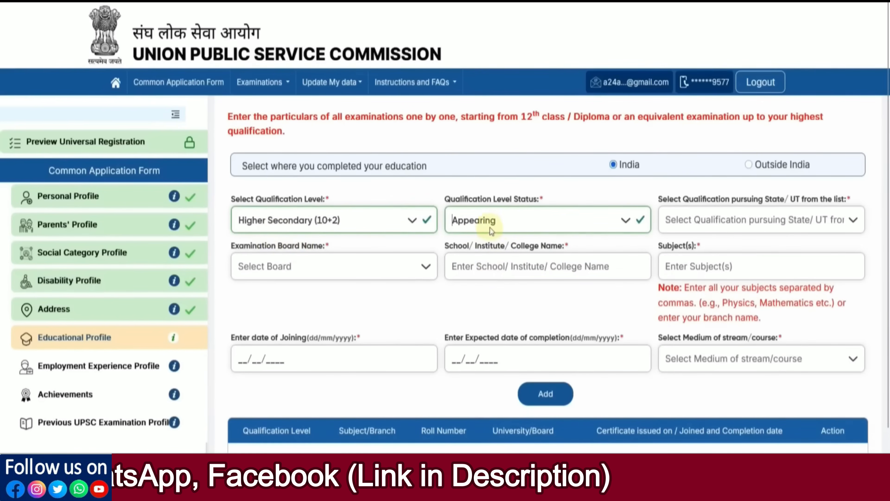
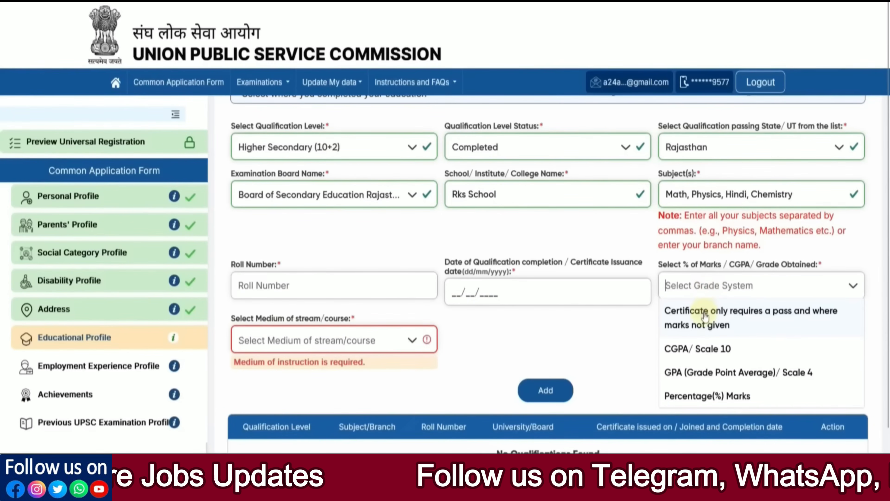
Enter the Higher Secondary result as Percentage(%) Marks of 76, set the medium to Hindi, and add the qualification
click(710, 396)
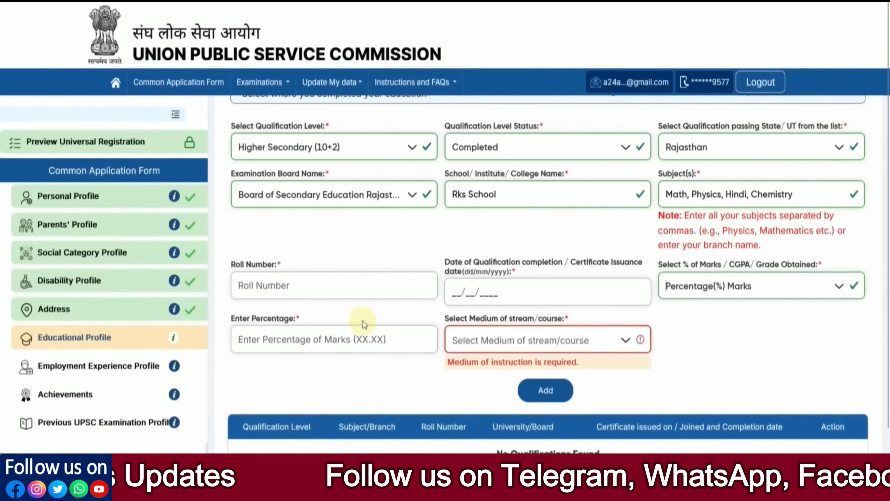
click(318, 335)
text(76)
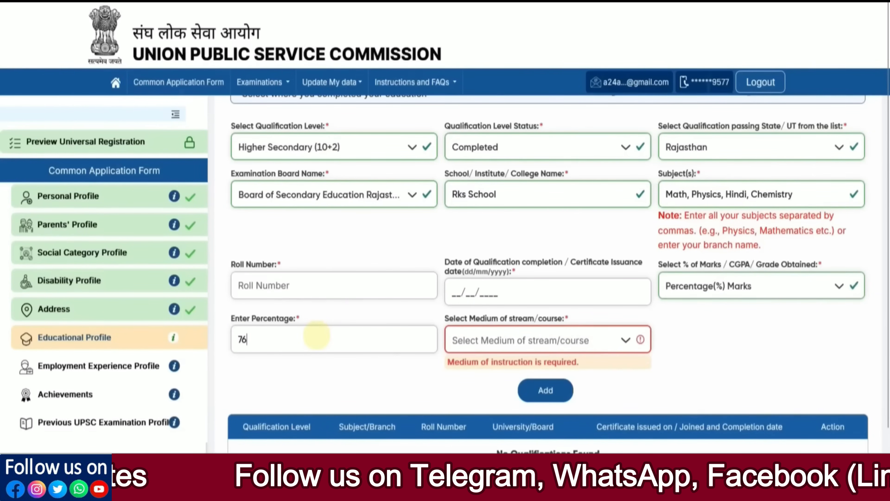
click(466, 344)
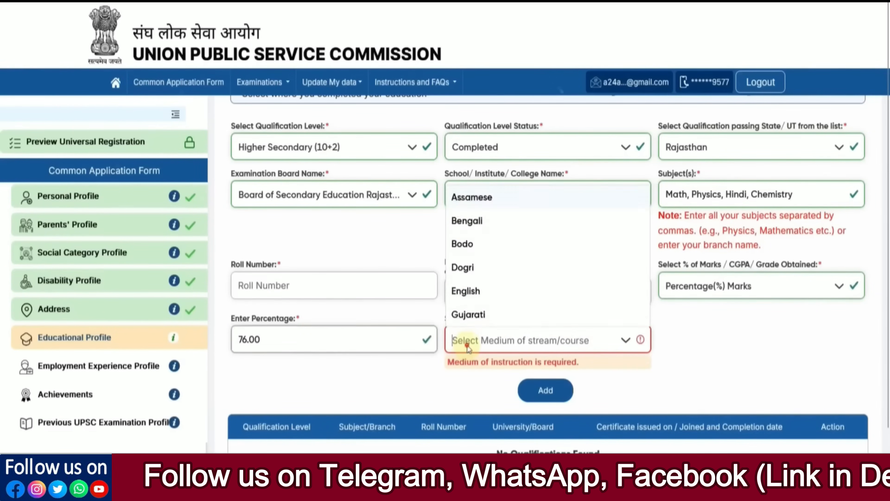
scroll(486, 269, down, 2)
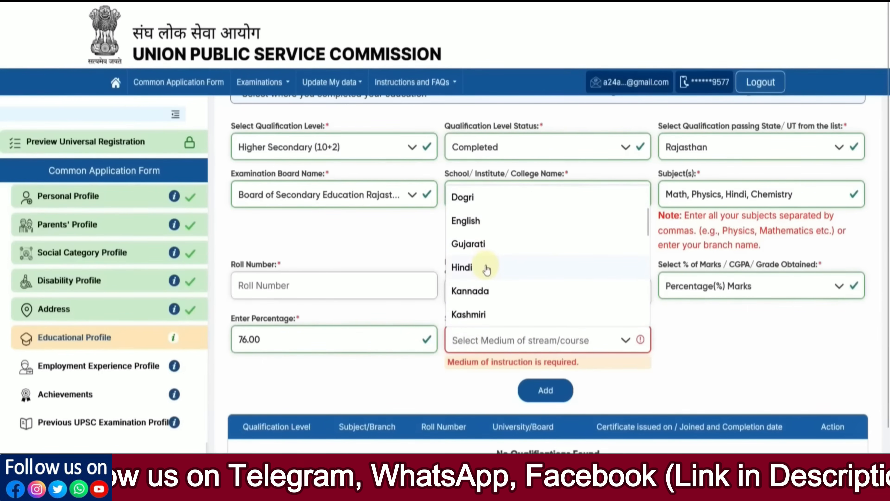
click(484, 267)
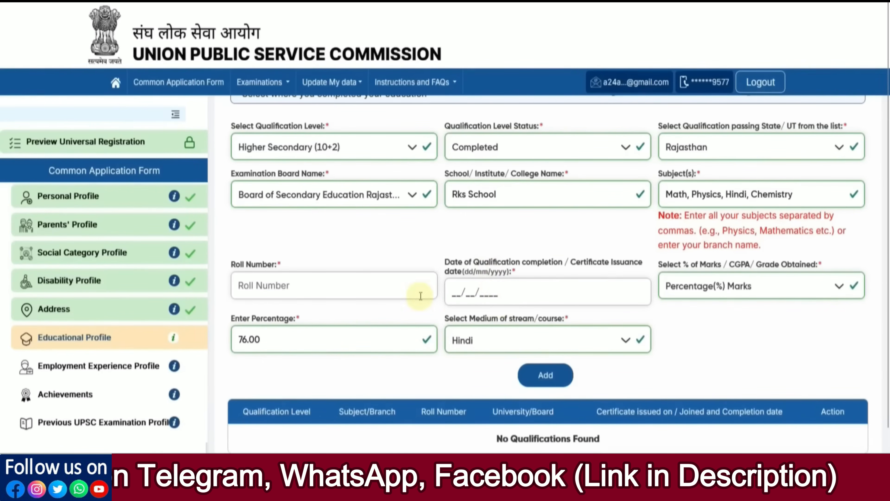
scroll(420, 296, down, 1)
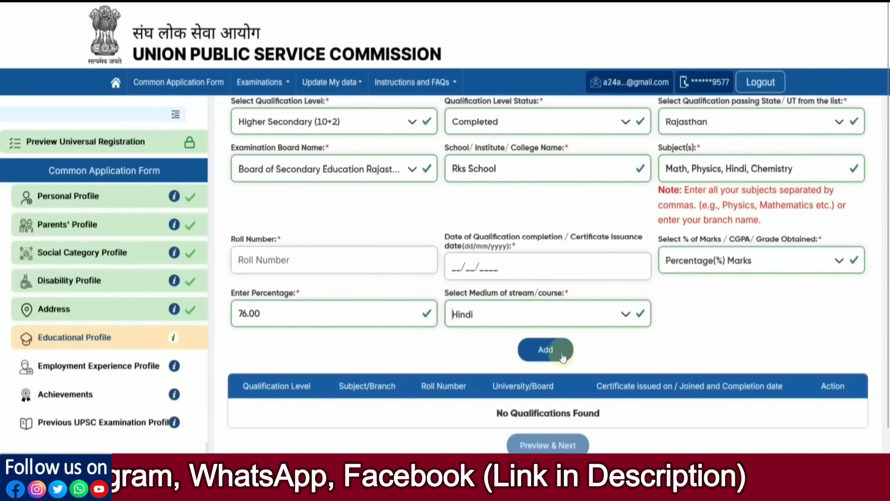
click(551, 359)
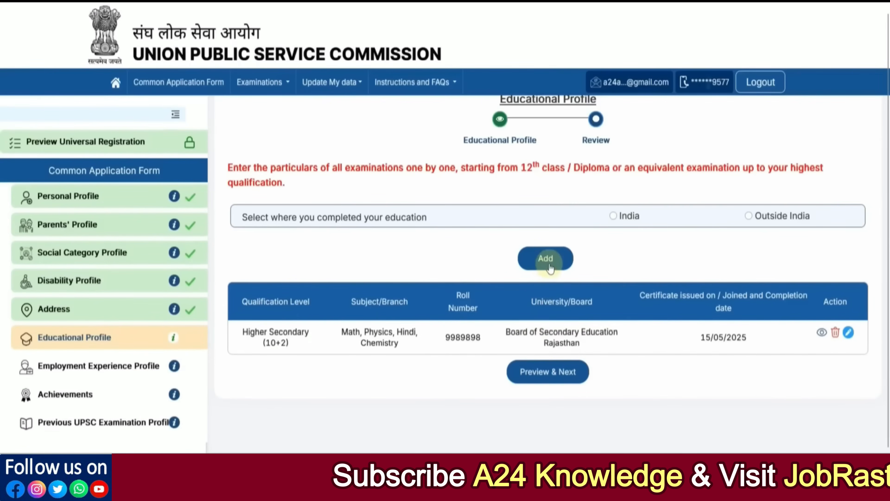
Start another qualification entry for education in India, with Graduate as the level and Completed as the status
click(546, 258)
click(441, 303)
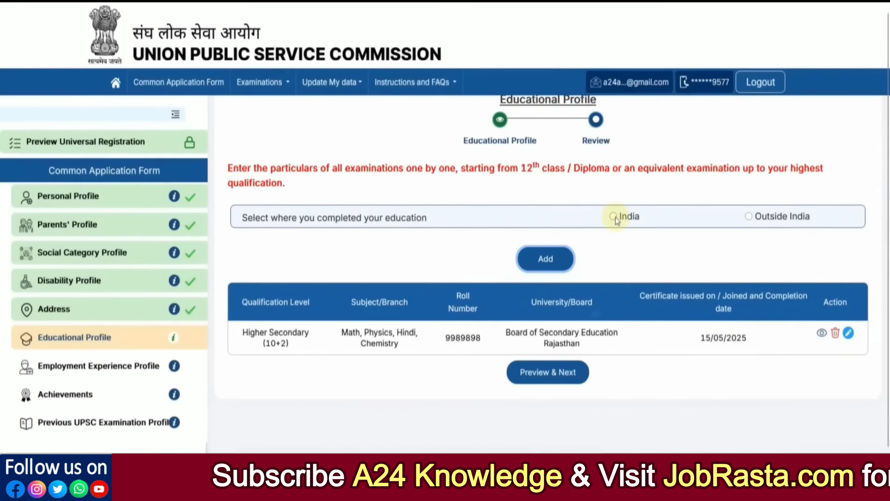
click(614, 216)
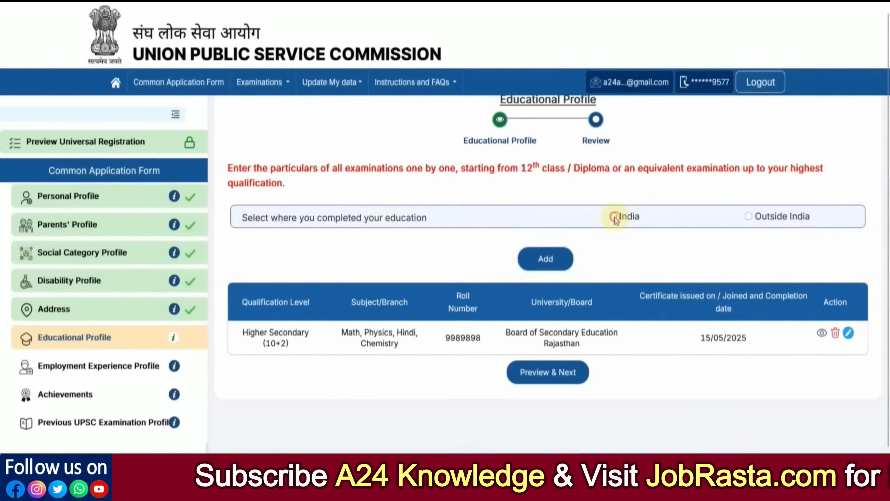
scroll(619, 226, down, 3)
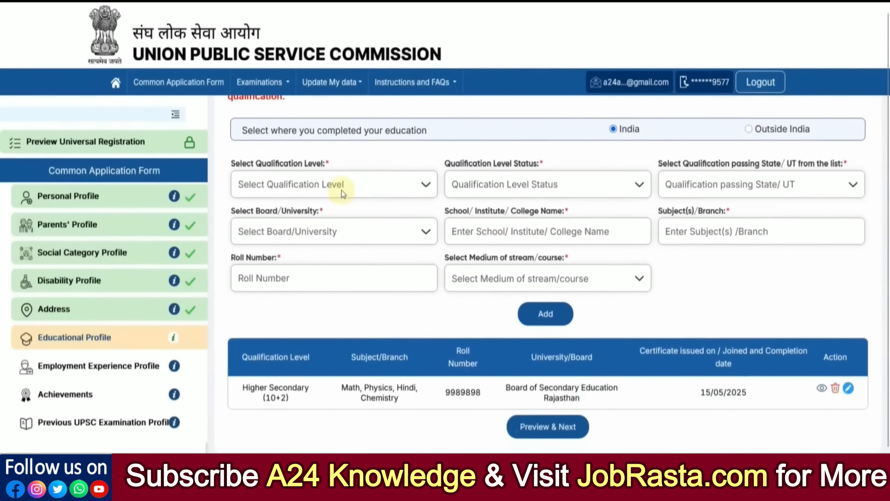
click(341, 186)
click(255, 256)
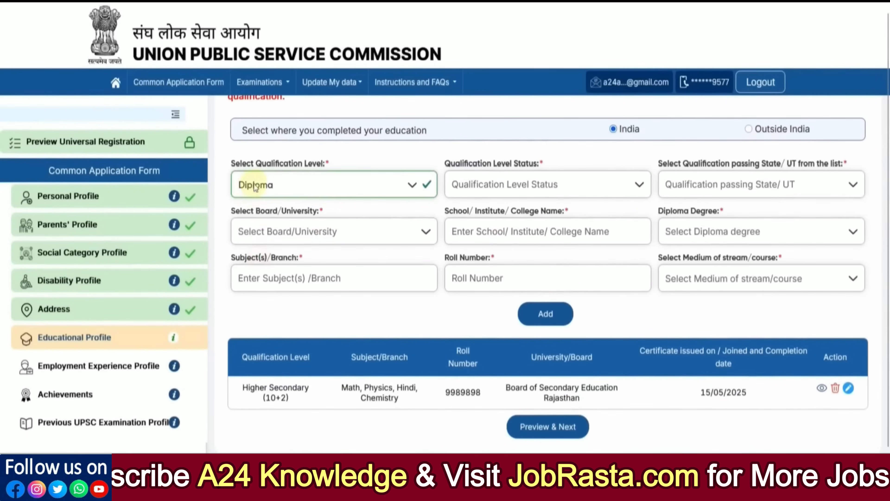
click(285, 184)
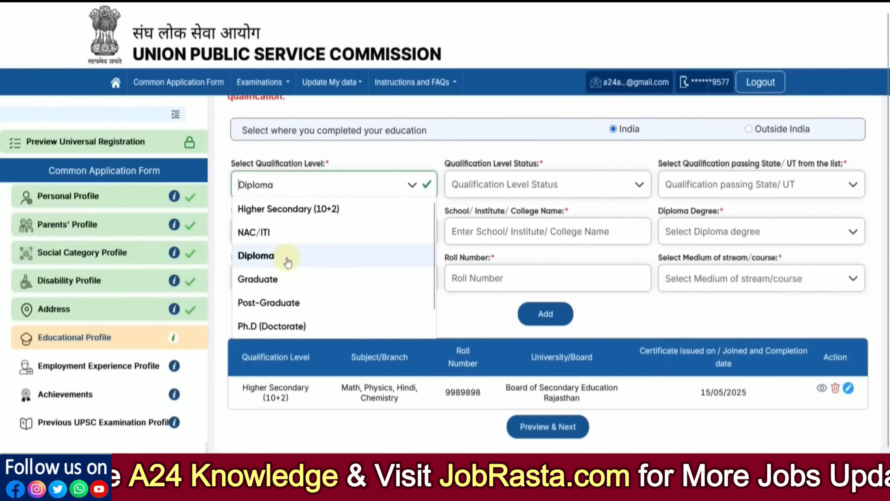
click(262, 280)
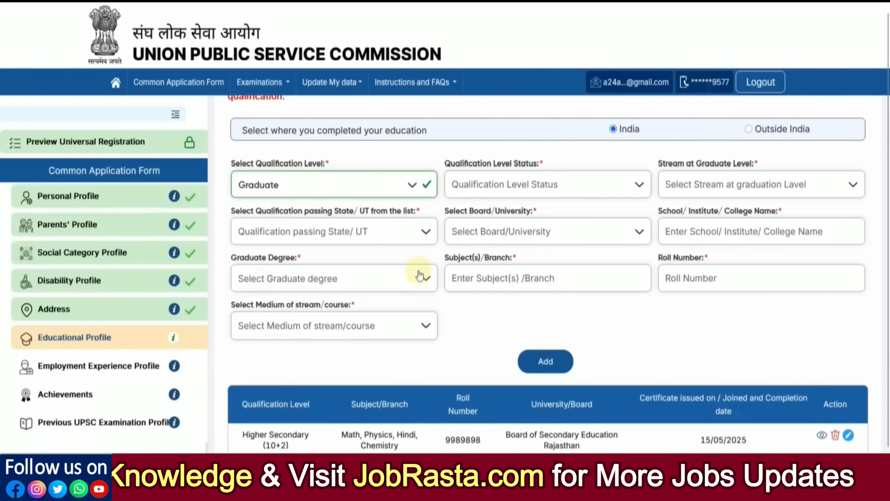
click(485, 193)
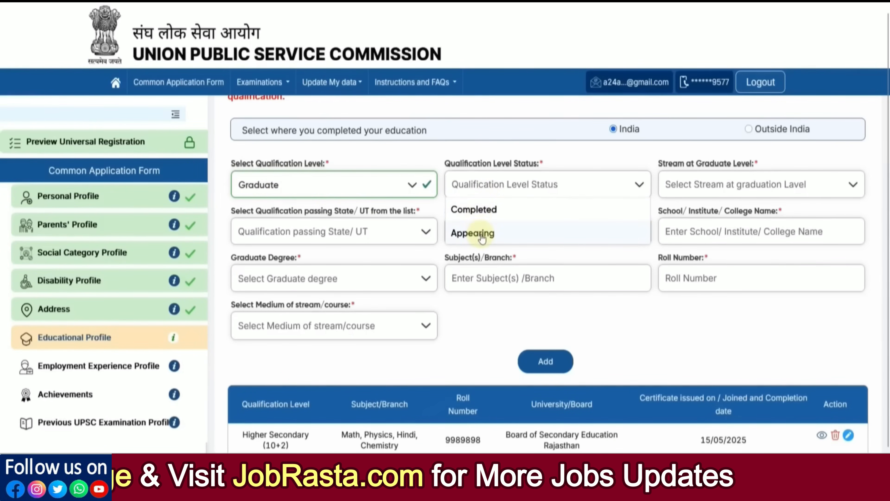
click(477, 210)
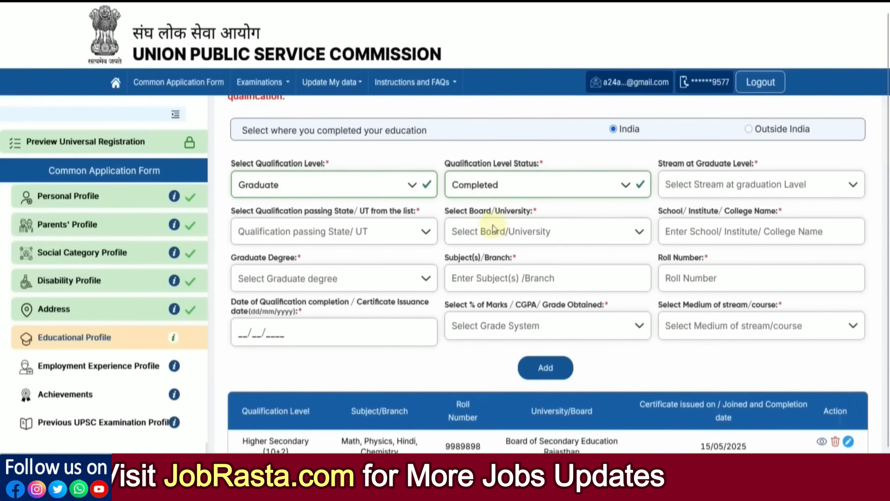
Switch the graduate qualification status to Appearing to view its fields, and return it to Completed
click(591, 190)
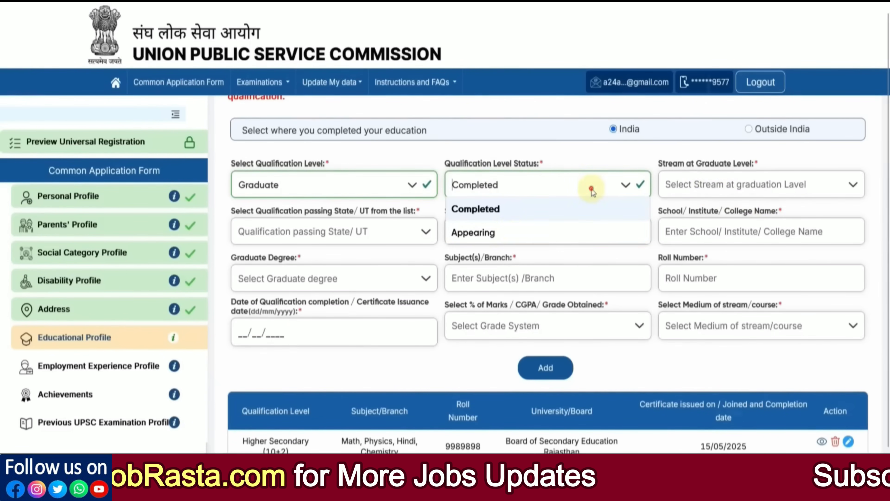
click(510, 229)
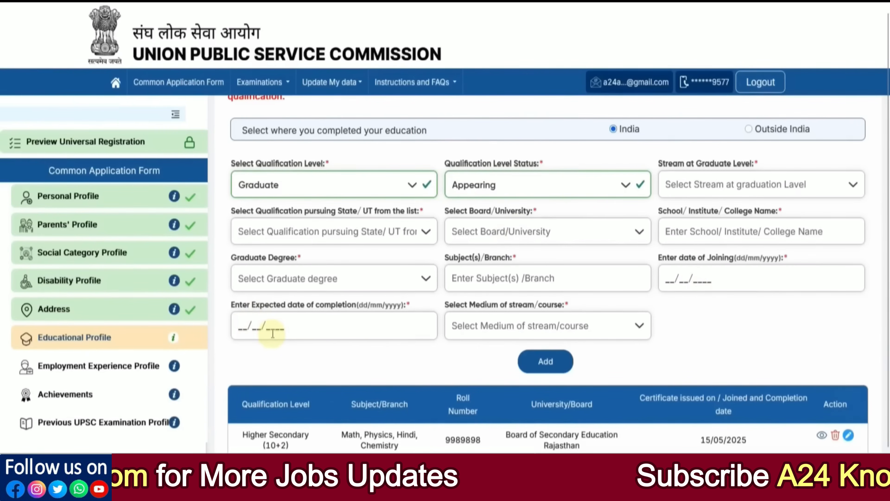
click(490, 184)
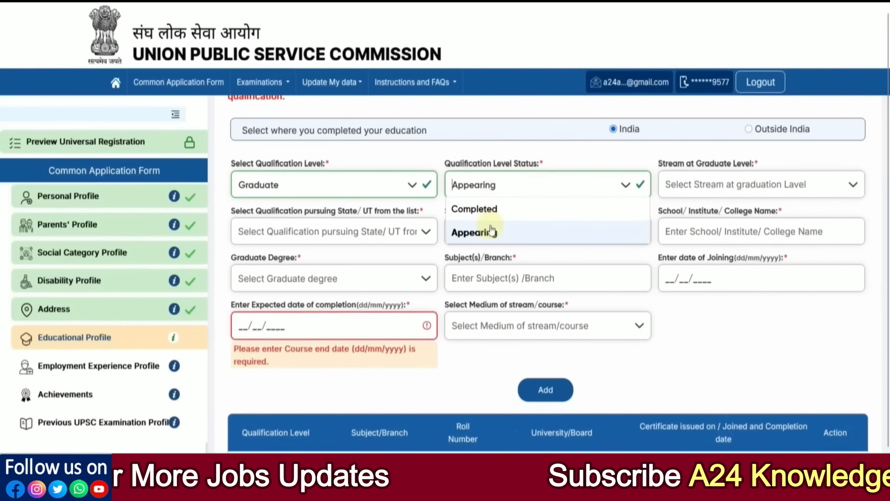
click(489, 214)
Set the stream at graduate level to Engineering and the qualification passing state to Rajasthan
click(709, 192)
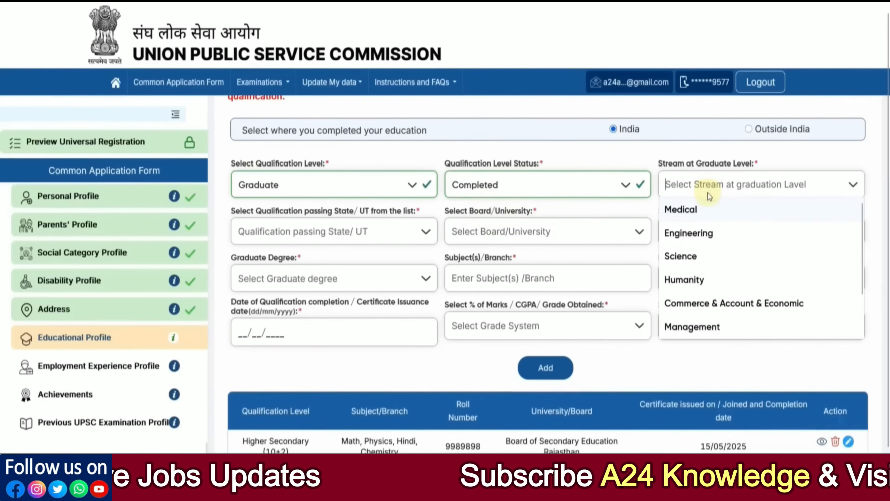
scroll(713, 306, down, 2)
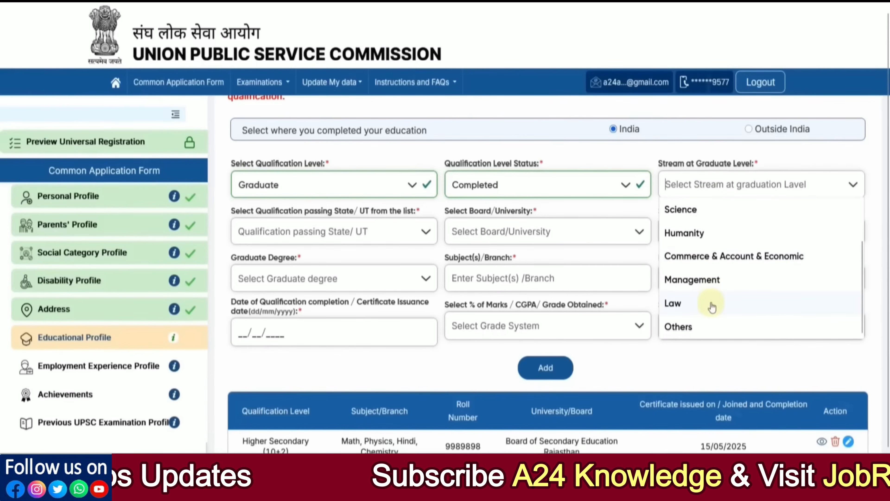
scroll(713, 311, up, 2)
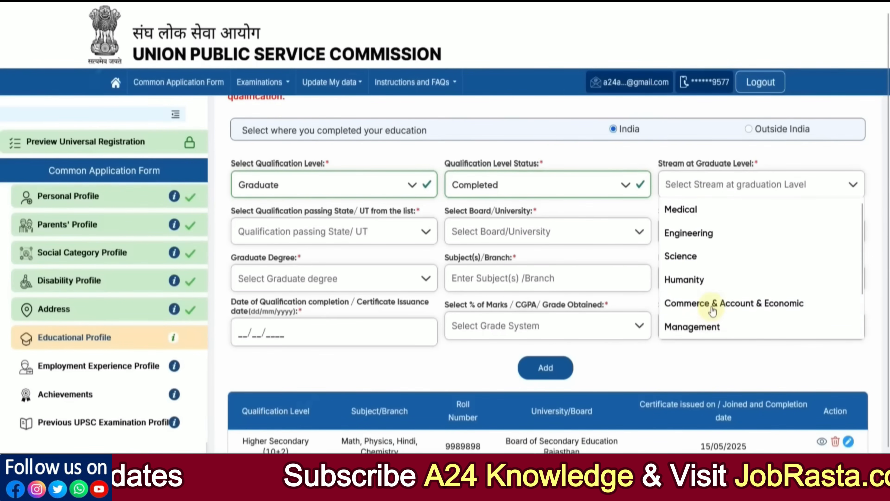
scroll(714, 299, down, 2)
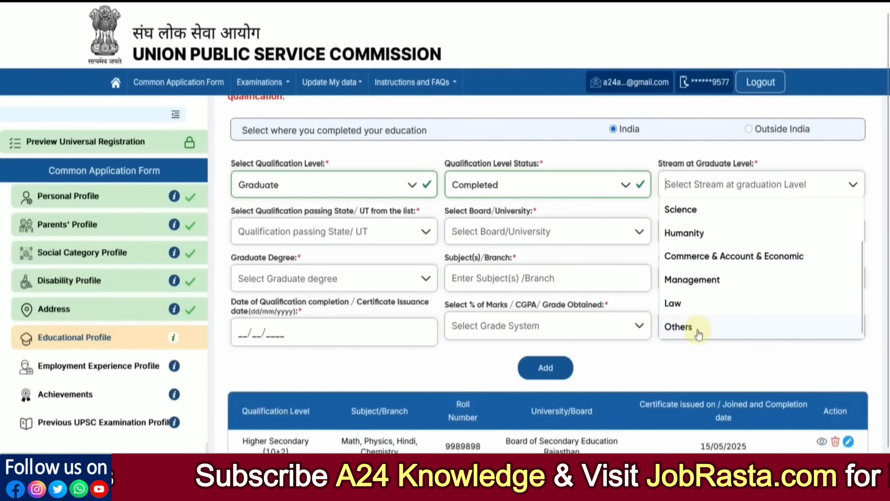
scroll(700, 312, up, 2)
click(682, 233)
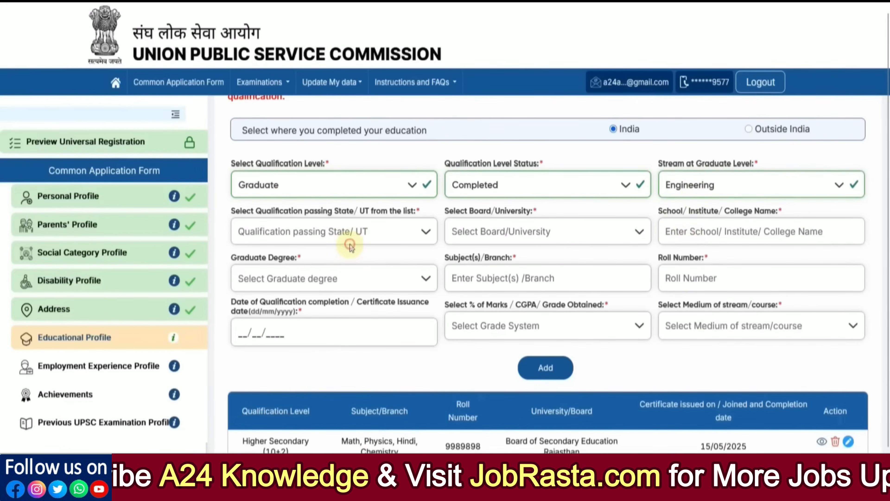
click(344, 232)
scroll(316, 308, down, 9)
click(291, 304)
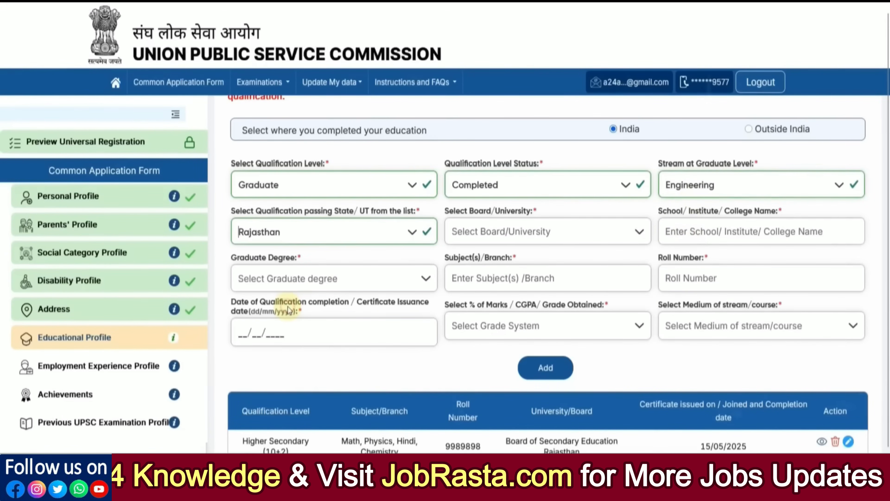
Find and select Rajasthan Technical University, Kota, as the university, and enter Mnit as the college name
click(507, 231)
scroll(510, 295, down, 5)
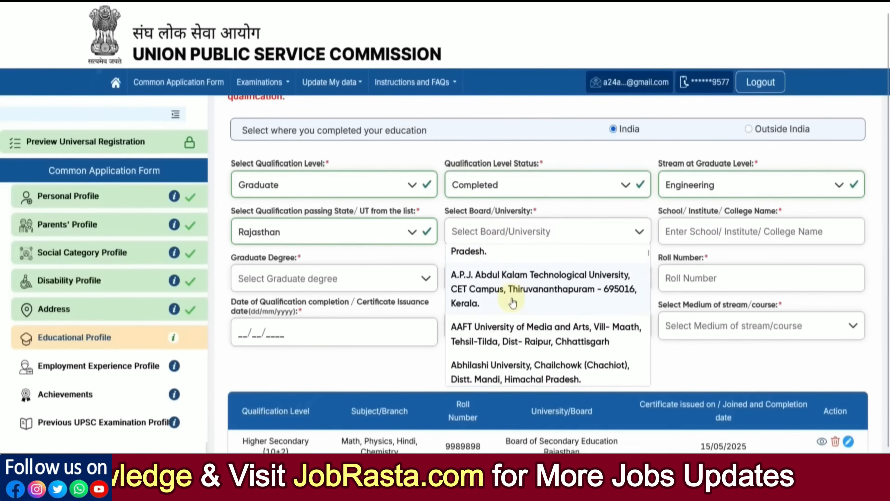
scroll(512, 300, down, 2)
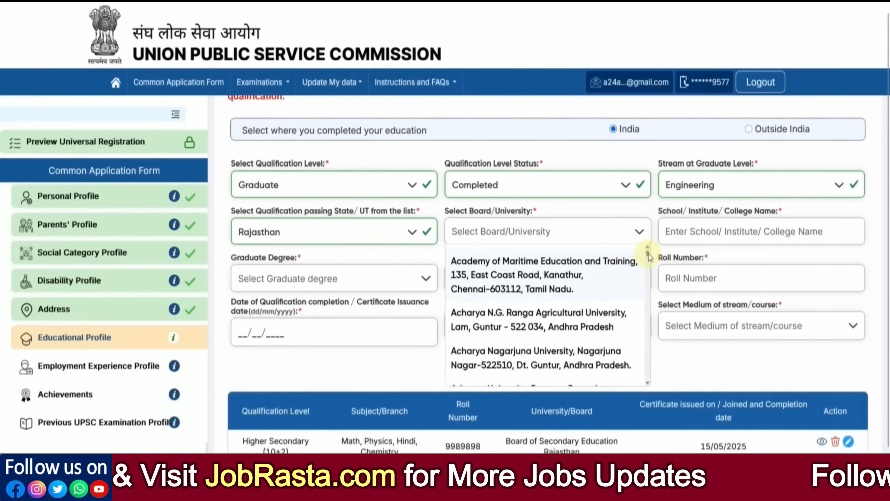
text(RA)
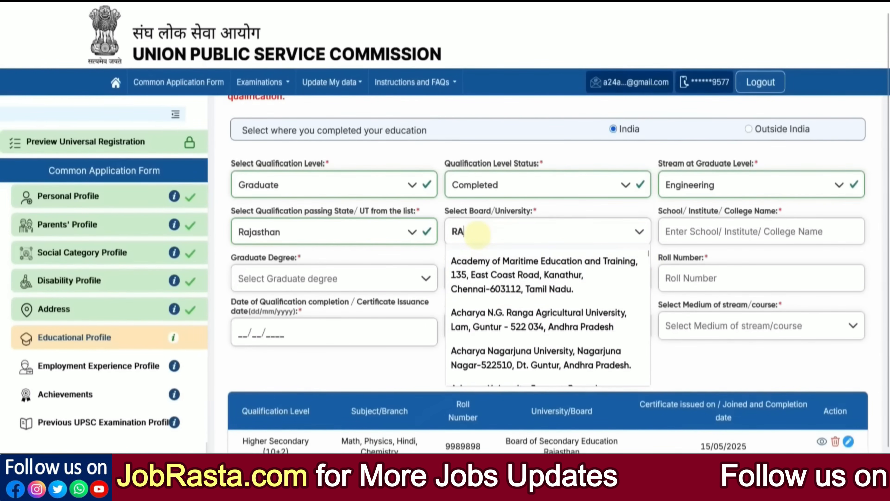
text(JASTHAN)
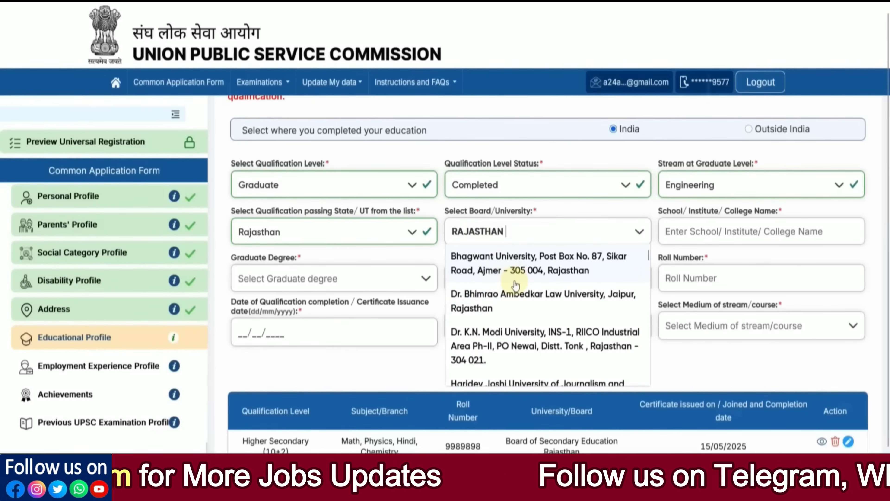
scroll(515, 285, down, 4)
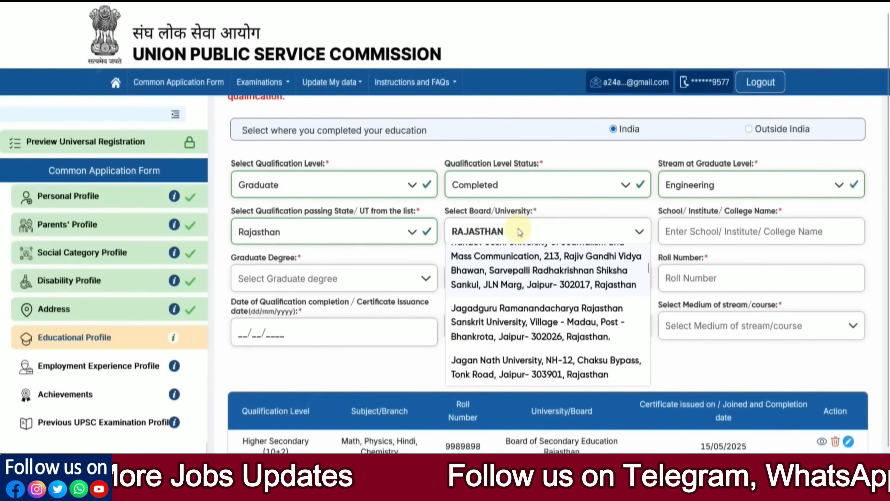
text(TECH)
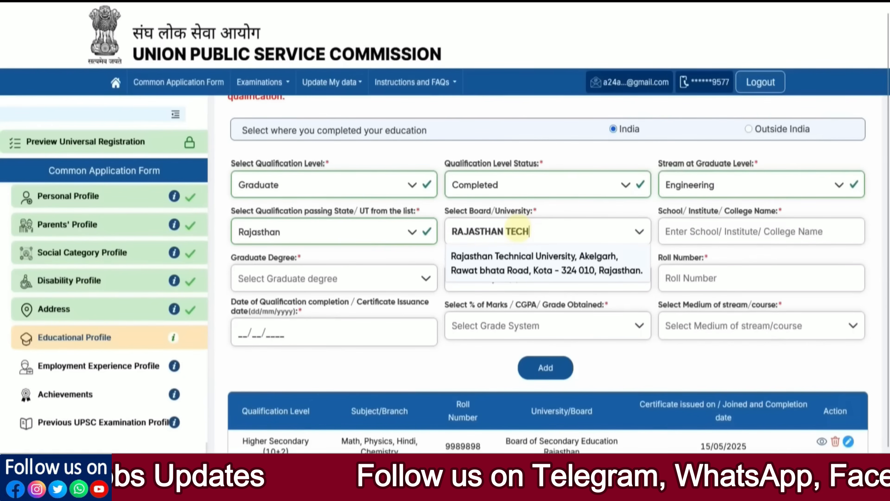
click(515, 249)
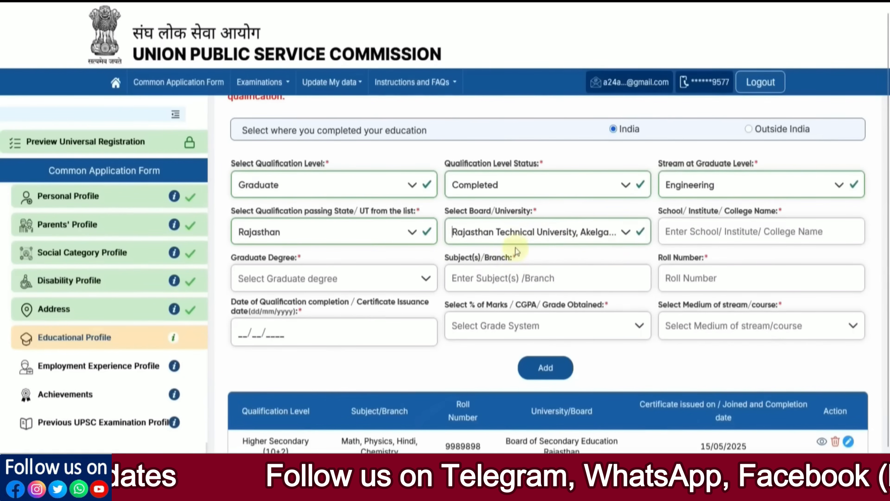
click(672, 232)
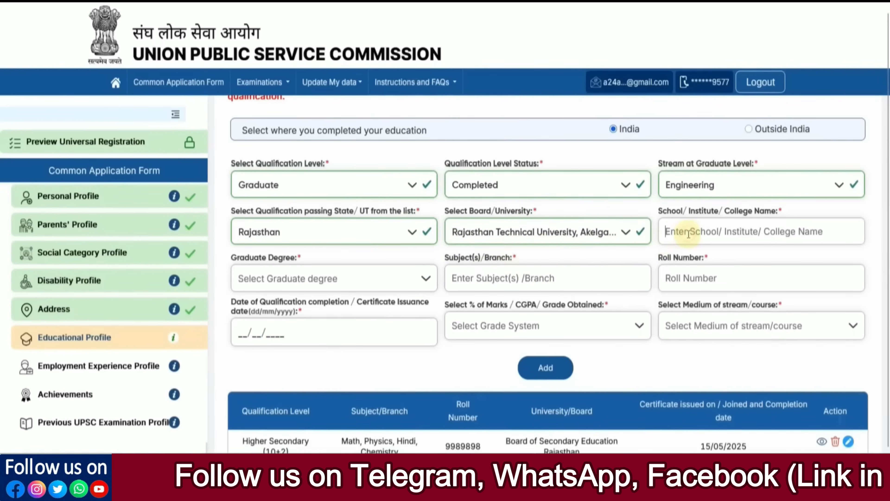
text(MN)
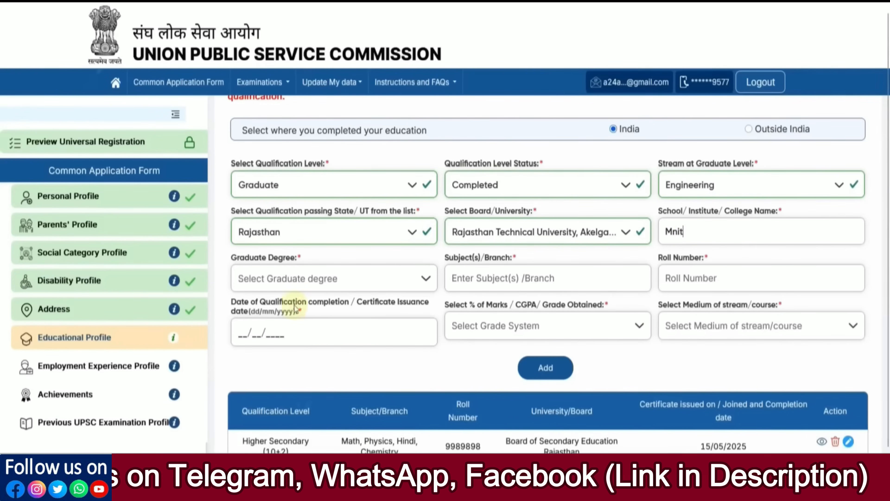
Look through the graduate degree options and select B.TECH. for the qualification
click(278, 286)
scroll(279, 336, down, 3)
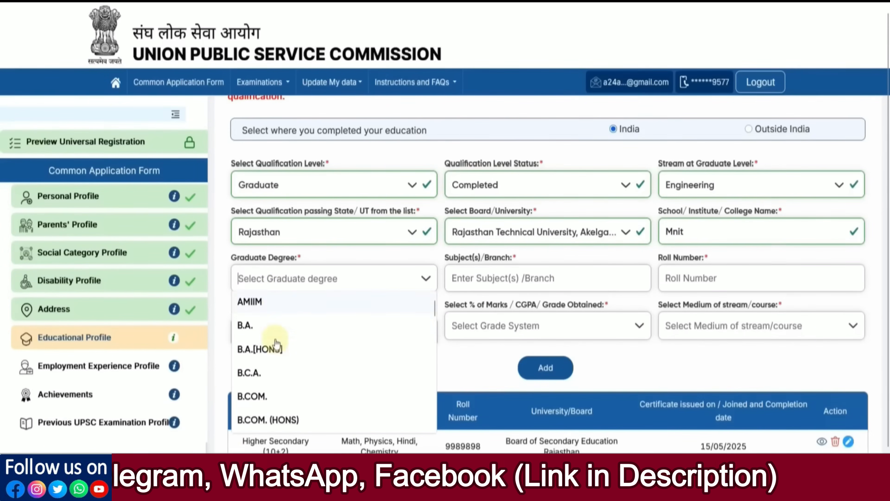
scroll(279, 349, down, 6)
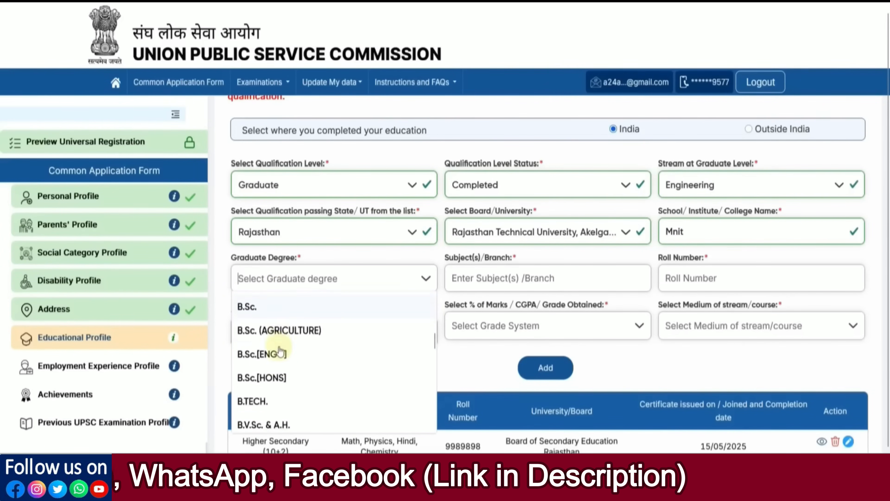
scroll(280, 351, down, 10)
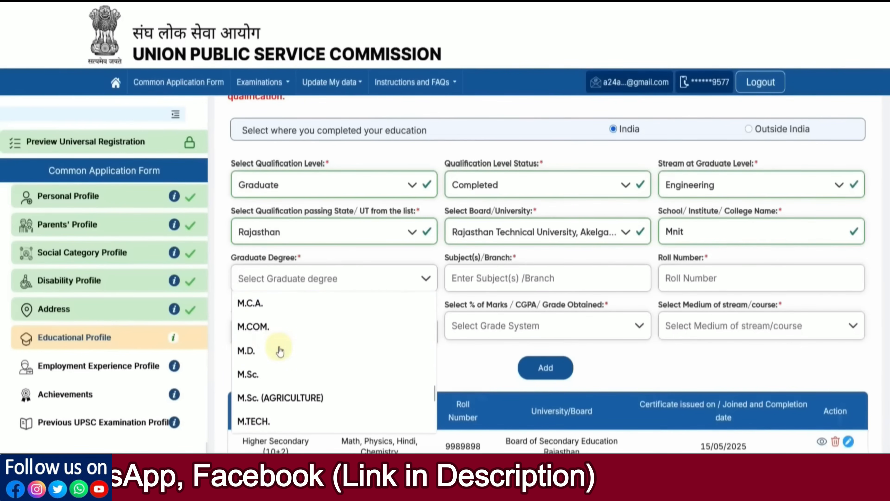
scroll(280, 351, down, 4)
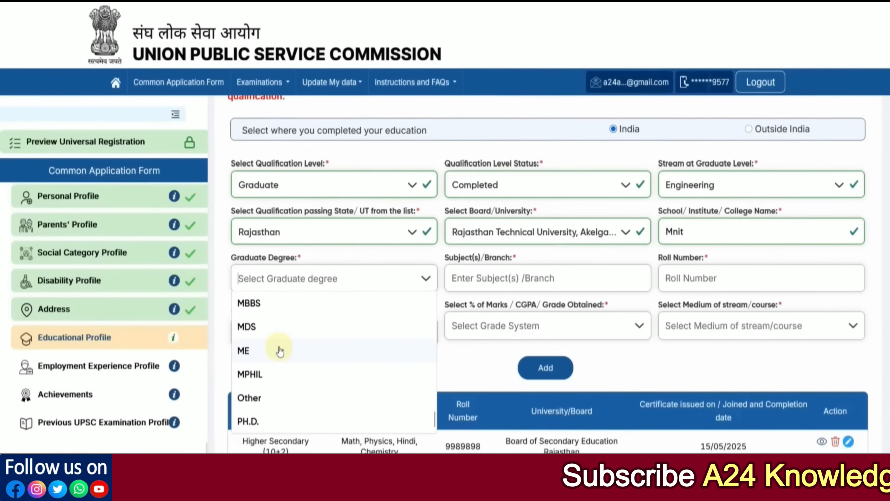
scroll(280, 351, up, 5)
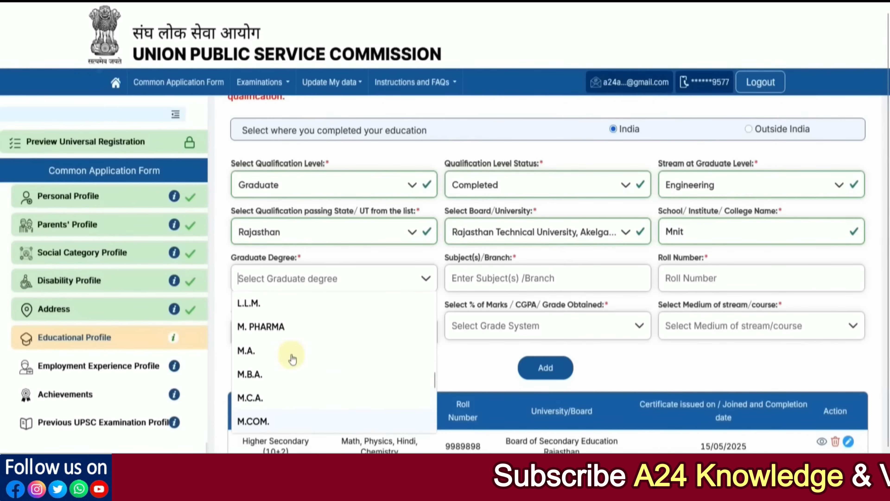
scroll(293, 358, up, 5)
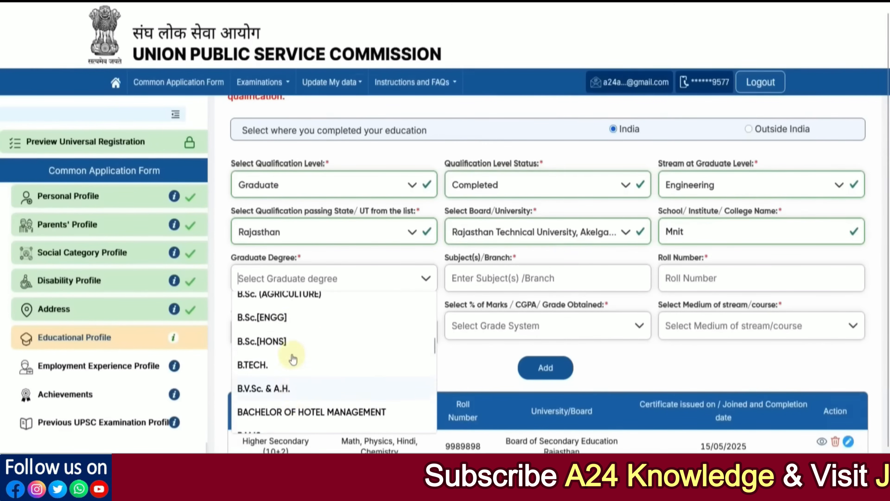
scroll(292, 358, up, 2)
click(286, 392)
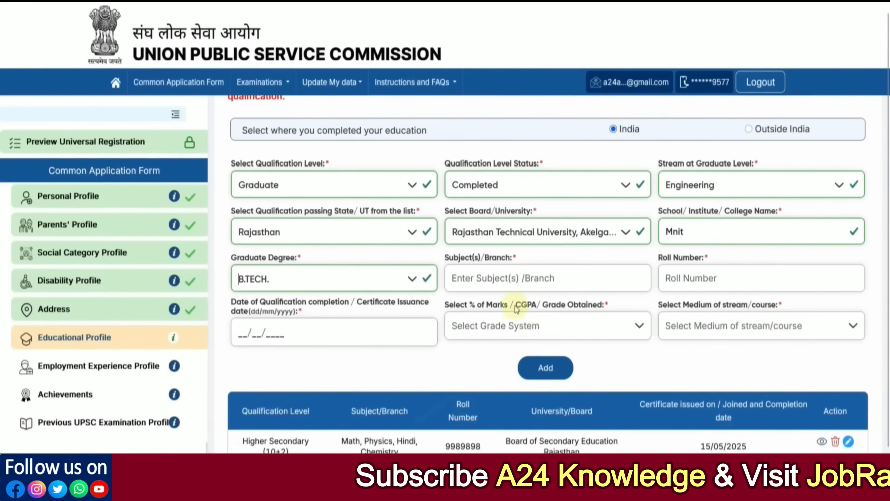
View the grade system options for the graduate qualification, and set the medium of stream/course to English
click(507, 283)
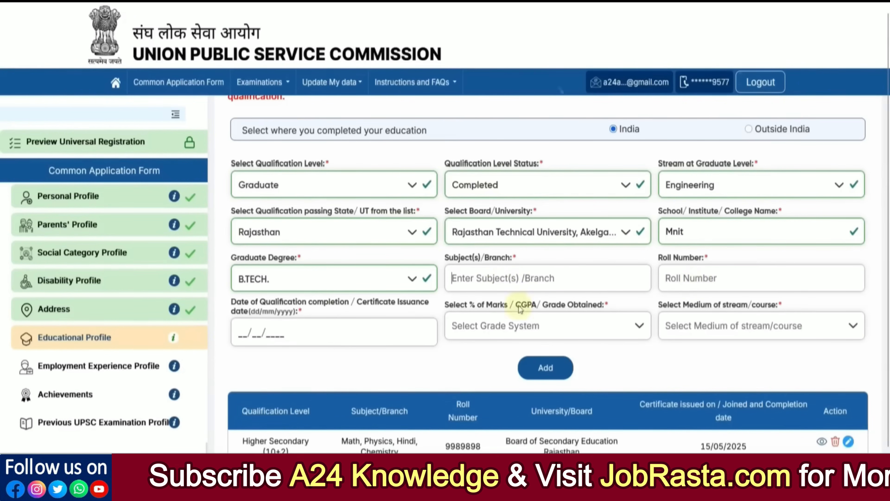
click(505, 333)
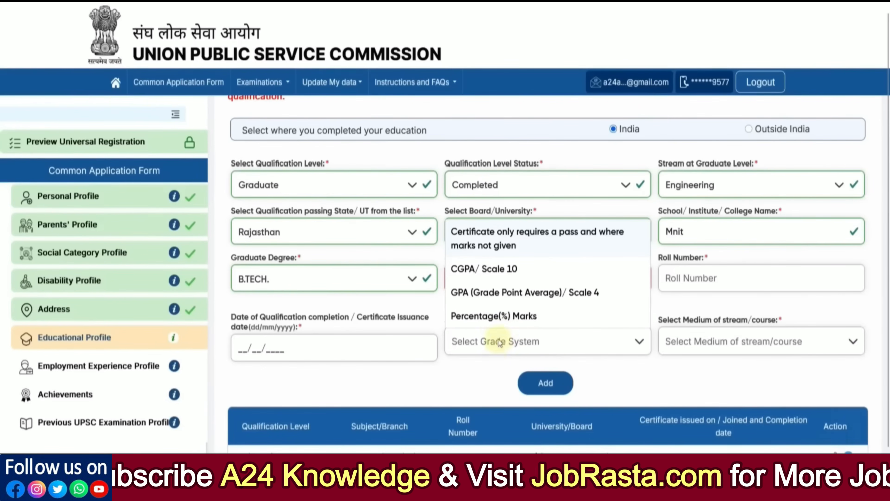
click(685, 353)
click(685, 353)
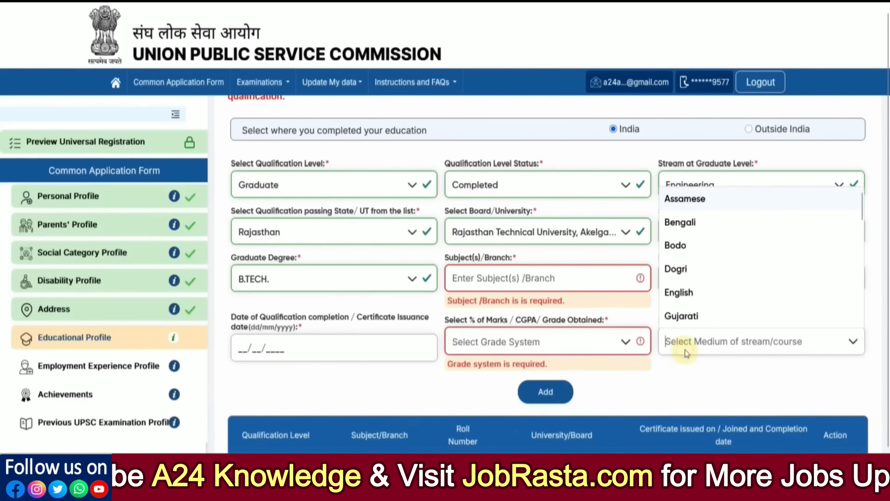
click(696, 294)
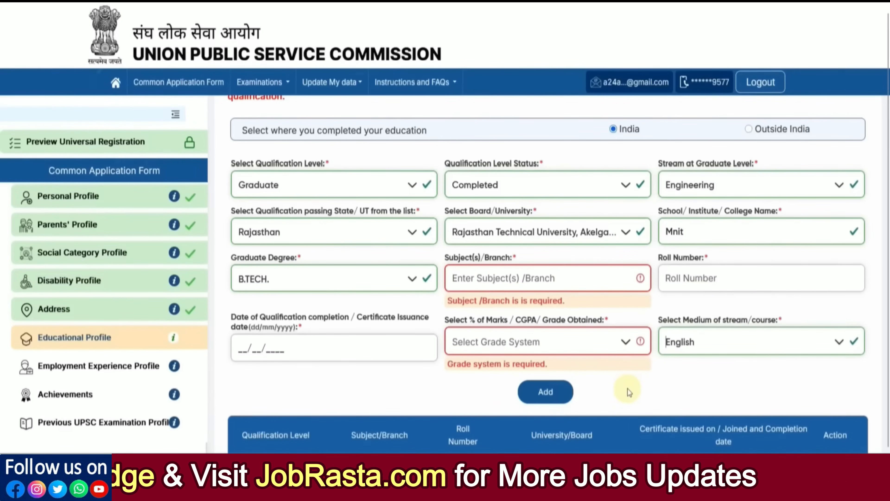
scroll(625, 374, down, 2)
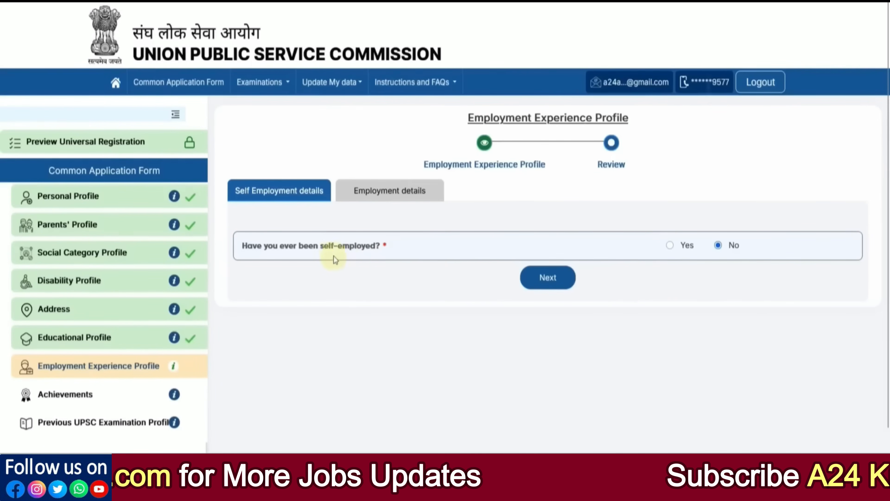
View the self-employment fields, return the self-employed answer to No, and submit the Employment Experience Profile
click(670, 245)
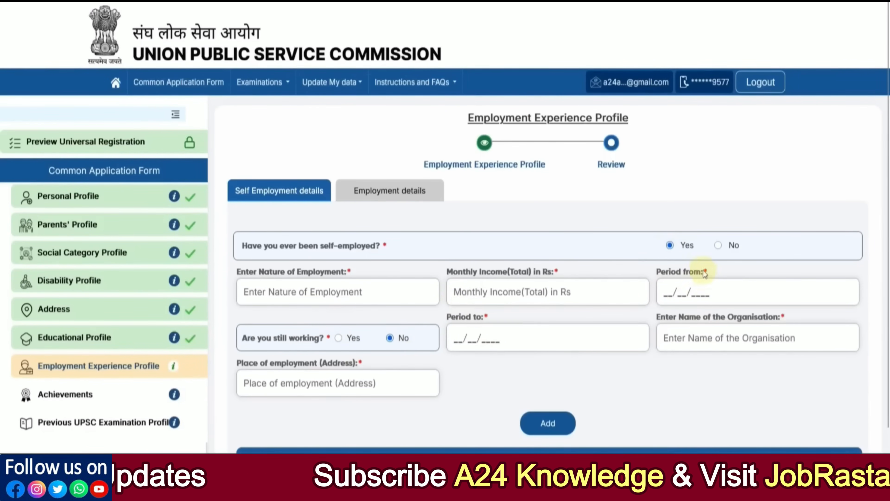
click(718, 245)
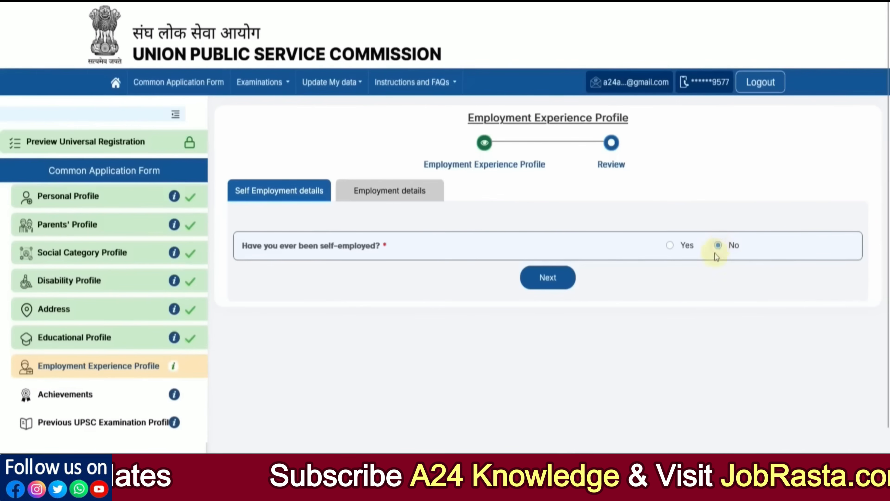
click(547, 277)
click(551, 280)
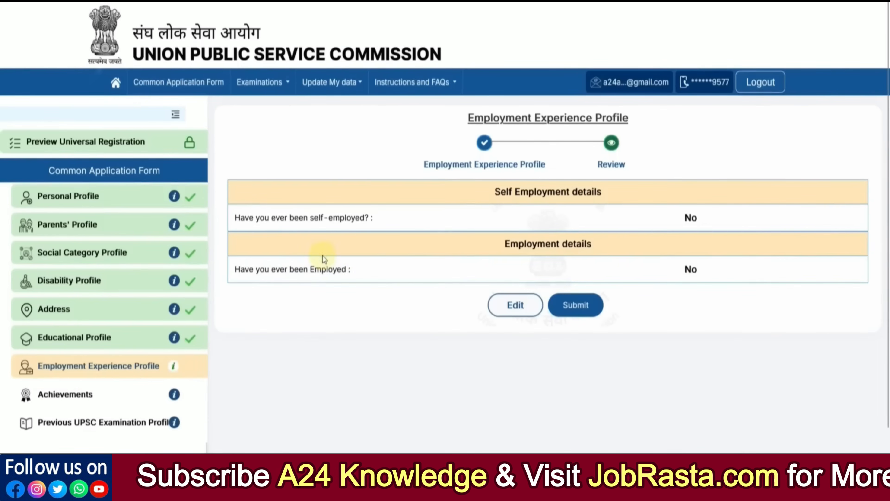
click(579, 306)
click(462, 282)
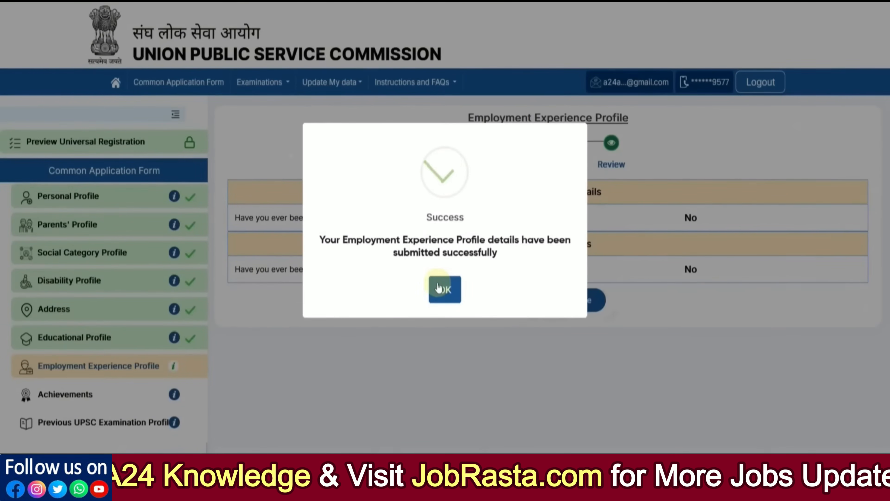
click(438, 286)
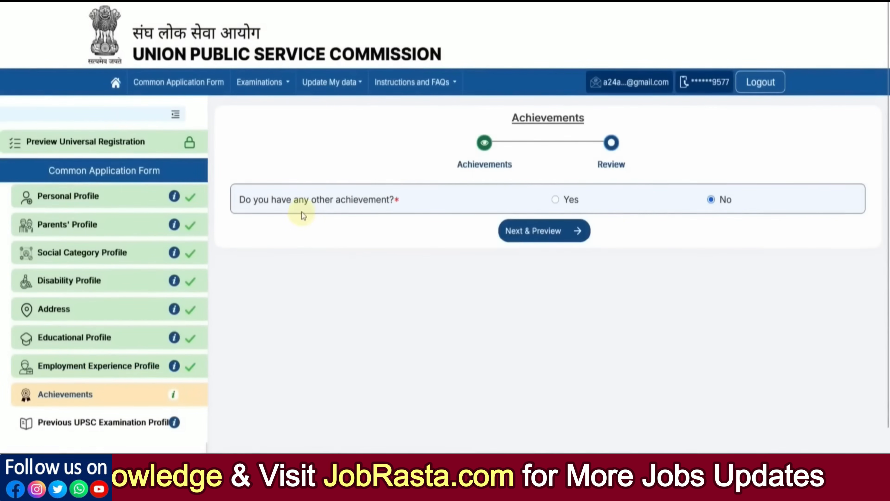
View the achievement fields, return the other achievement answer to No, and submit the Achievements profile
click(555, 200)
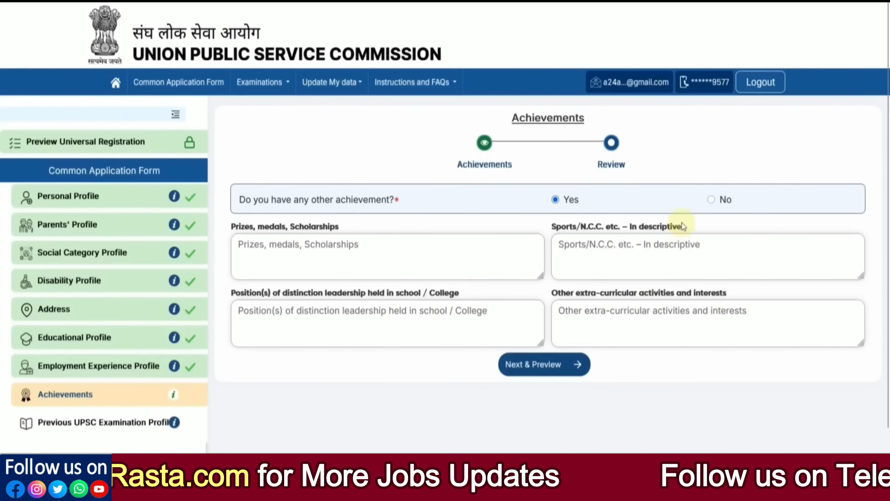
click(711, 200)
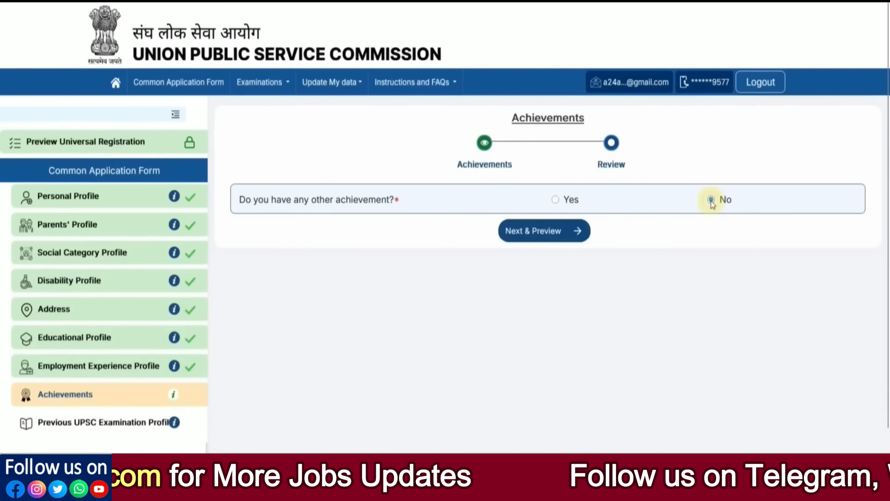
click(535, 236)
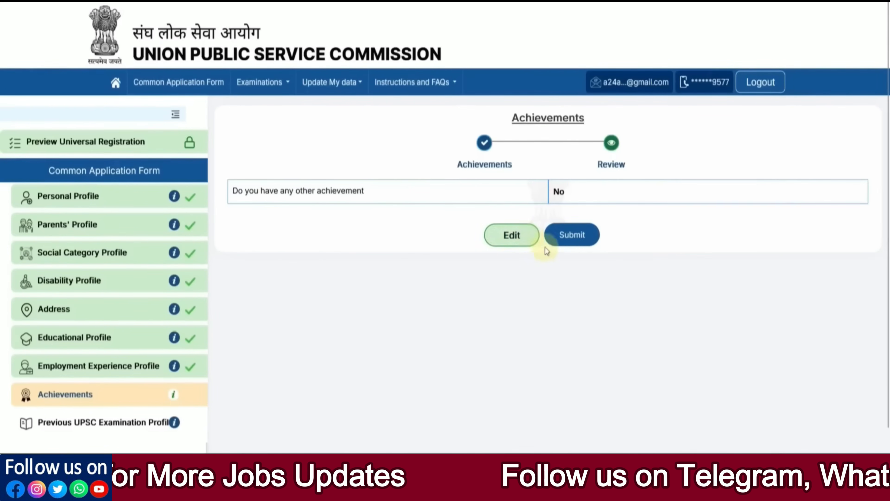
click(570, 242)
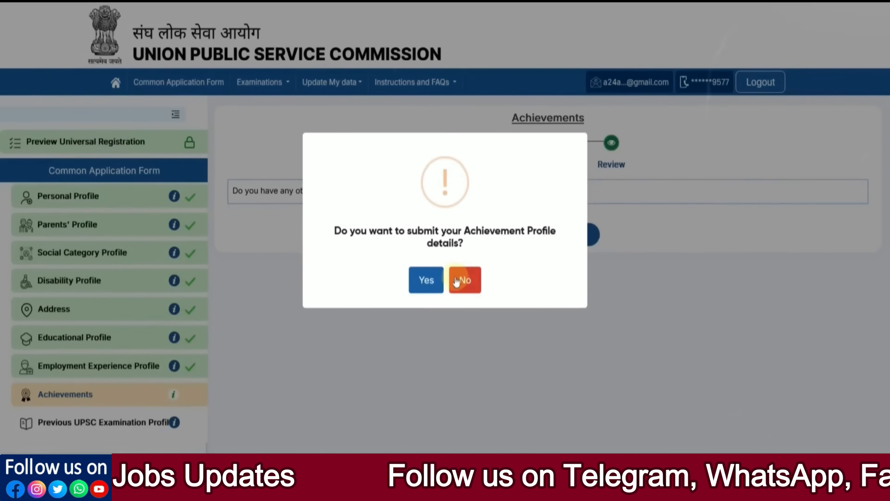
click(431, 279)
click(437, 276)
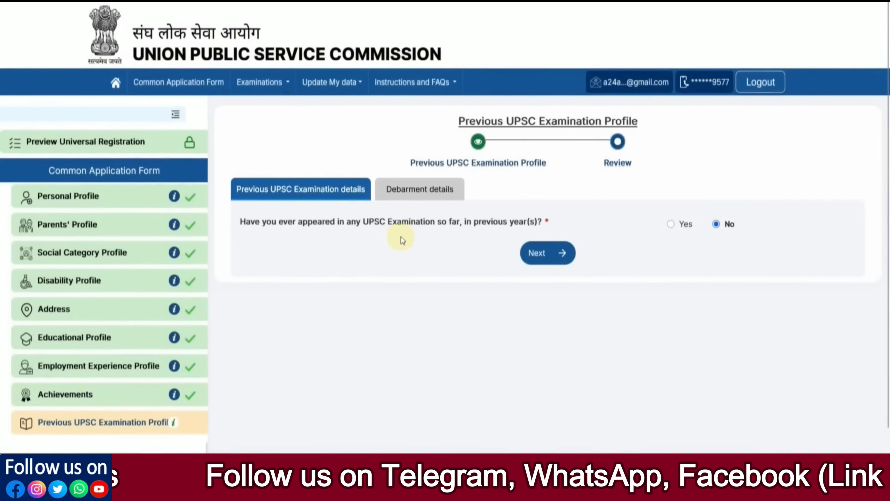
Answer Yes to having appeared in a previous UPSC examination and select National Defence Academy & Naval Academy Examination (I)
click(670, 226)
scroll(442, 306, down, 1)
click(385, 264)
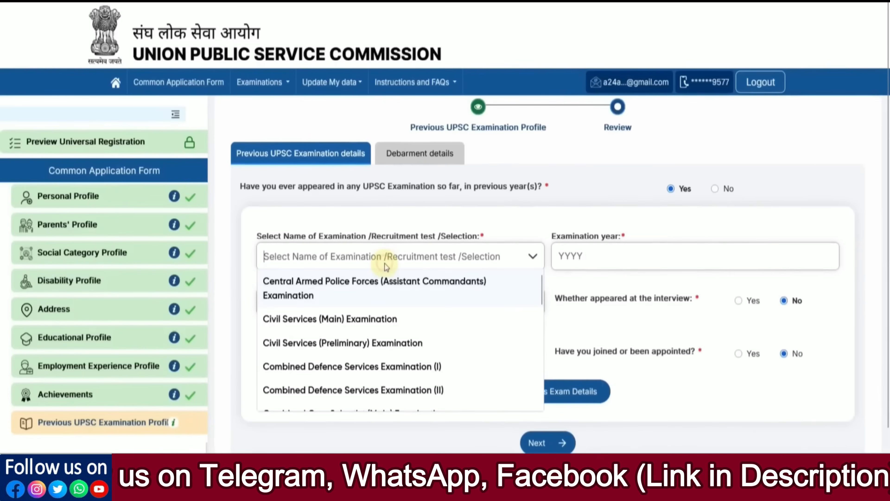
scroll(380, 308, down, 2)
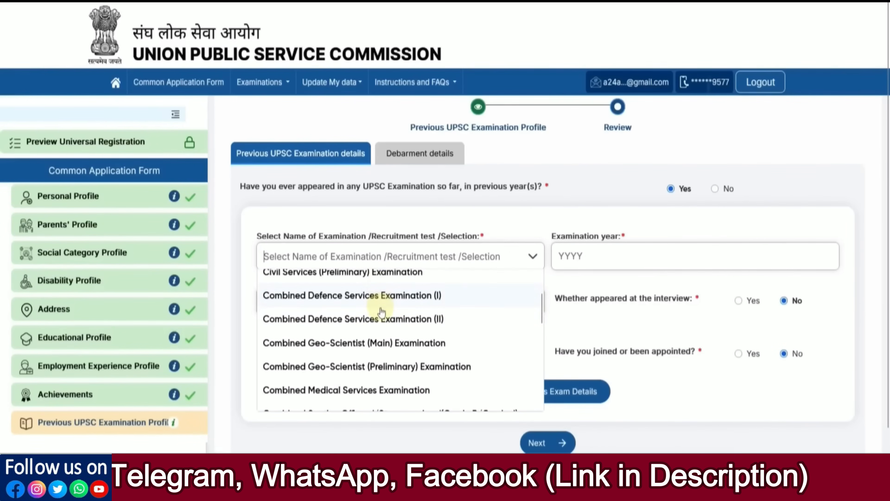
scroll(381, 312, down, 6)
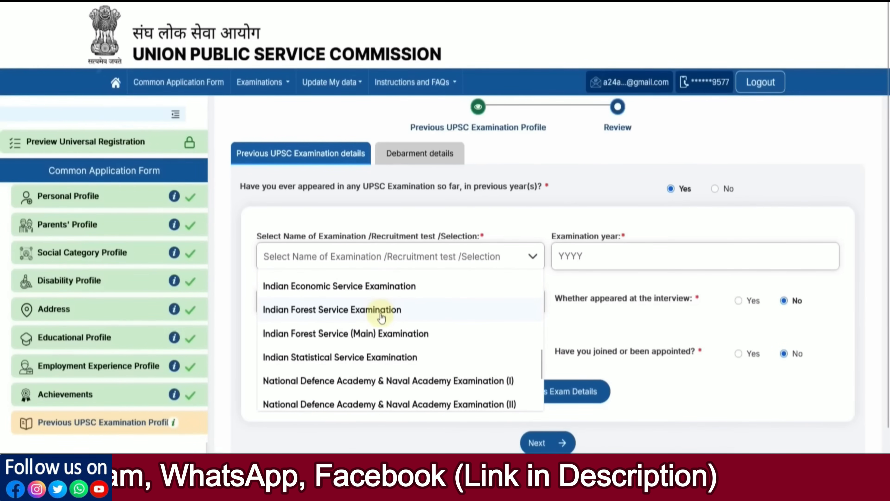
scroll(381, 317, down, 3)
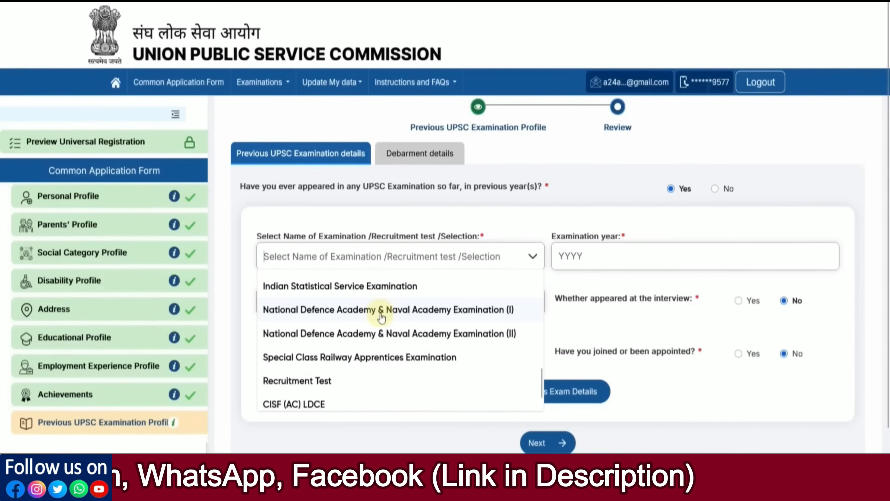
click(361, 315)
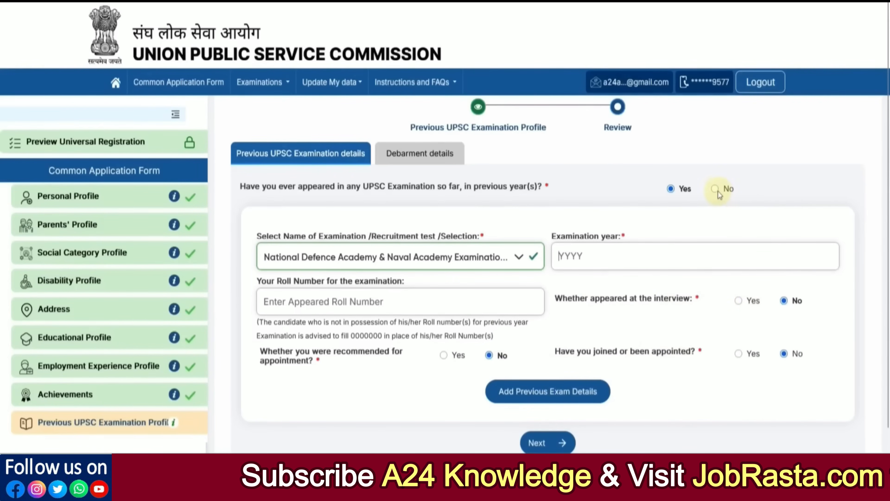
Change the answer about appearing in previous UPSC examinations to No and continue with the profile
click(726, 191)
click(533, 253)
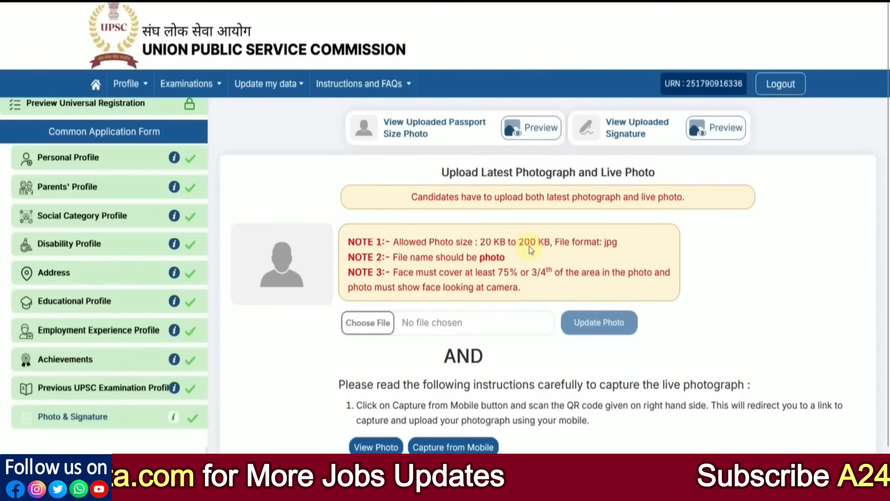
Highlight the required file name in the photo upload notes and review the live photograph instructions
click(481, 259)
drag(482, 259, 506, 259)
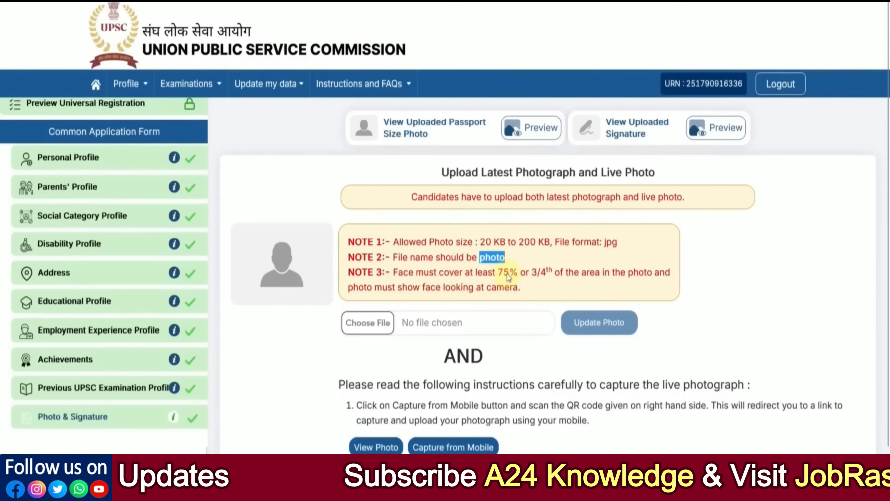
scroll(538, 358, down, 4)
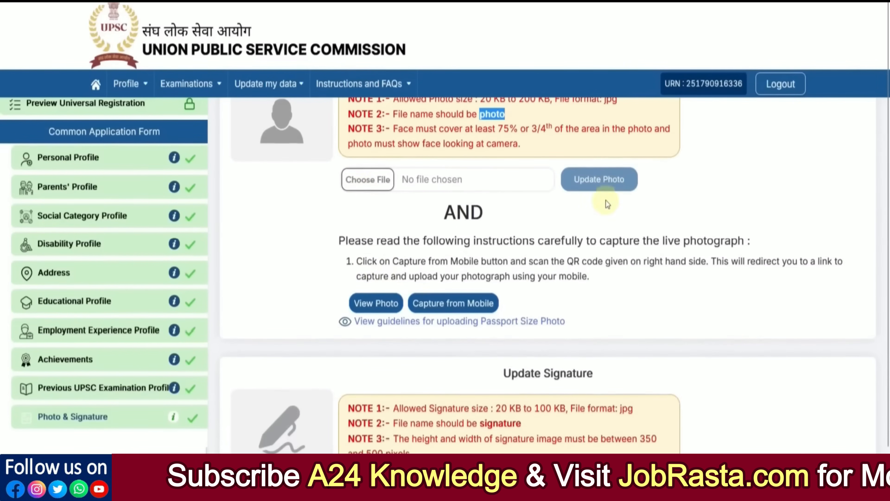
Open the guidelines for uploading a passport size photo and examine the specimen photographs, upload instructions and acceptance table
click(450, 321)
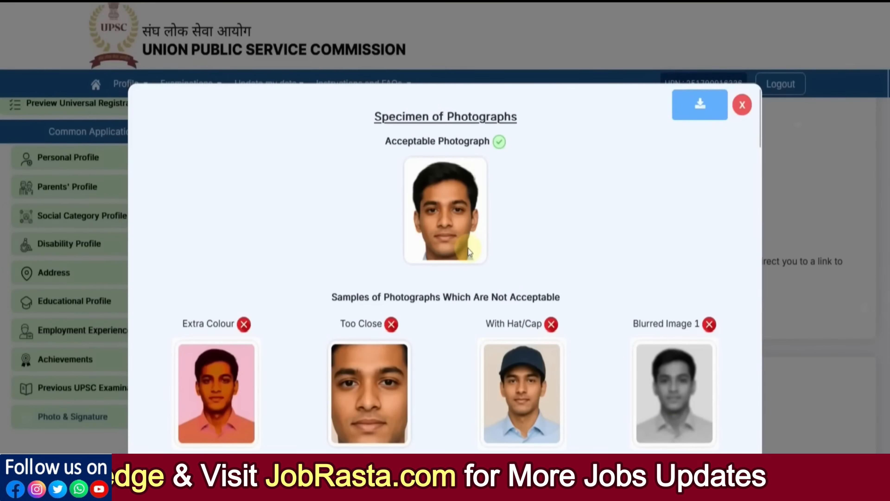
scroll(456, 251, down, 5)
scroll(652, 245, down, 2)
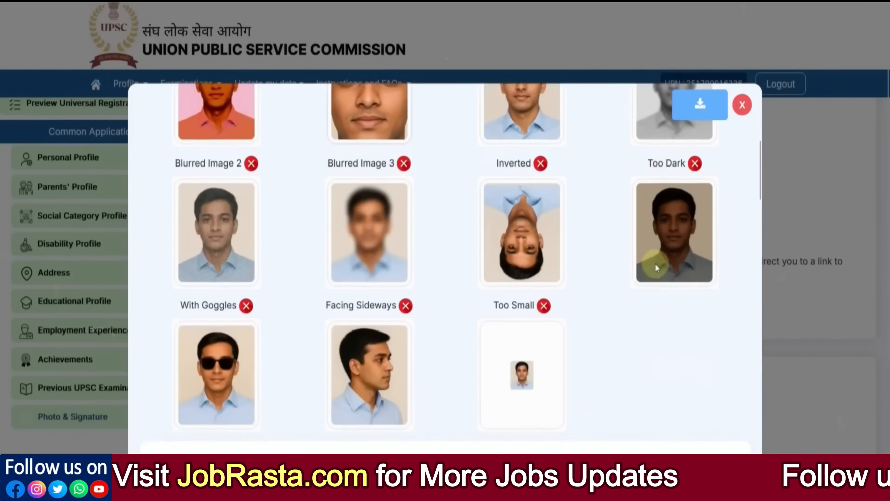
scroll(655, 281, down, 4)
scroll(655, 294, down, 6)
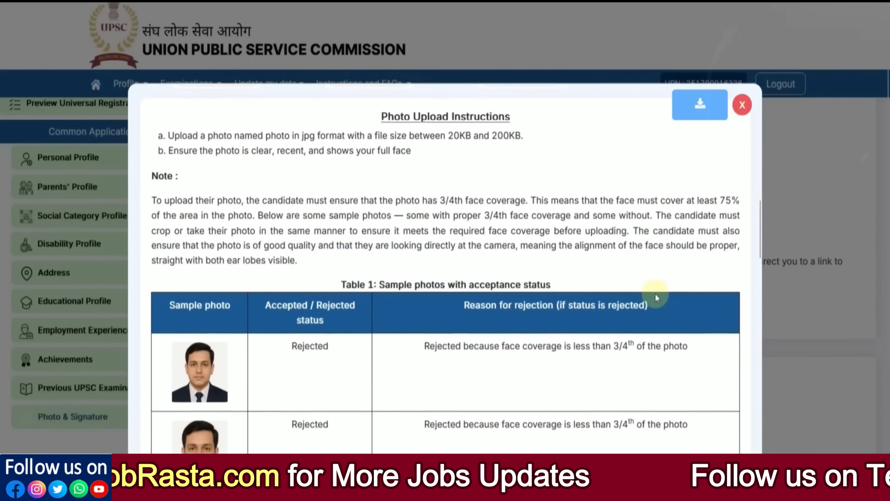
scroll(656, 296, down, 6)
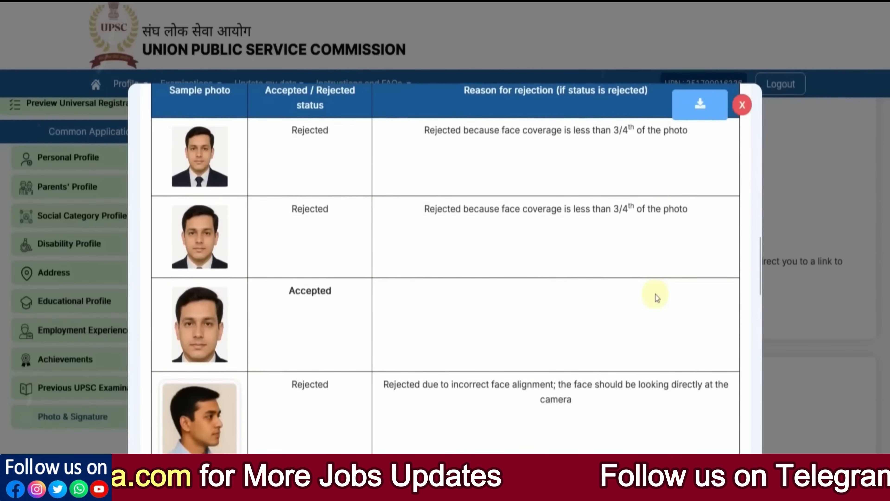
scroll(655, 295, up, 2)
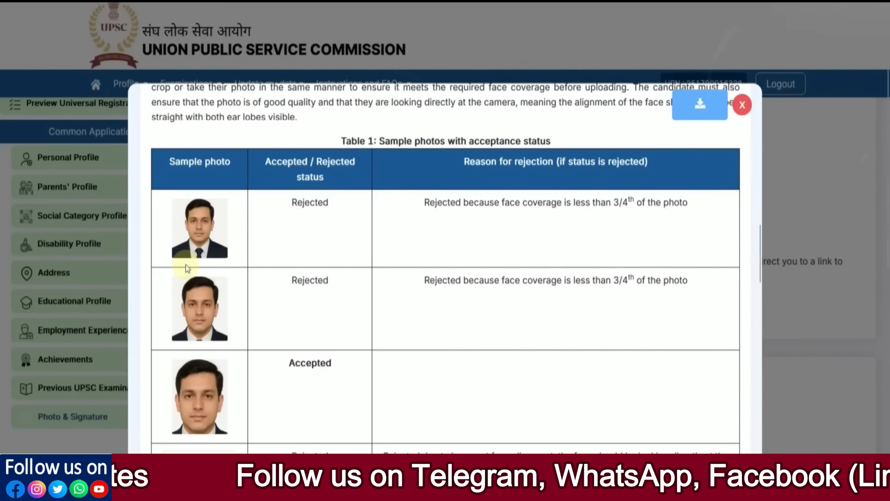
Recheck the sample photo acceptance table and specimen photographs, and close the photo guidelines
scroll(574, 298, up, 3)
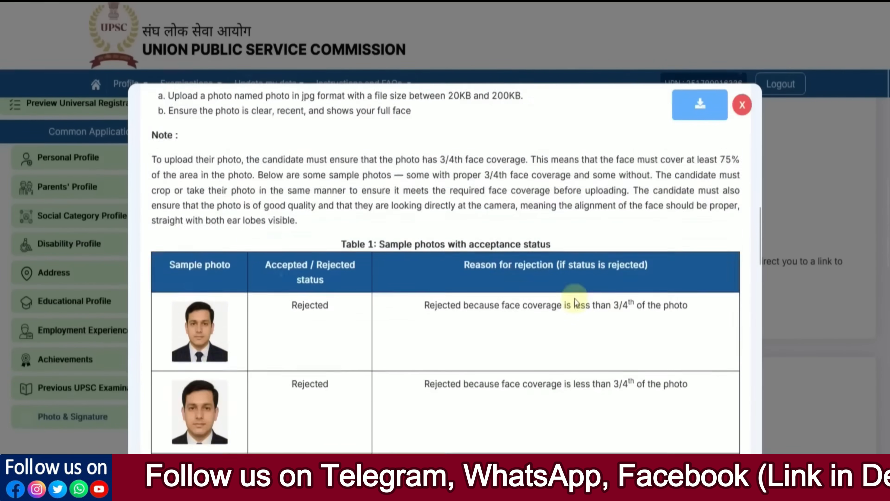
scroll(576, 297, up, 20)
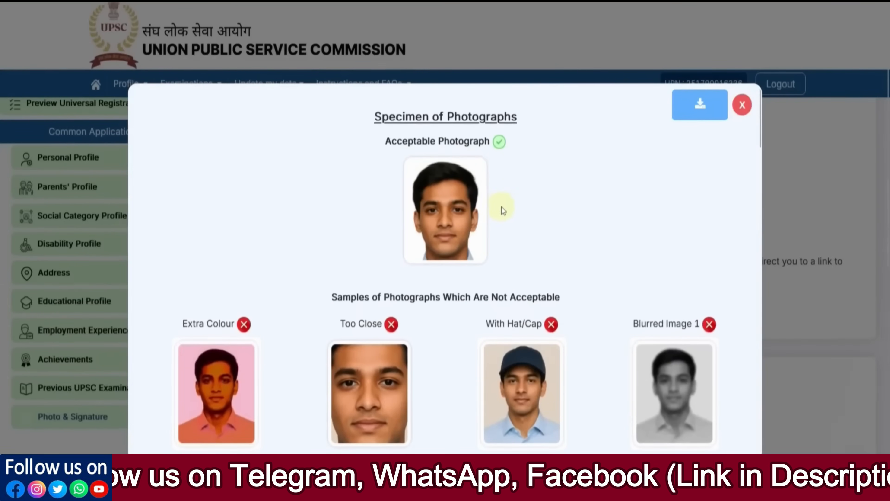
click(743, 106)
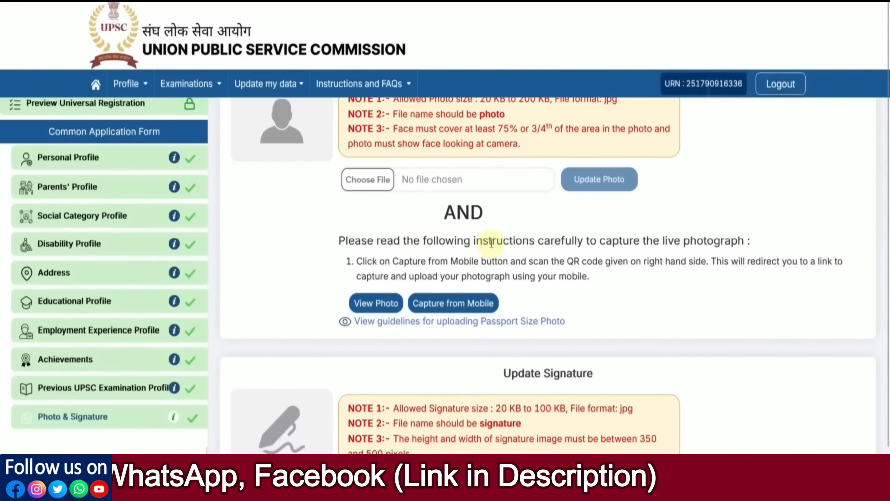
Start the live photograph capture from a mobile device, read the capture instructions on the phone page and capture the photo
scroll(661, 277, down, 3)
scroll(661, 277, up, 5)
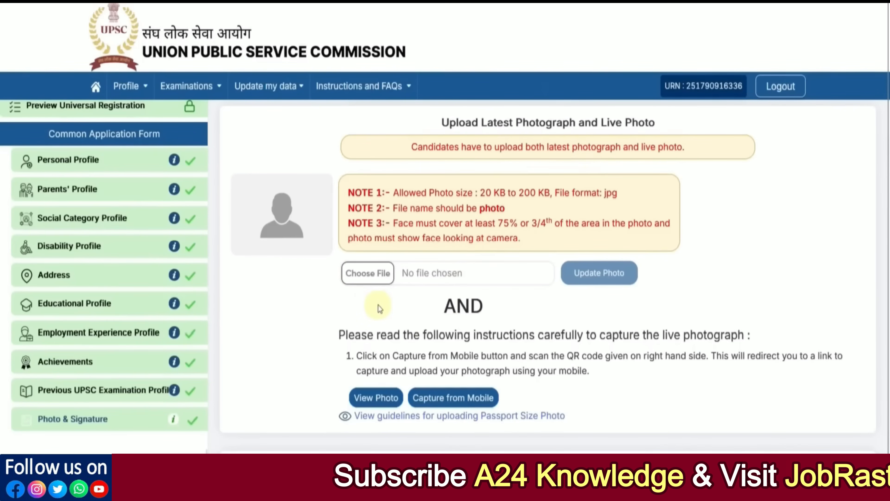
scroll(378, 305, down, 4)
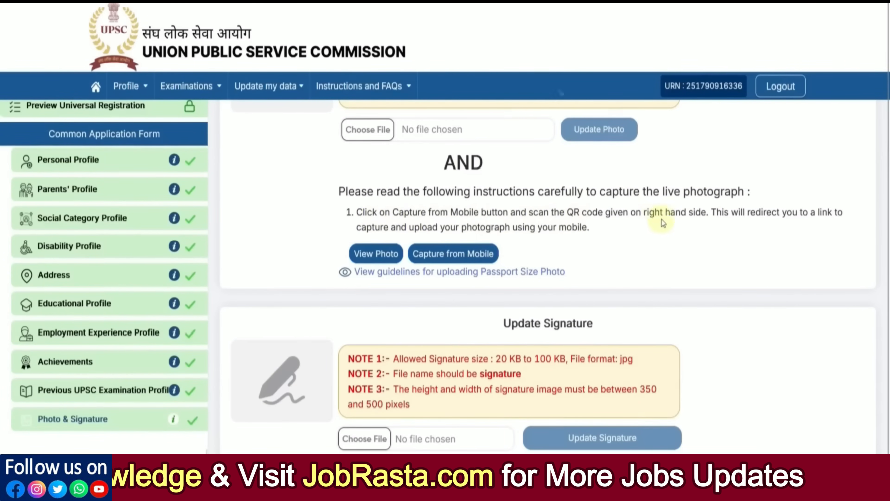
click(462, 260)
scroll(567, 304, down, 2)
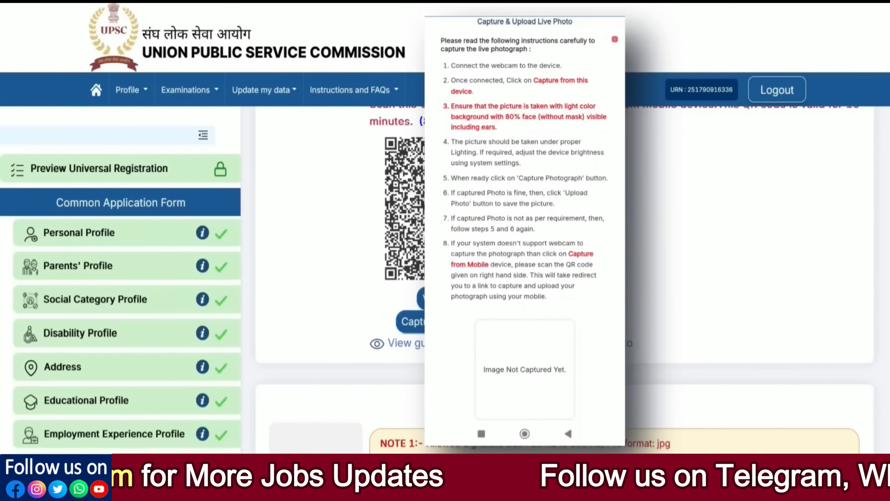
scroll(525, 218, down, 1)
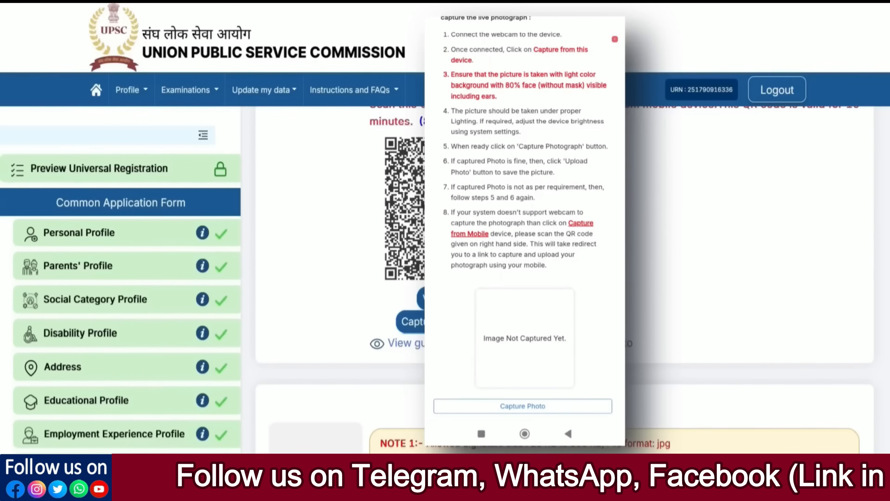
click(523, 406)
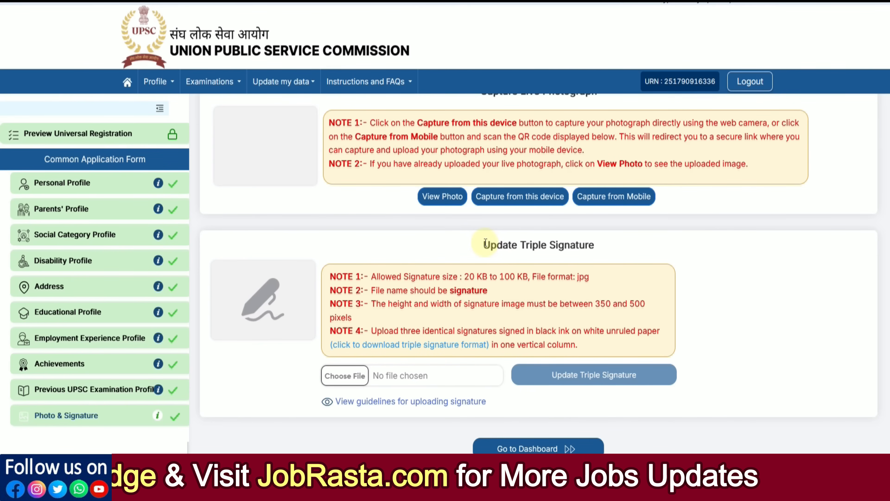
Highlight the Update Triple Signature heading, download the triple signature format and open the downloaded signature.jpg
drag(483, 246, 569, 246)
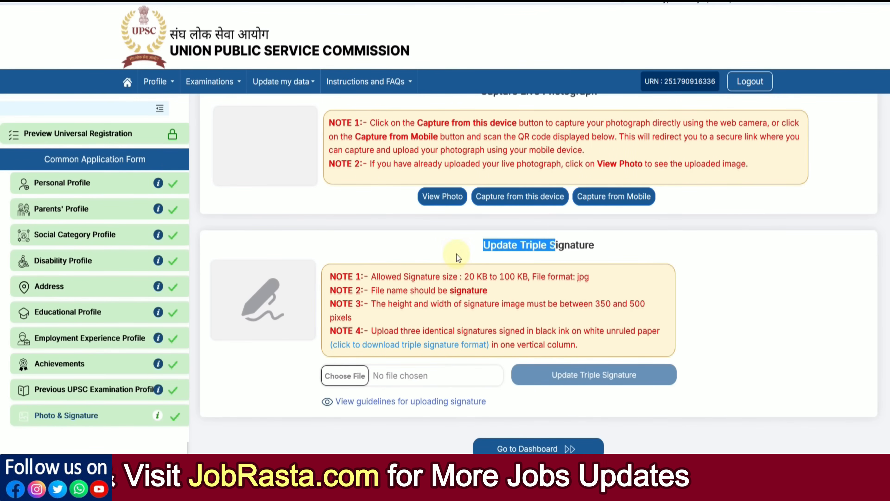
click(470, 254)
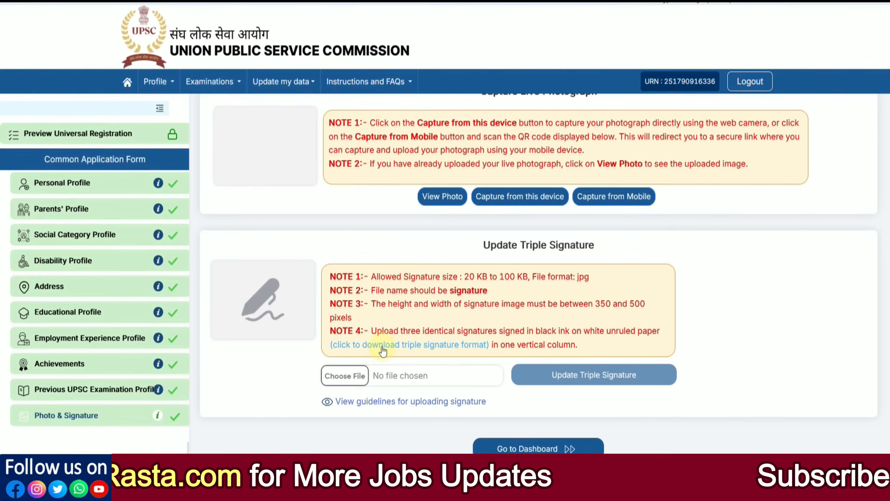
click(401, 346)
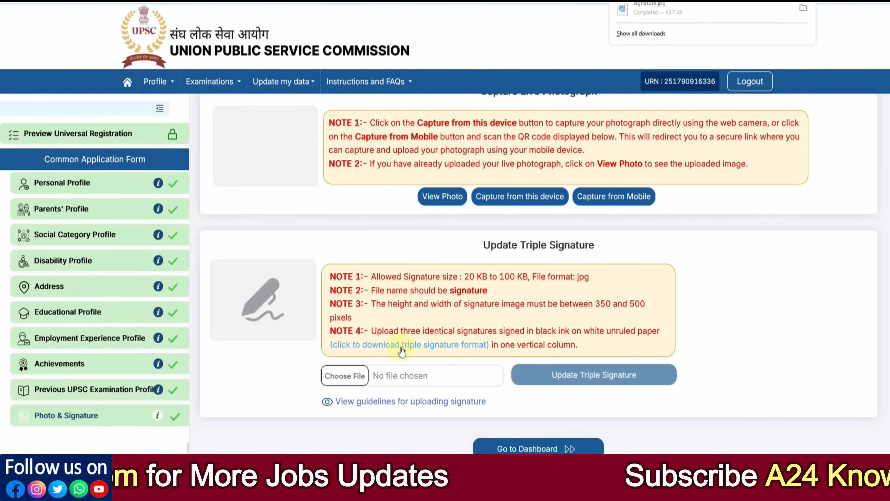
click(675, 12)
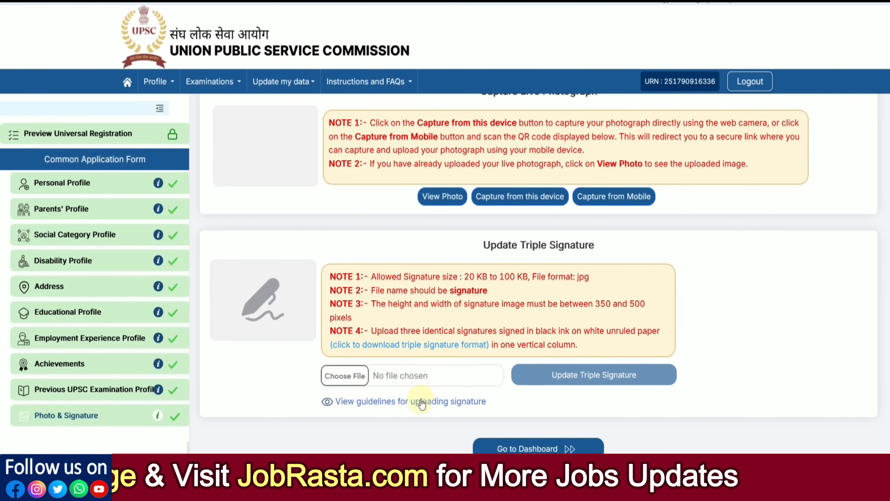
Open the signature upload guidelines, examine the instructions, acceptable specimen and common mistakes, and close them
click(398, 403)
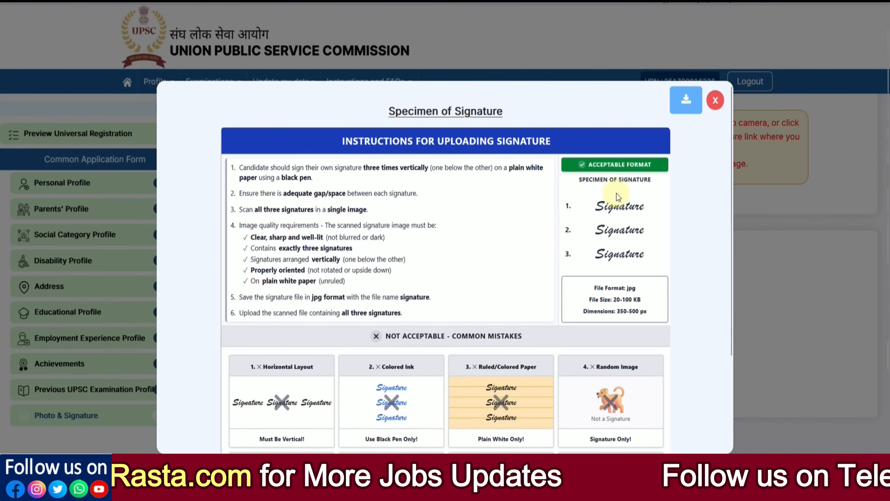
scroll(638, 210, down, 2)
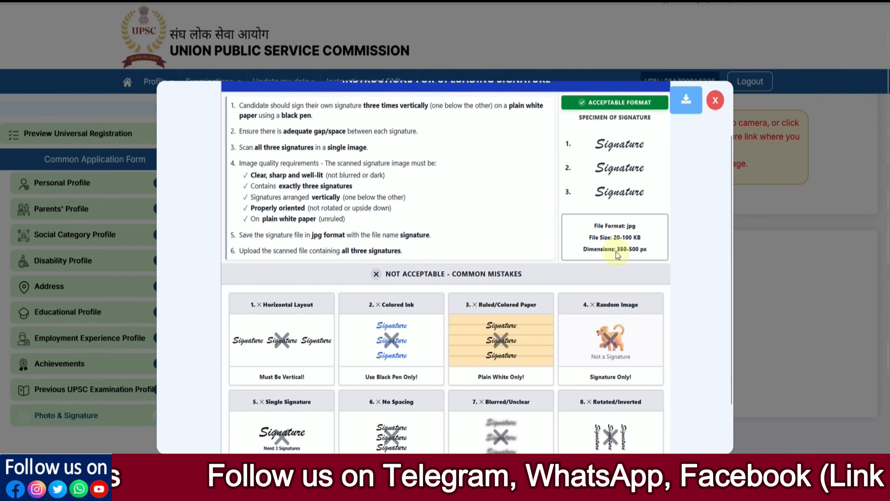
scroll(474, 221, up, 2)
scroll(474, 221, up, 1)
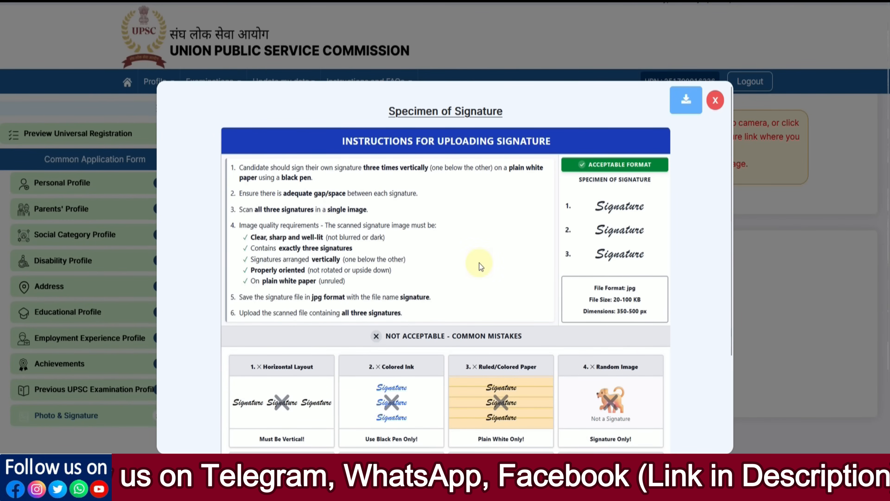
scroll(479, 263, down, 5)
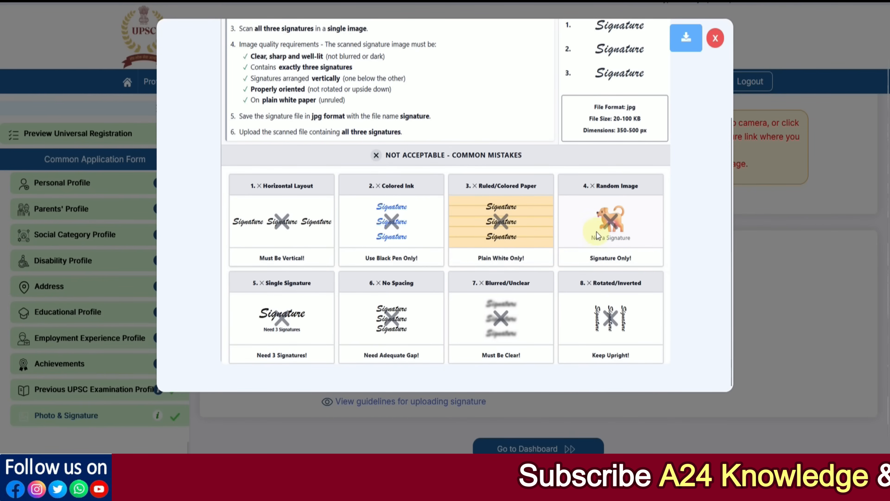
scroll(597, 232, down, 1)
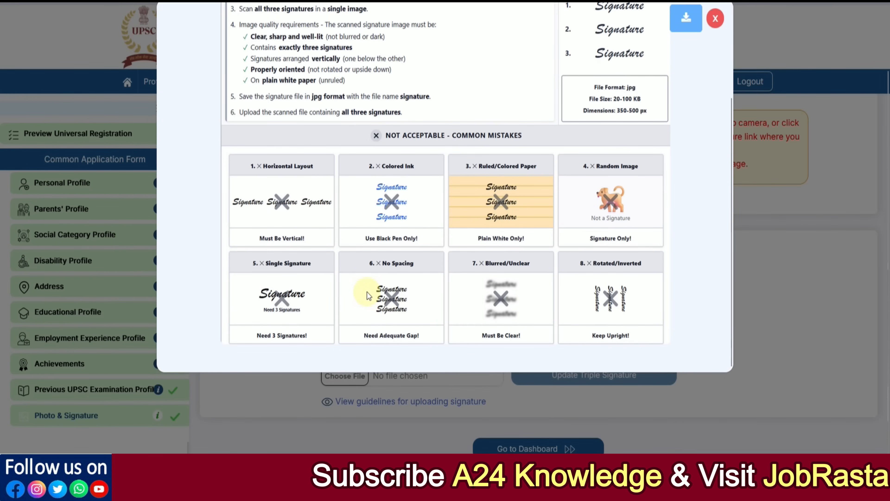
scroll(409, 291, up, 3)
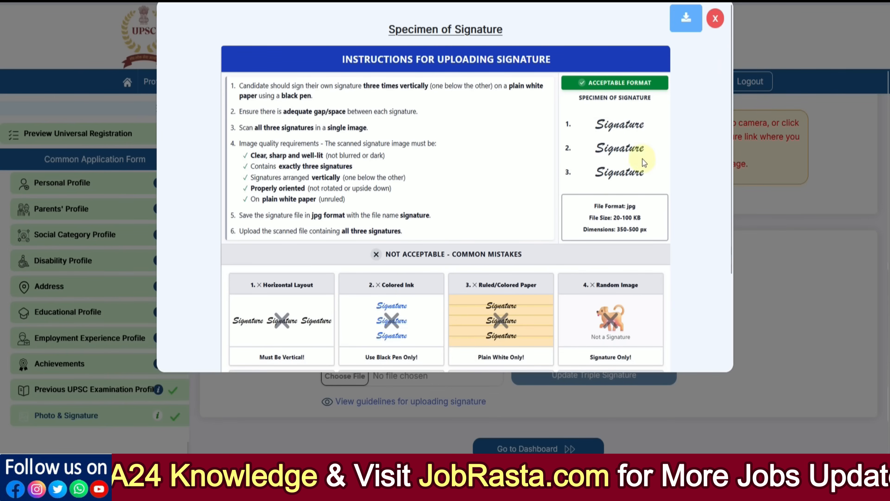
click(716, 19)
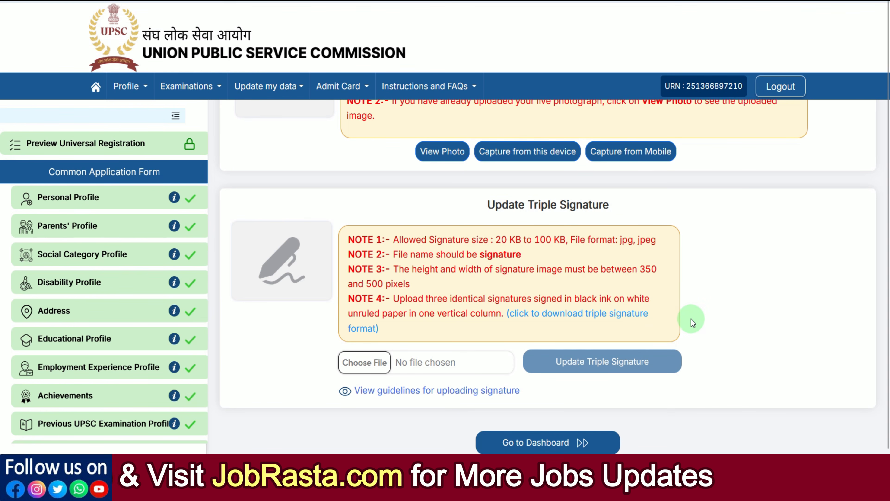
Open the list of recruitment posts available for application
scroll(686, 316, up, 10)
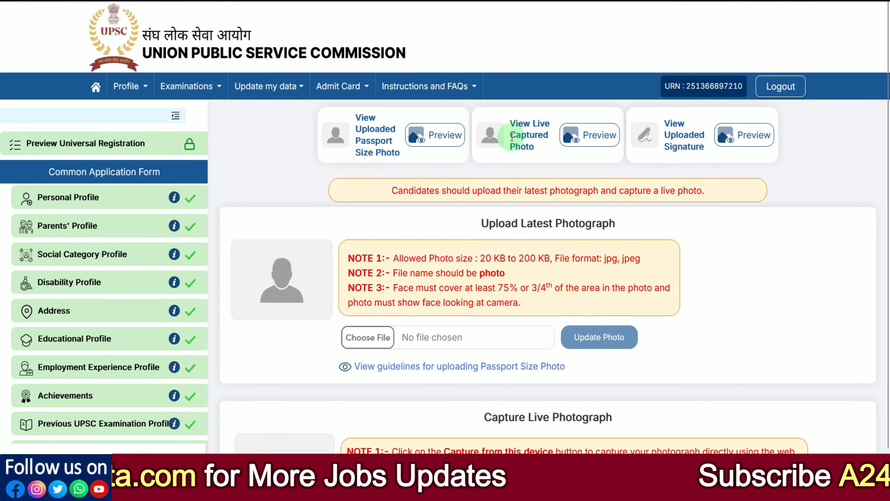
click(219, 92)
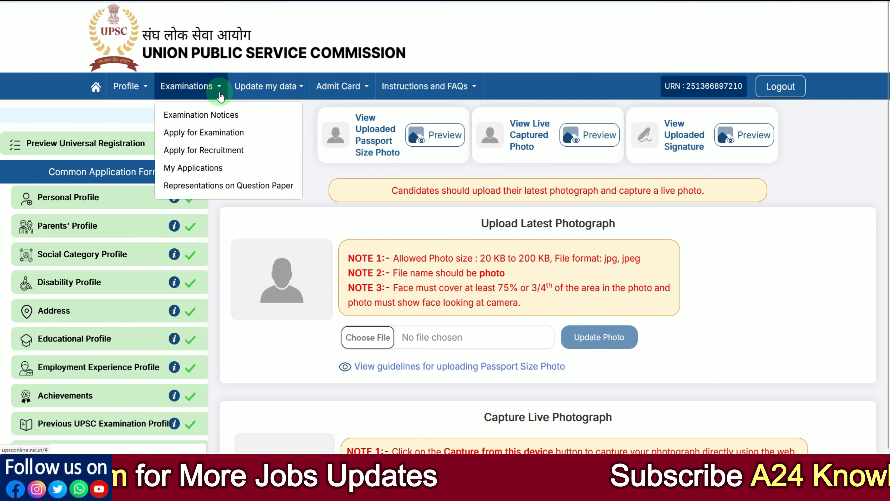
click(218, 156)
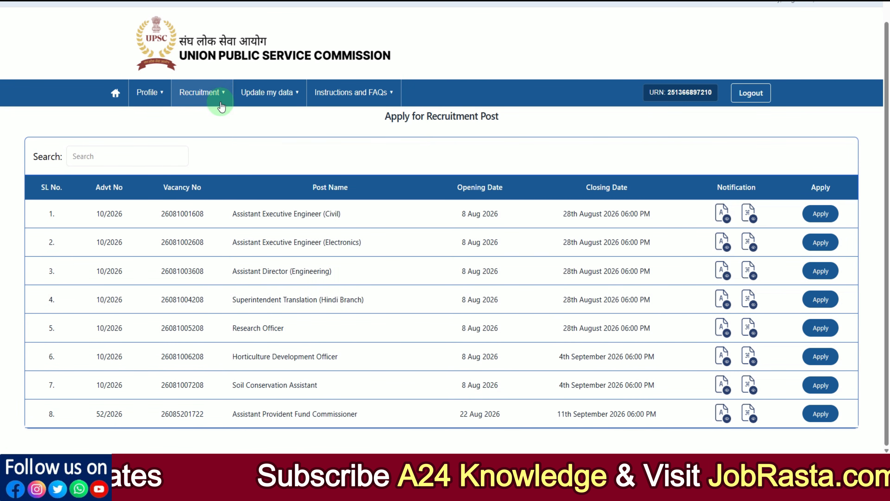
click(214, 94)
click(382, 158)
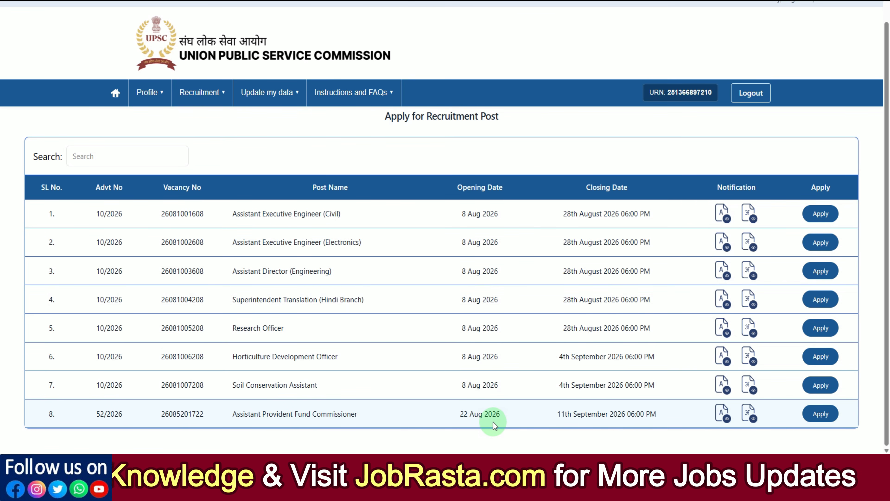
Apply for the Assistant Provident Fund Commissioner post, confirm having read the instructions and agreeing to the terms, and proceed
click(822, 417)
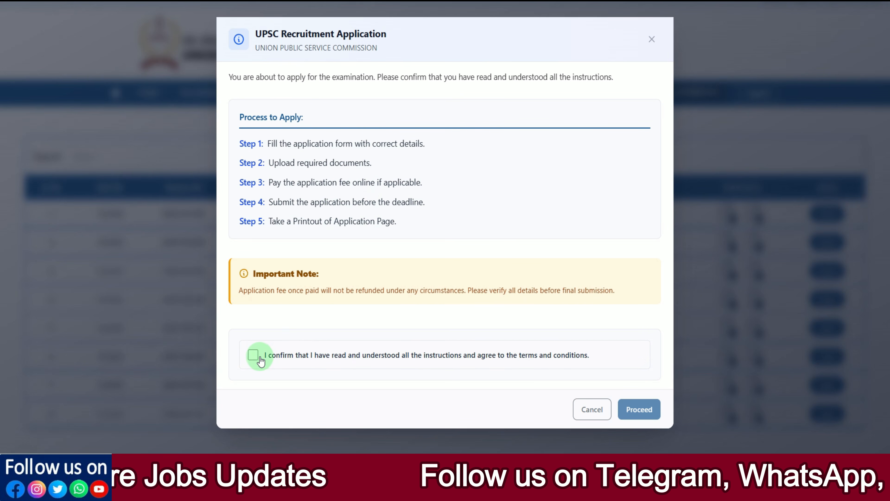
click(253, 355)
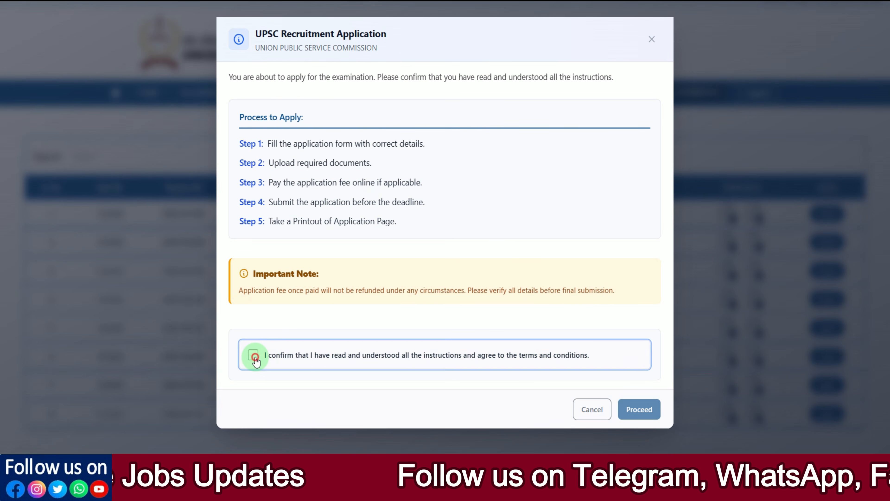
click(641, 415)
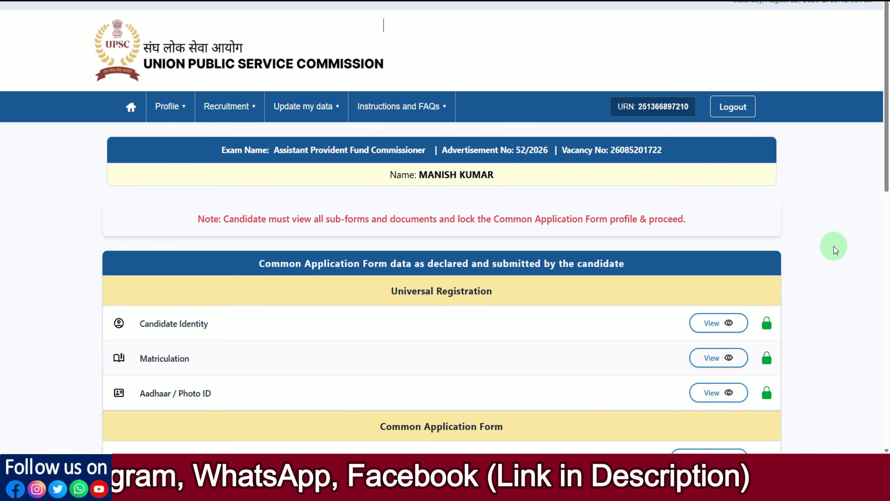
View the Employment section of the Common Application Form data and close it without editing
scroll(834, 246, down, 4)
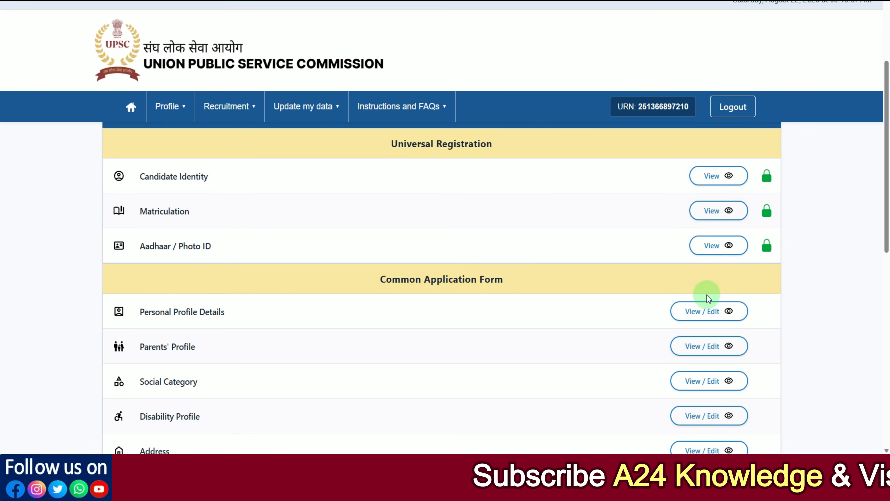
scroll(706, 295, down, 4)
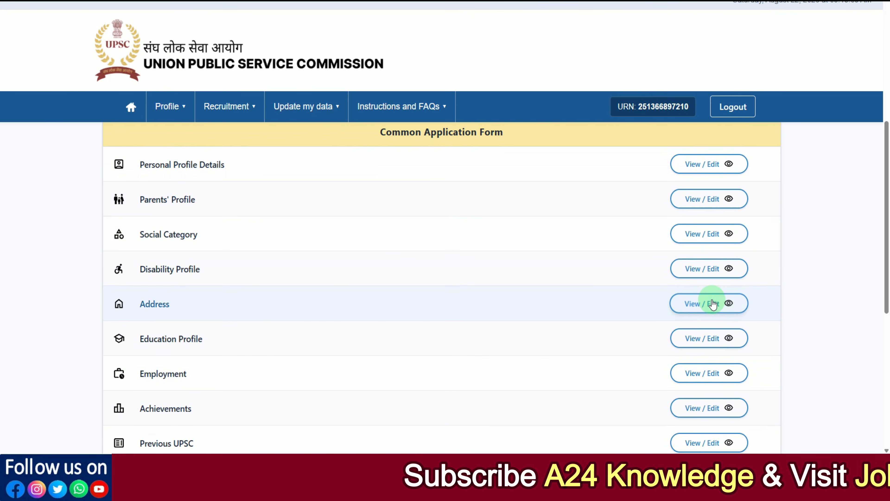
scroll(712, 305, up, 3)
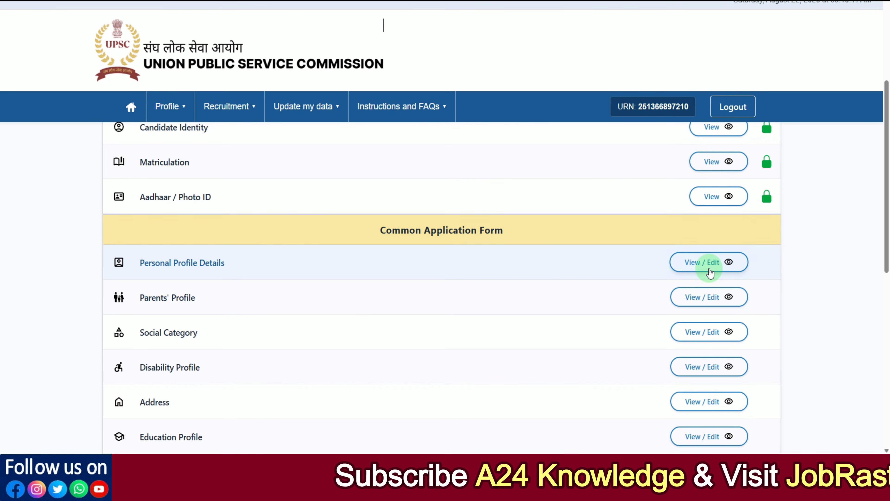
scroll(712, 274, down, 2)
scroll(716, 285, down, 2)
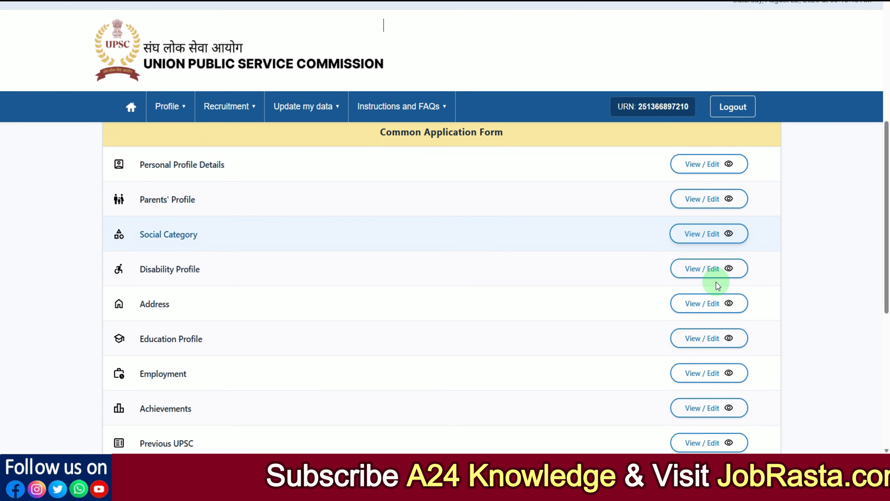
scroll(716, 285, down, 2)
click(690, 325)
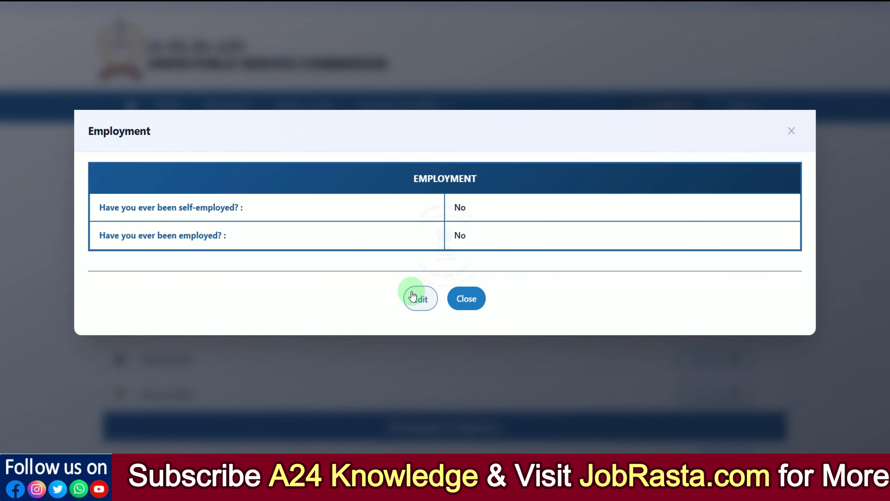
click(466, 299)
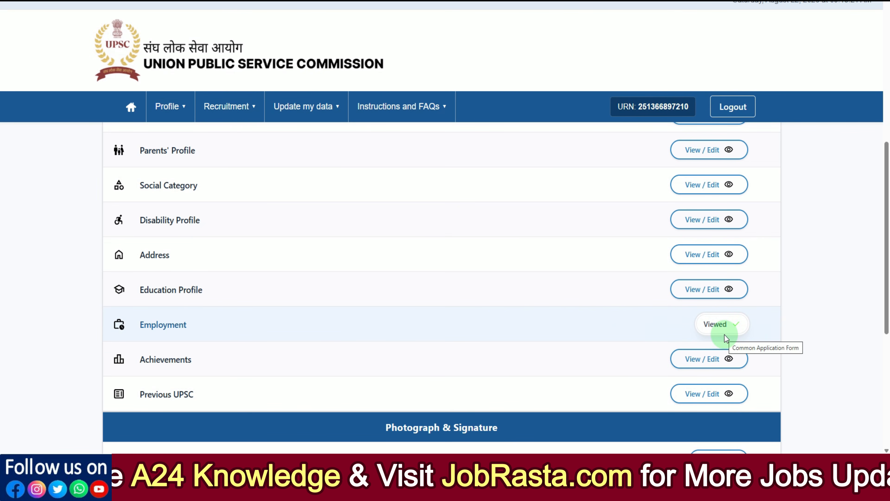
Look over the remaining Common Application Form sections, the Photograph & Signature entries and the declaration
scroll(722, 261, down, 2)
scroll(722, 262, down, 2)
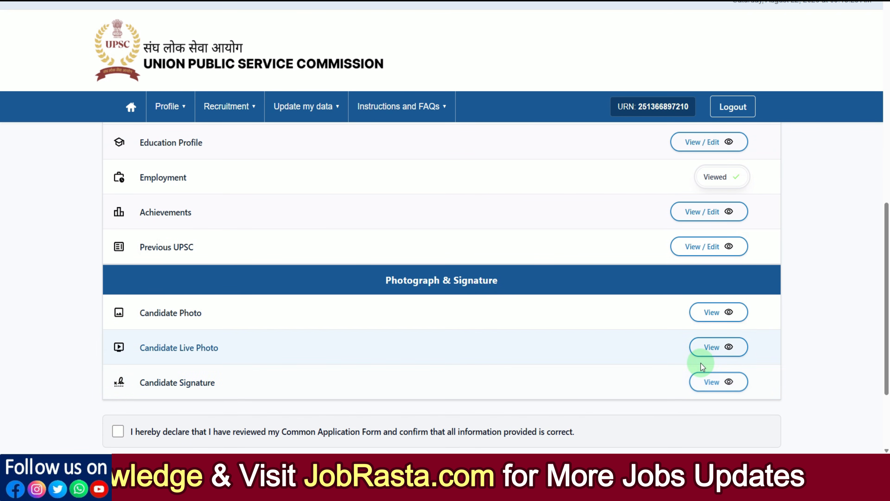
scroll(703, 362, down, 1)
scroll(711, 326, up, 1)
scroll(711, 325, up, 2)
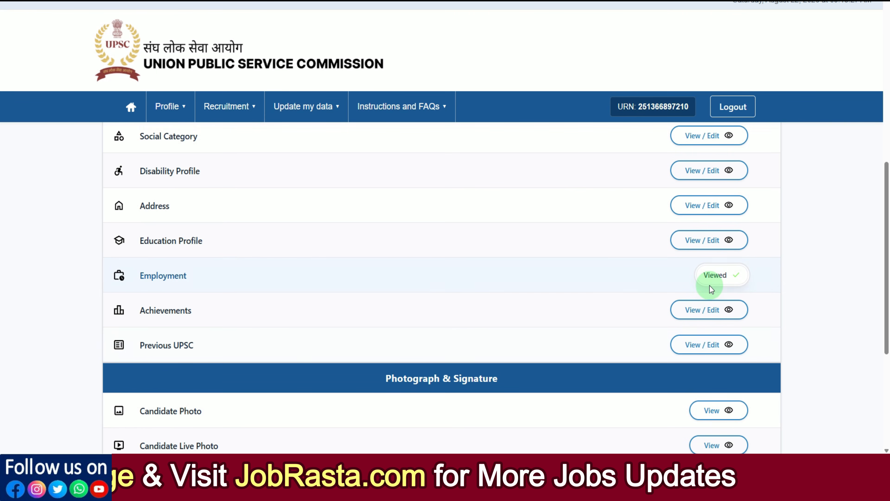
scroll(710, 286, up, 1)
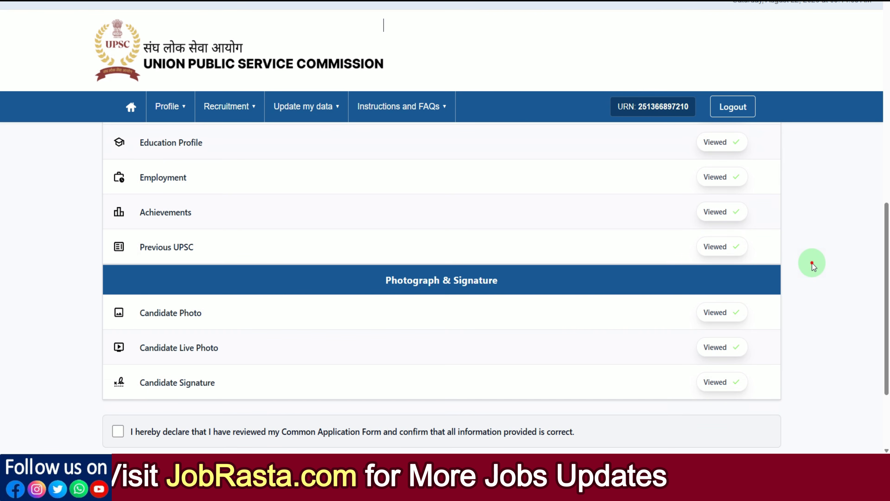
Declare the Common Application Form reviewed and correct, lock the common application profile, and proceed to the post application
scroll(805, 266, up, 1)
scroll(760, 242, up, 1)
scroll(734, 195, down, 3)
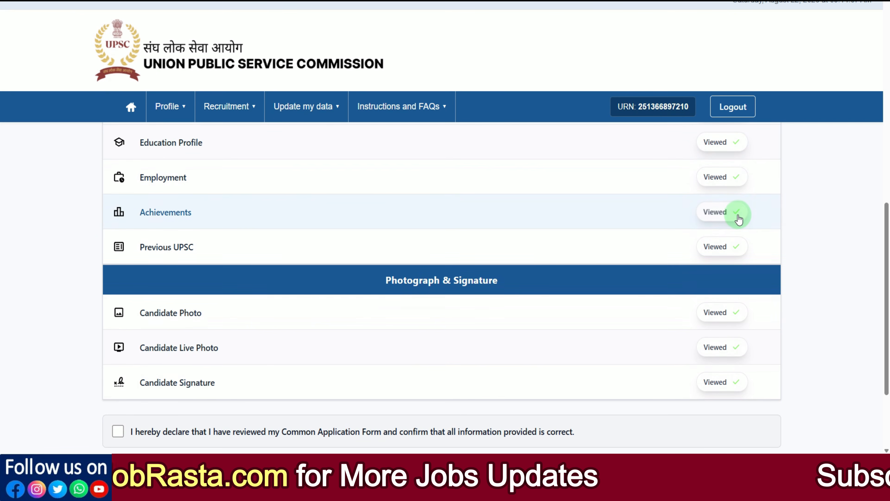
click(140, 382)
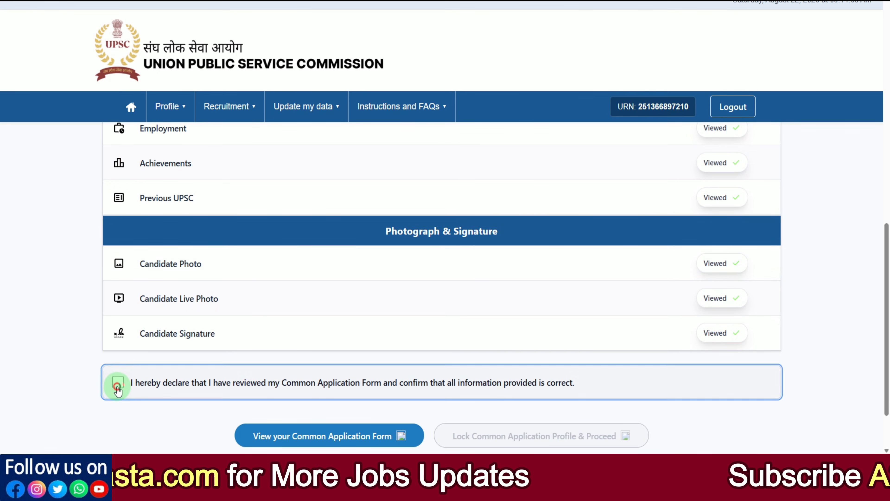
scroll(247, 374, down, 1)
scroll(247, 375, down, 1)
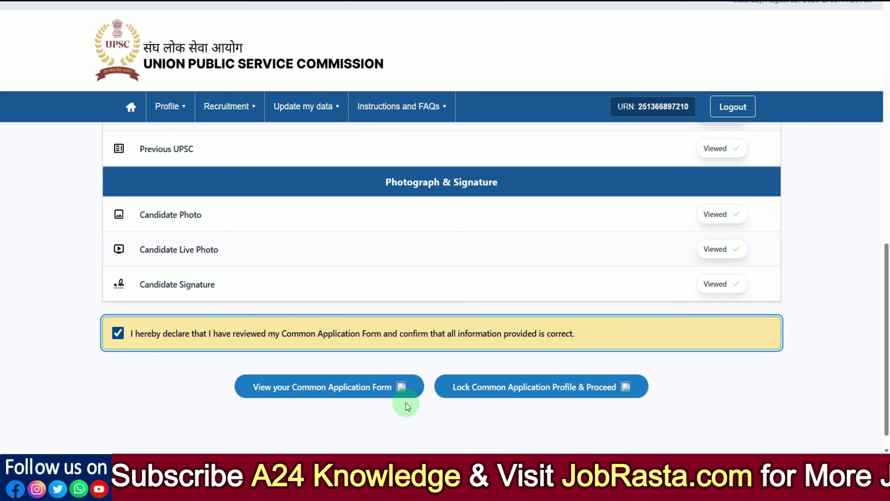
click(517, 396)
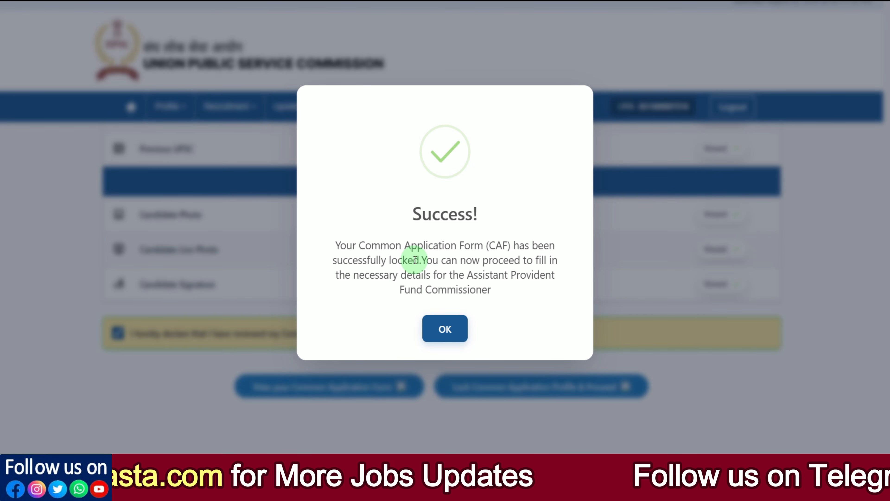
click(450, 336)
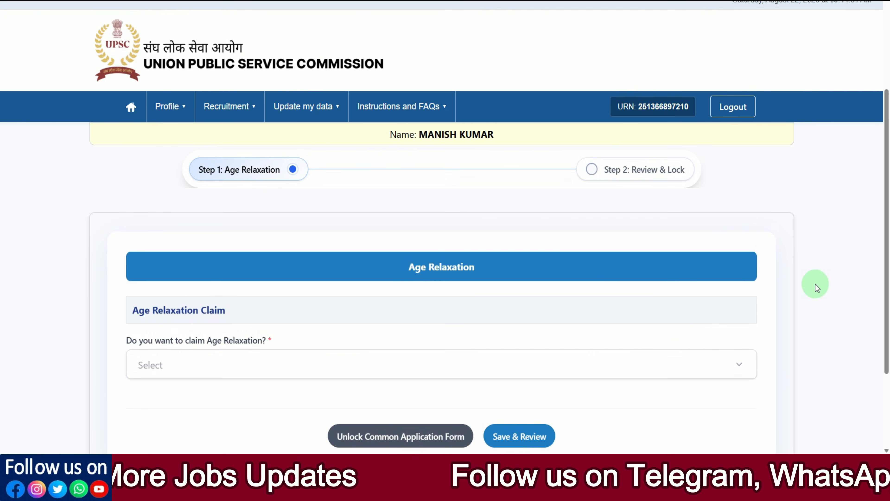
Set the age relaxation claim to Yes and look over the relaxation categories and supporting document upload
scroll(816, 284, down, 3)
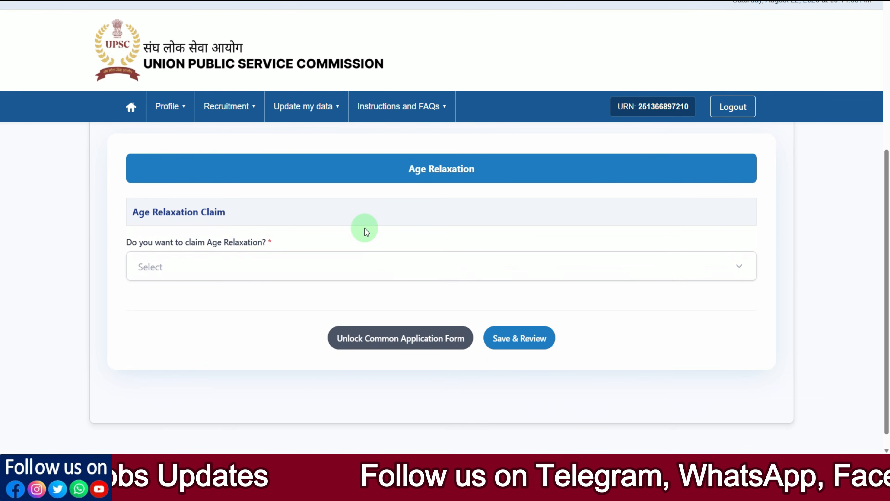
click(320, 252)
click(183, 301)
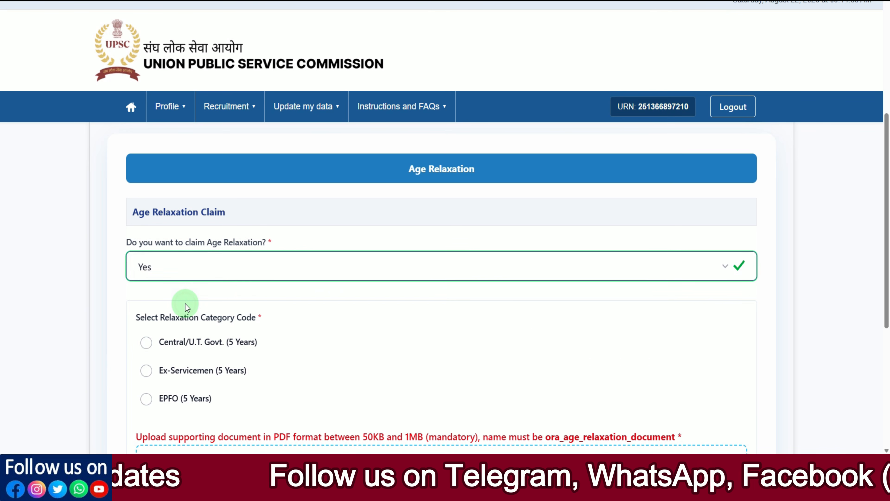
scroll(255, 309, down, 1)
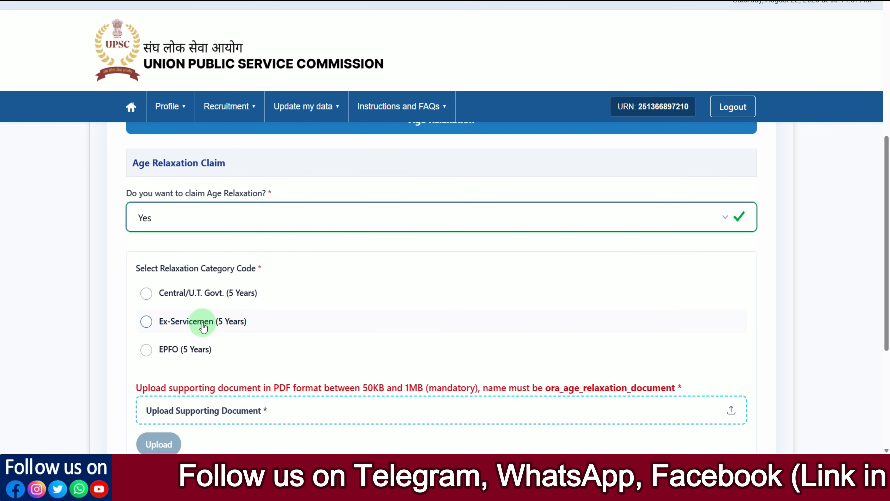
scroll(204, 325, down, 1)
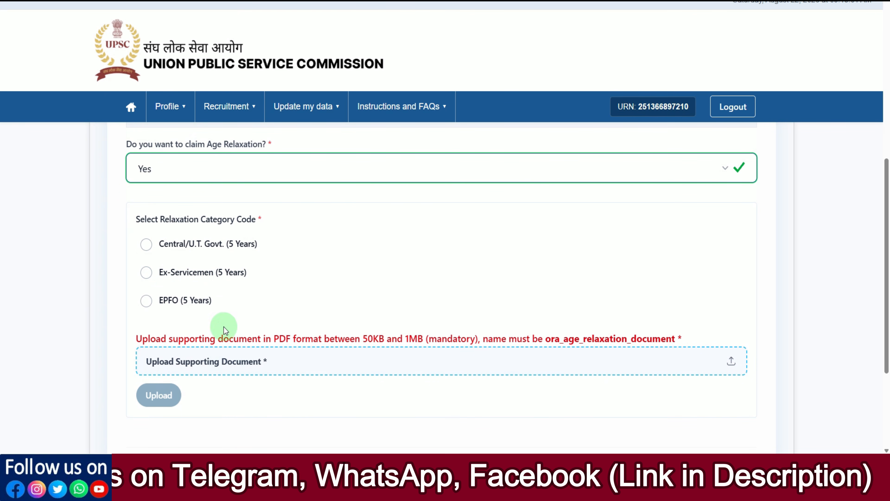
Set the age relaxation claim to No, then save and review the section
click(164, 173)
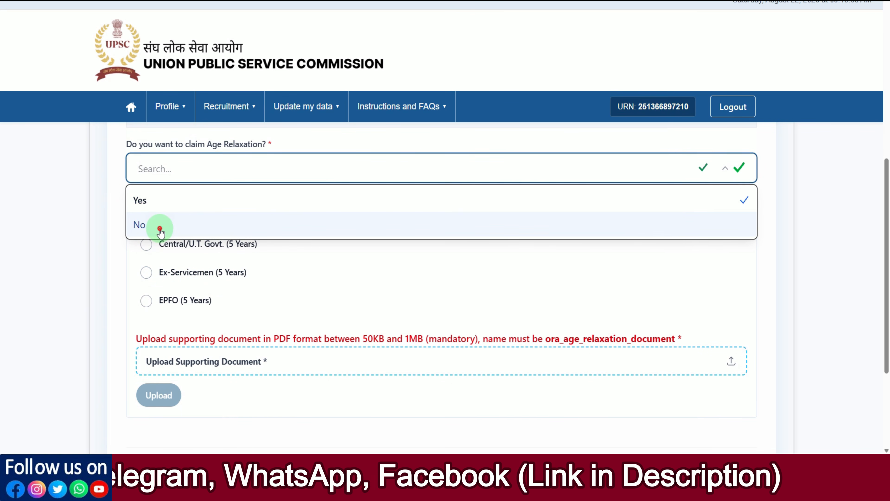
click(159, 226)
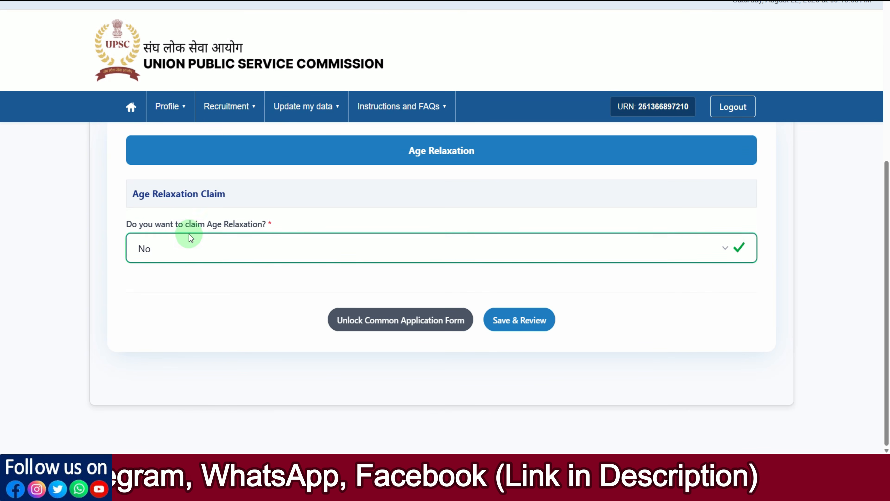
click(530, 330)
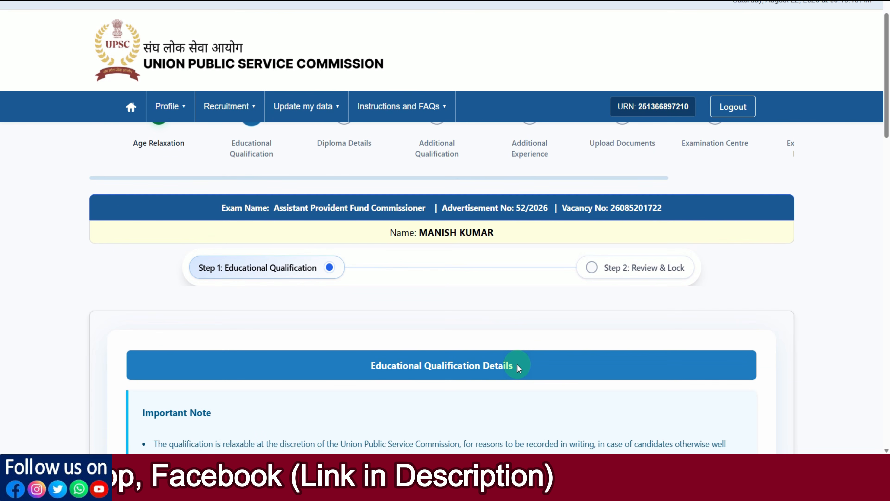
Set the new essential qualification's level to Graduate and its degree to Bachelor's Degree
scroll(372, 305, down, 2)
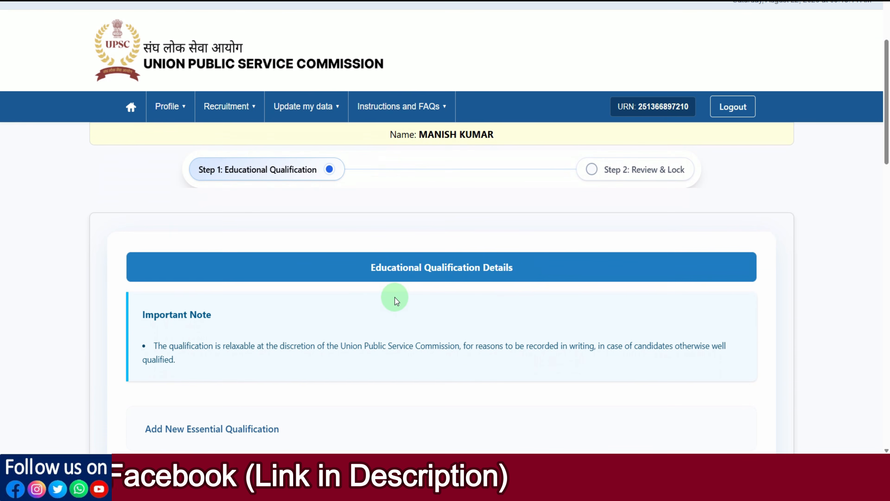
scroll(397, 298, down, 5)
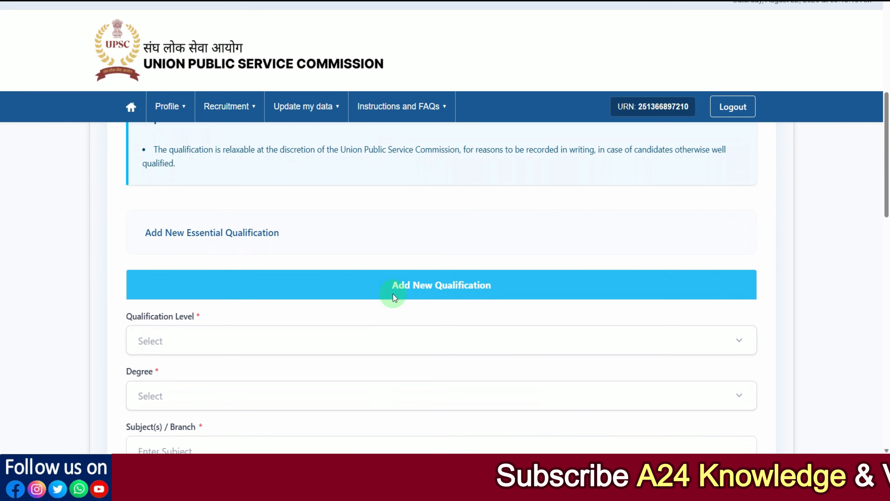
scroll(394, 294, down, 2)
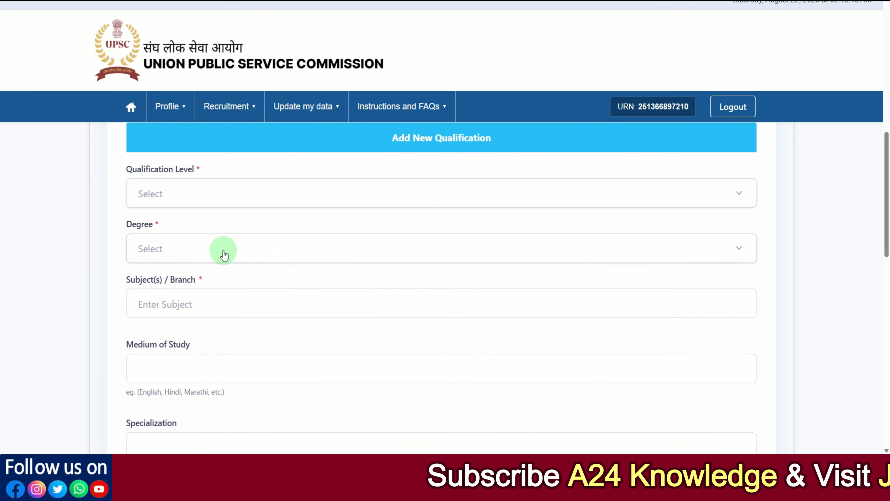
click(184, 200)
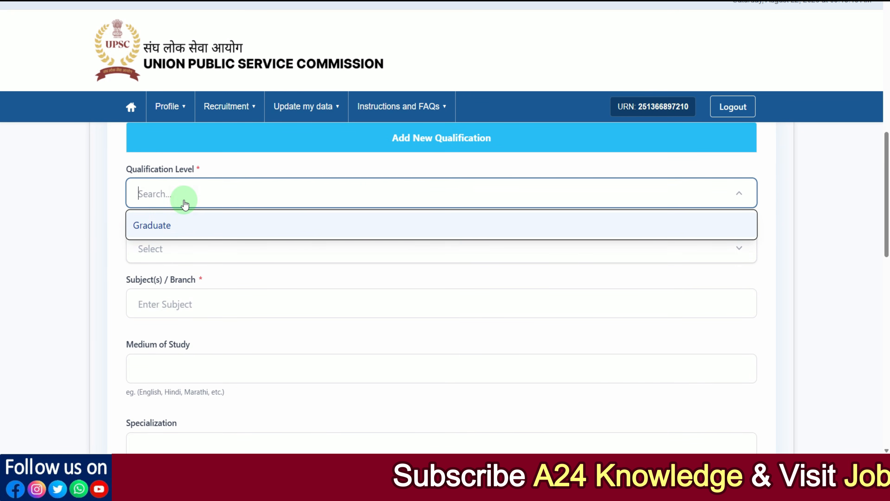
click(161, 236)
scroll(180, 233, down, 1)
click(165, 210)
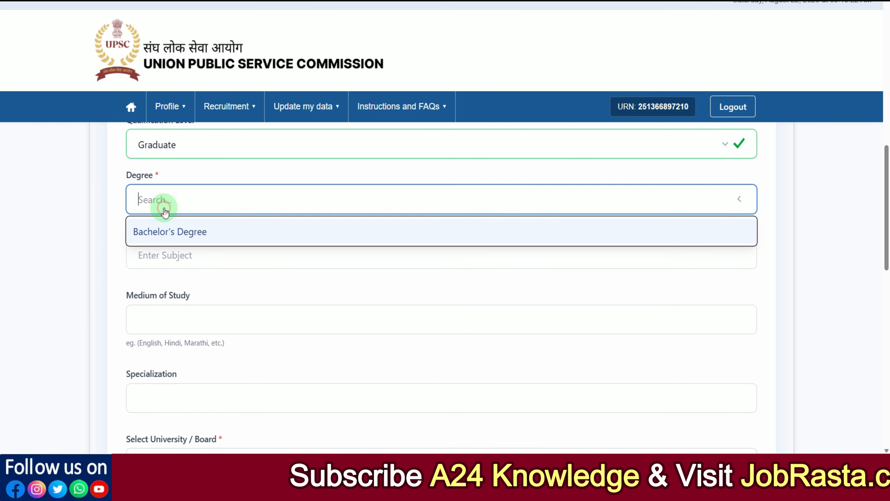
click(169, 232)
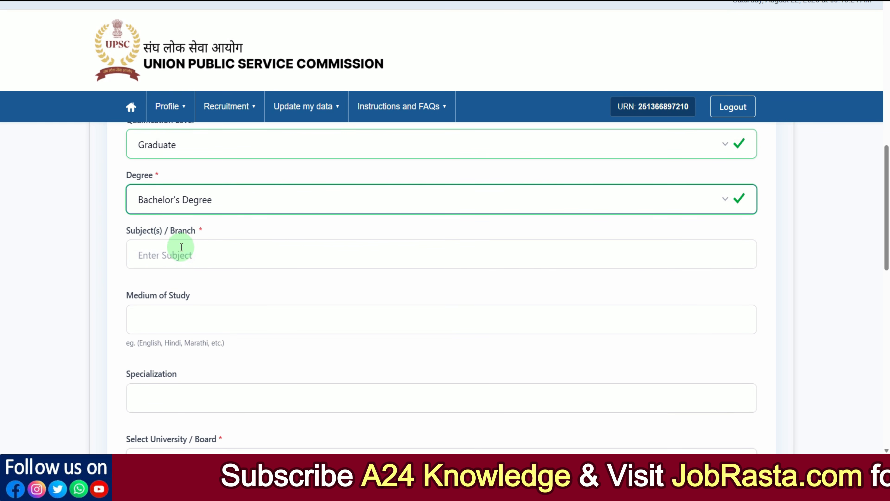
Enter MECHANICAL ENGINEERING as the subject and ENGLISH as the medium of study, leaving the specialization blank
click(174, 256)
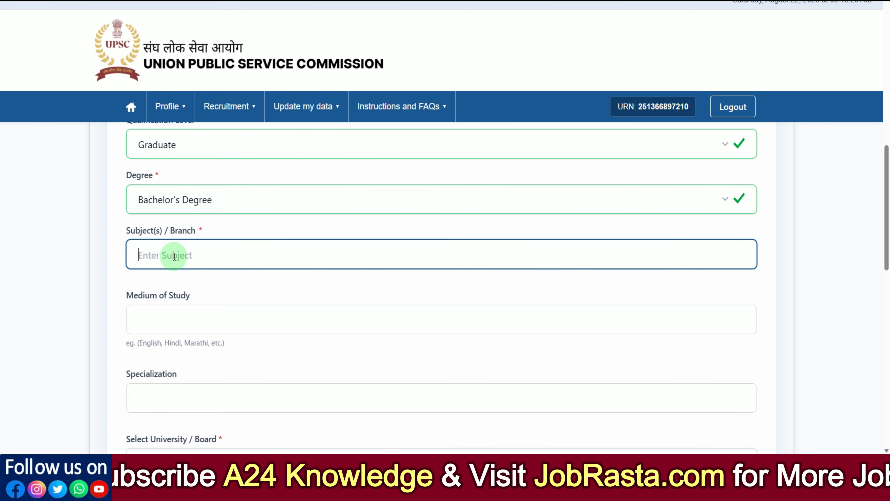
text(MECHANICAL ENGINEERING)
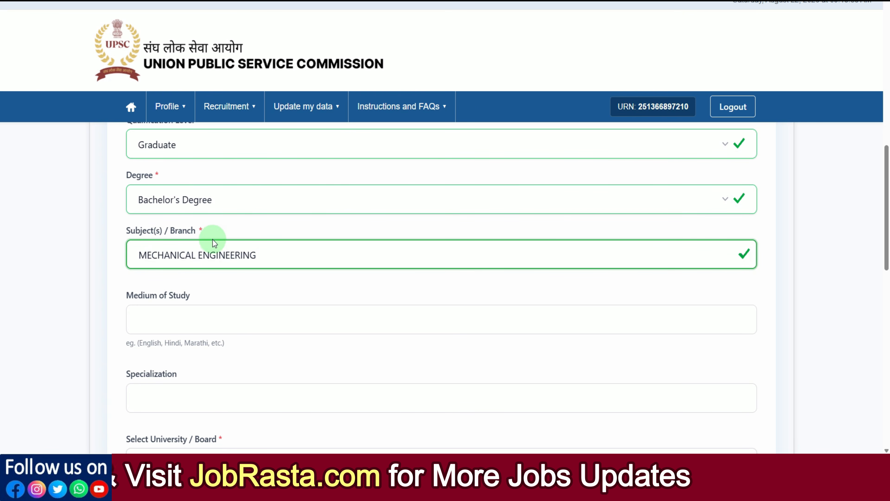
scroll(217, 245, down, 1)
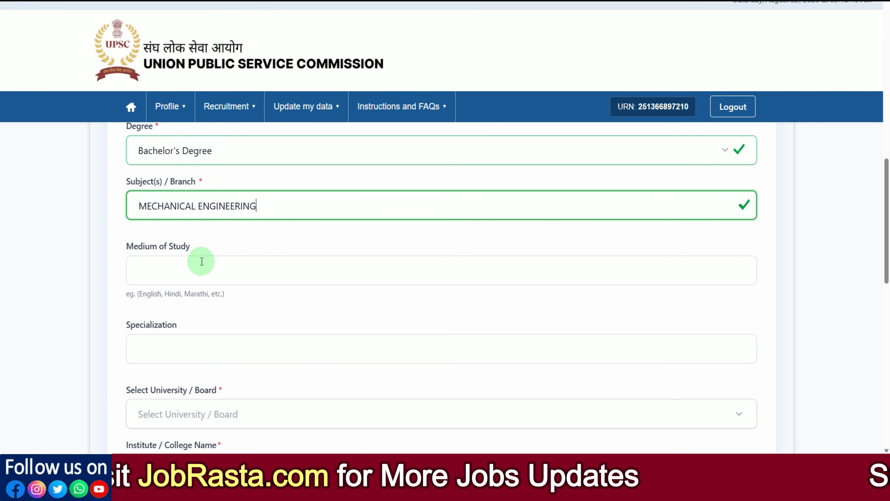
click(182, 268)
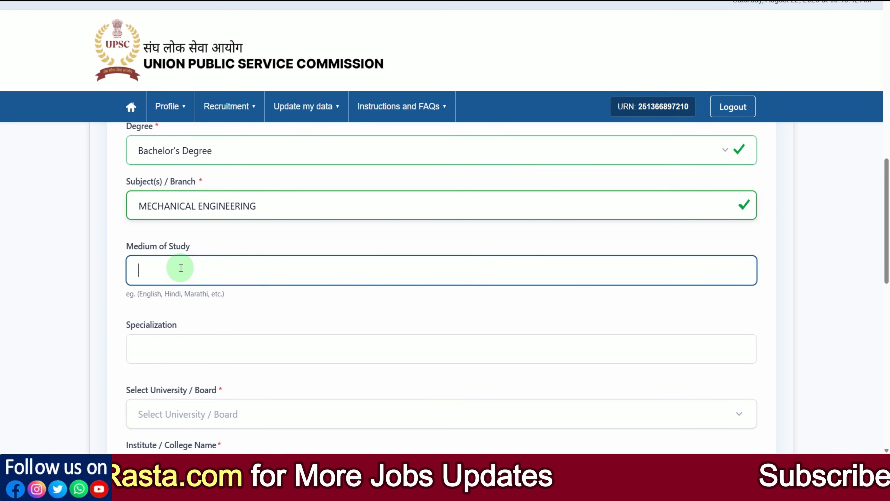
text(ENGLISH)
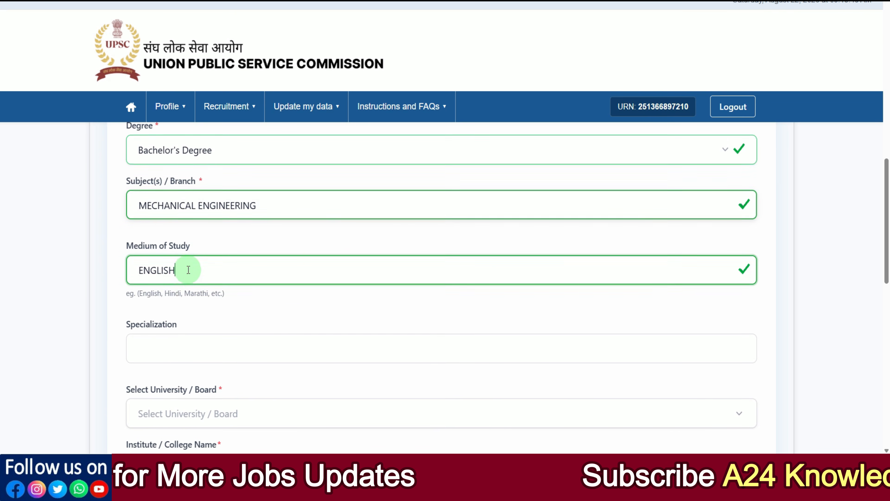
scroll(189, 271, down, 1)
click(182, 302)
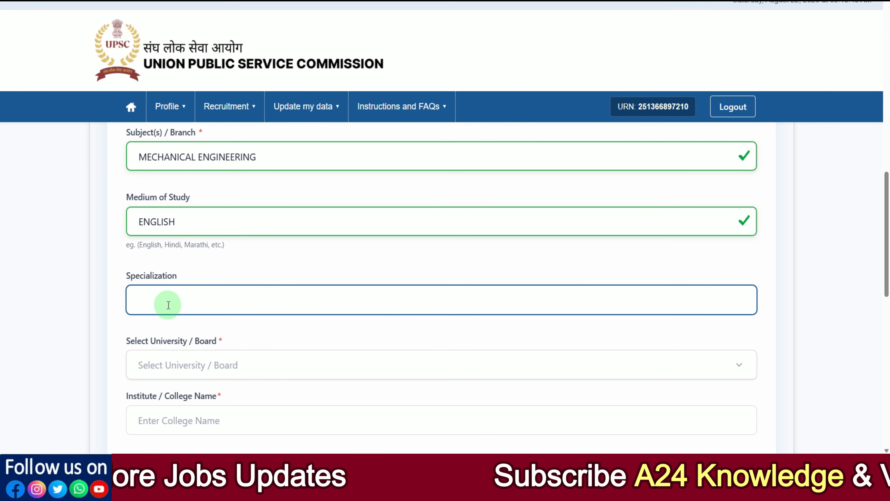
Find and choose Rajasthan Technical University, Kota as the university and enter IET as the institute name
scroll(185, 295, down, 2)
click(169, 266)
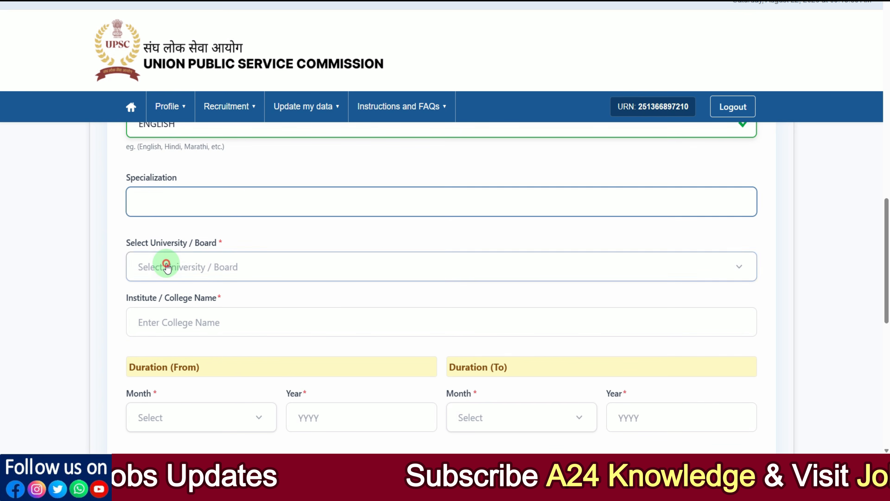
scroll(233, 351, down, 3)
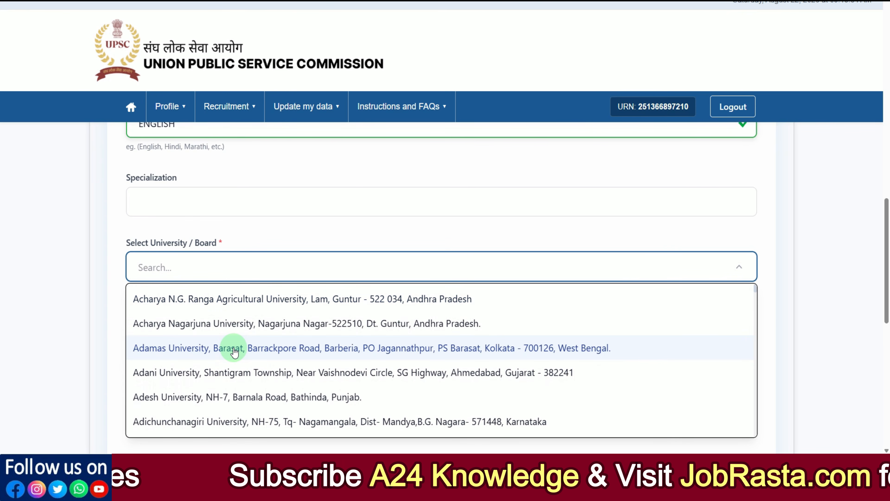
text(RAJA)
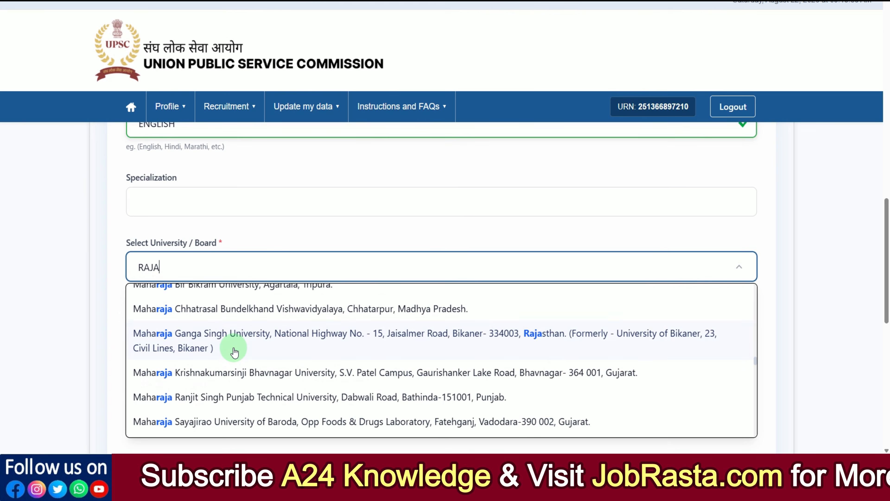
text(STHAN)
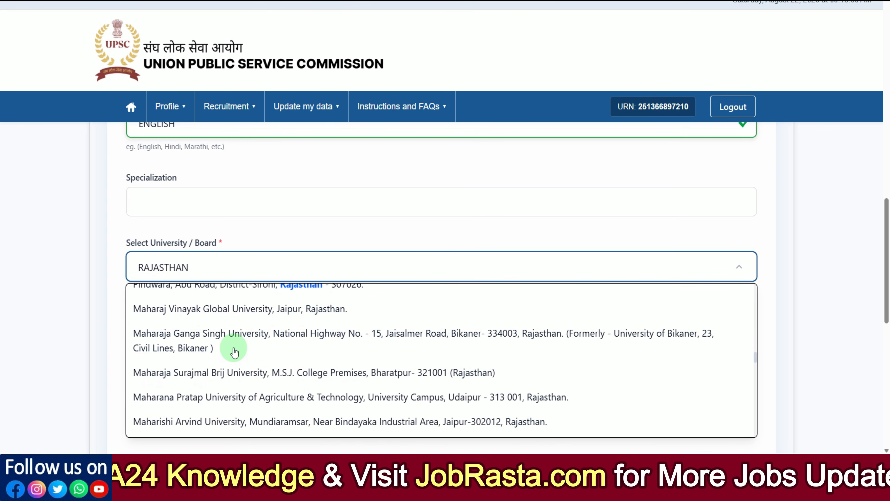
text(TE)
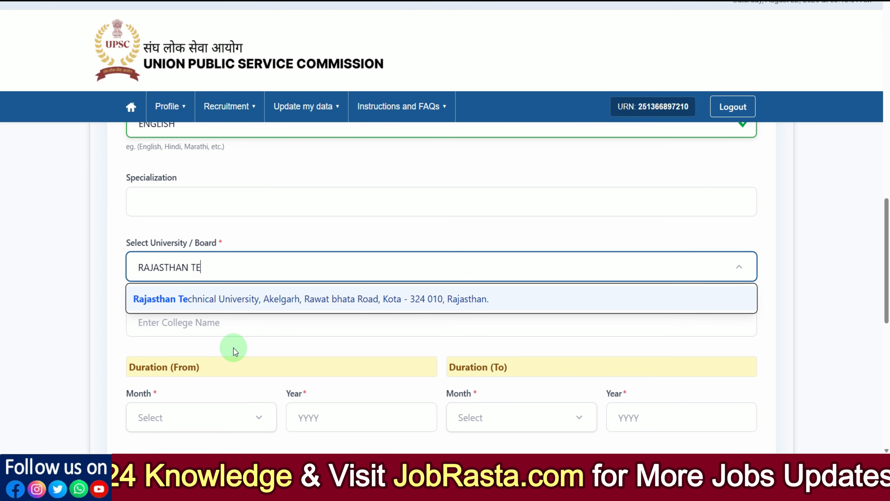
click(268, 309)
scroll(267, 305, down, 1)
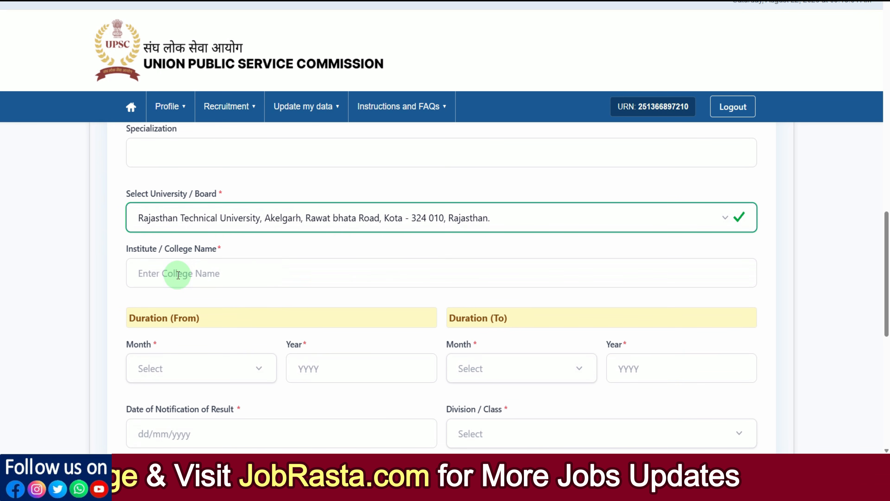
click(178, 275)
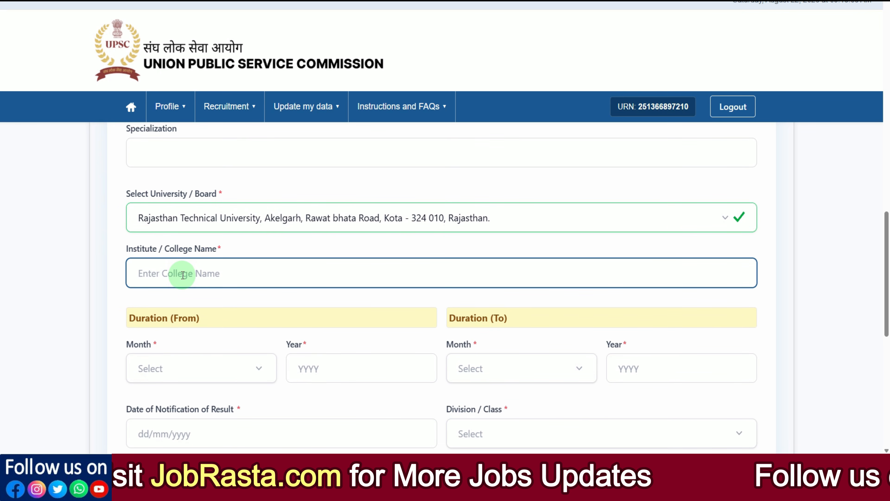
text(IET)
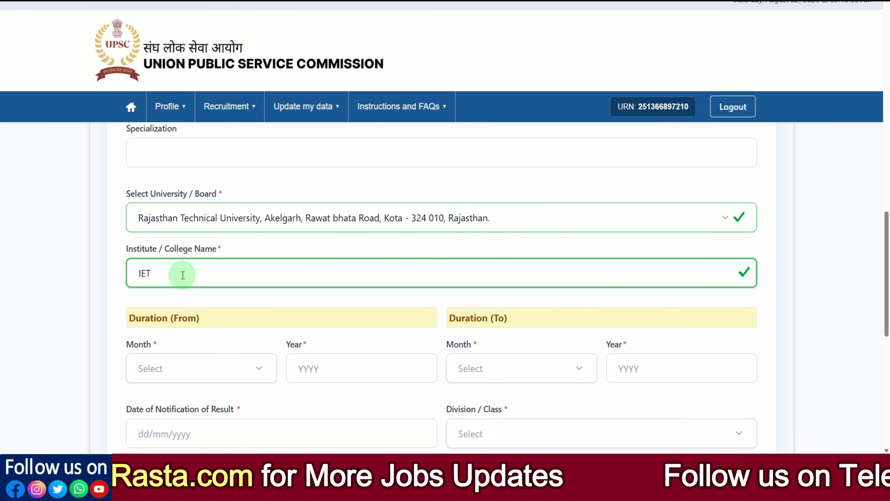
Set the start of the degree's duration to June 2021
scroll(280, 281, down, 2)
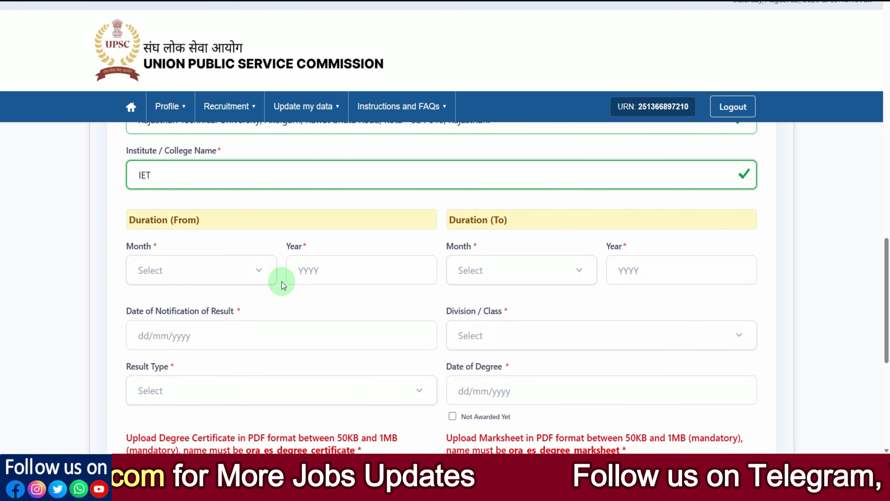
scroll(283, 284, down, 1)
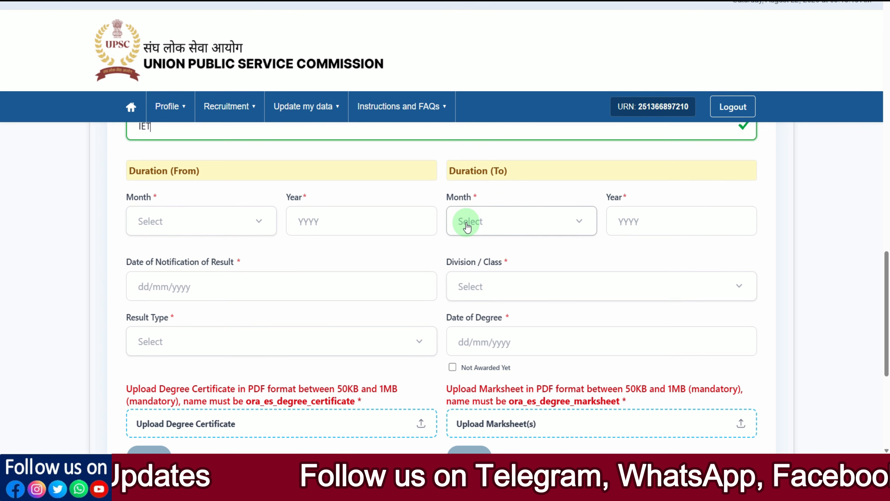
click(326, 229)
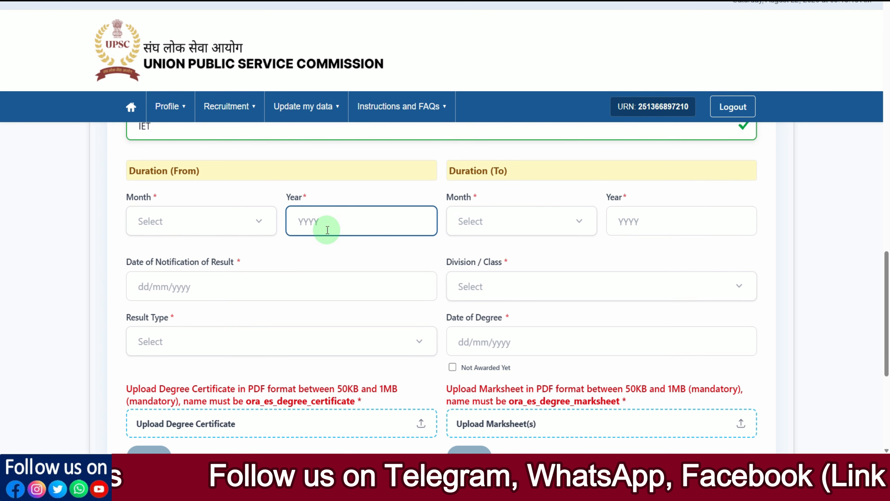
text(2021)
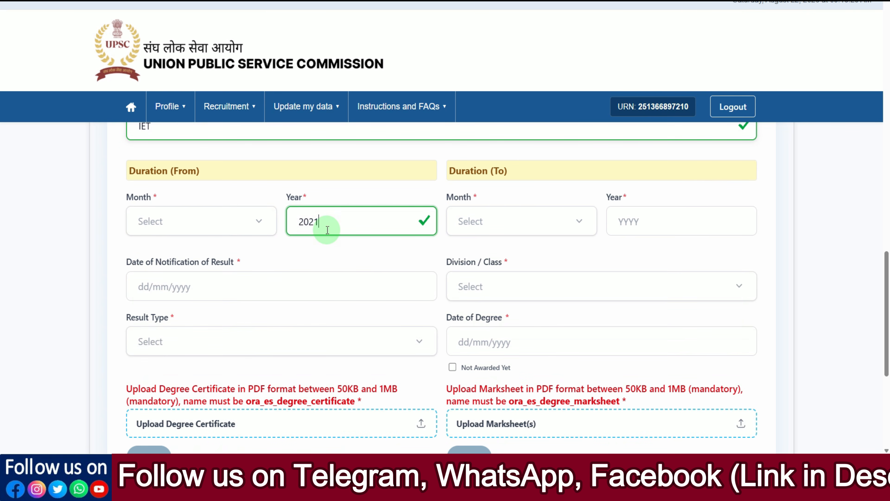
click(233, 224)
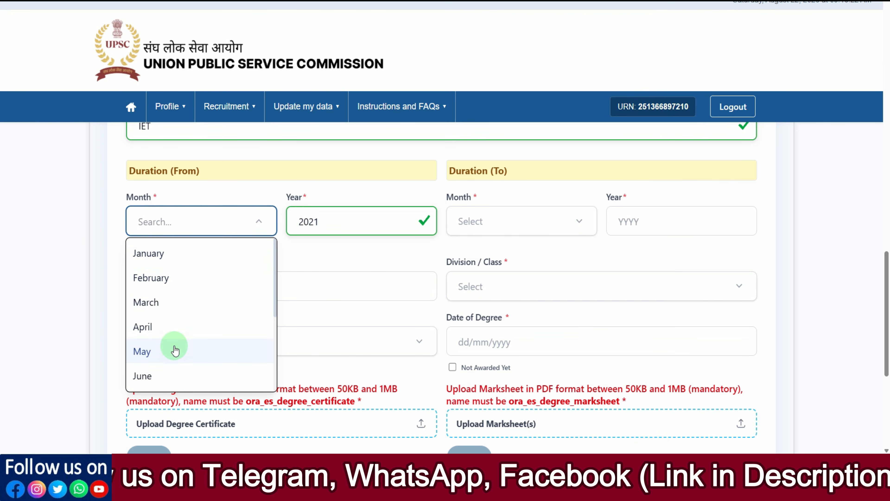
scroll(171, 374, down, 1)
click(157, 333)
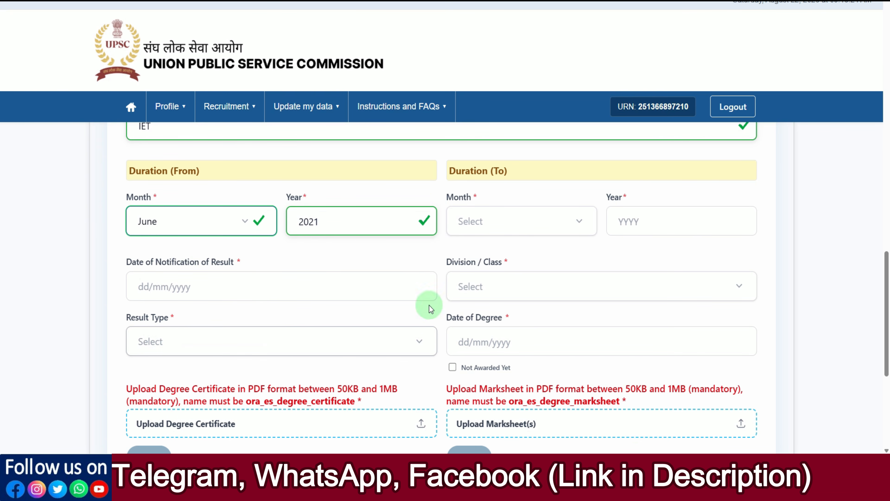
Set the end of the degree's duration to September 2025
click(663, 221)
text(202)
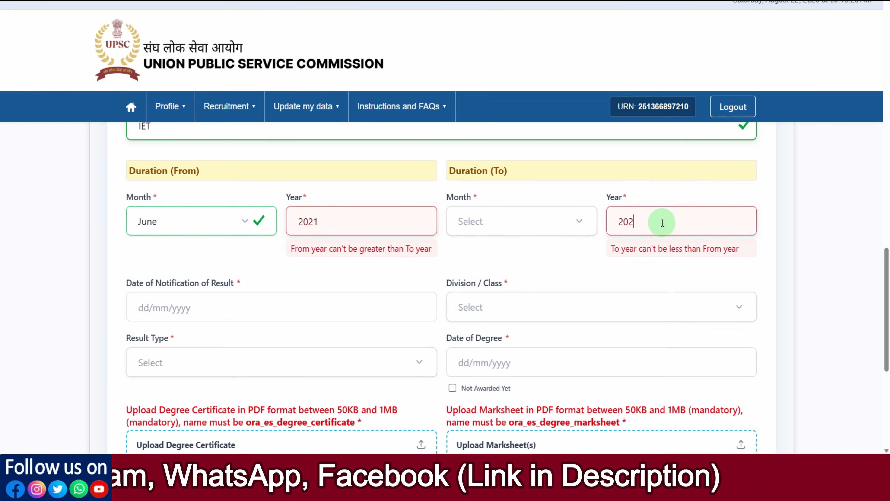
text(5)
click(552, 227)
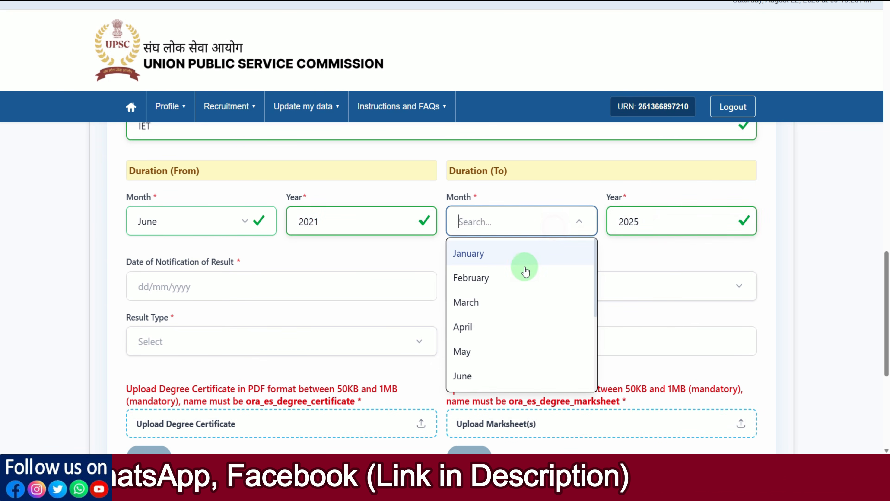
scroll(509, 339, down, 3)
scroll(509, 339, down, 1)
click(487, 304)
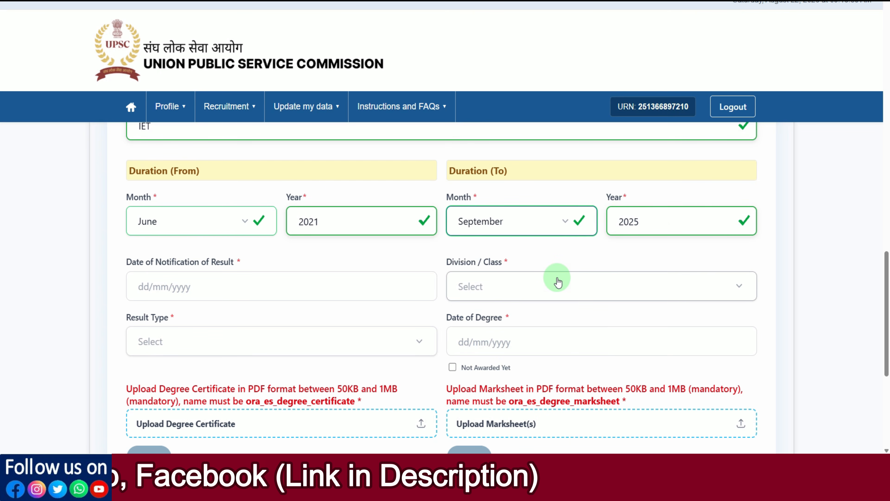
Enter 15/09/2025 as the date of notification of result and choose 1st as the division
click(215, 292)
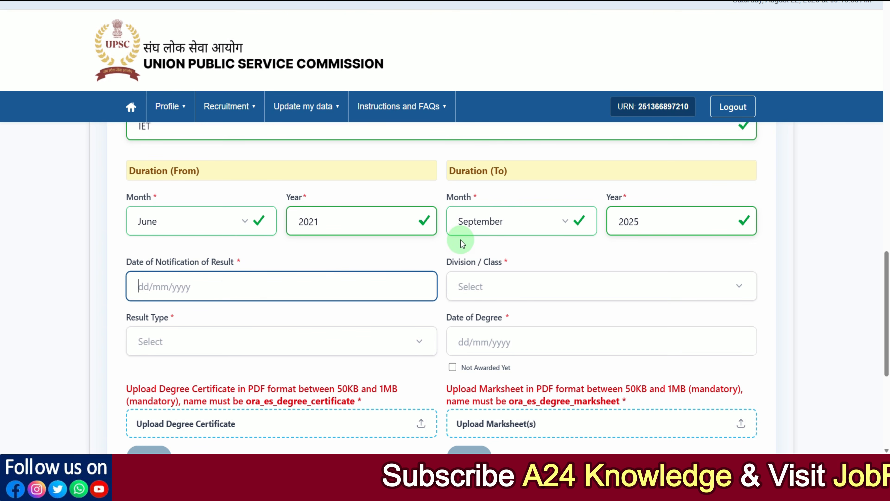
text(15/09)
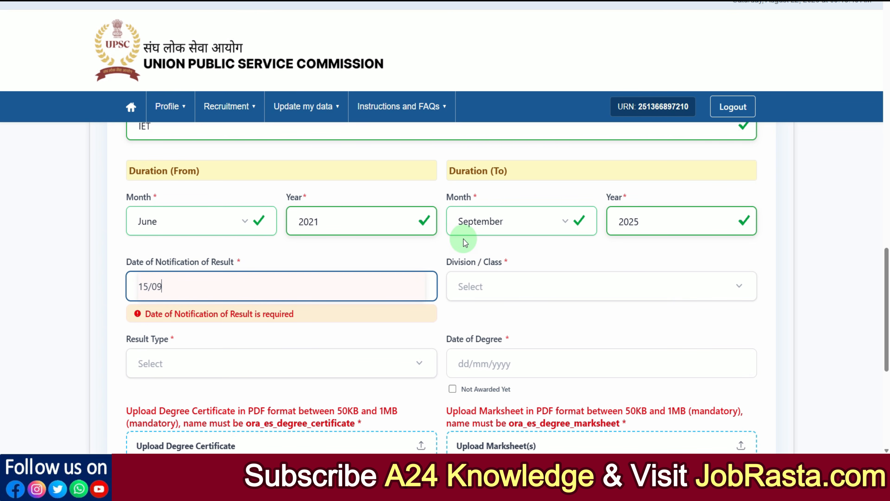
text(/20)
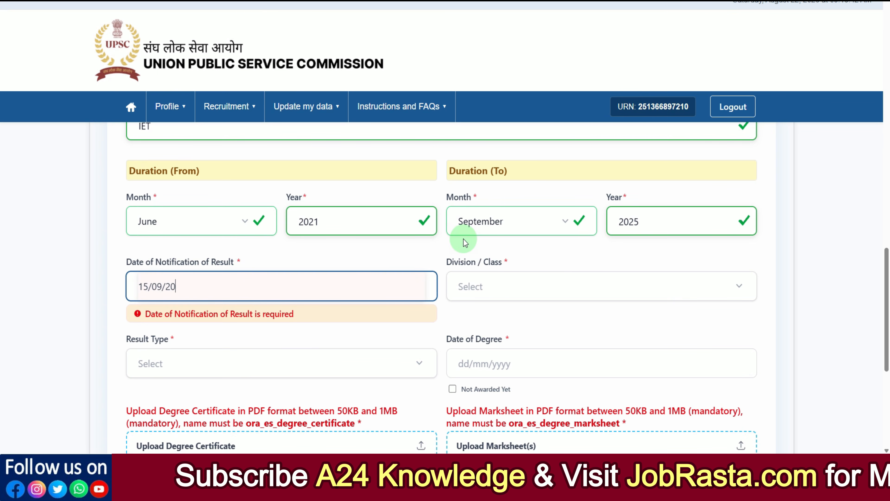
text(25)
click(500, 279)
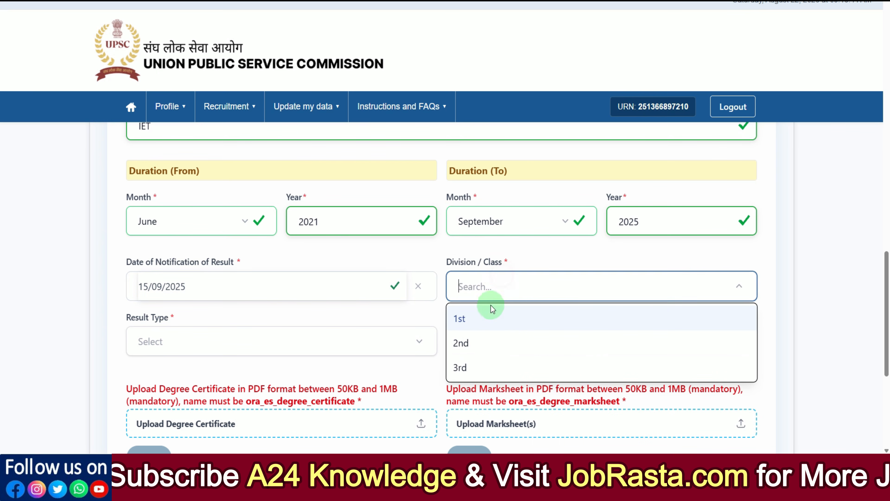
click(484, 320)
Set the result type to Percentage(%) Marks and open the percentage value for entry
click(347, 341)
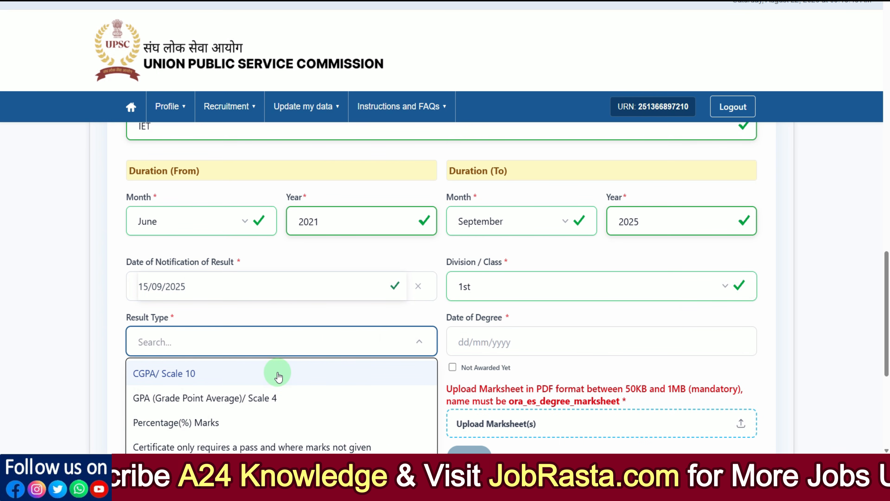
scroll(279, 375, down, 1)
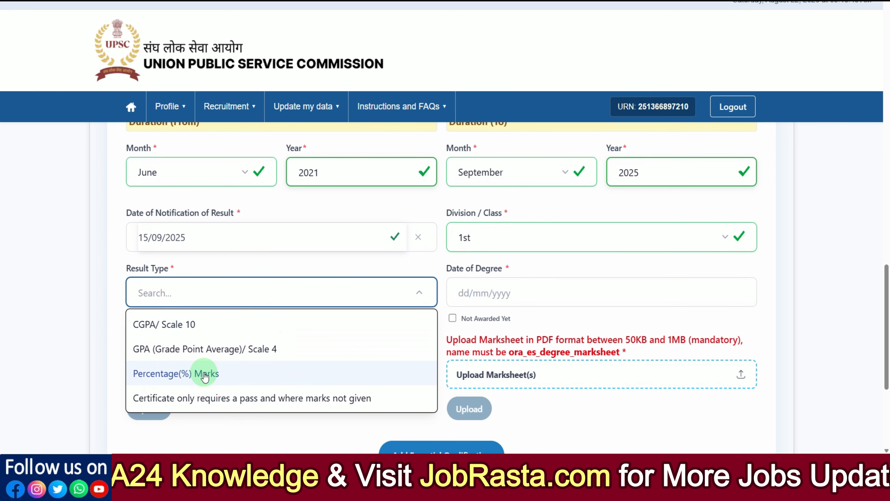
click(205, 375)
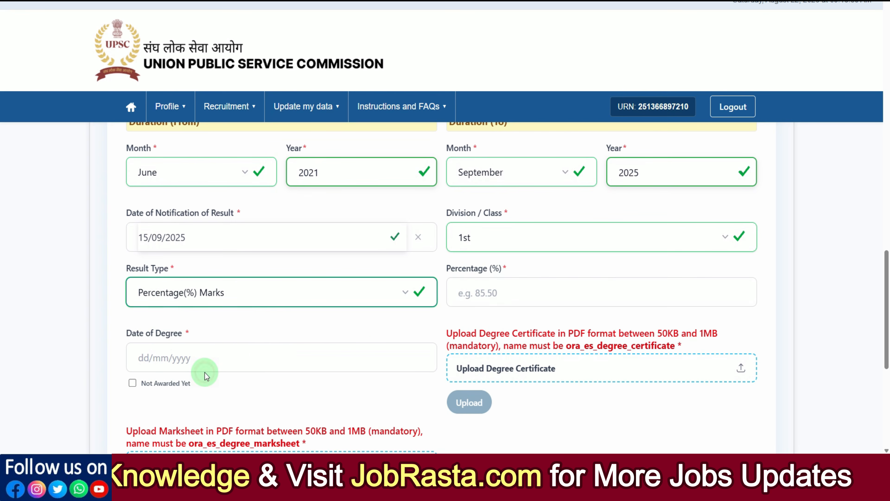
click(489, 293)
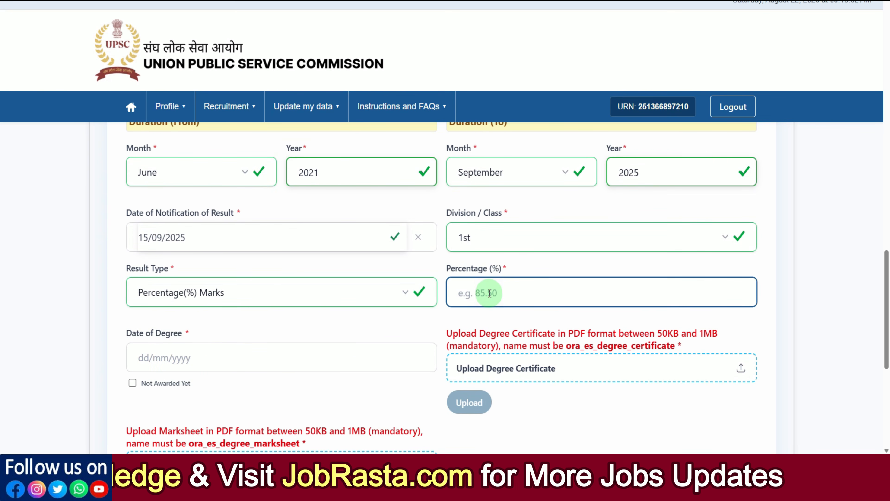
Try marking the date of degree as Not Awarded Yet, clear that option again, and return to the date entry
scroll(351, 302, down, 1)
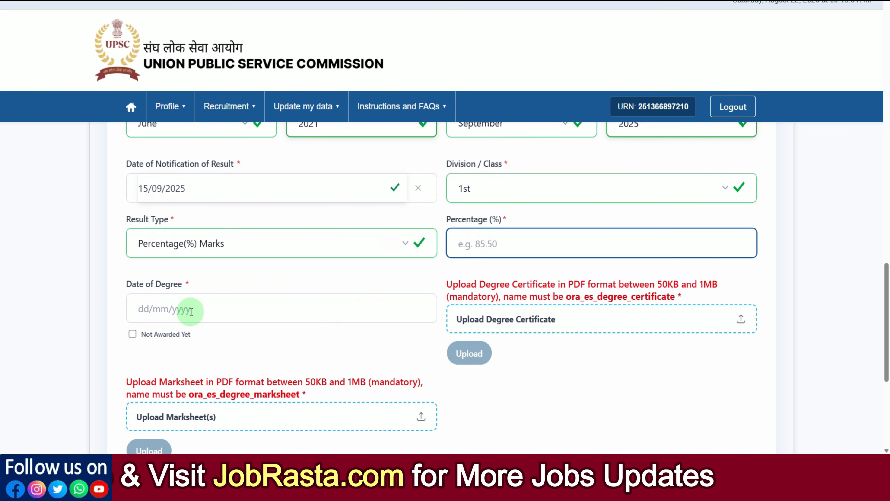
click(183, 311)
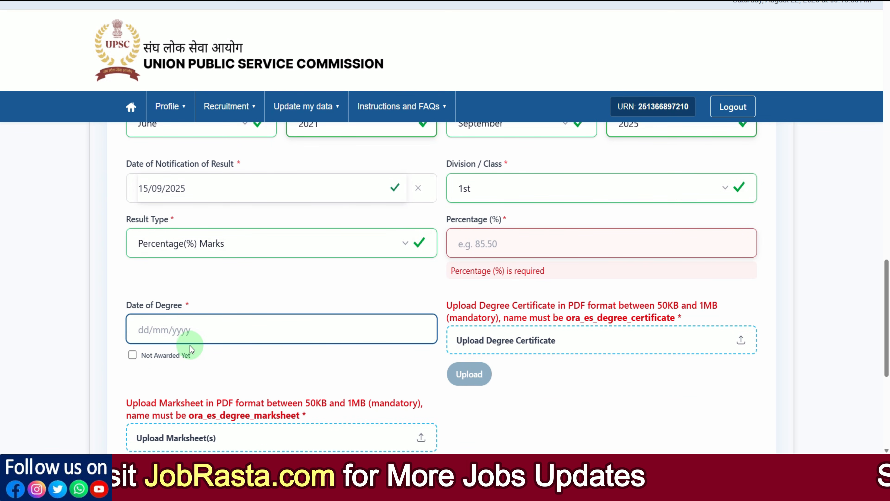
click(133, 356)
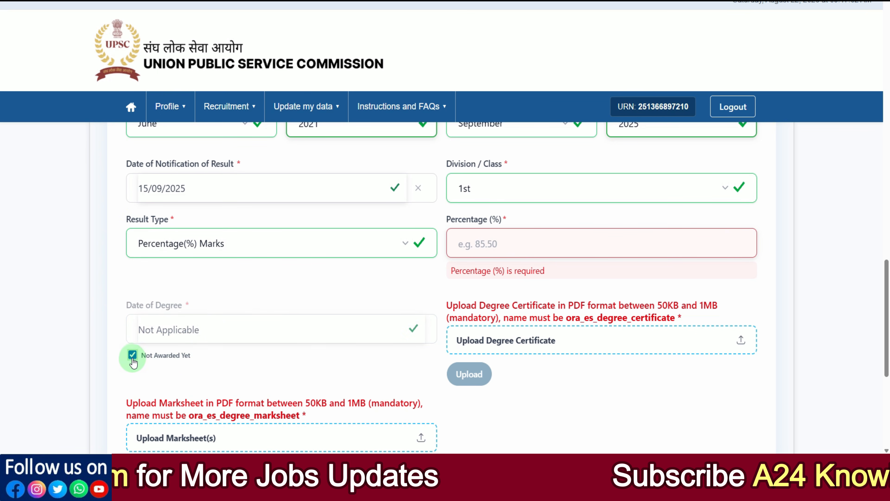
click(132, 355)
click(179, 335)
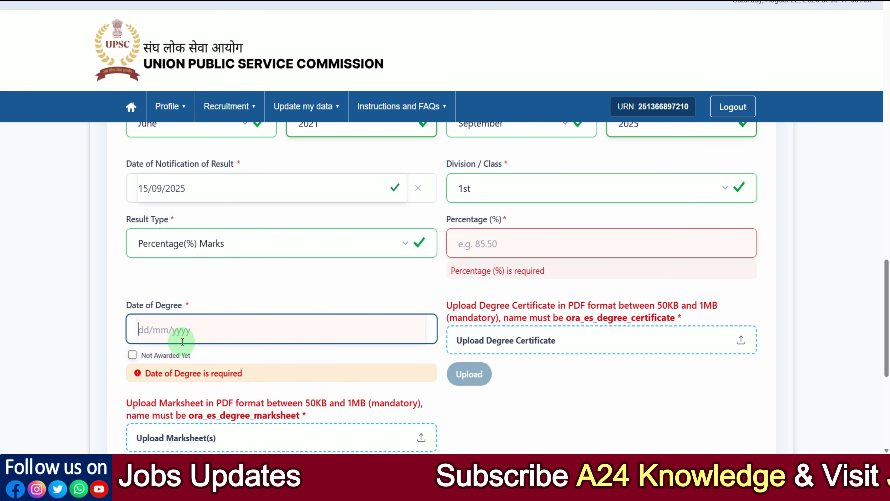
Check the required file names for the degree certificate and marksheet, and choose ora_es_degree_marksheet.pdf as the marksheet
scroll(553, 338, down, 1)
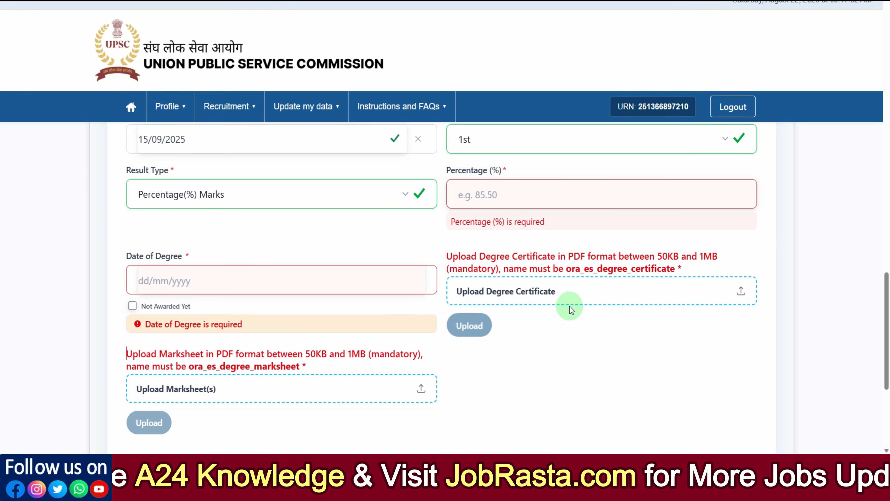
drag(567, 268, 673, 273)
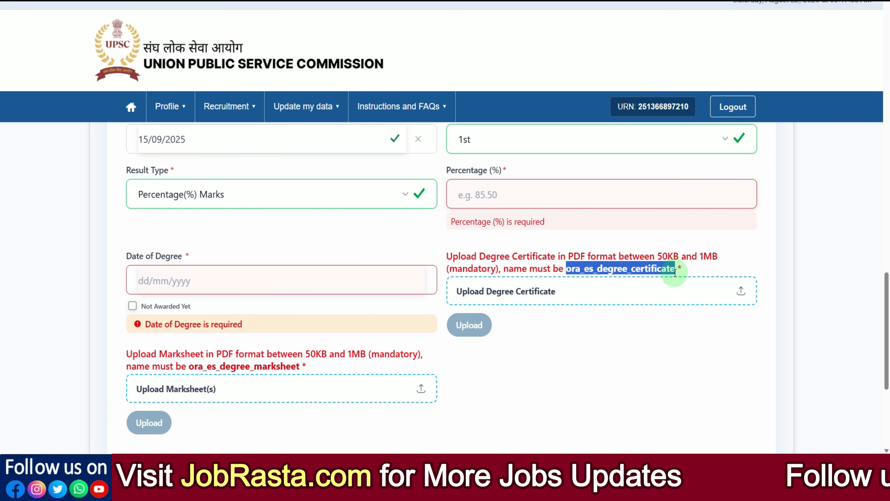
click(593, 338)
scroll(214, 351, down, 1)
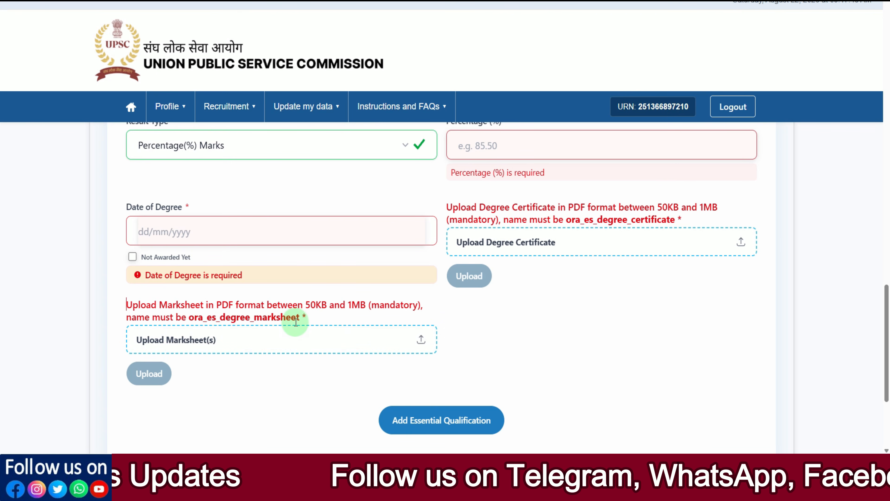
drag(189, 317, 299, 319)
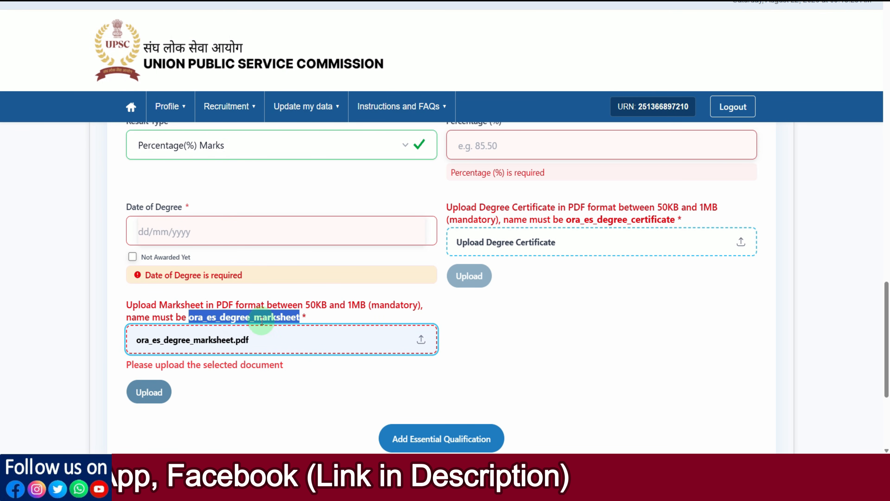
click(297, 367)
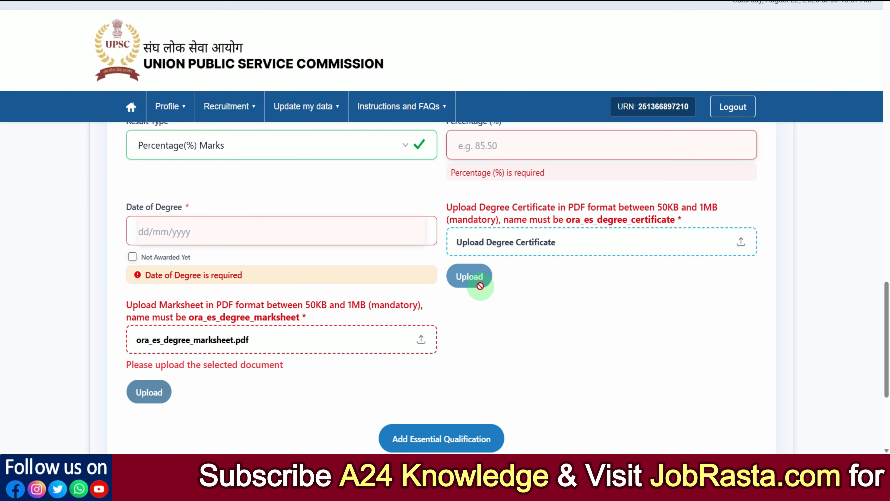
Add the completed essential qualification to the application and save the section for review
scroll(687, 254, down, 5)
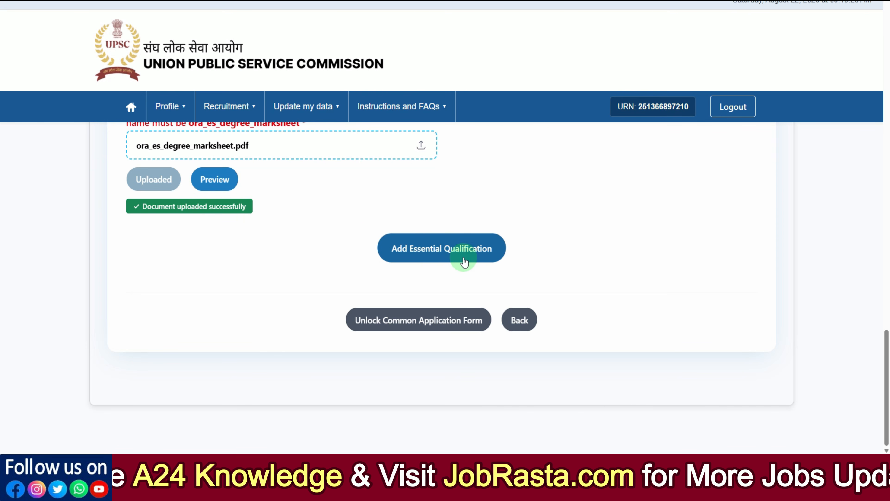
click(431, 259)
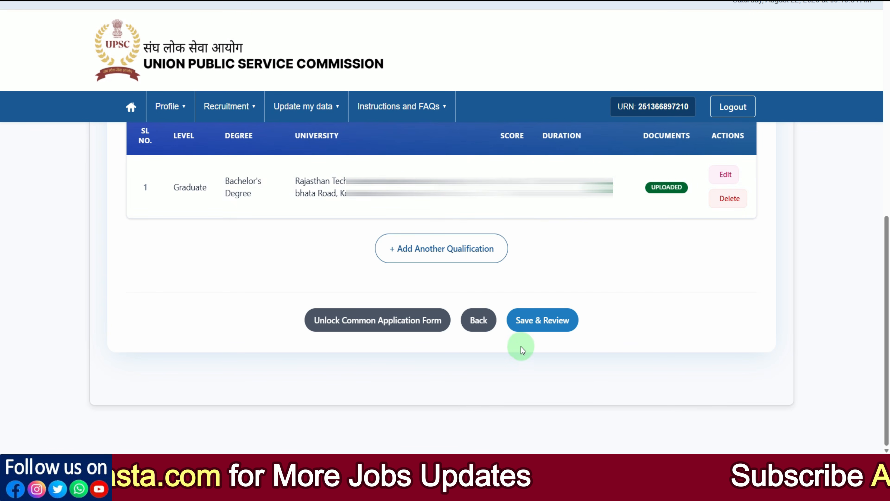
click(545, 330)
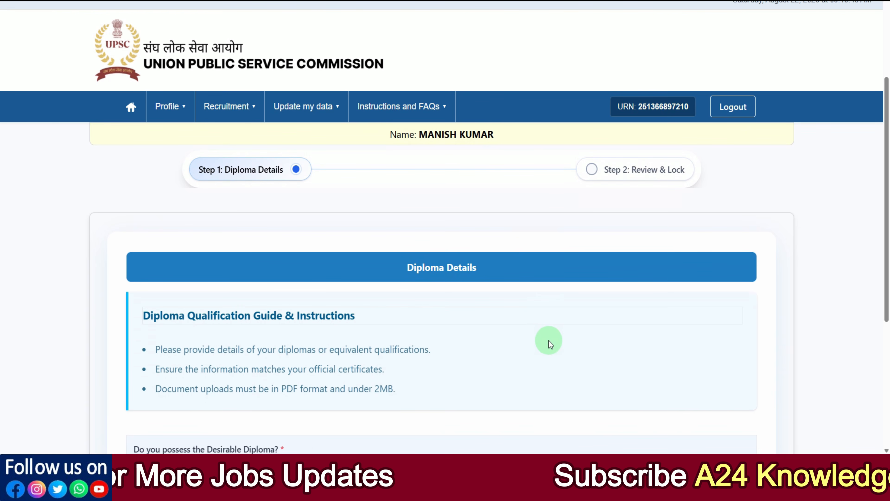
Answer Yes to possessing the desirable diploma and set the requirement type to Desirable to inspect the diploma fields
scroll(548, 340, down, 5)
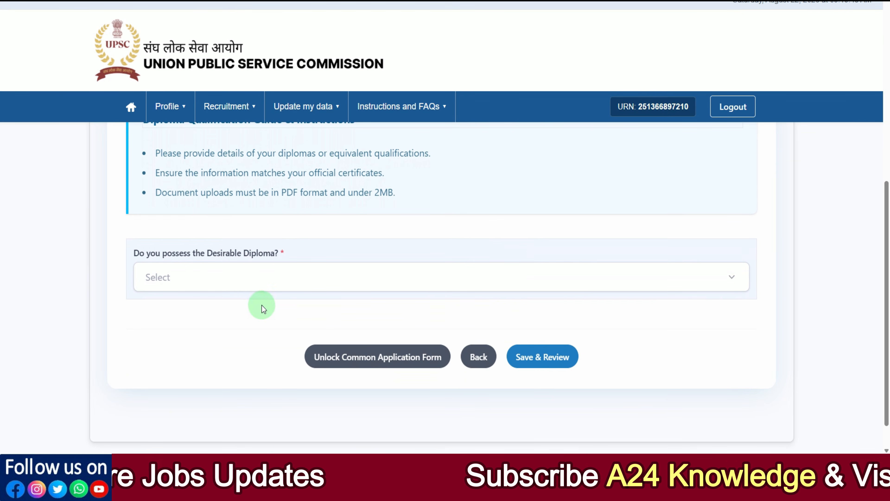
click(241, 289)
click(207, 310)
scroll(238, 314, down, 1)
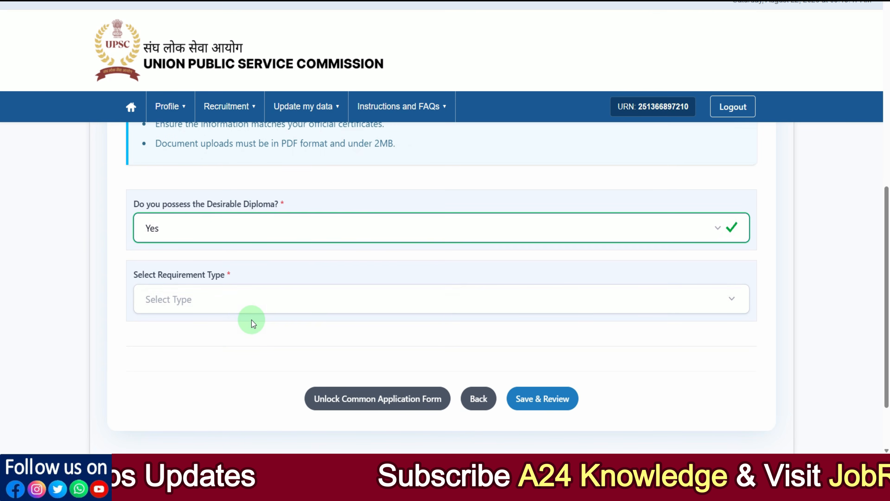
click(229, 308)
click(225, 329)
scroll(248, 322, down, 2)
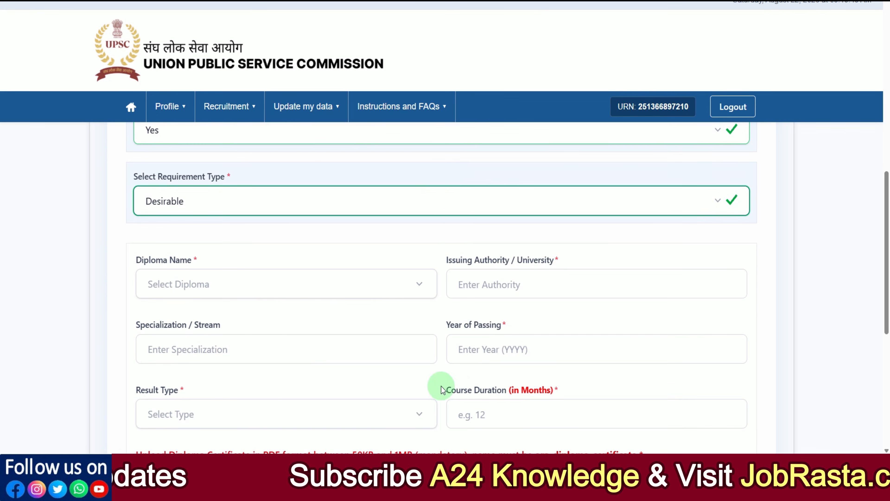
Set the desirable diploma answer to No, save and review it, and proceed to the additional qualification section
scroll(207, 298, up, 1)
click(166, 182)
click(162, 235)
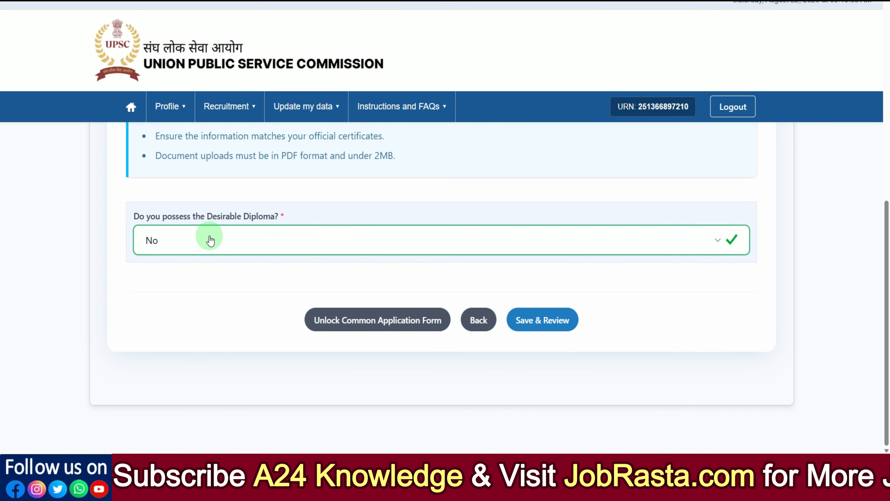
click(548, 331)
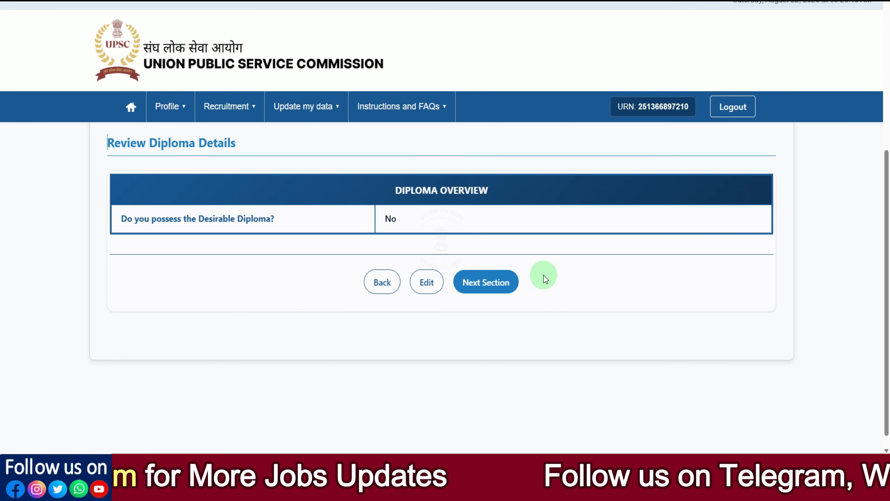
click(487, 283)
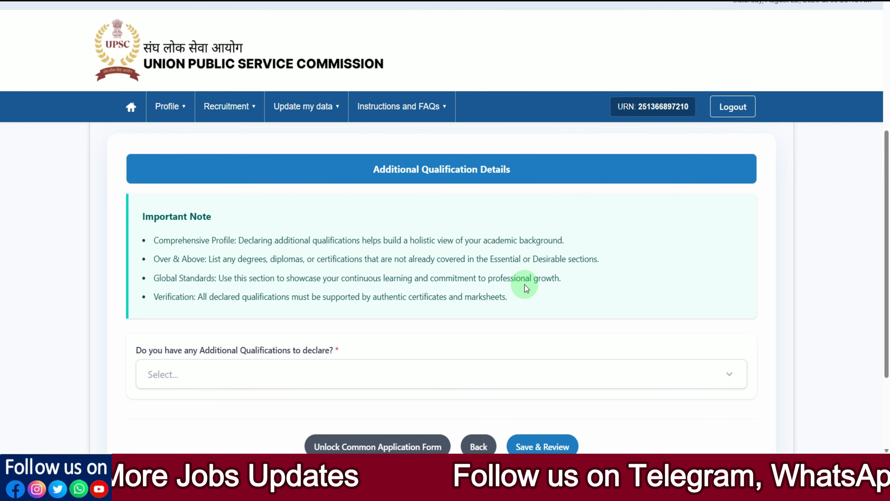
Answer No to declaring additional qualifications, save and review the answer, and proceed to the additional experience section
scroll(508, 281, down, 3)
click(280, 276)
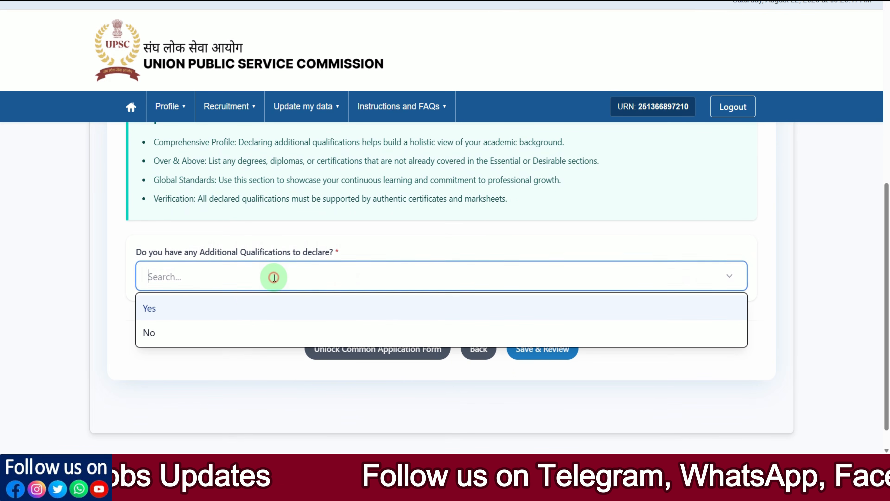
click(207, 330)
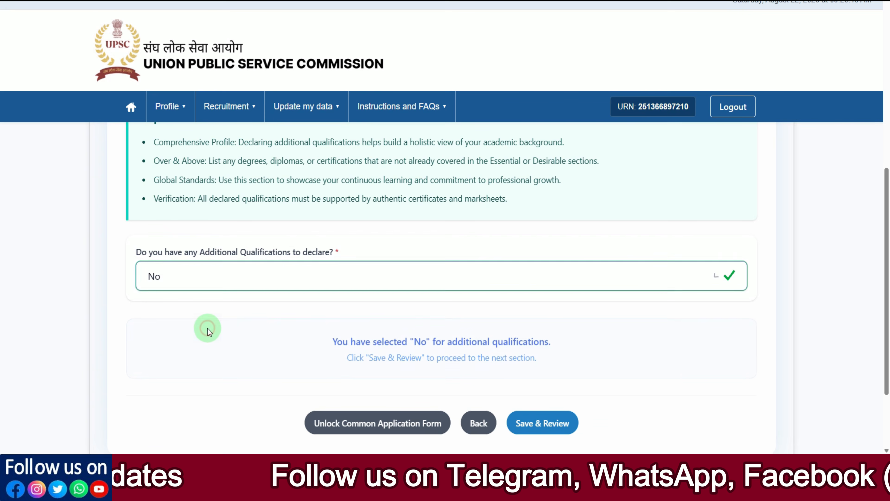
scroll(289, 327, down, 3)
click(525, 329)
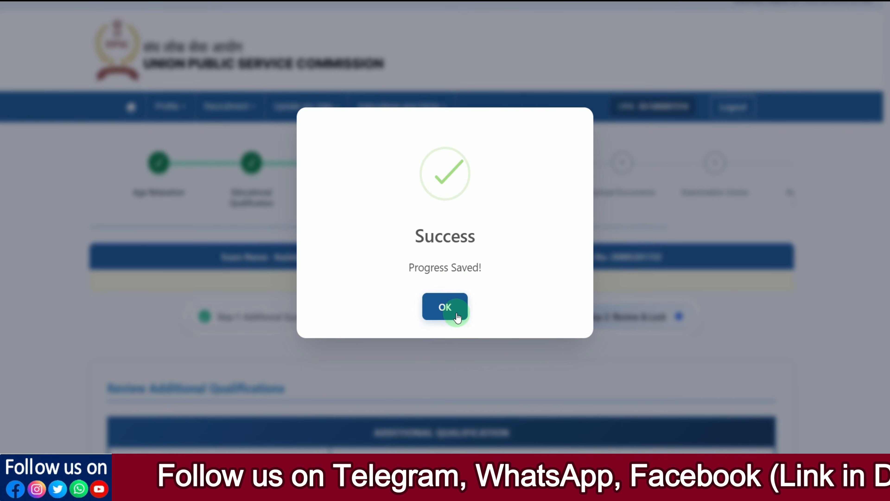
click(452, 311)
scroll(548, 343, down, 4)
click(511, 364)
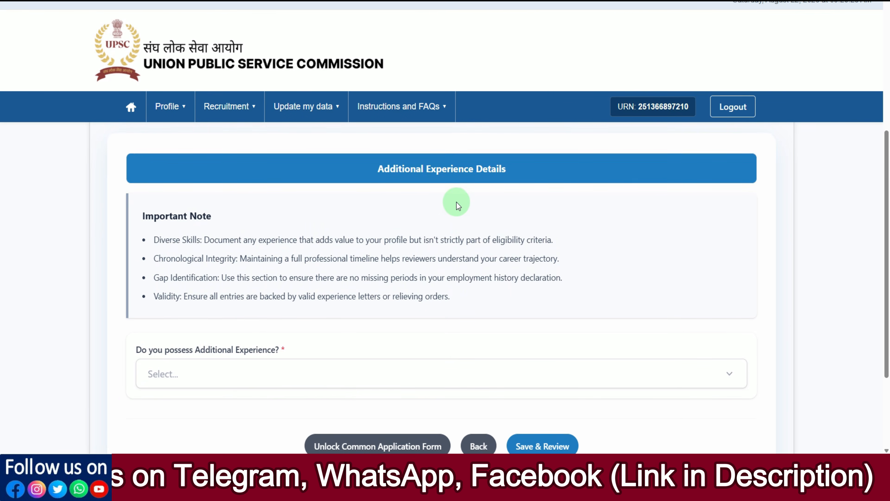
Answer No to possessing additional experience, save and review the answer, and proceed to the other documents section
scroll(453, 207, down, 2)
click(245, 325)
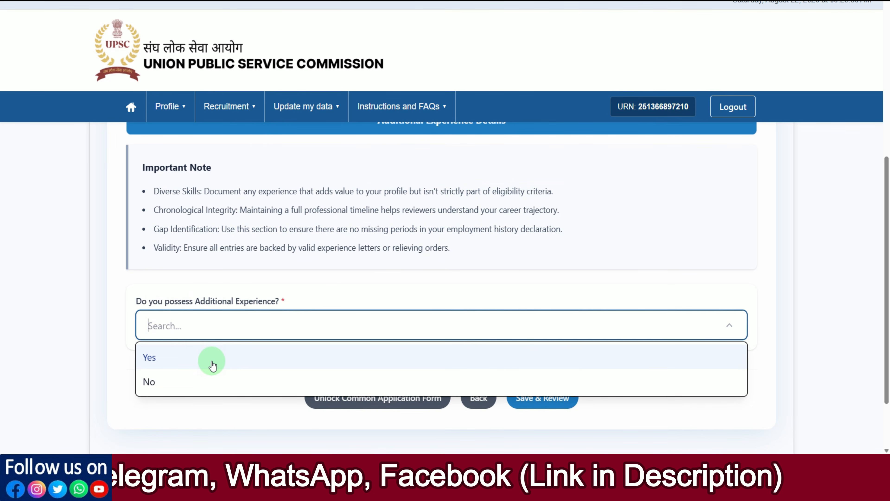
click(210, 380)
scroll(312, 308, down, 4)
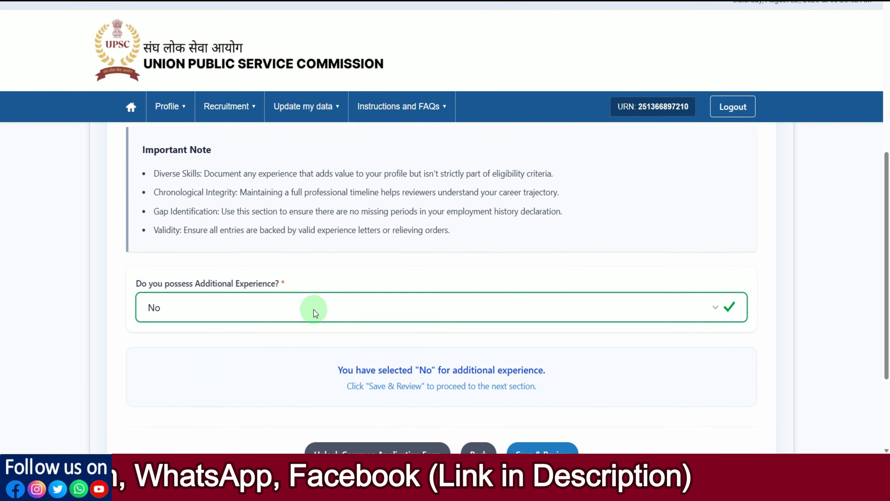
click(540, 380)
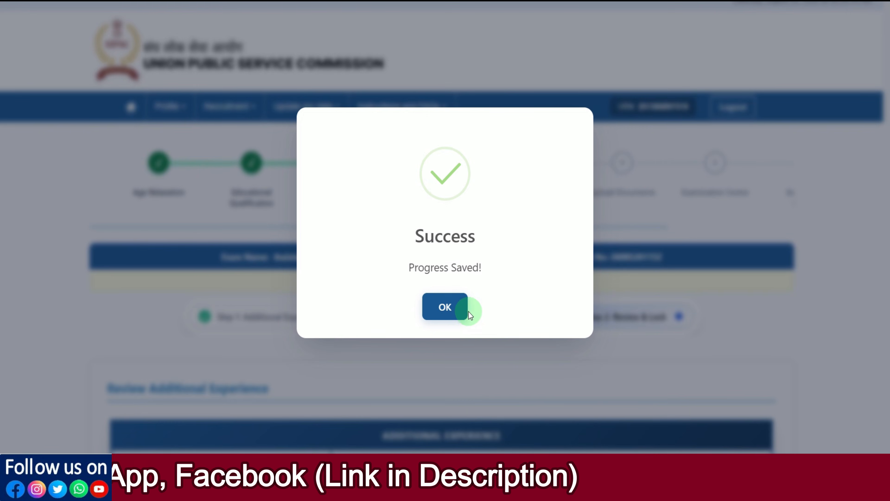
click(466, 310)
scroll(578, 359, down, 4)
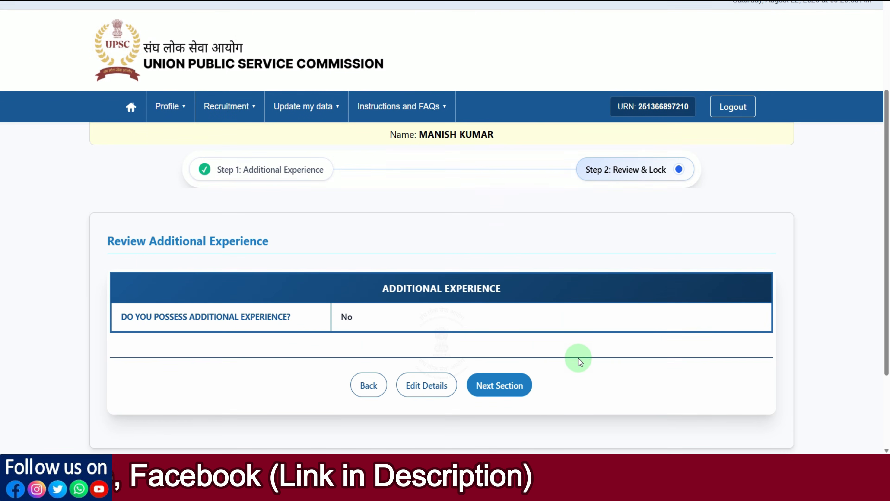
click(515, 395)
Answer Yes to uploading other documents to inspect the file requirements for the merged document
scroll(501, 344, down, 4)
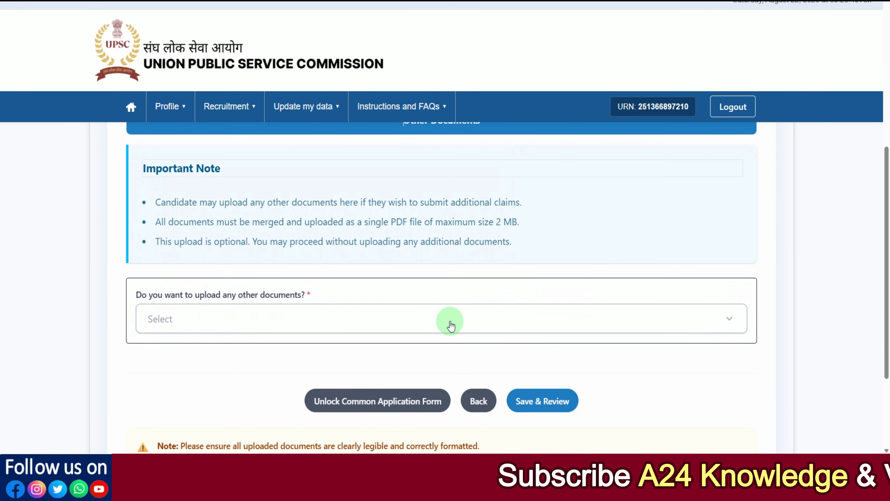
scroll(459, 322, down, 2)
click(188, 283)
click(177, 302)
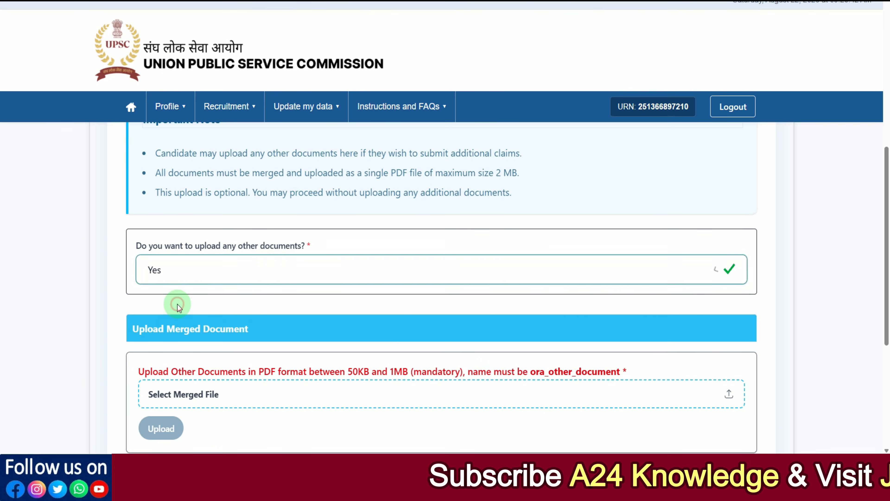
scroll(254, 304, down, 4)
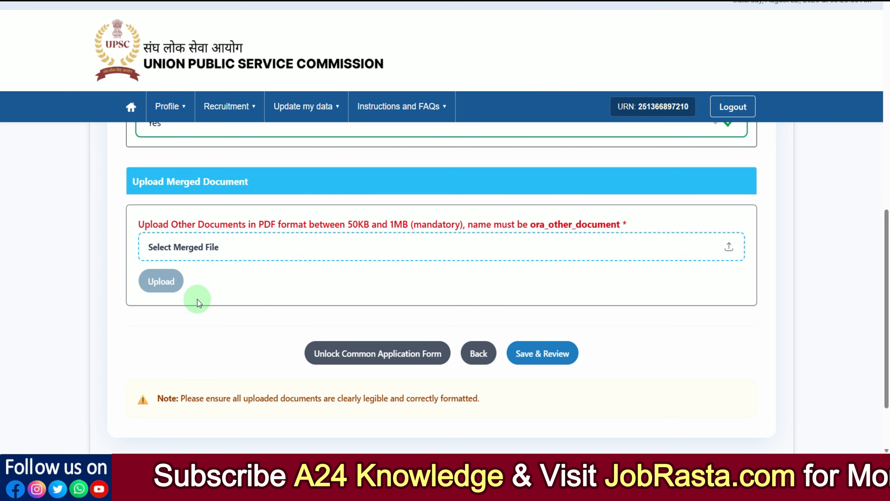
Set the other documents upload answer to No, then save and review the section
scroll(198, 299, up, 1)
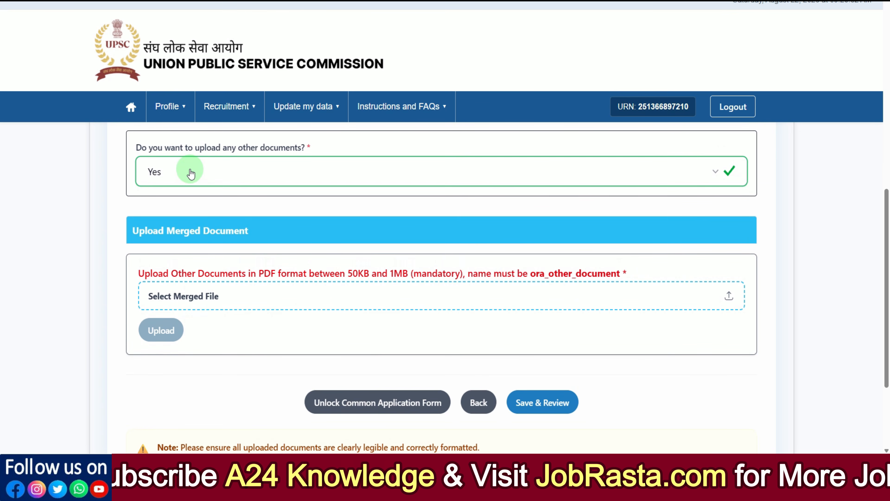
click(189, 169)
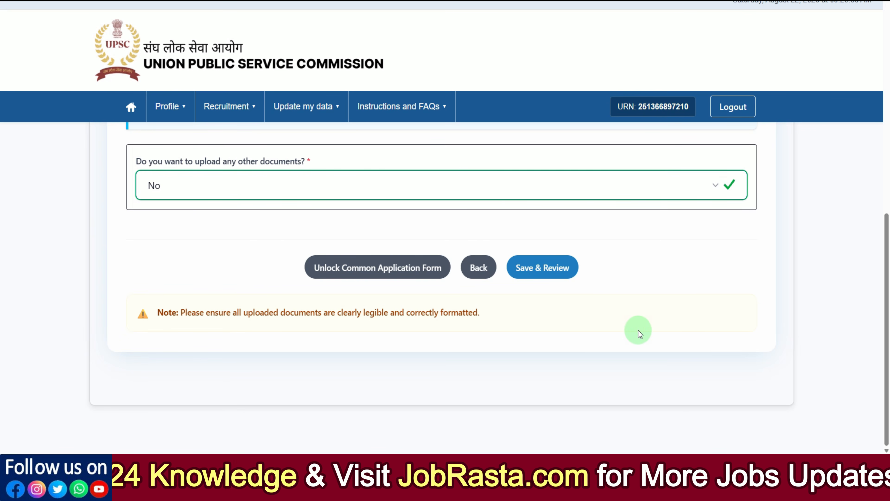
click(544, 274)
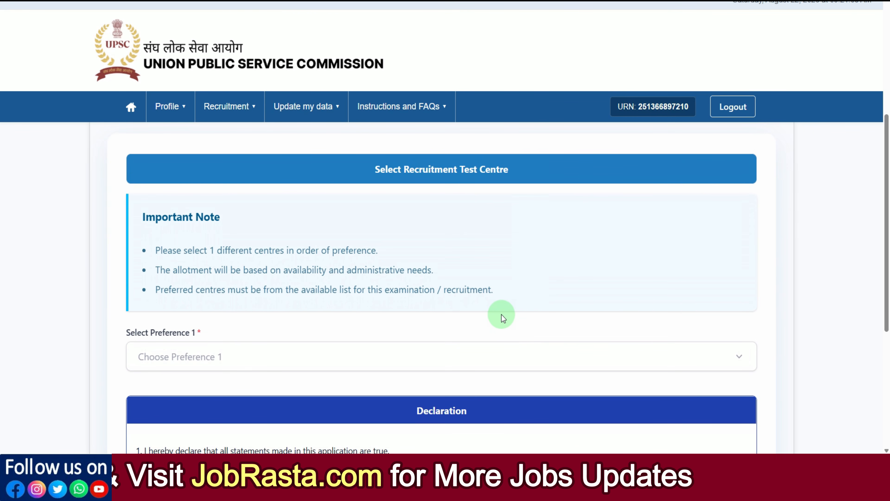
Choose UDAIPUR as the first preference for the recruitment test centre
scroll(501, 314, down, 4)
click(206, 214)
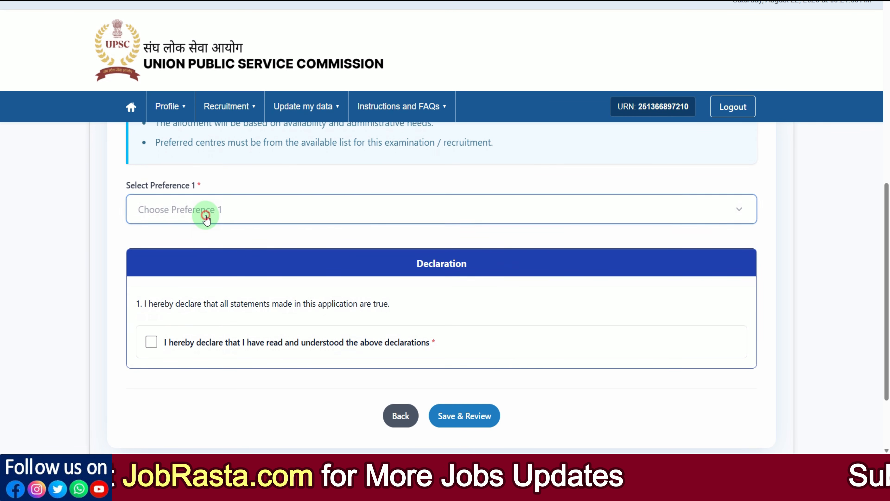
scroll(209, 281, down, 2)
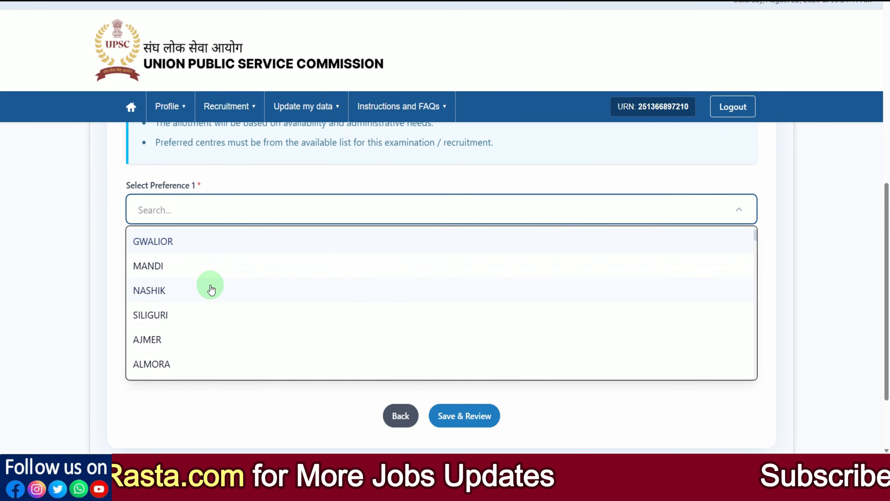
scroll(211, 289, down, 4)
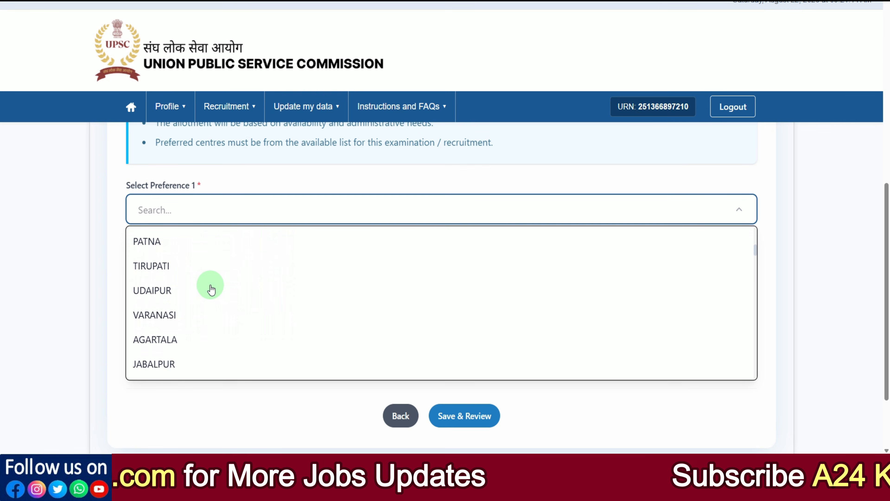
click(201, 290)
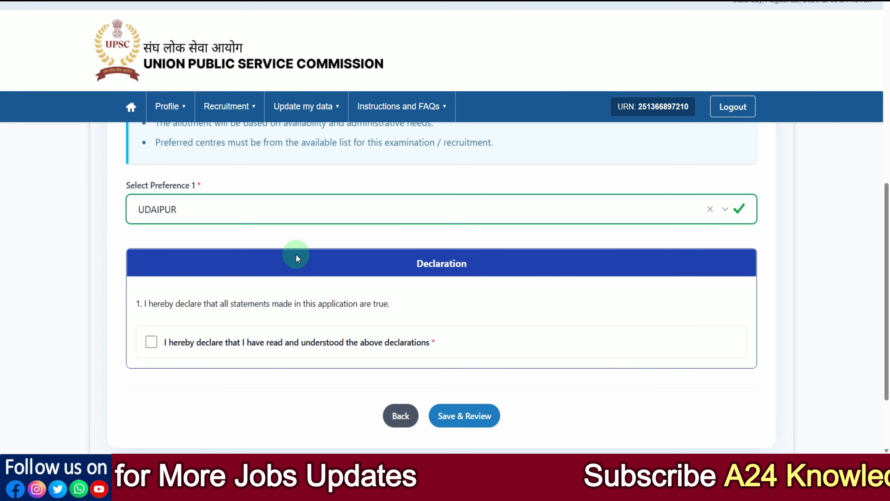
Accept the declaration below the test centre preference, save the section and agree to proceed to payment
scroll(295, 254, down, 1)
click(151, 292)
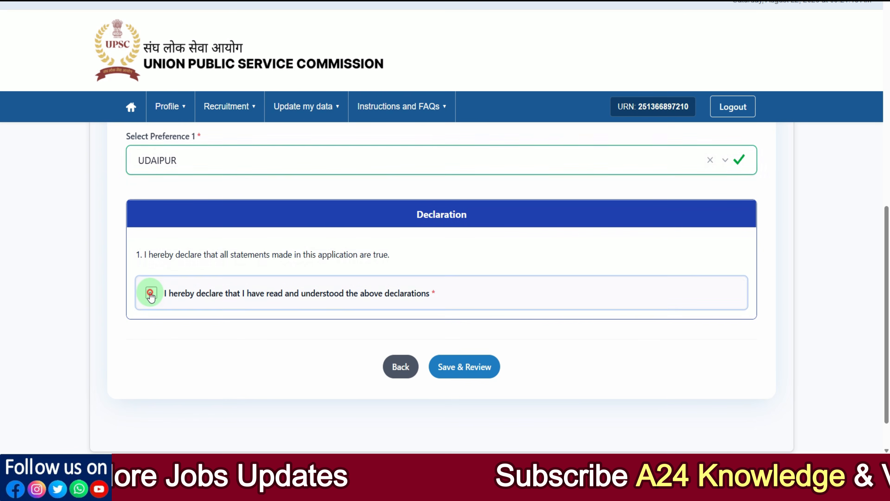
click(459, 376)
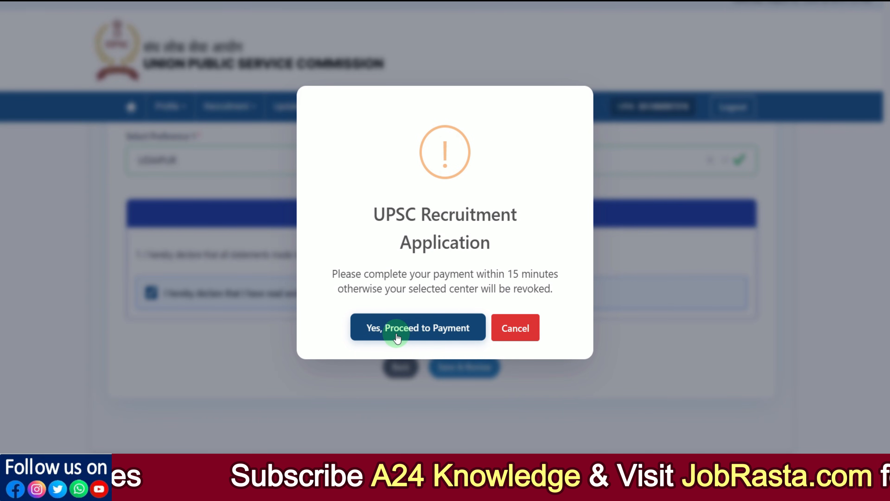
click(423, 333)
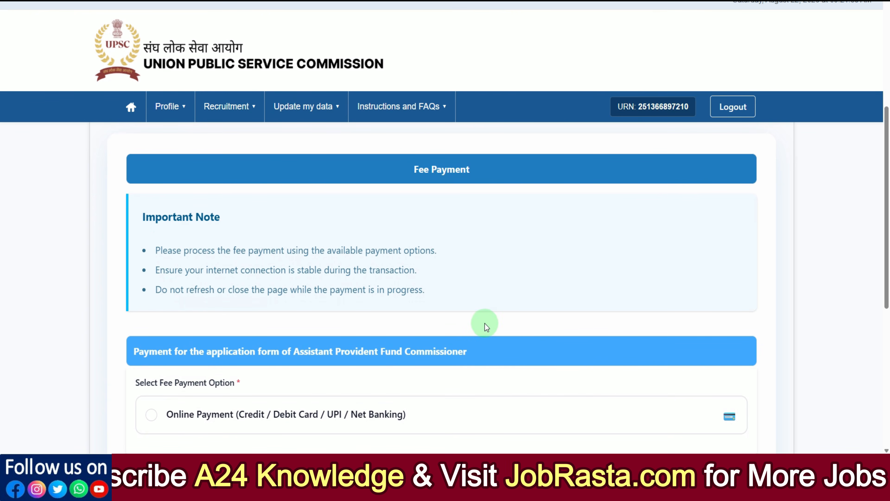
Select Online Payment for the application fee, proceed to the SBIePay Lite gateway and confirm payment by UPI
scroll(443, 233, down, 4)
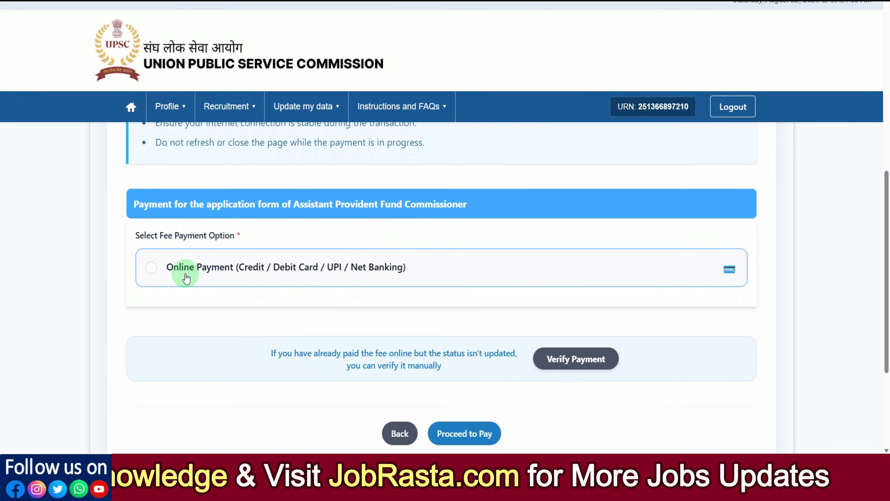
click(153, 272)
scroll(324, 278, down, 1)
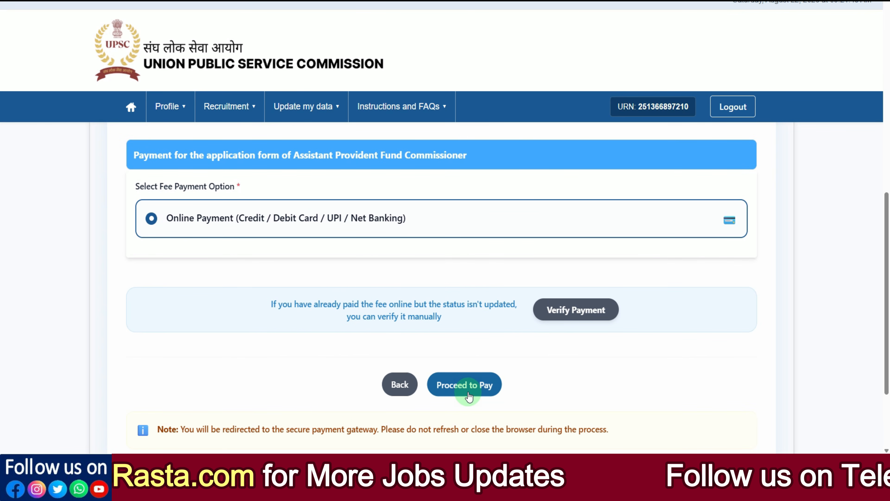
click(469, 391)
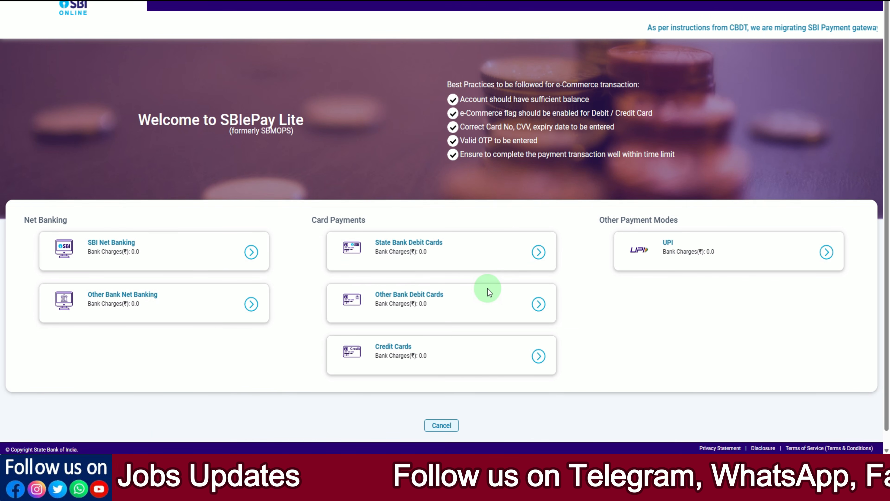
click(699, 255)
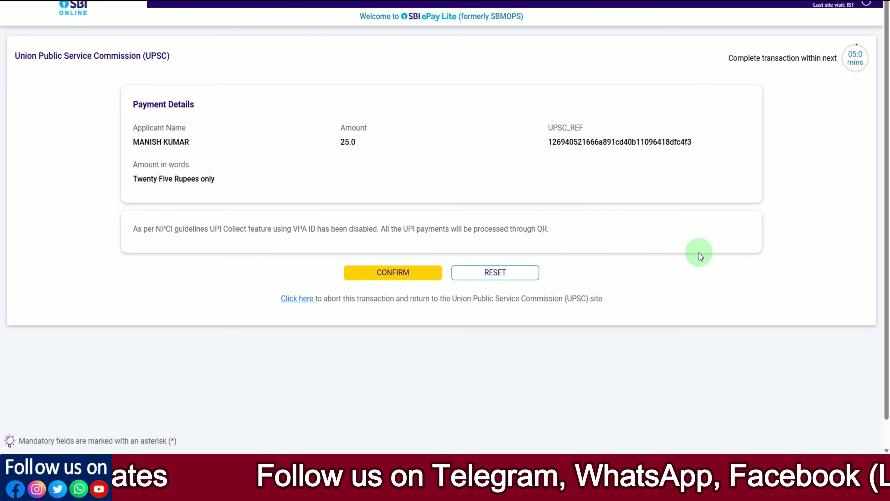
click(410, 274)
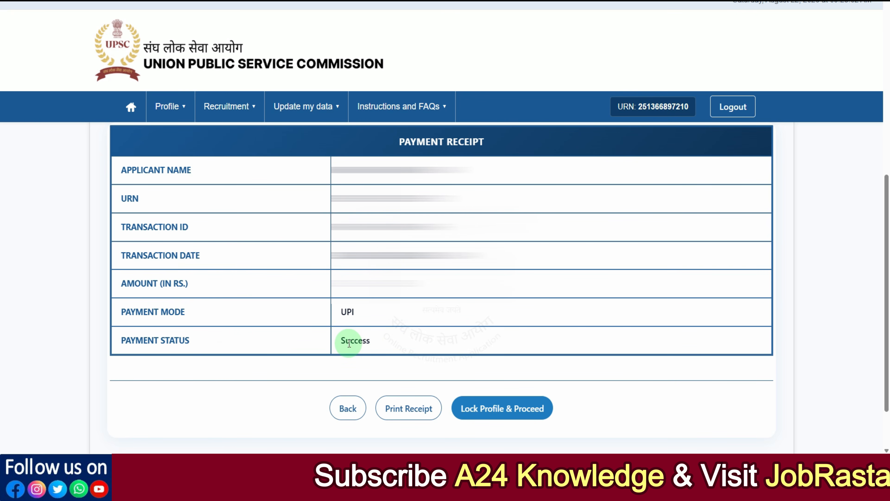
Lock the profile from the payment receipt, accept the final declaration and submit the application
click(492, 418)
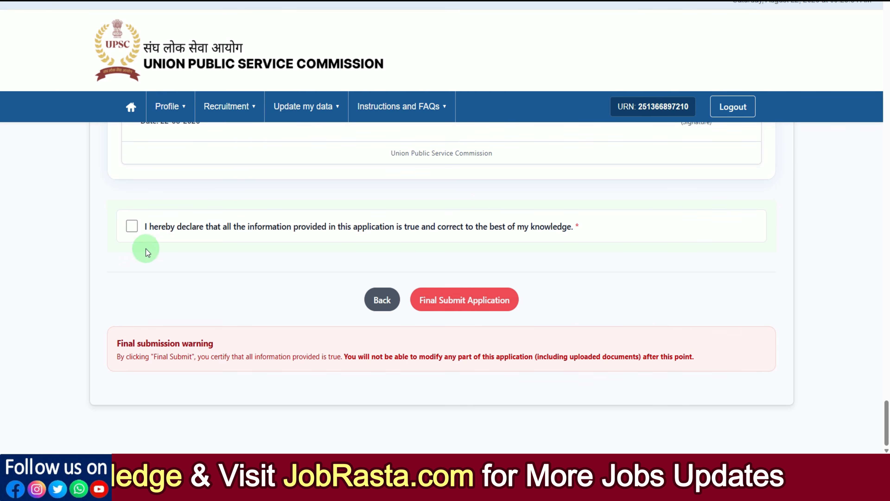
click(132, 226)
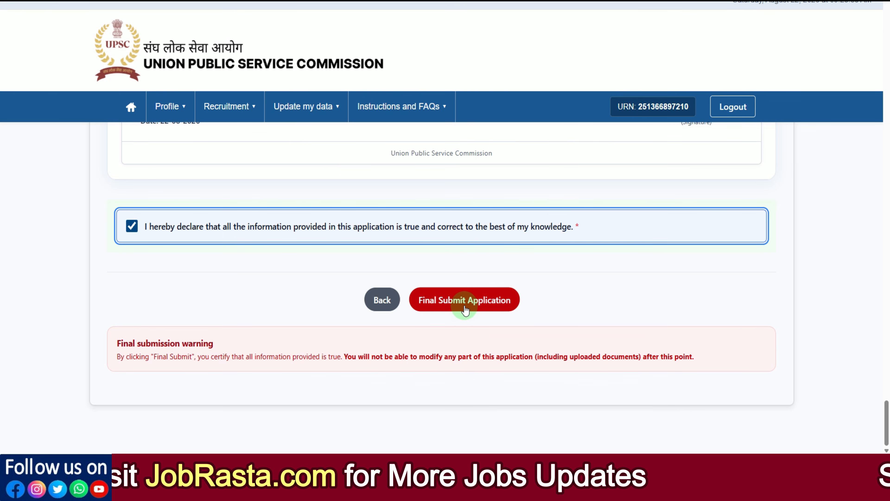
click(451, 307)
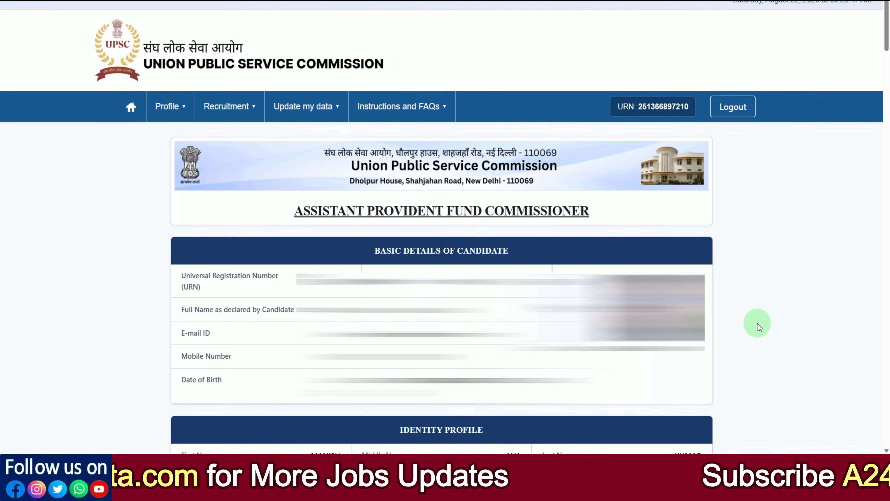